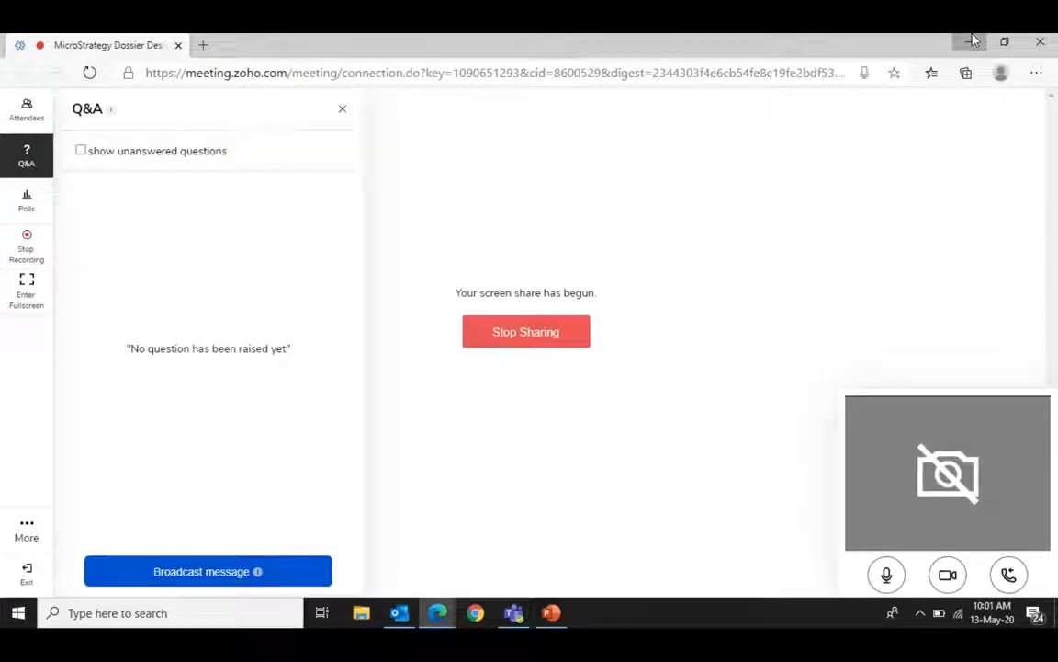
# - Launch MicroStrategy Desktop from the desktop and create a new dossier, with both program windows maximized
pyautogui.click(974, 41)
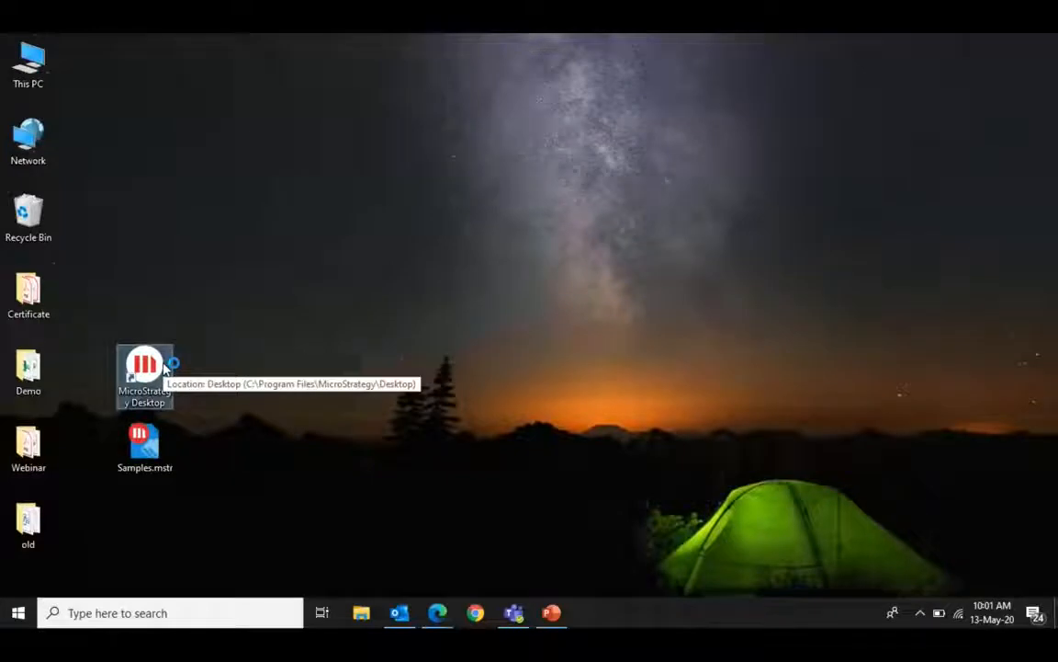
pyautogui.doubleClick(165, 368)
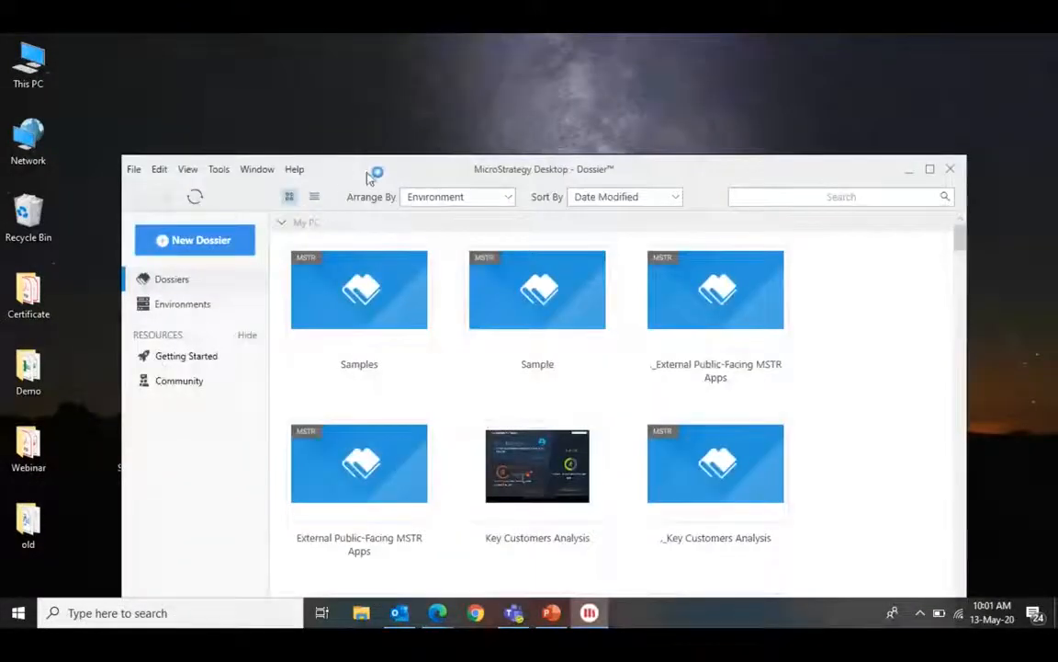
pyautogui.doubleClick(380, 177)
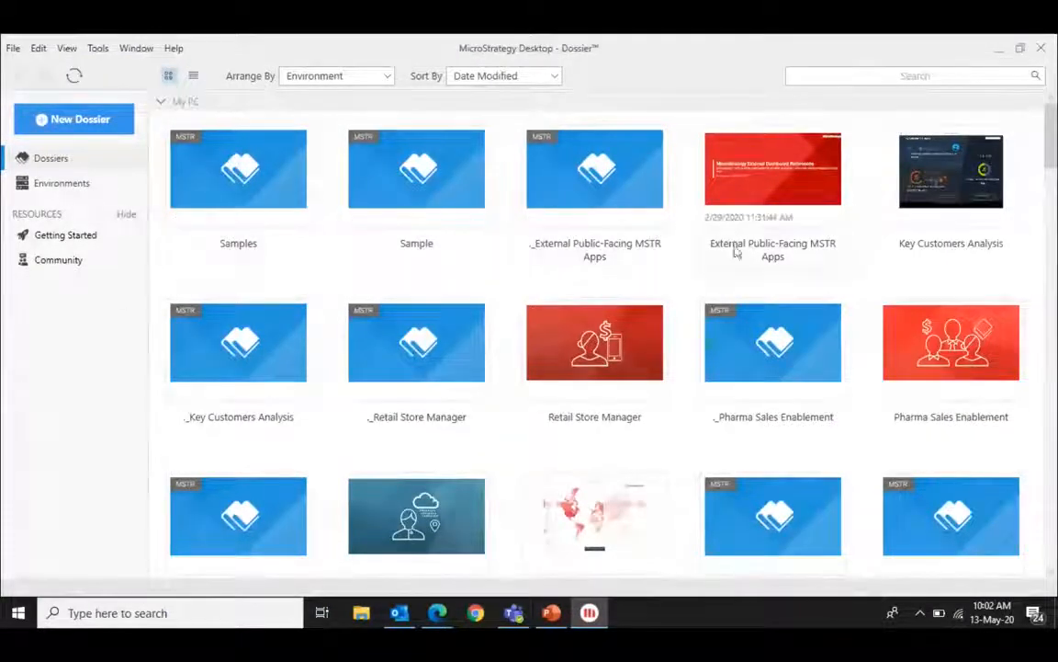
pyautogui.click(103, 123)
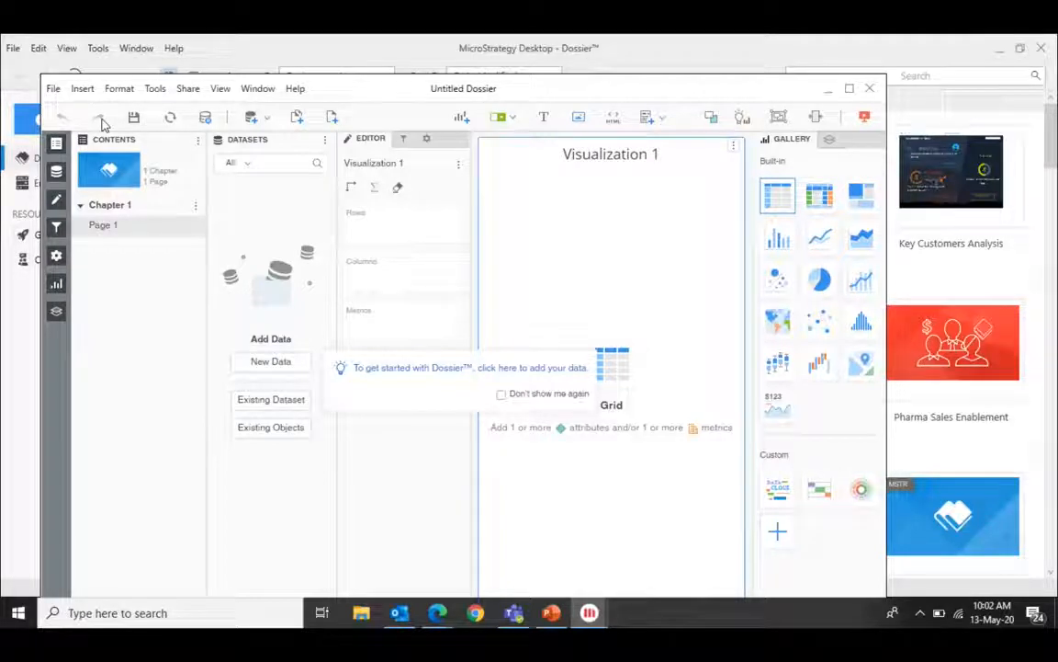
pyautogui.doubleClick(552, 99)
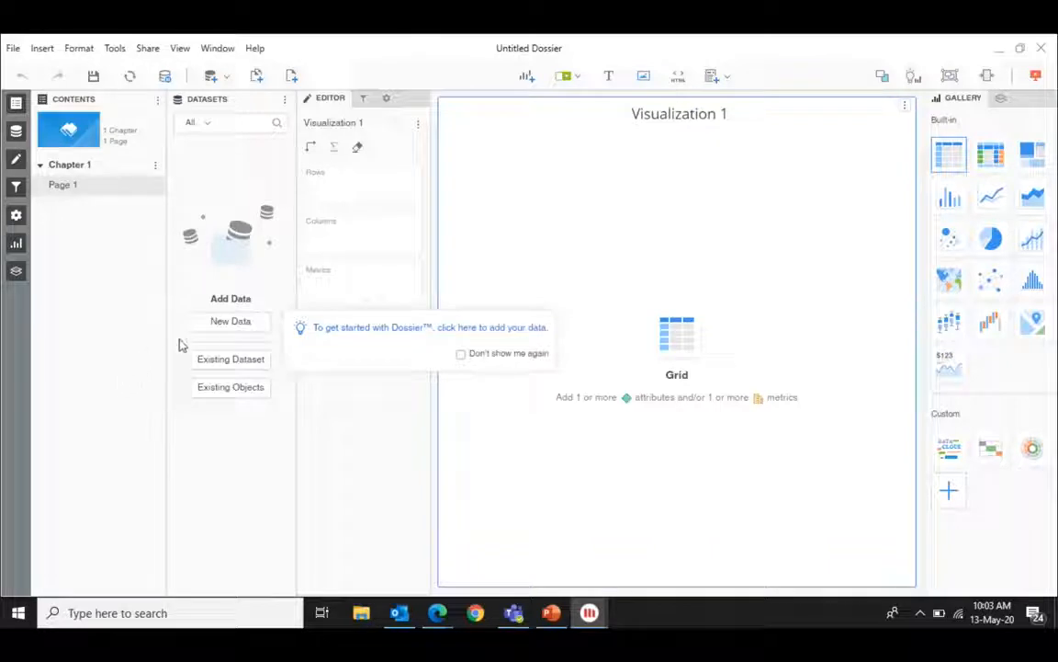
# - Start adding new data to the dossier and browse the available data source connectors
pyautogui.click(232, 324)
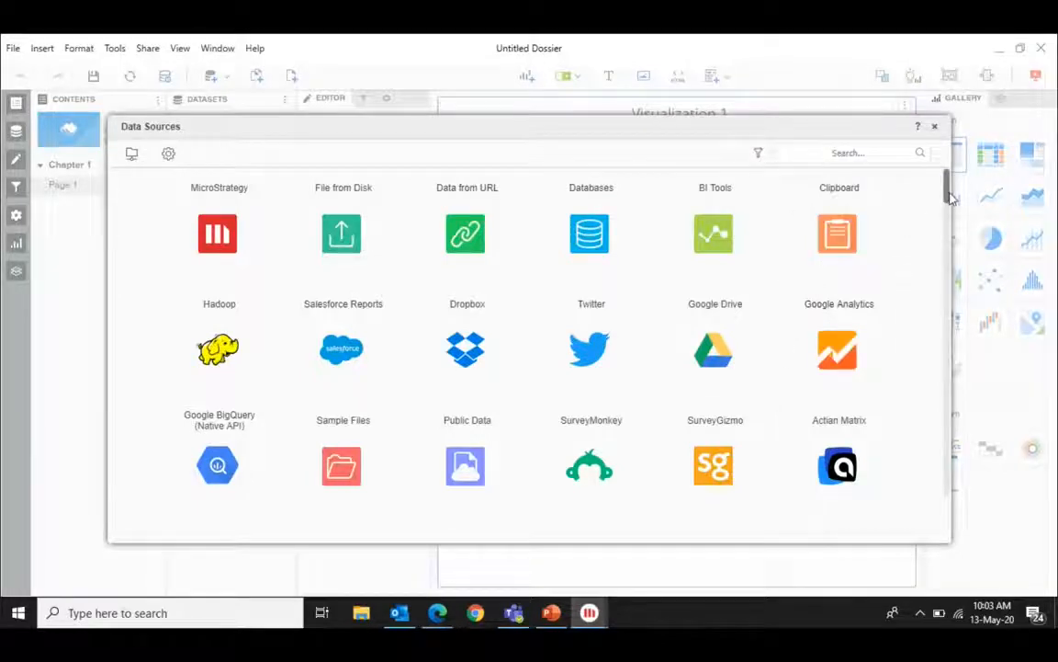
pyautogui.scroll(-5, 952, 202)
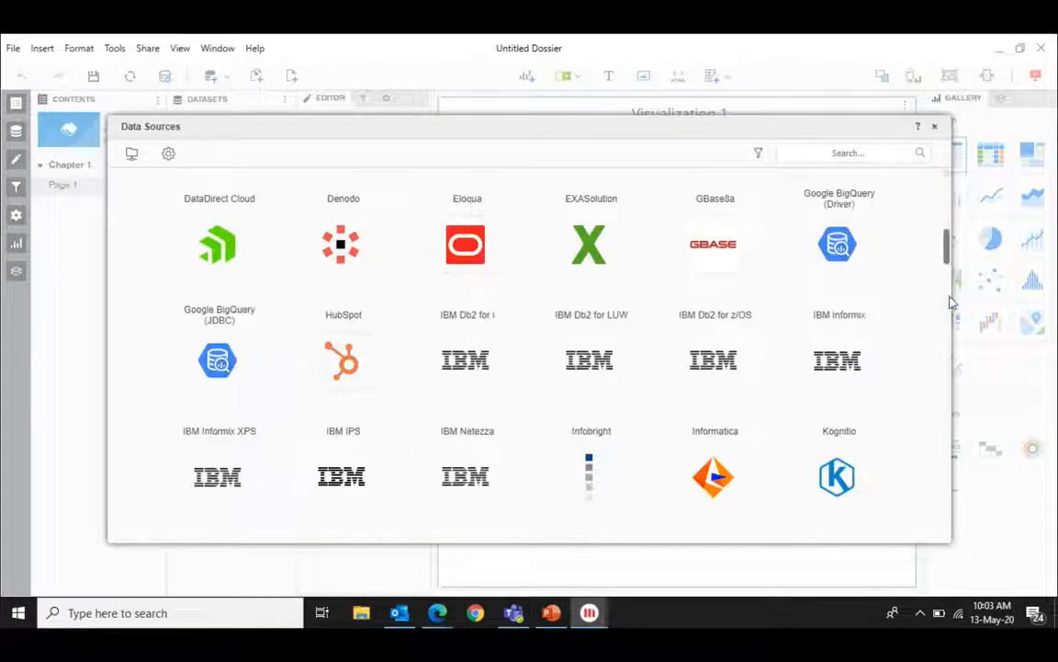
pyautogui.scroll(-5, 951, 303)
pyautogui.scroll(-2, 951, 303)
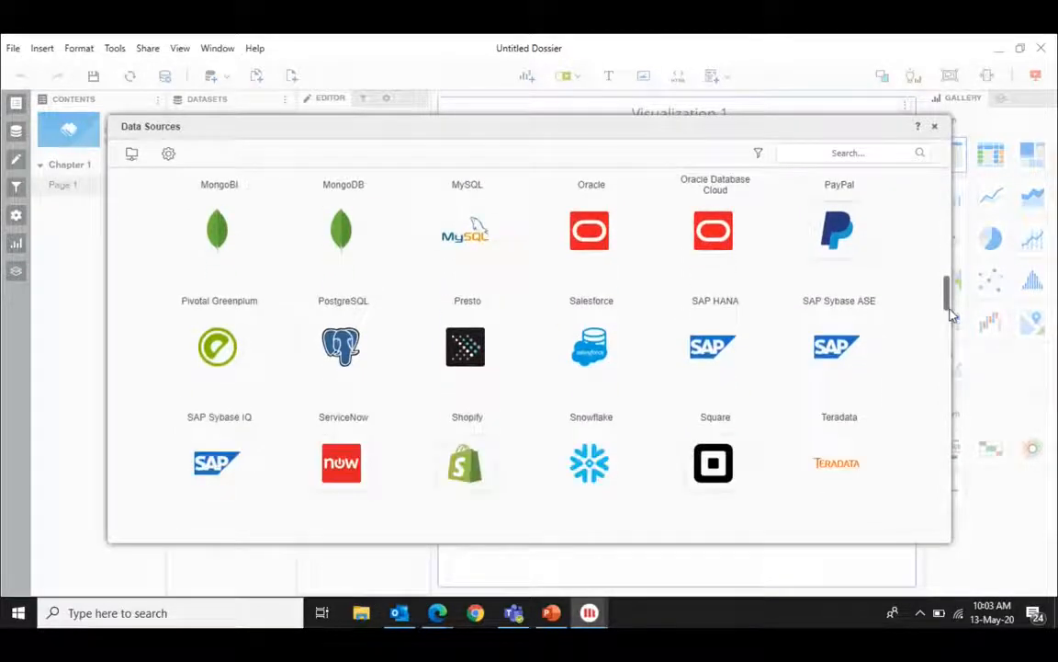
pyautogui.moveTo(951, 312); pyautogui.dragTo(951, 368)
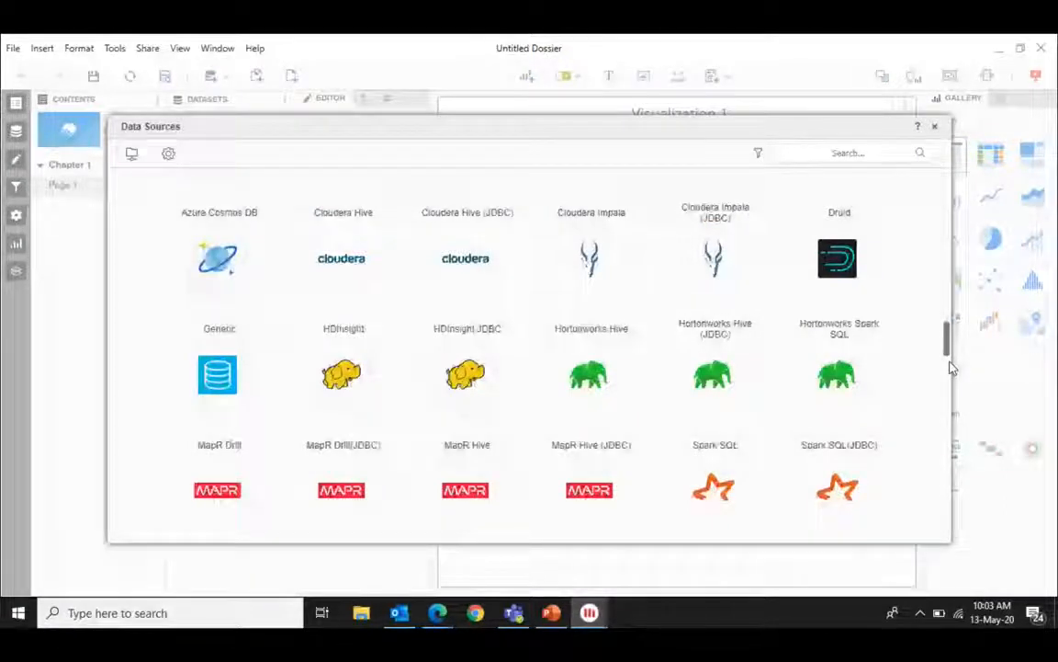
pyautogui.moveTo(951, 367); pyautogui.dragTo(949, 418)
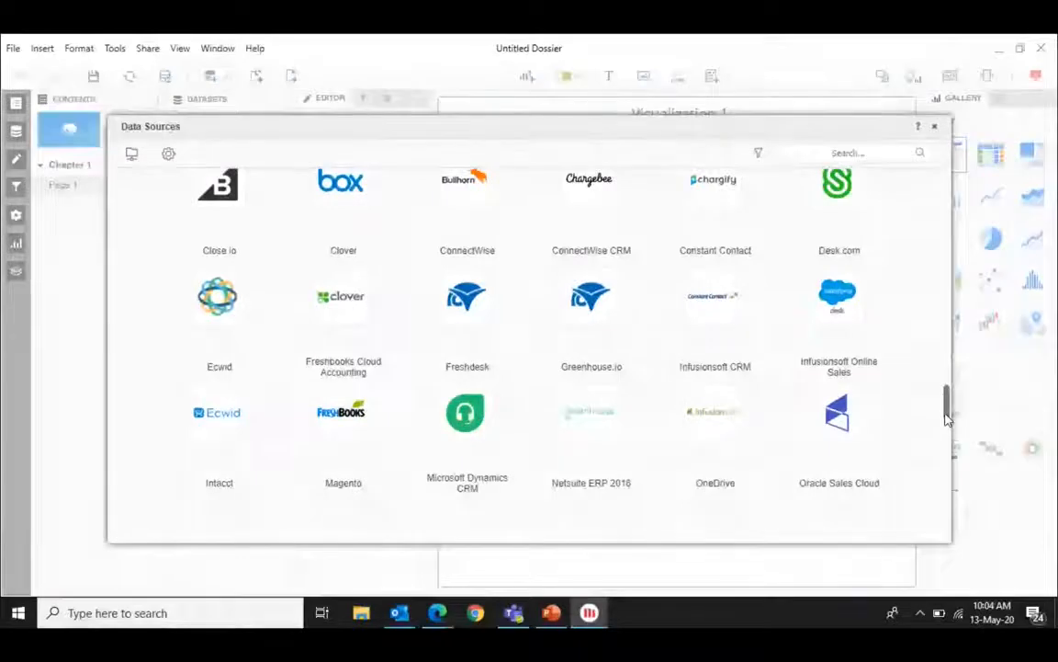
pyautogui.moveTo(947, 416); pyautogui.dragTo(937, 352)
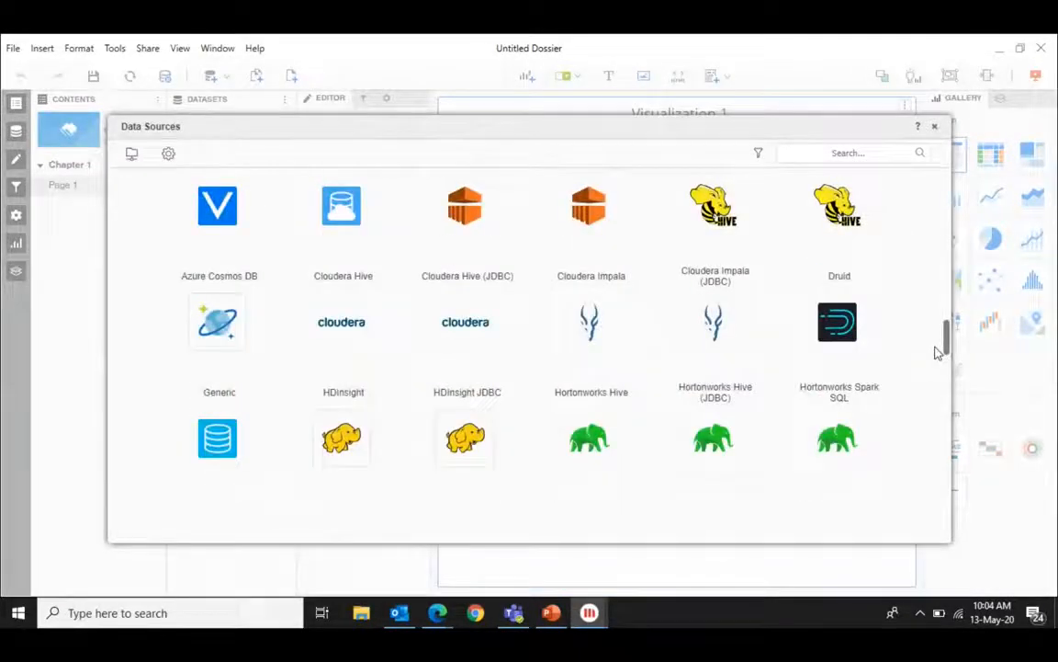
pyautogui.moveTo(937, 352); pyautogui.dragTo(938, 345)
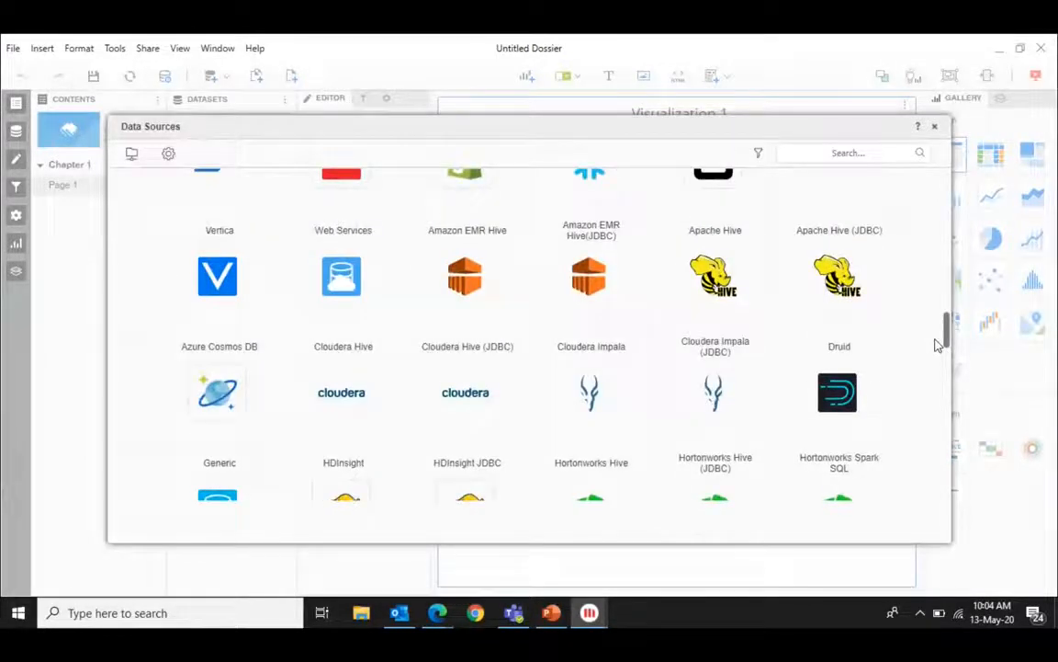
pyautogui.moveTo(937, 344); pyautogui.dragTo(919, 189)
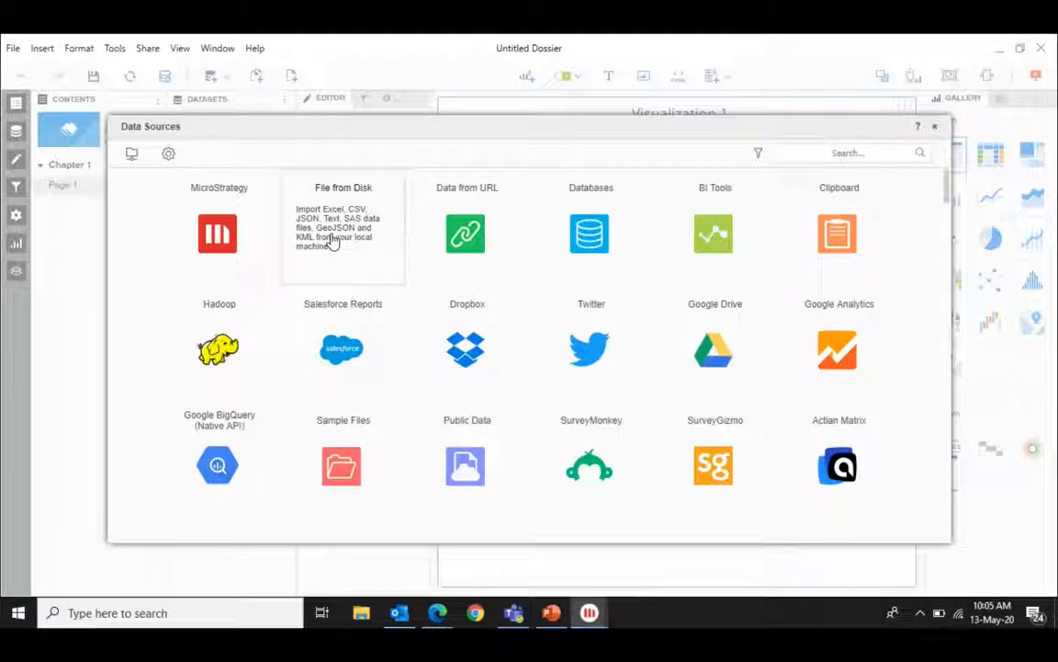
# - Load Sample - Superstore.xls from disk for data preparation with all worksheets selected: Orders, Returns and People
pyautogui.click(334, 240)
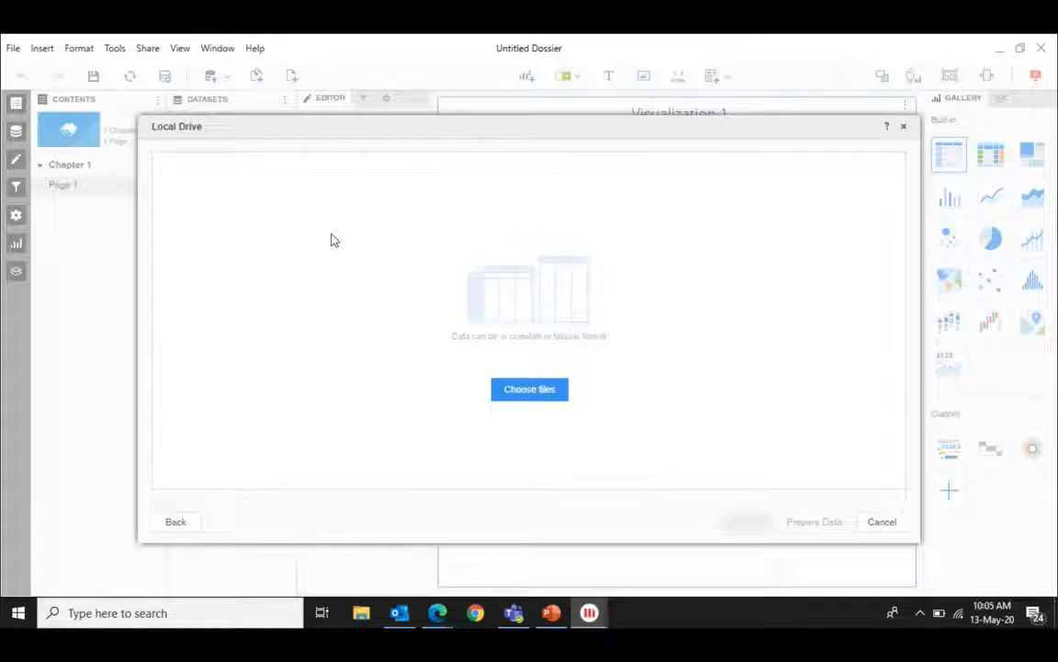
pyautogui.click(527, 397)
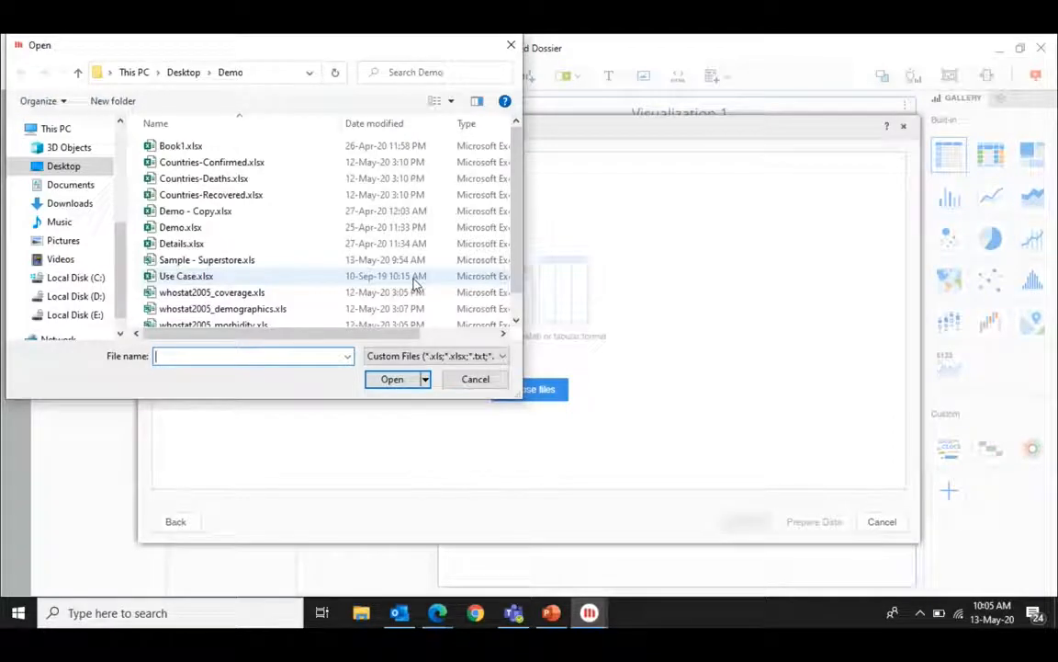
pyautogui.click(252, 261)
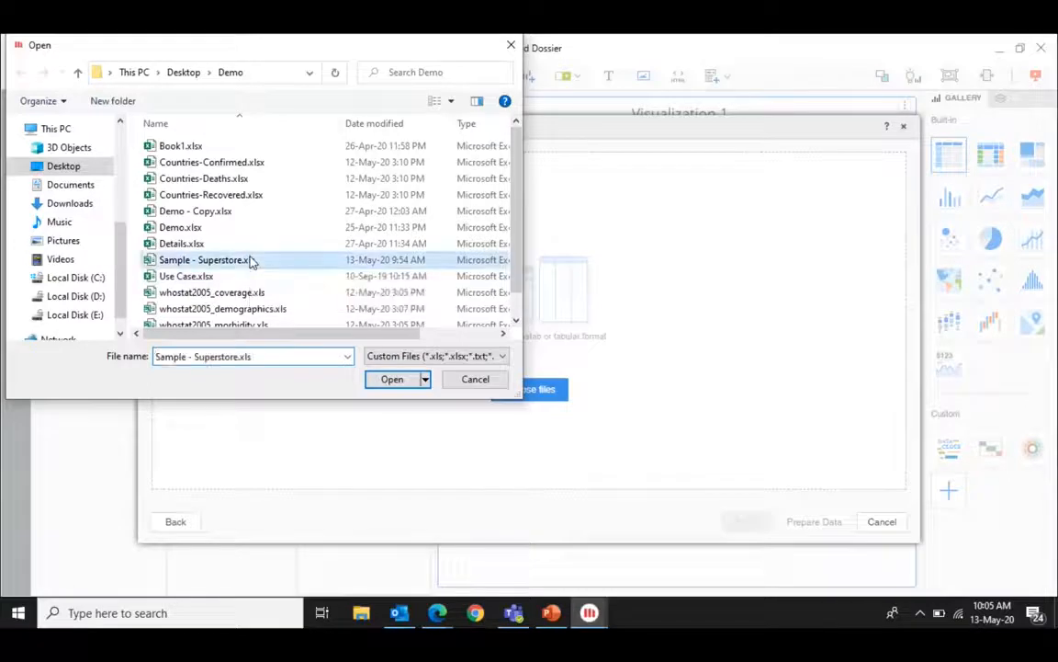
pyautogui.click(392, 379)
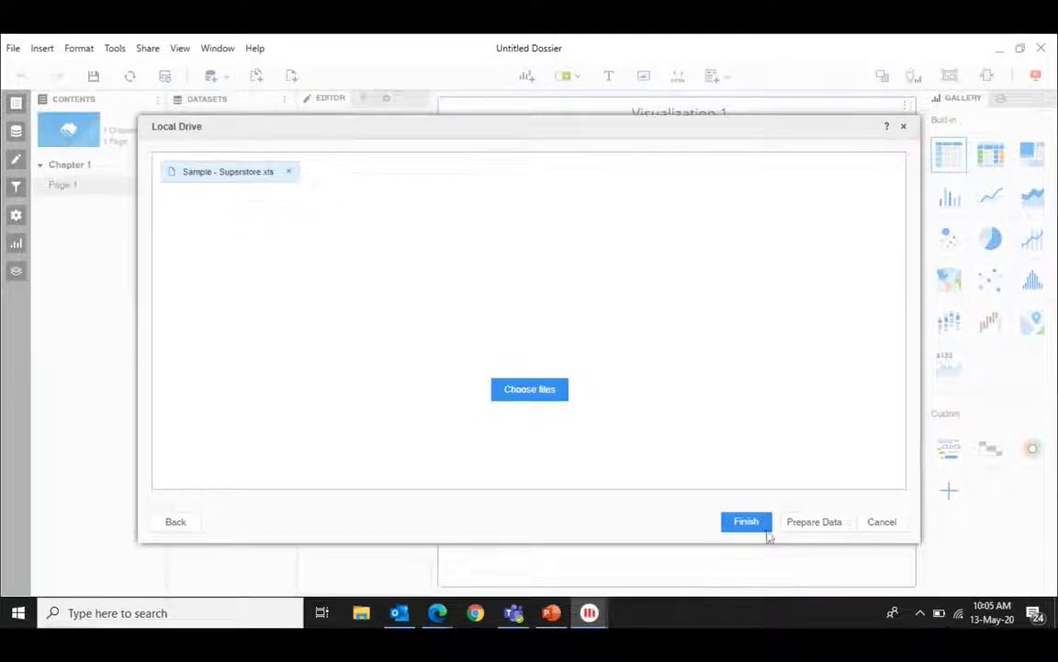
pyautogui.click(813, 529)
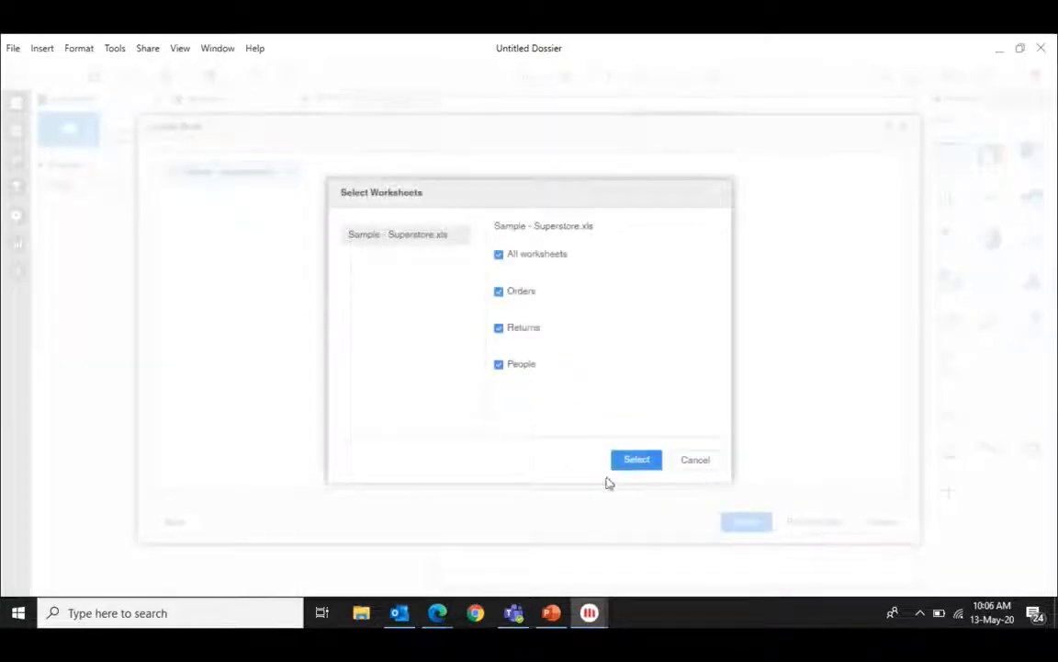
pyautogui.click(636, 460)
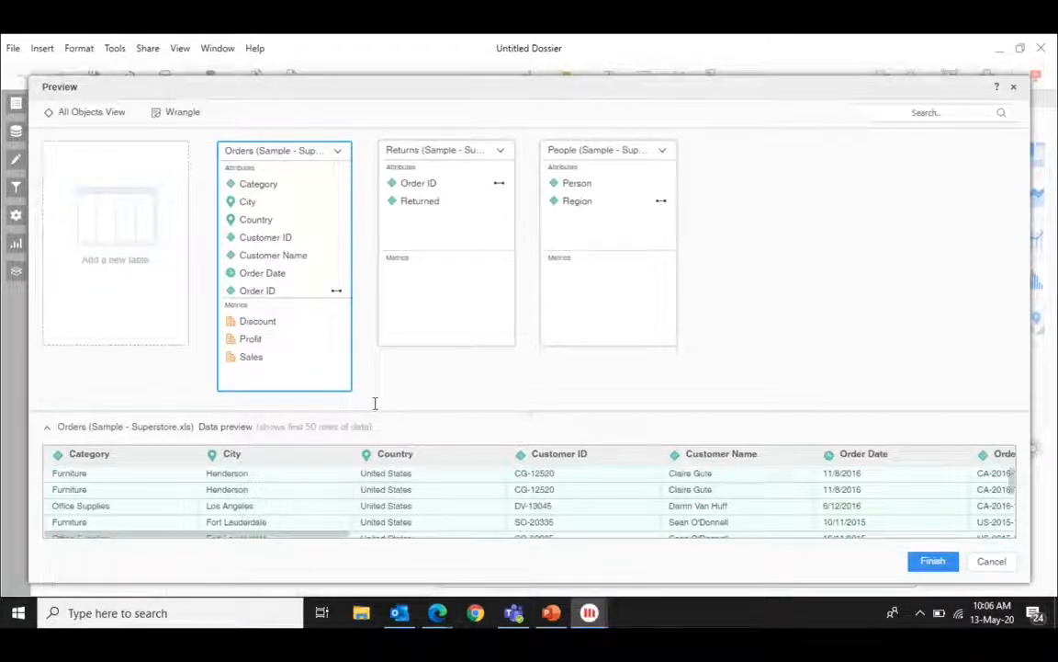
# - Examine how Order ID and Region link the Orders, Returns and People tables, and review the Orders data preview
pyautogui.click(294, 300)
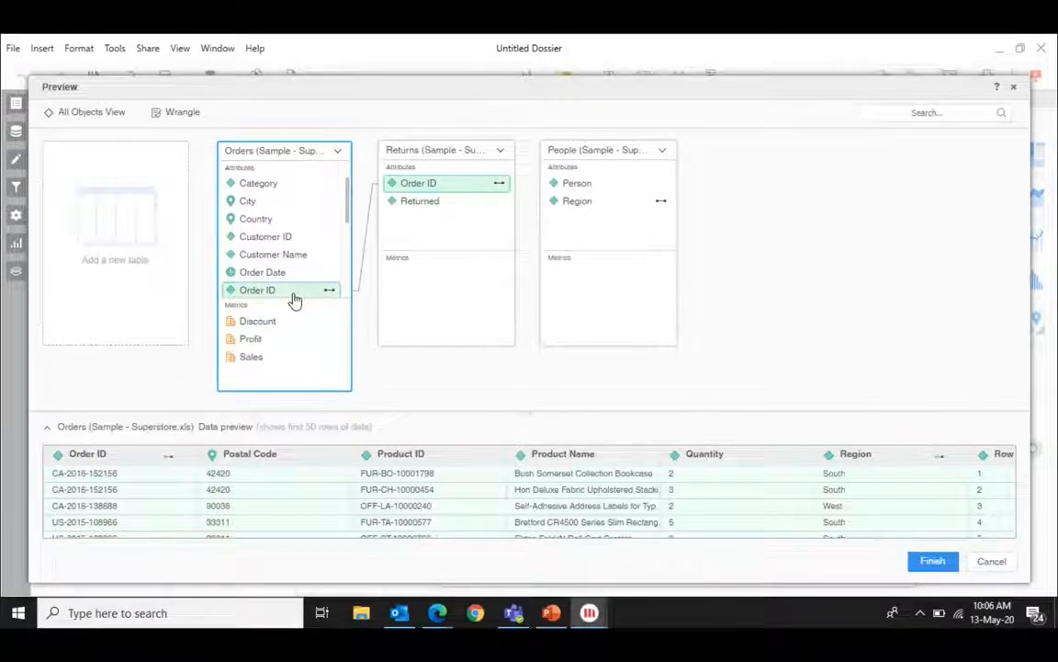
pyautogui.click(465, 195)
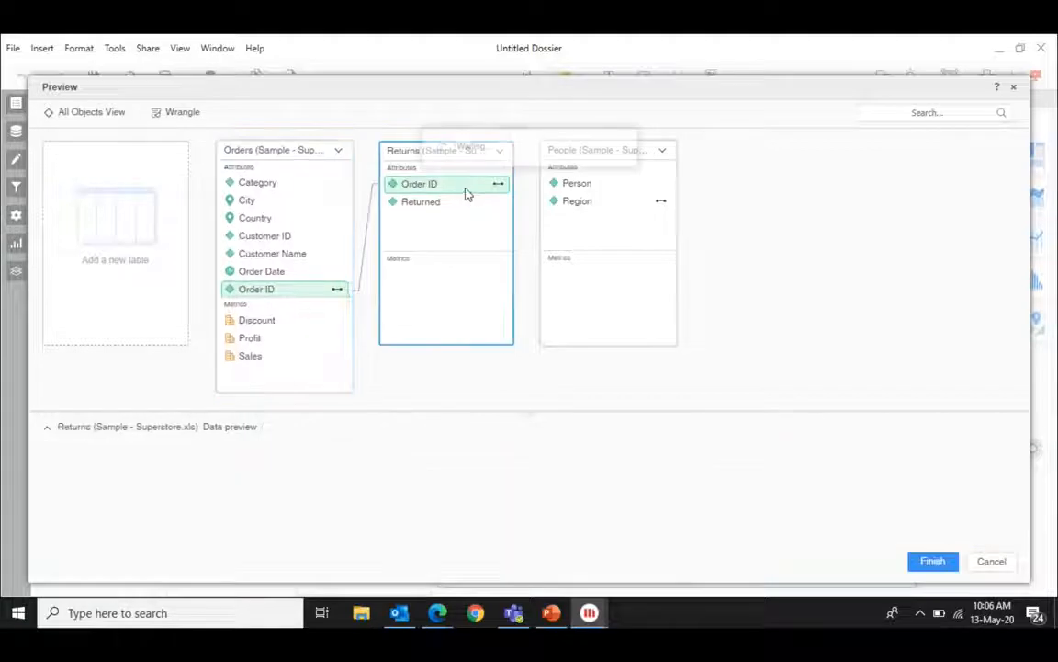
pyautogui.click(567, 204)
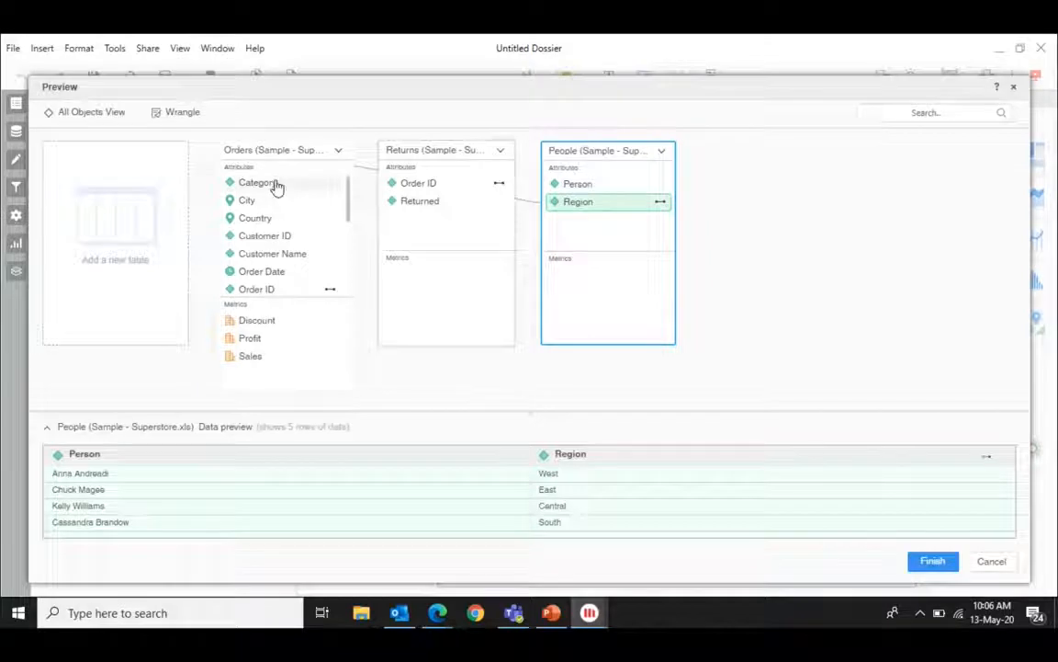
pyautogui.click(276, 187)
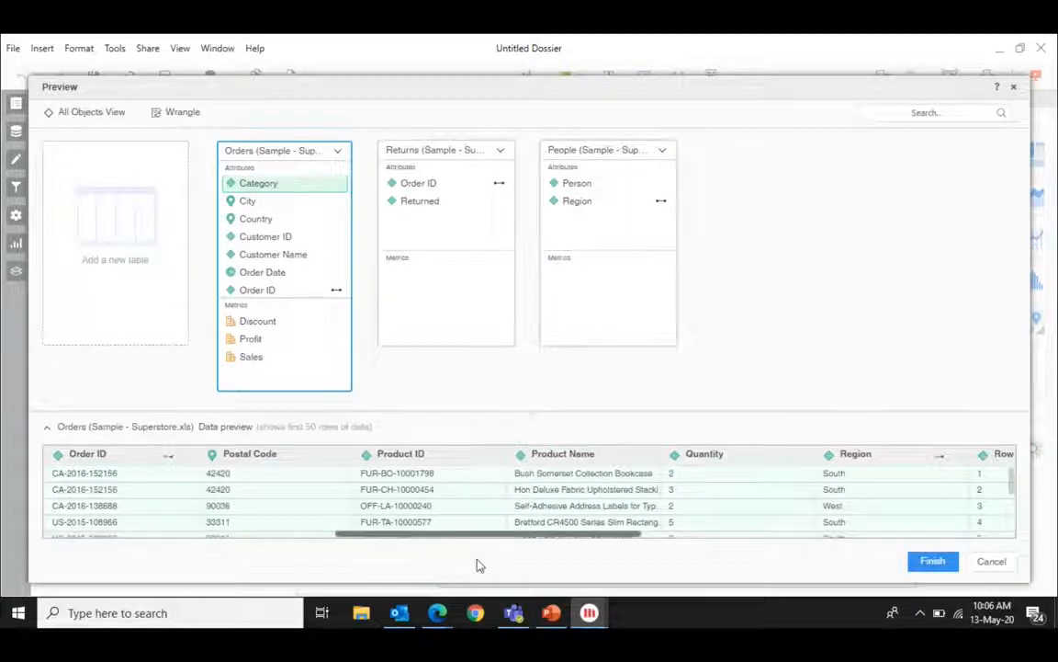
pyautogui.hscroll(5, 478, 565)
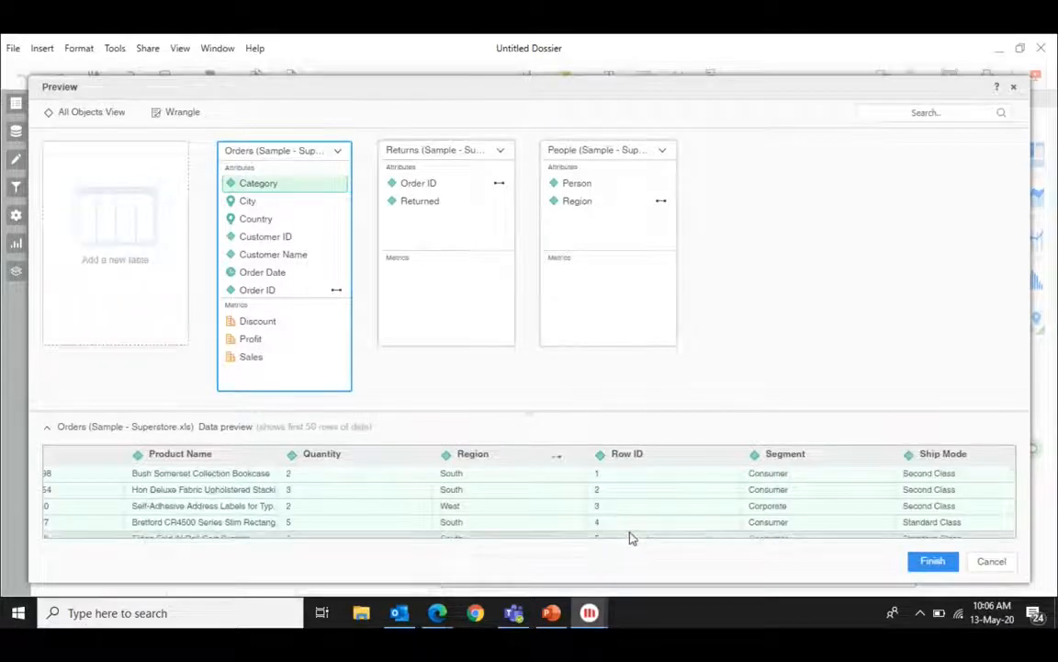
pyautogui.hscroll(2, 663, 536)
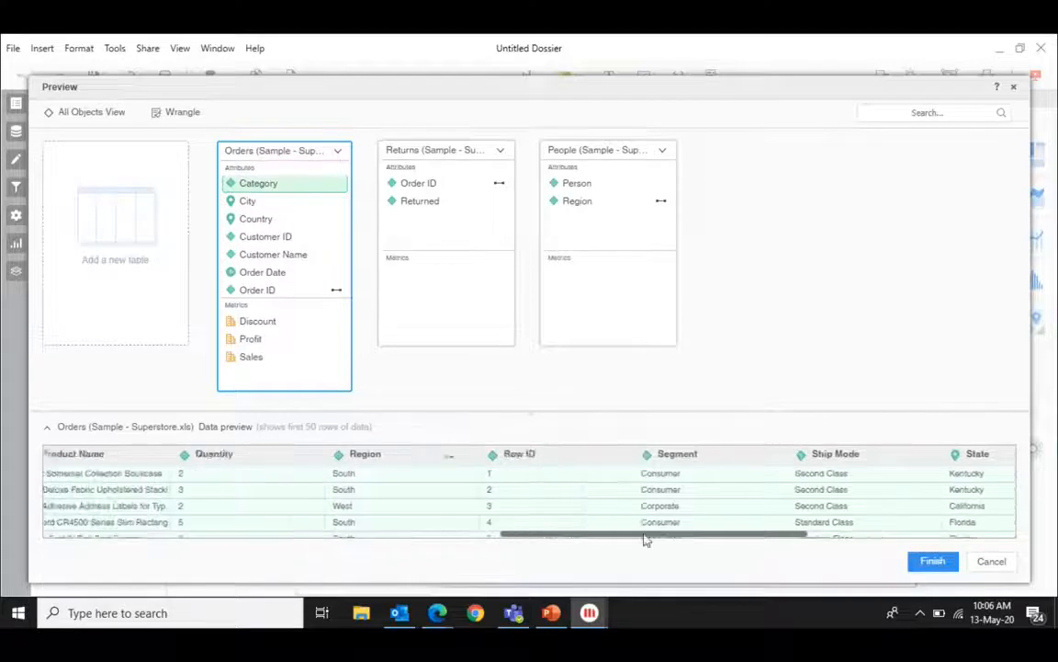
pyautogui.hscroll(-1, 598, 538)
pyautogui.hscroll(-3, 470, 511)
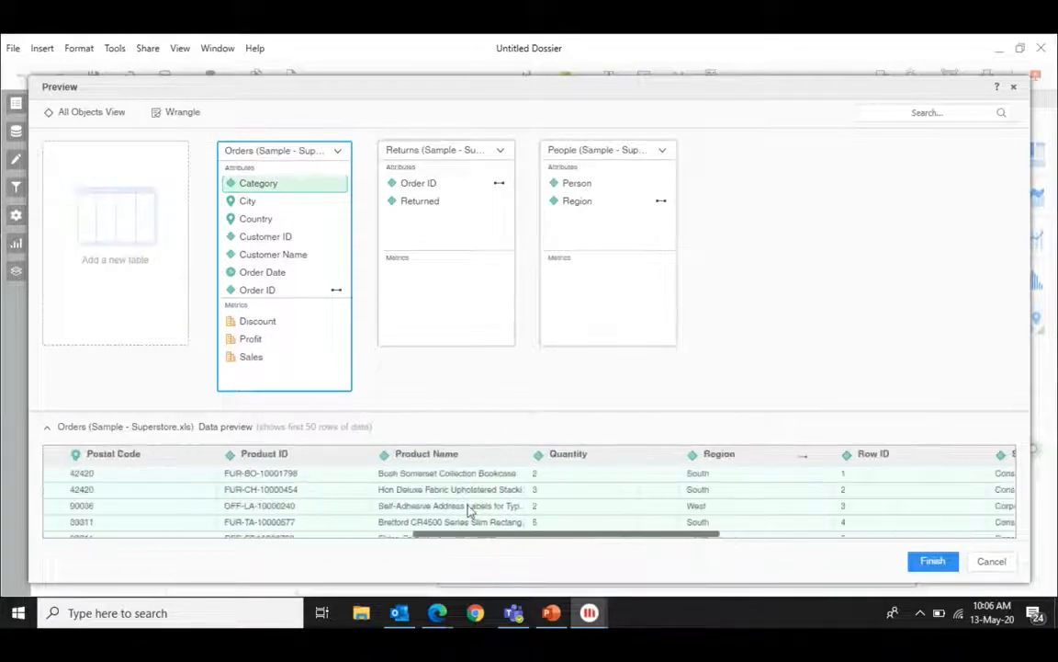
pyautogui.hscroll(-3, 470, 511)
# - Open data wrangling for the Orders table, select the Country column and review the available wrangling functions
pyautogui.click(177, 114)
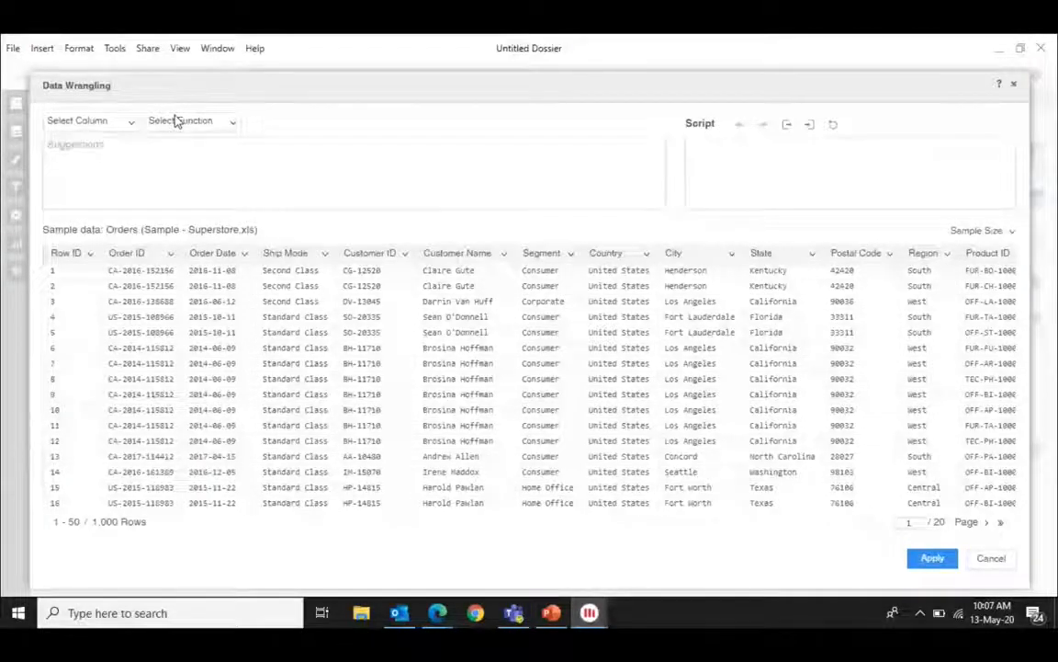
pyautogui.click(88, 120)
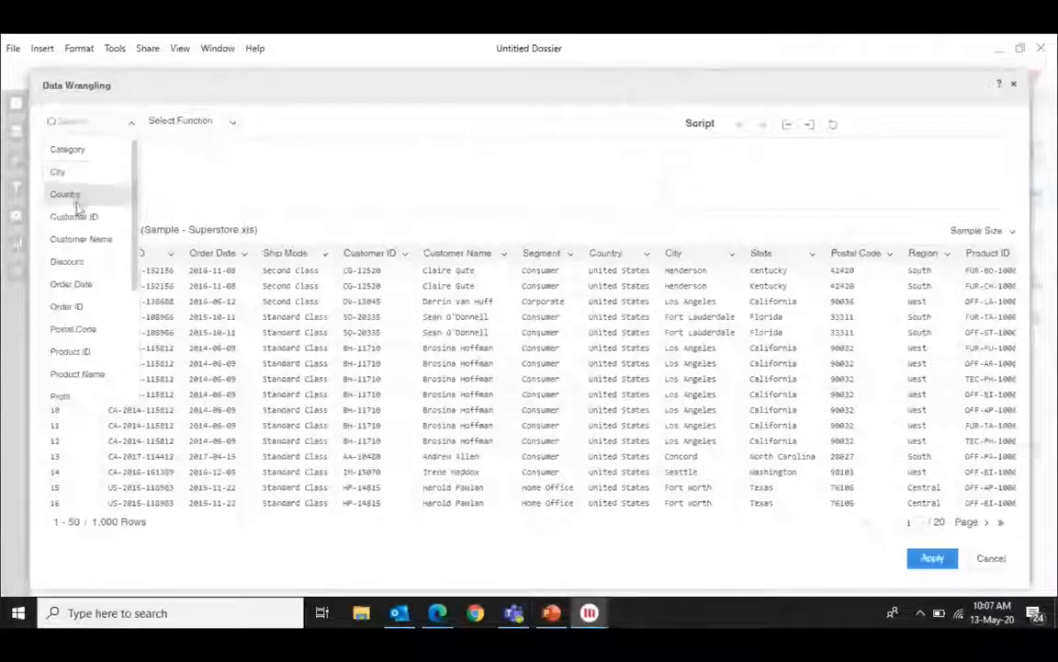
pyautogui.click(70, 194)
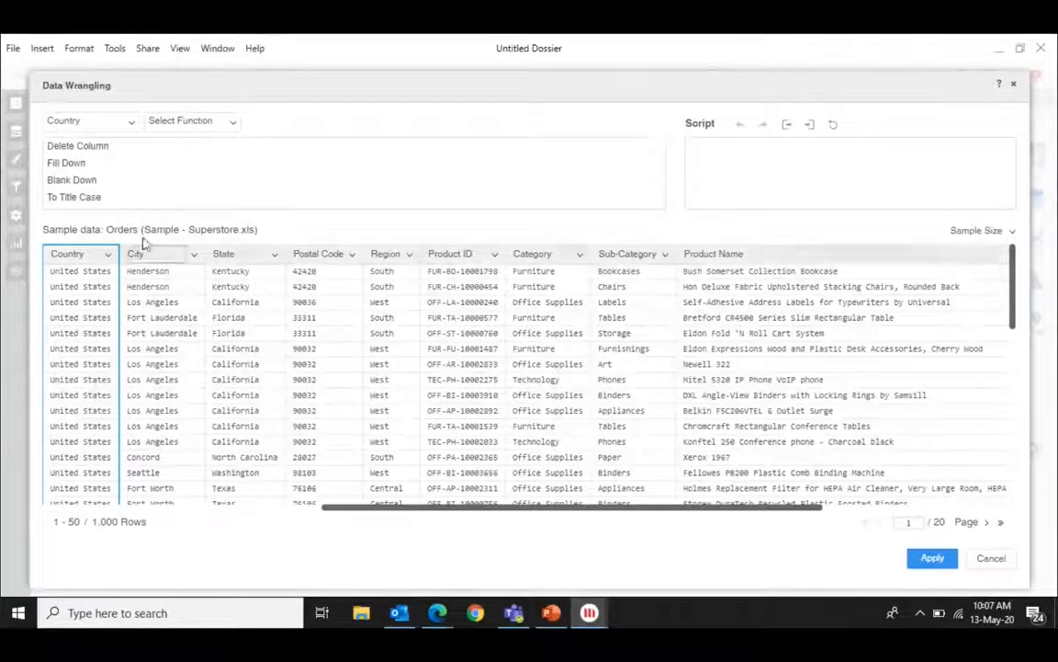
pyautogui.click(232, 128)
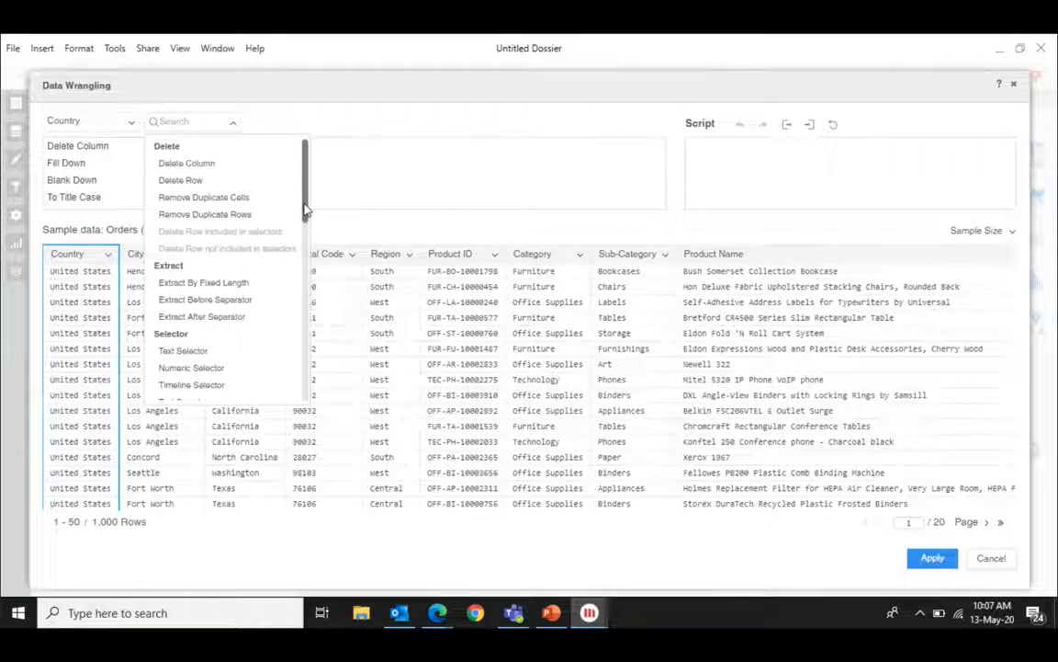
pyautogui.moveTo(306, 209); pyautogui.dragTo(299, 255)
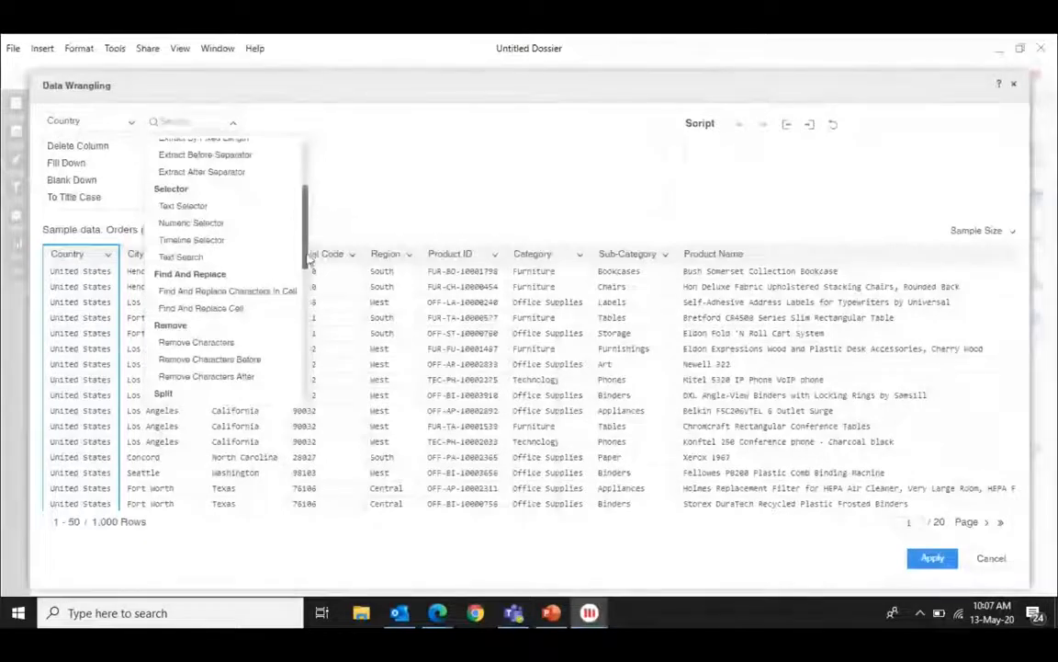
pyautogui.moveTo(306, 246); pyautogui.dragTo(304, 288)
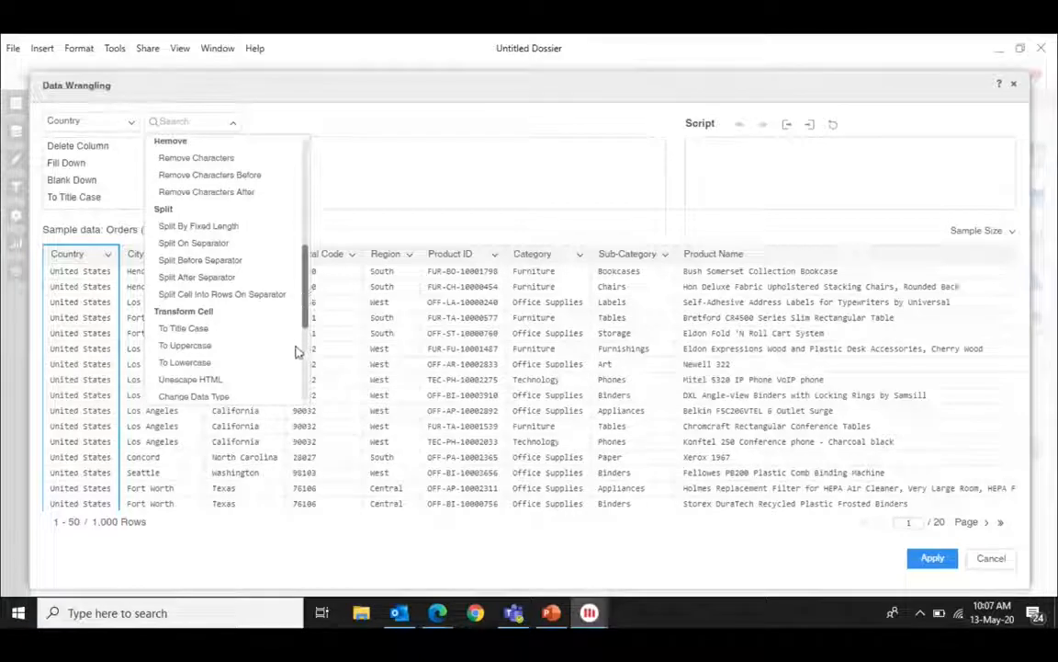
pyautogui.scroll(-3, 297, 356)
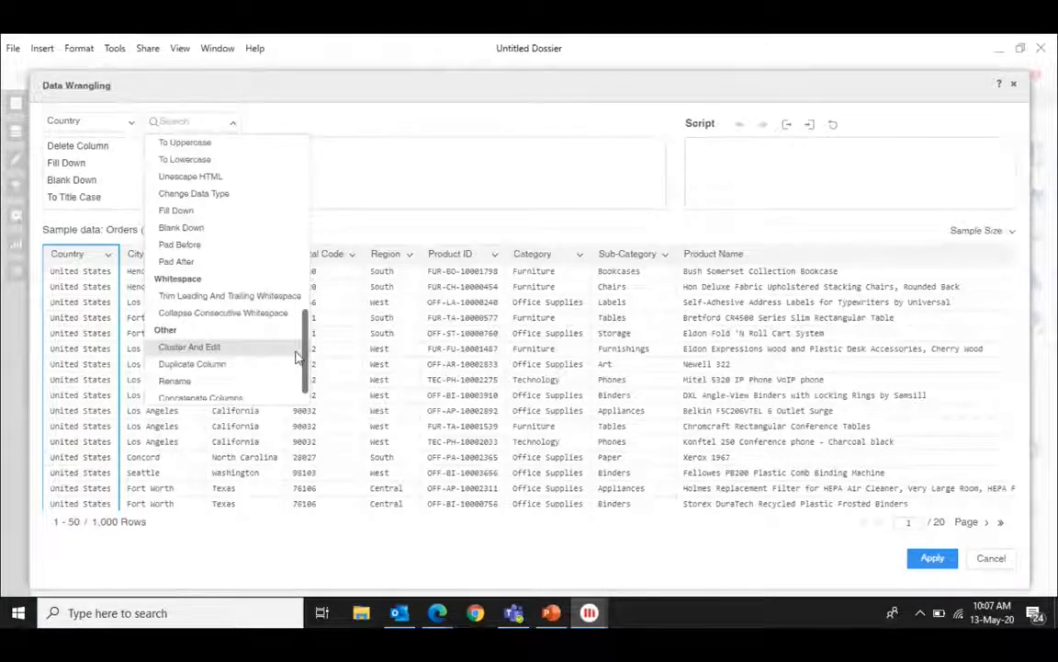
pyautogui.scroll(-1, 298, 368)
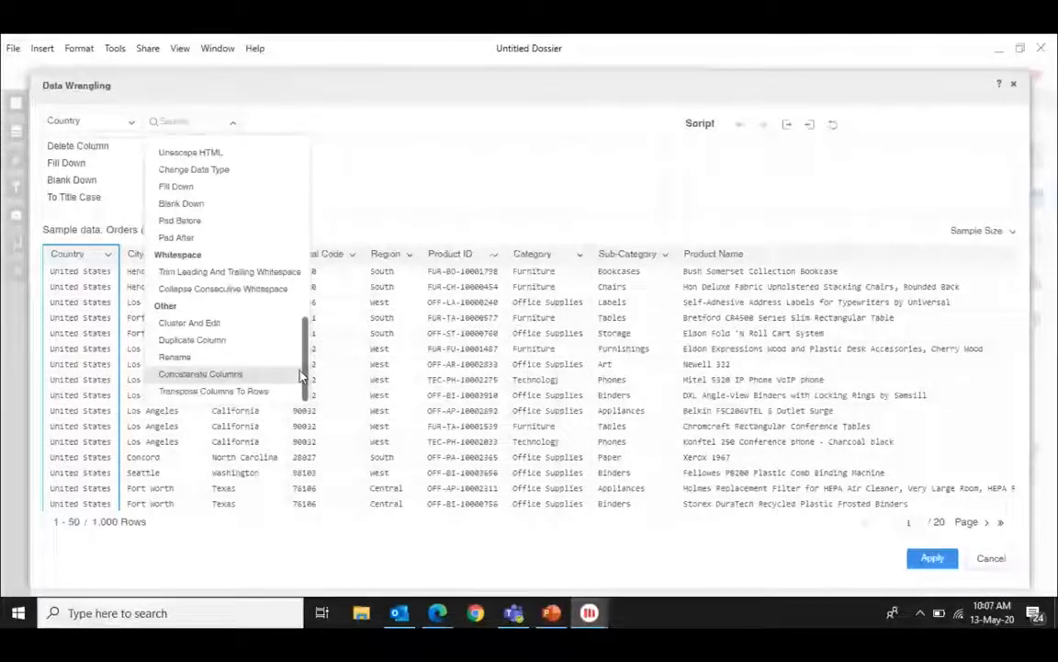
pyautogui.scroll(3, 300, 376)
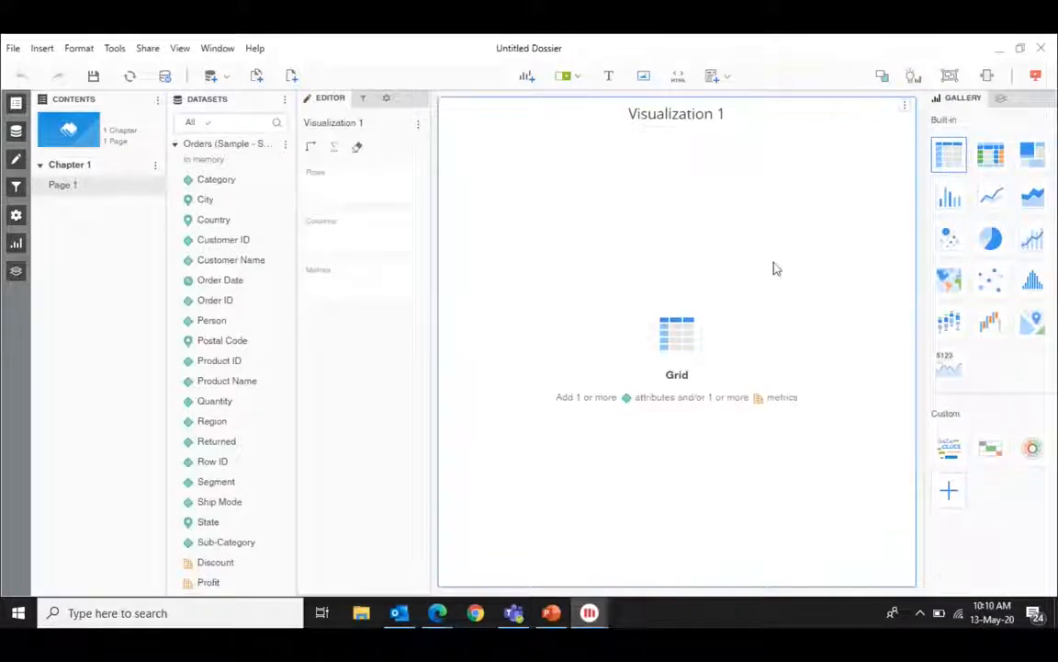
# - Add a centred "Sales Analysis Dossier" title at font size 22 above the visualization and enlarge its text box to fit
pyautogui.click(615, 84)
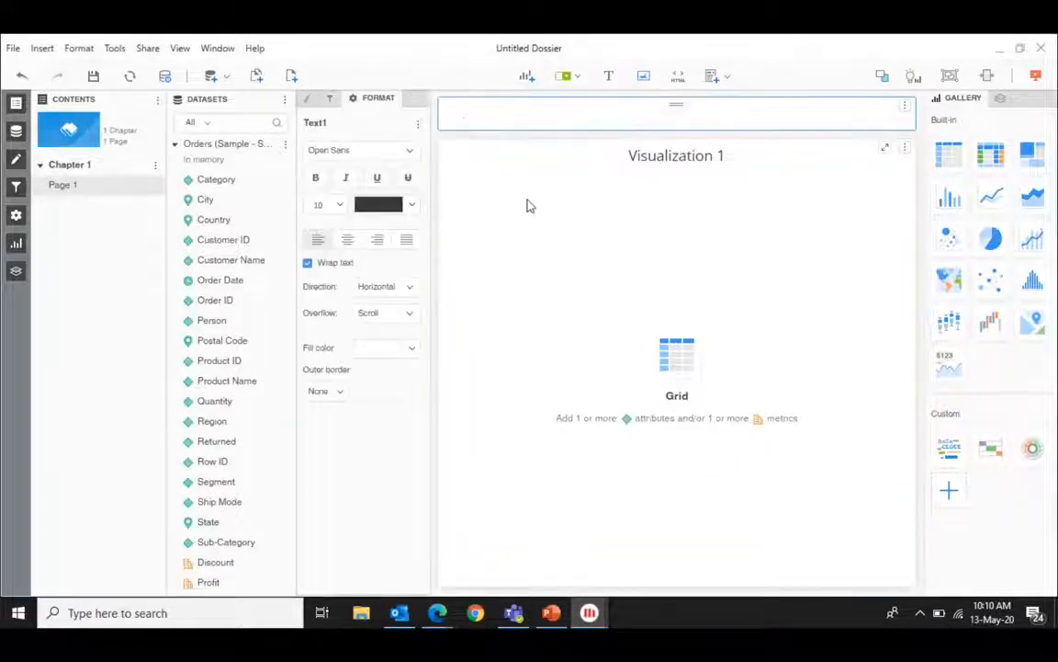
pyautogui.write('Sales Anal')
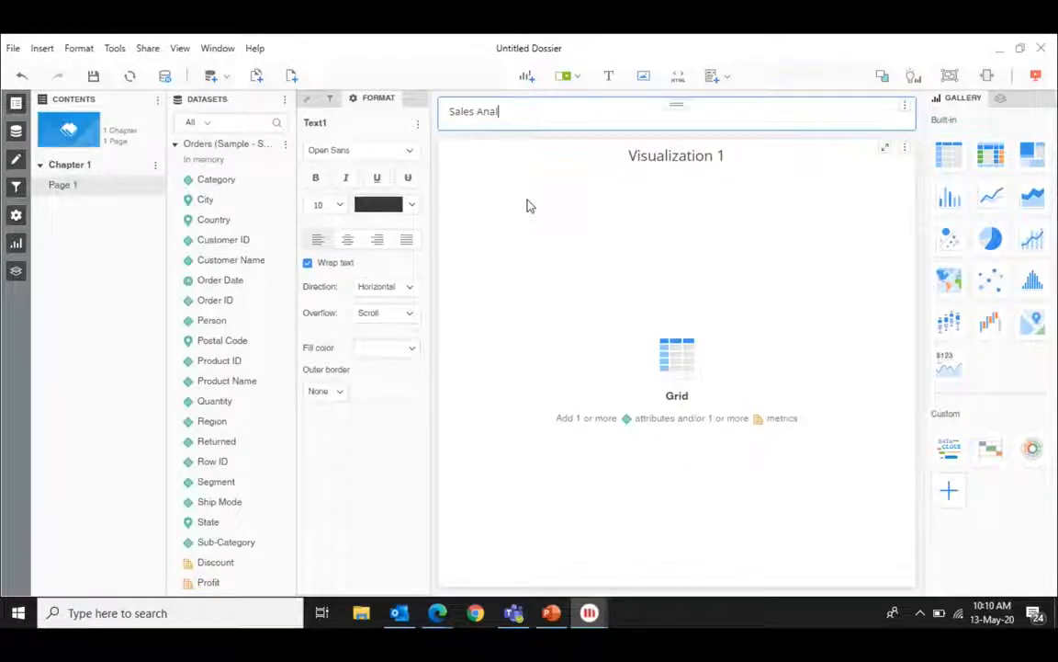
pyautogui.write('ysis Dossier')
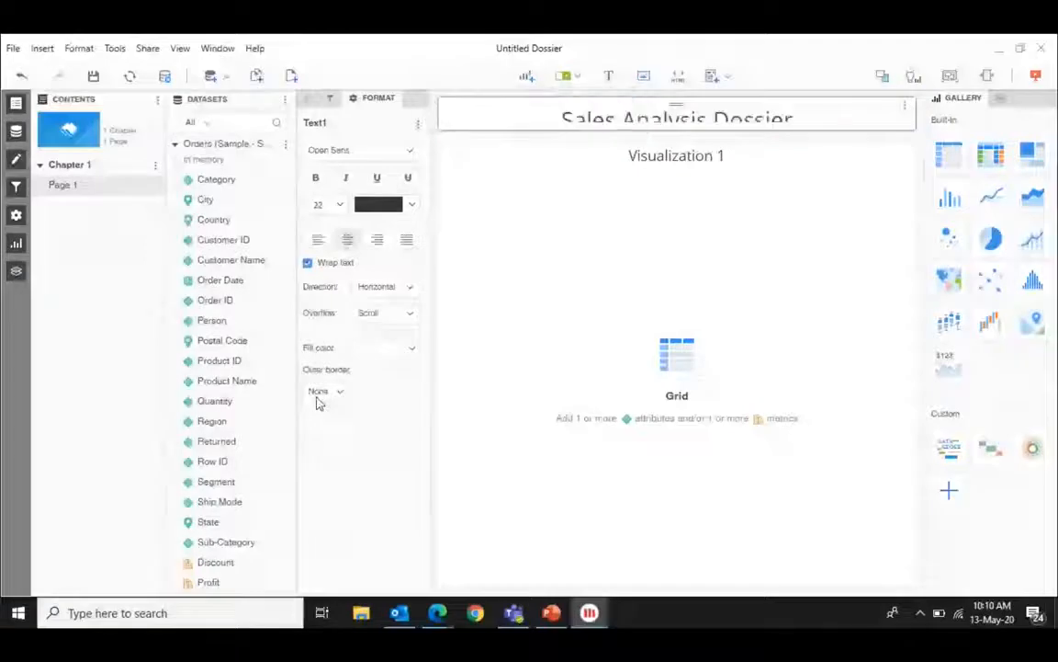
pyautogui.moveTo(704, 131); pyautogui.dragTo(704, 150)
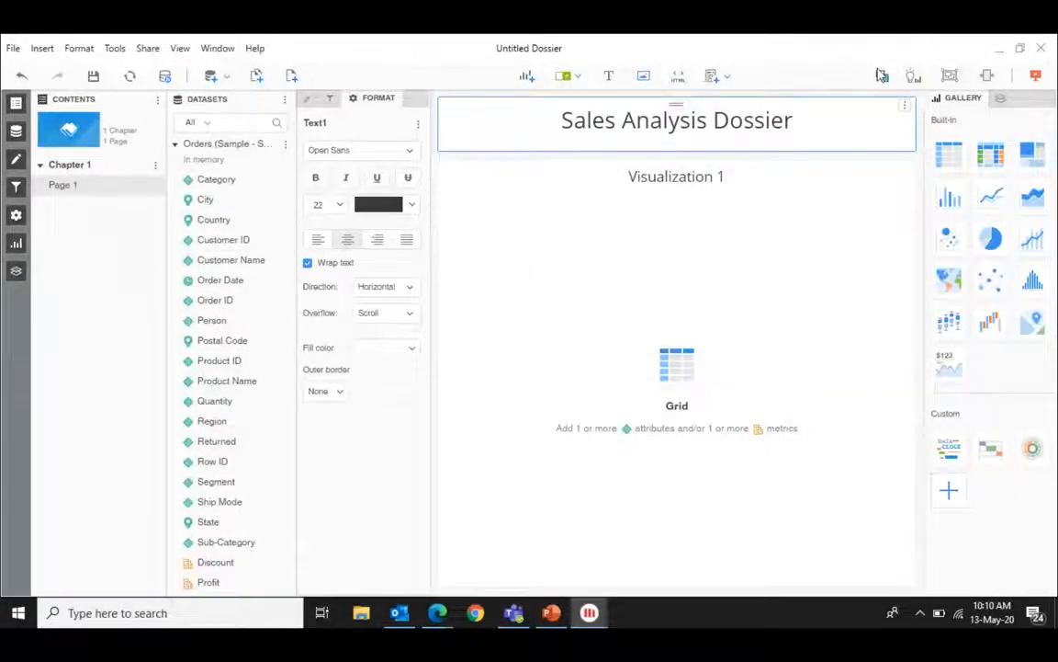
# - Convert the page to free-form layout and make the dossier title bold and dark blue
pyautogui.click(880, 74)
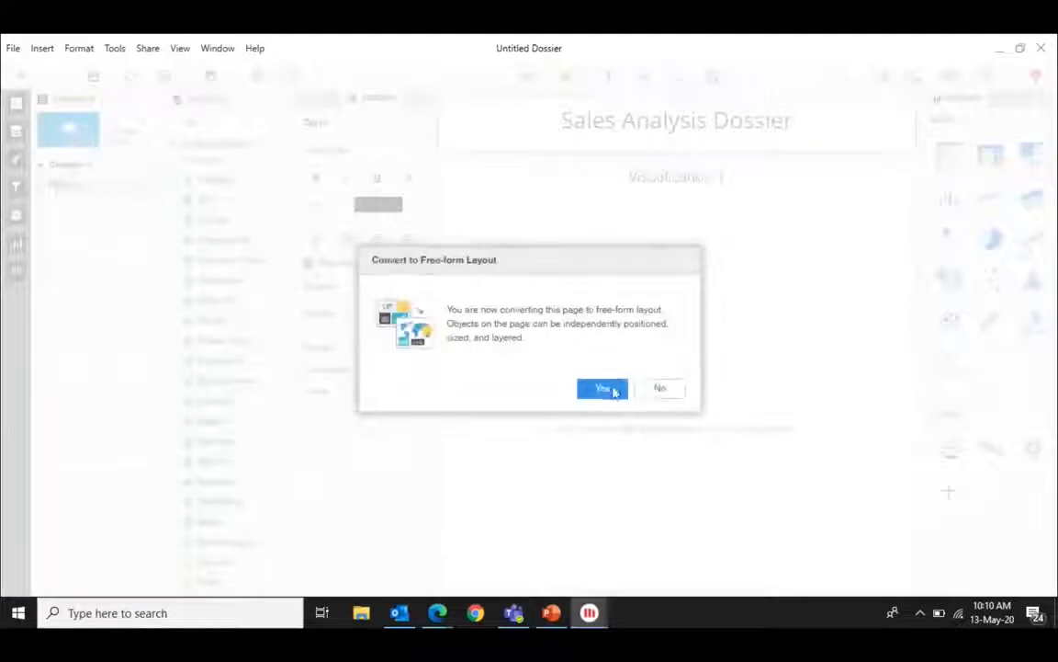
pyautogui.click(615, 391)
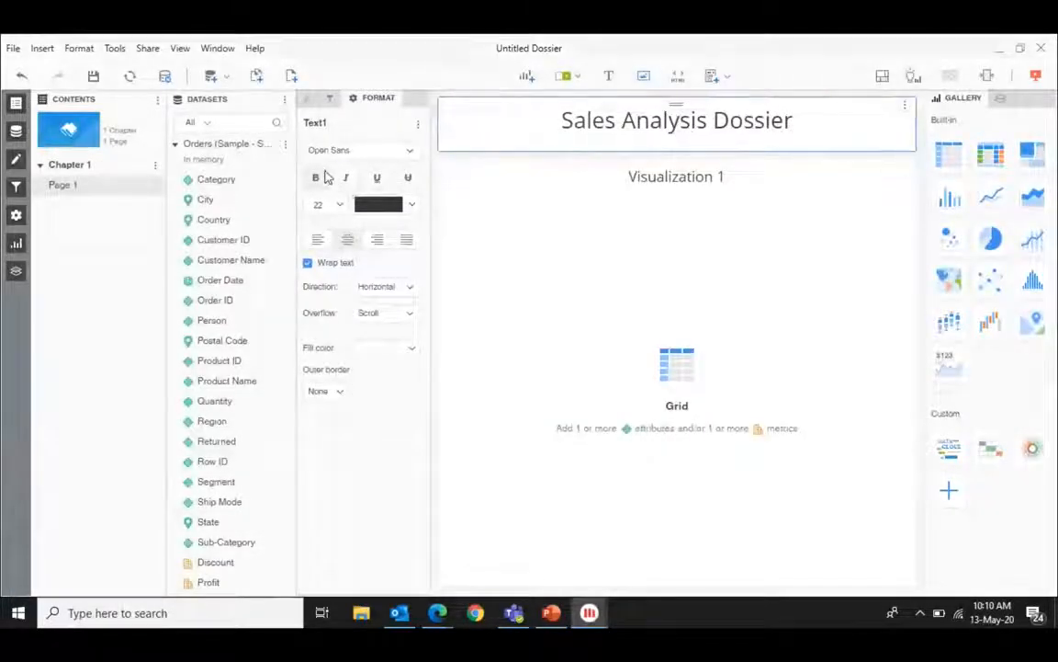
pyautogui.click(319, 178)
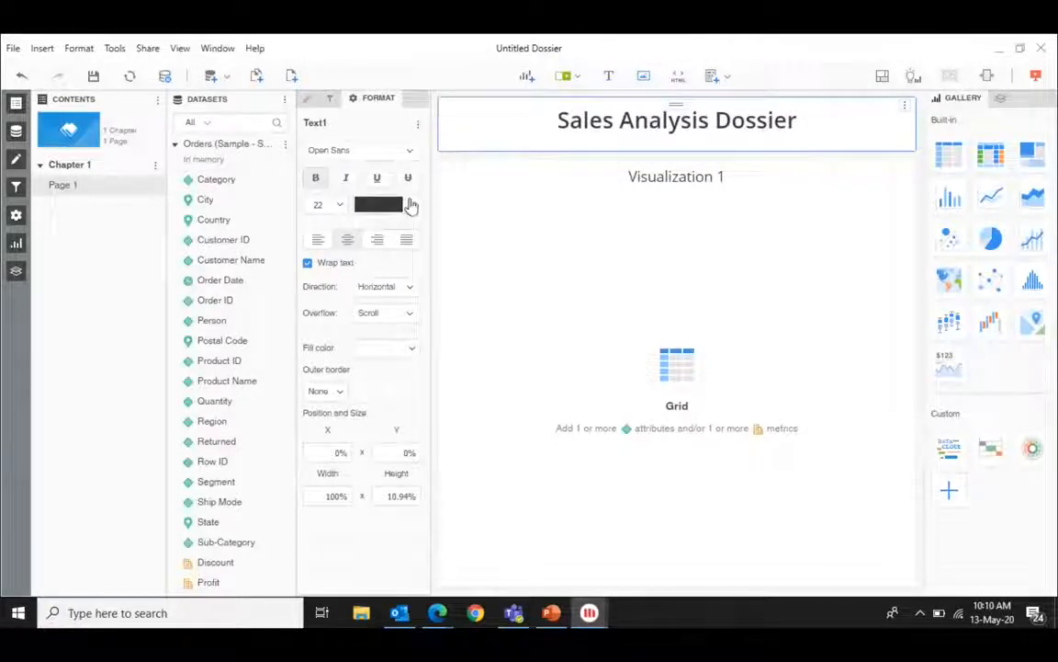
pyautogui.click(410, 206)
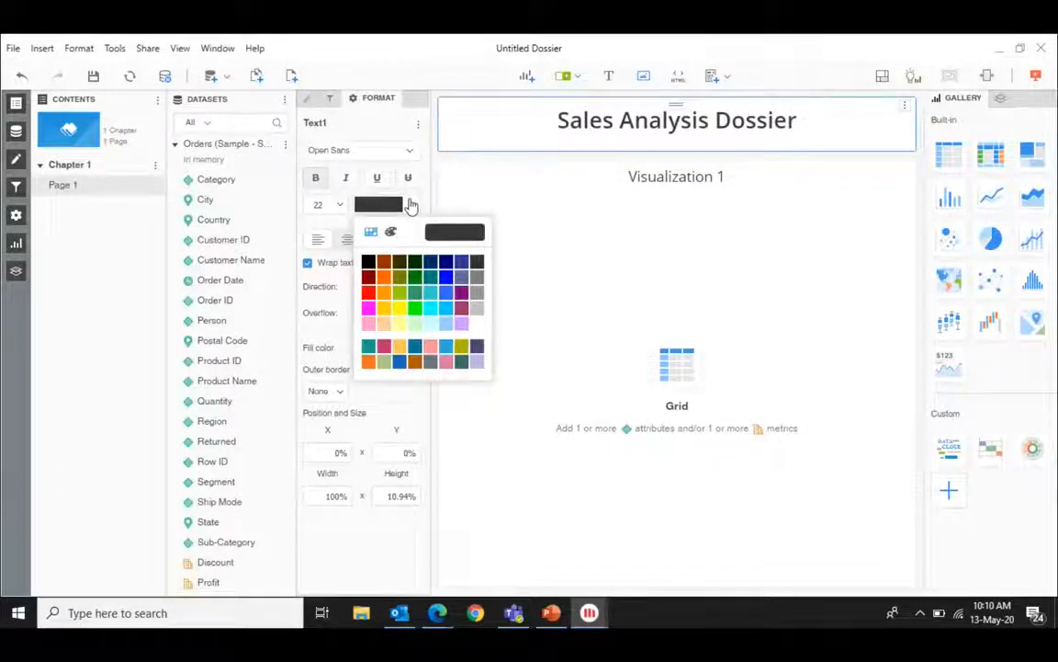
pyautogui.click(432, 262)
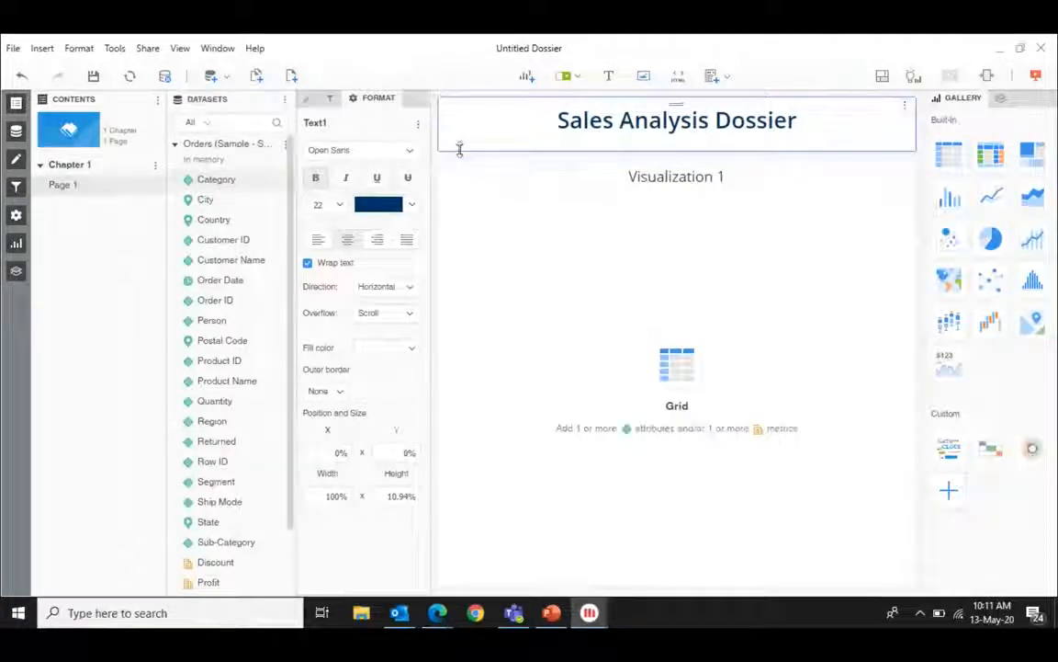
# - Try Category and Discount in the Visualization 1 grid, and delete that visualization from the page
pyautogui.moveTo(227, 181); pyautogui.dragTo(525, 230)
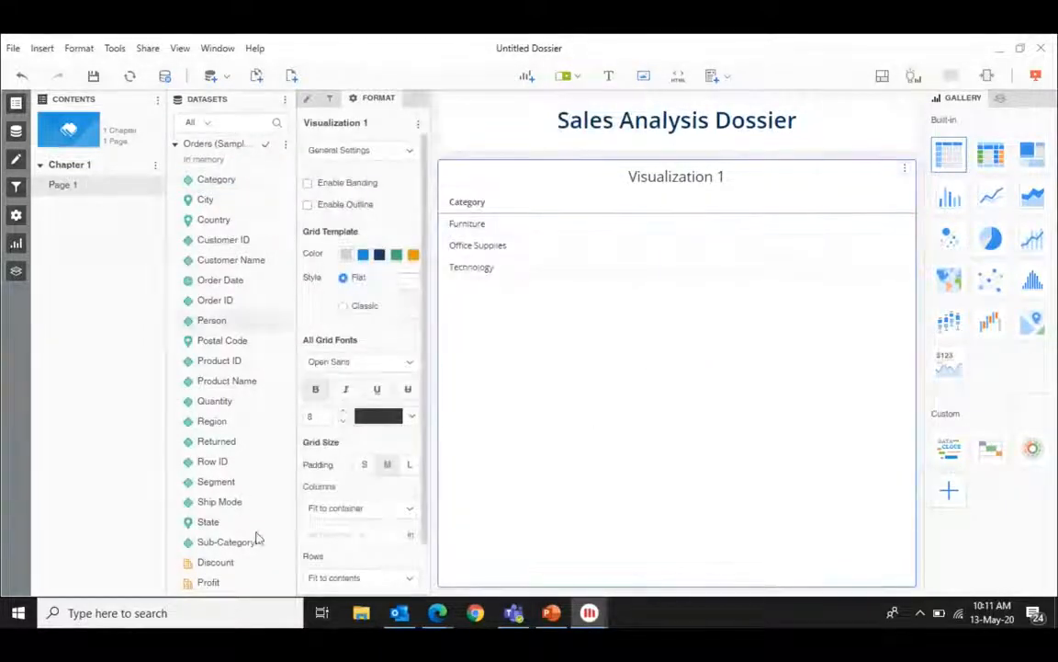
pyautogui.moveTo(231, 571); pyautogui.dragTo(760, 235)
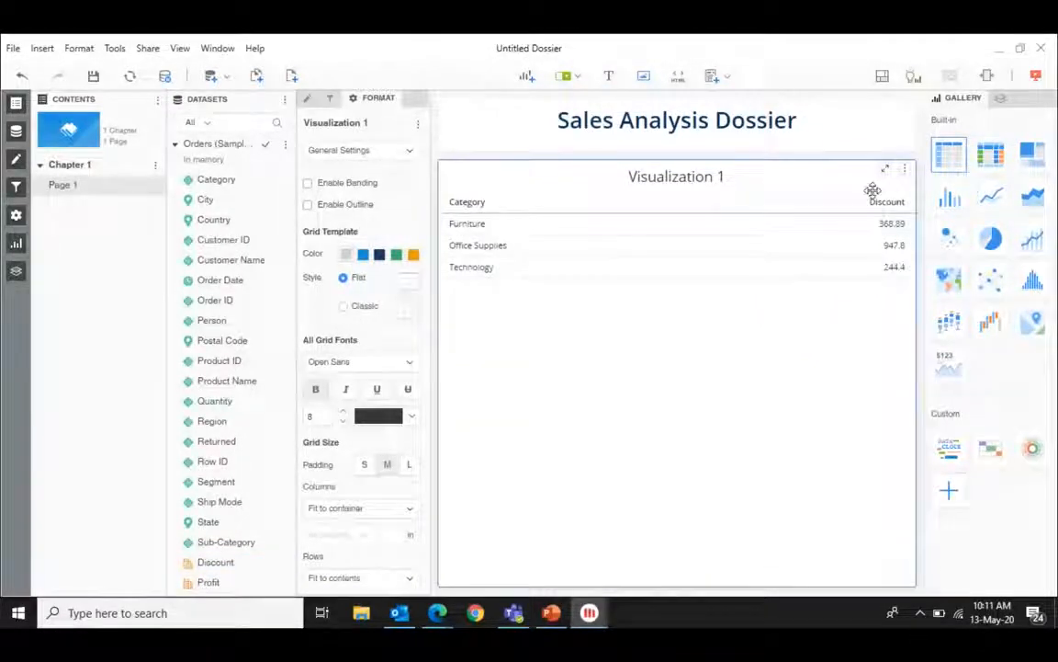
pyautogui.click(905, 170)
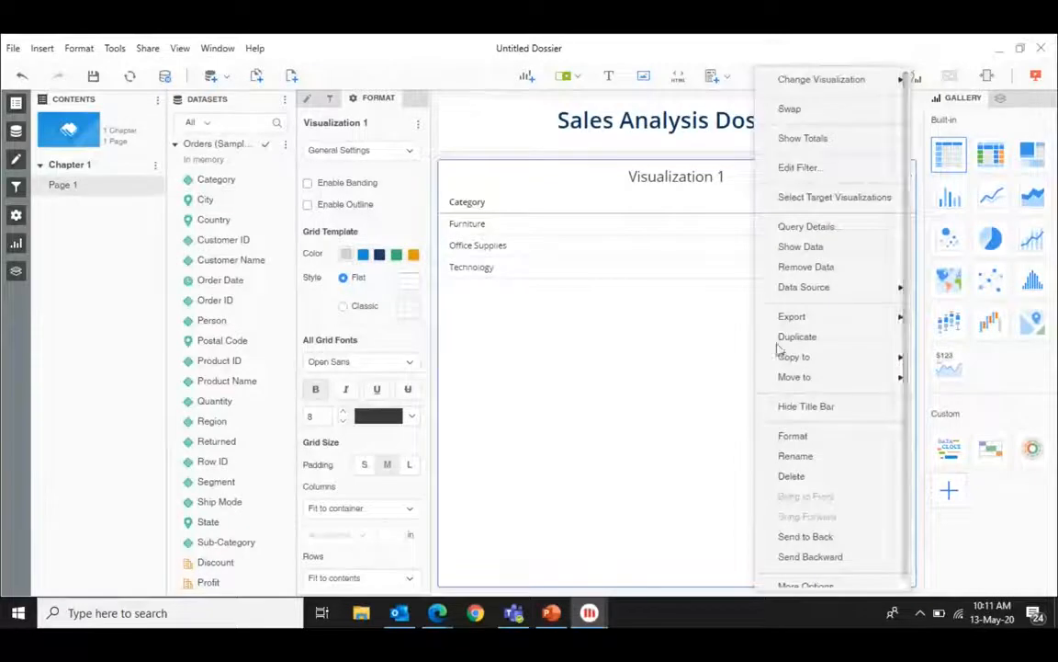
pyautogui.click(792, 476)
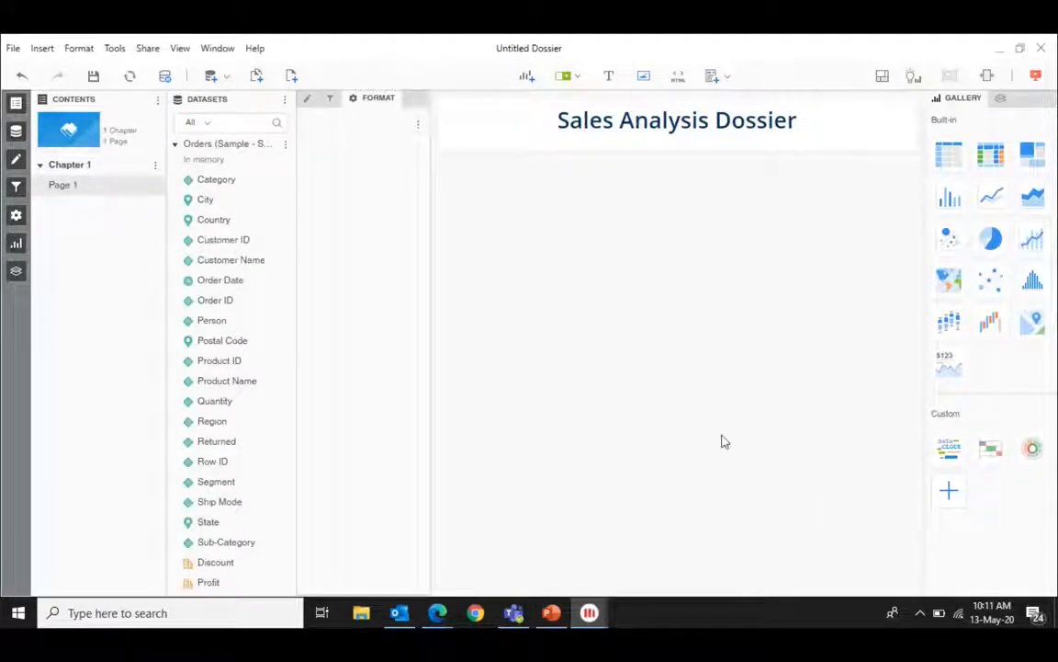
pyautogui.click(527, 77)
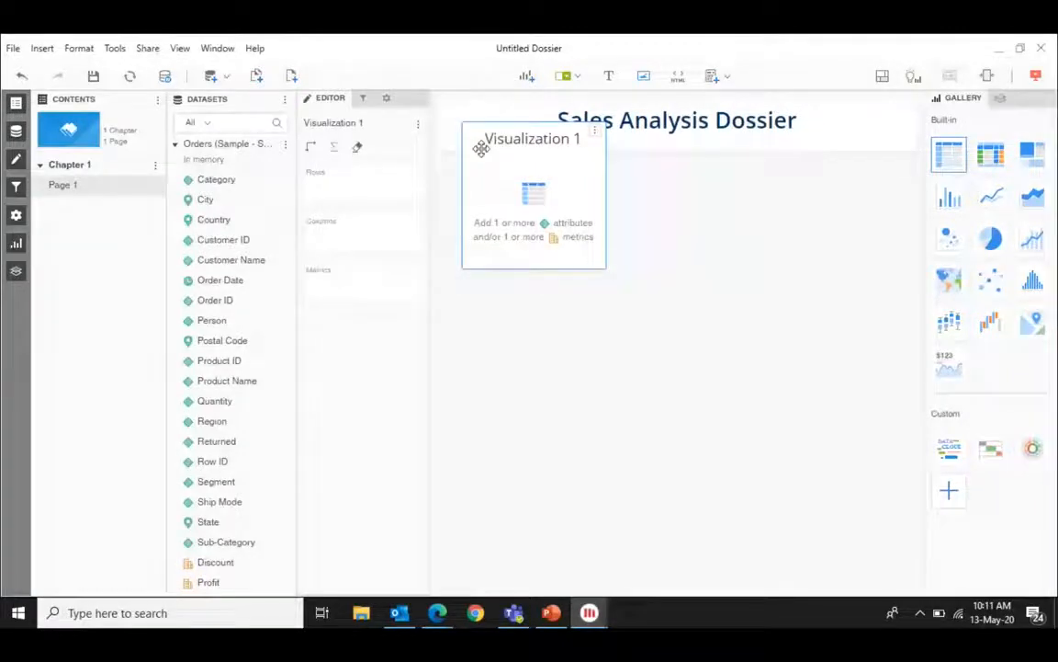
pyautogui.moveTo(481, 149); pyautogui.dragTo(461, 194)
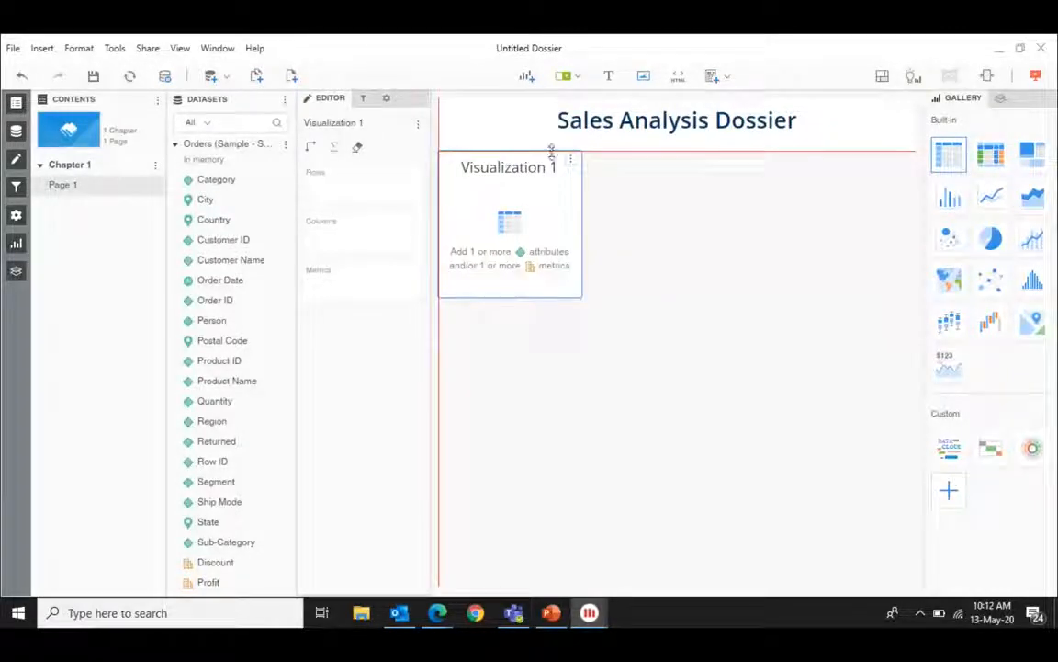
pyautogui.moveTo(551, 149); pyautogui.dragTo(553, 151)
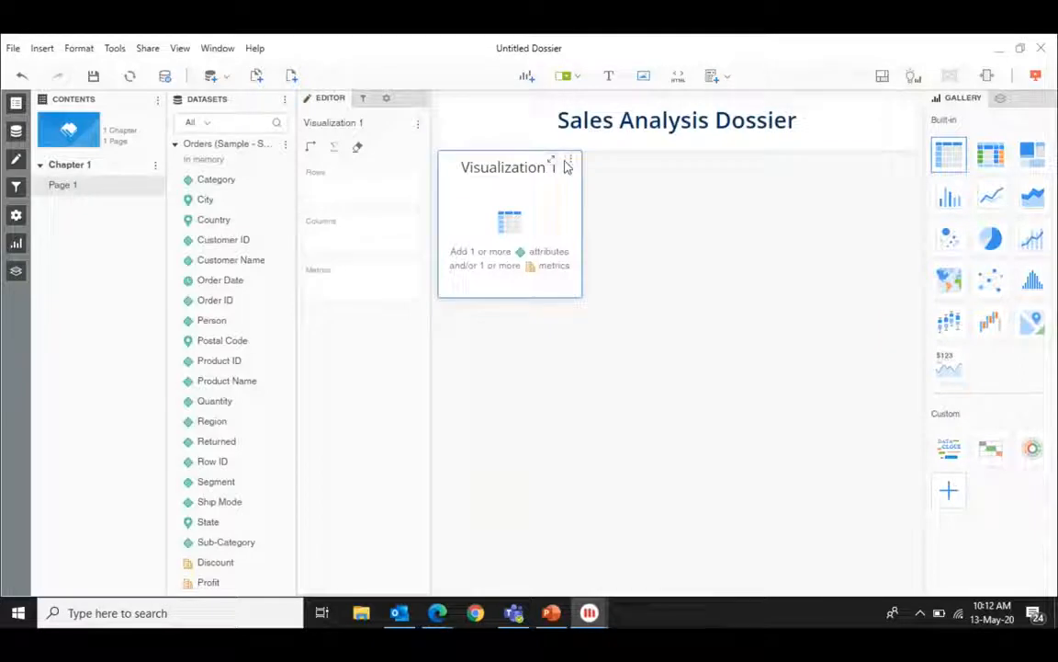
pyautogui.click(569, 162)
pyautogui.click(488, 445)
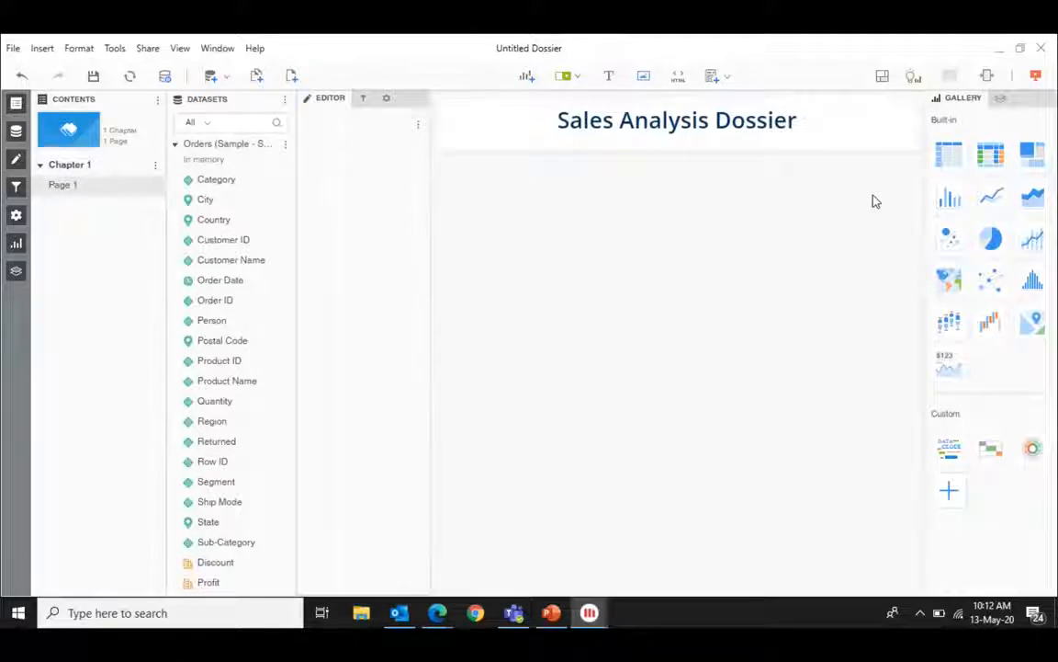
# - Generate a visualization from the question "Show me the Distinct Count of Order ID" and place it directly under the title at the page's left edge
pyautogui.click(914, 79)
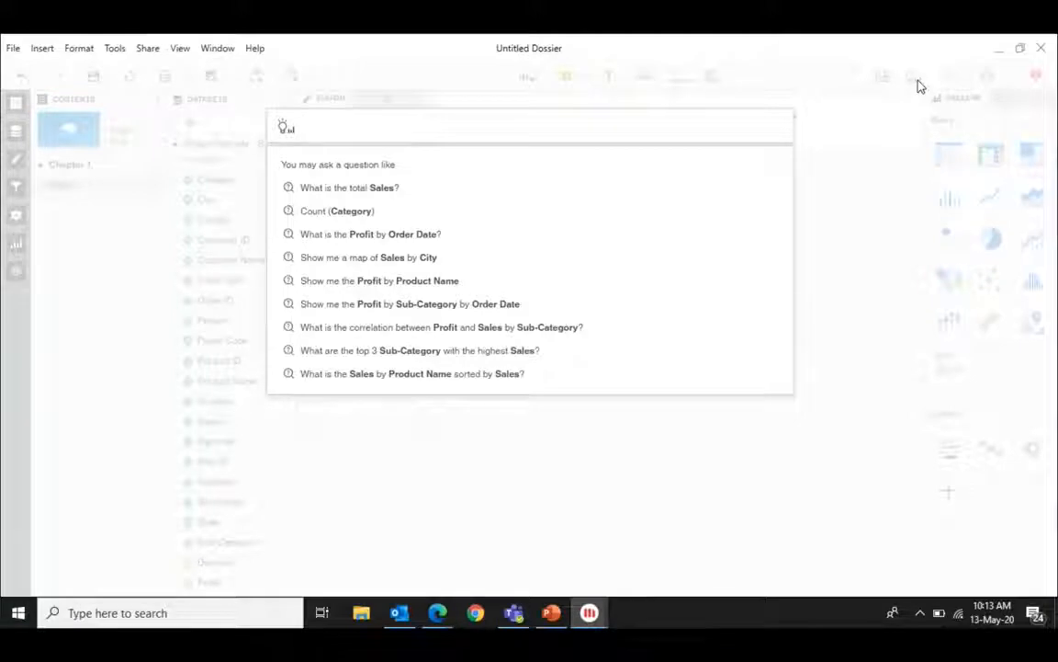
pyautogui.write('S')
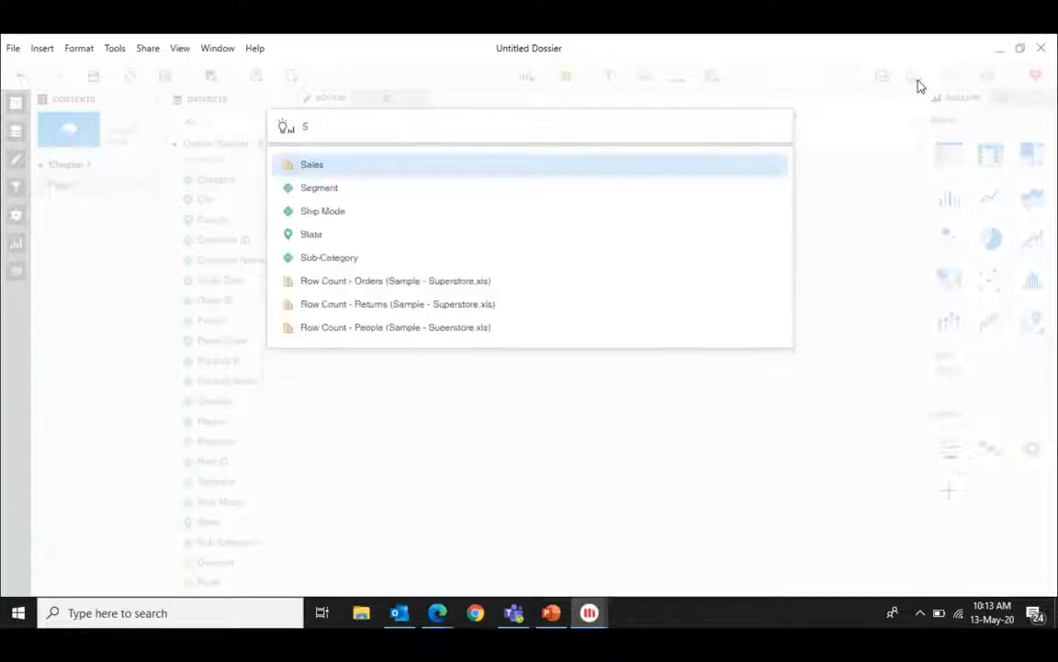
pyautogui.write('how me t')
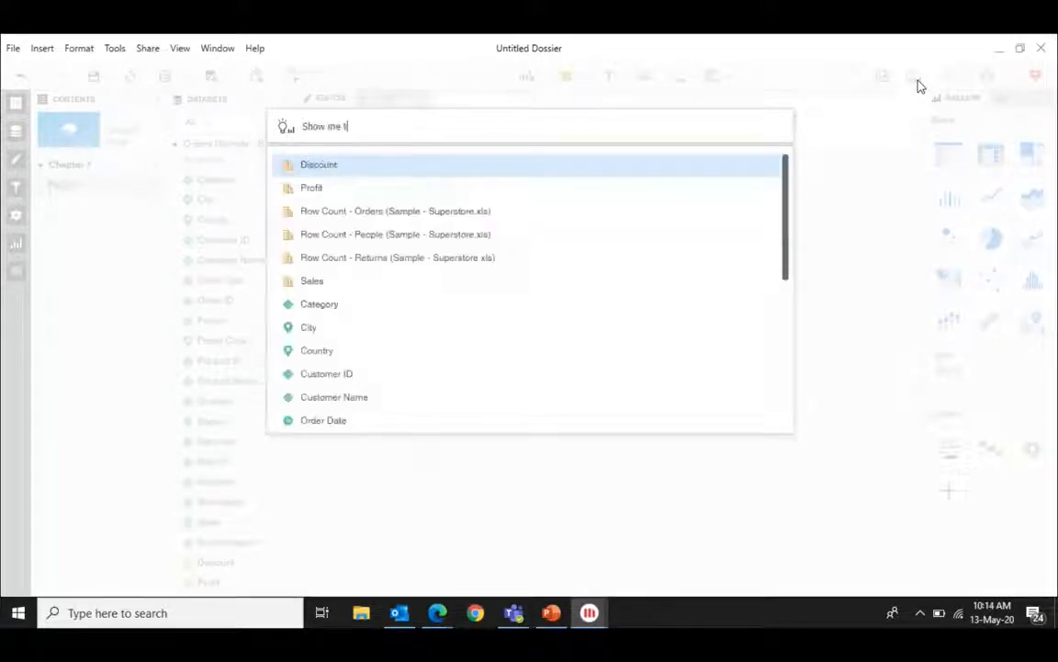
pyautogui.write('he Distint Co')
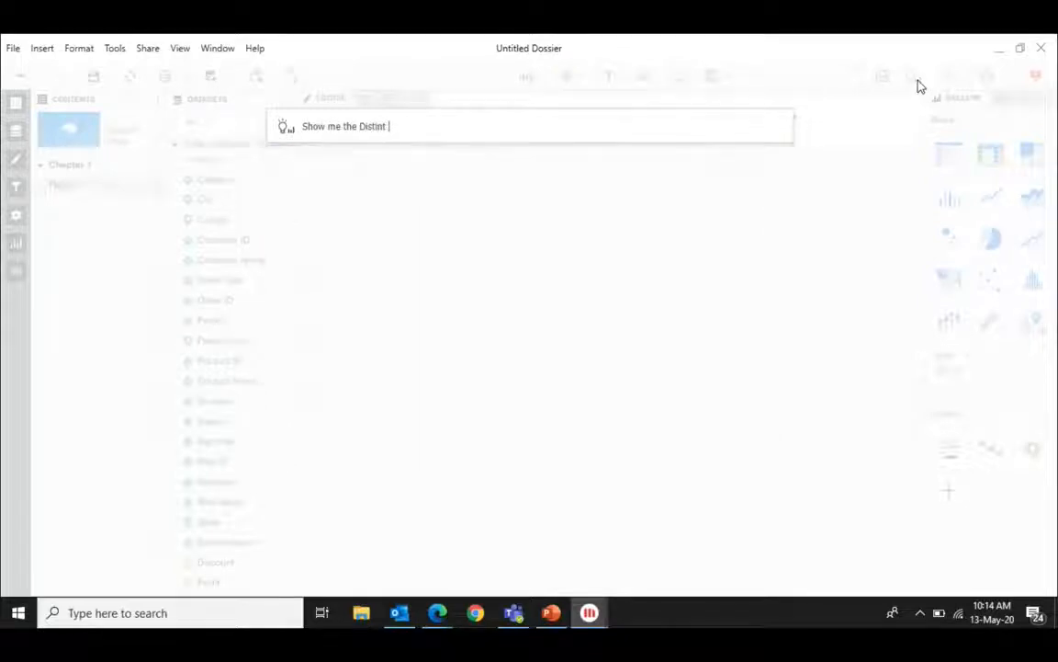
pyautogui.press('BackSpace')
pyautogui.press('BackSpace')
pyautogui.press('BackSpace')
pyautogui.press('BackSpace')
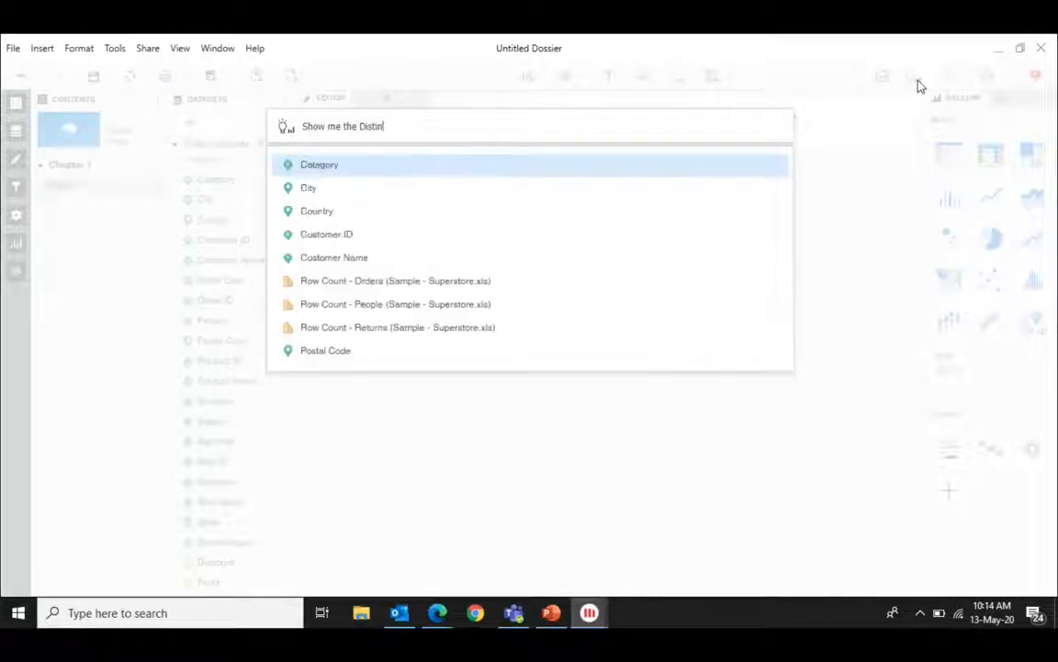
pyautogui.write('ct Count of Order')
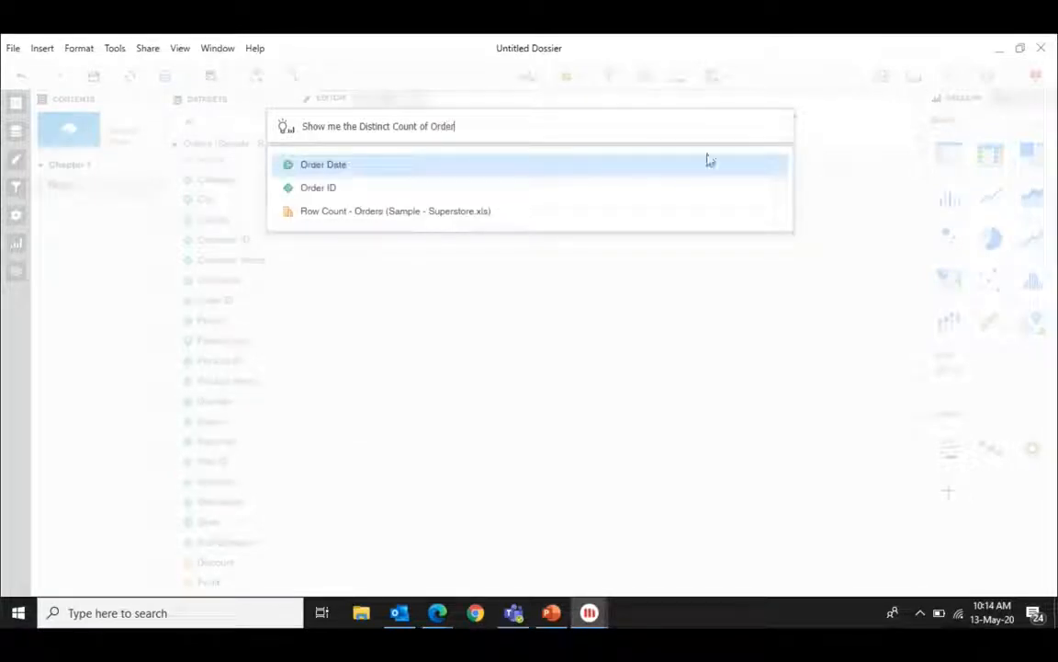
pyautogui.click(325, 190)
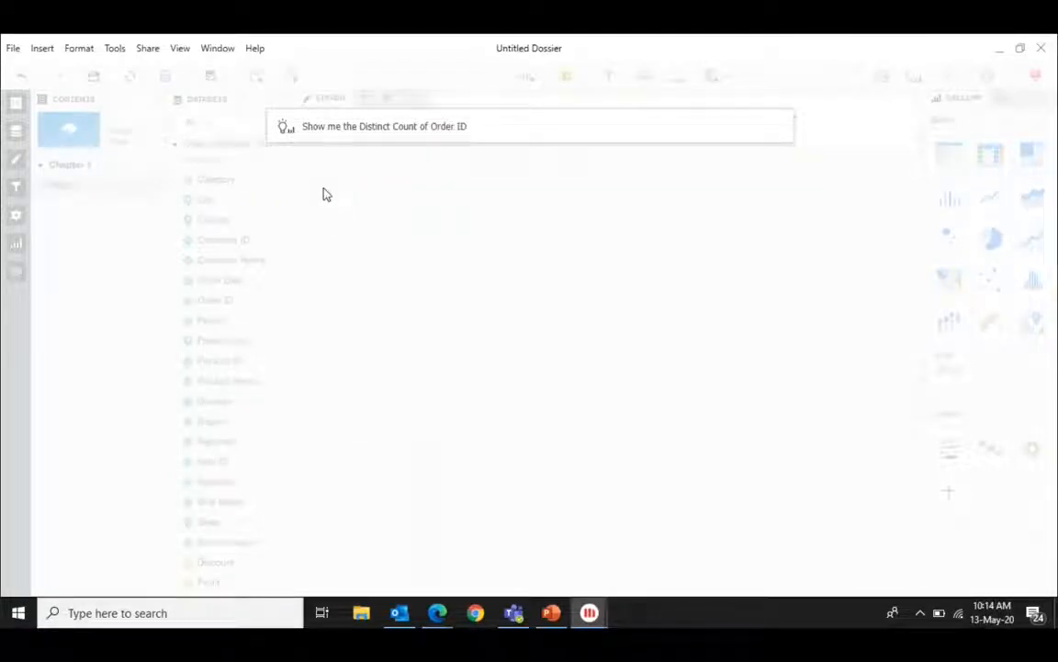
pyautogui.press('Return')
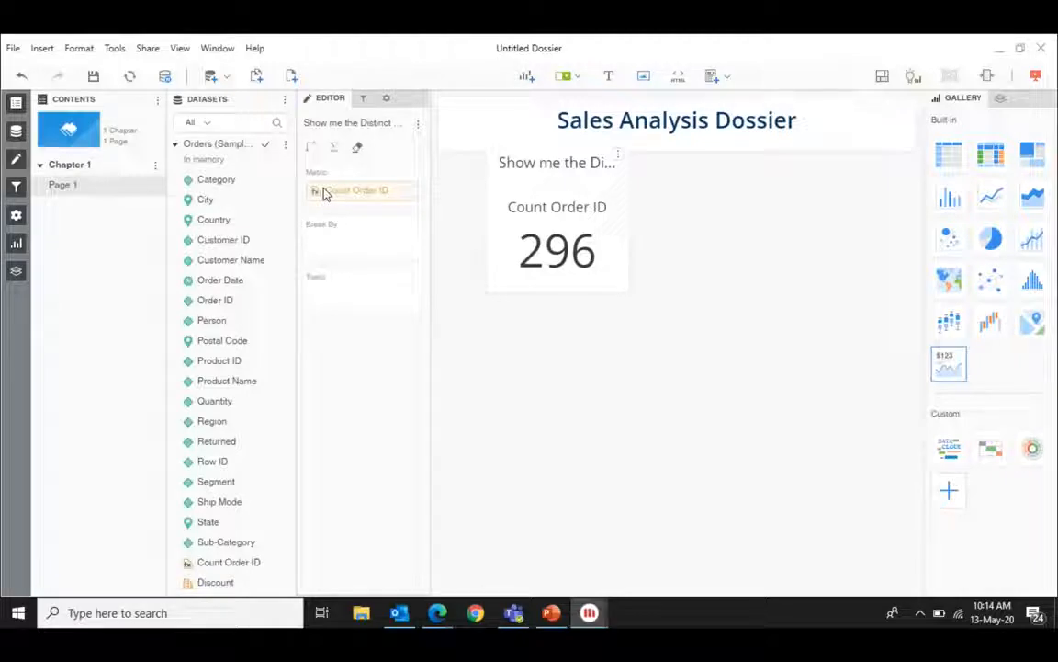
pyautogui.moveTo(558, 163); pyautogui.dragTo(510, 172)
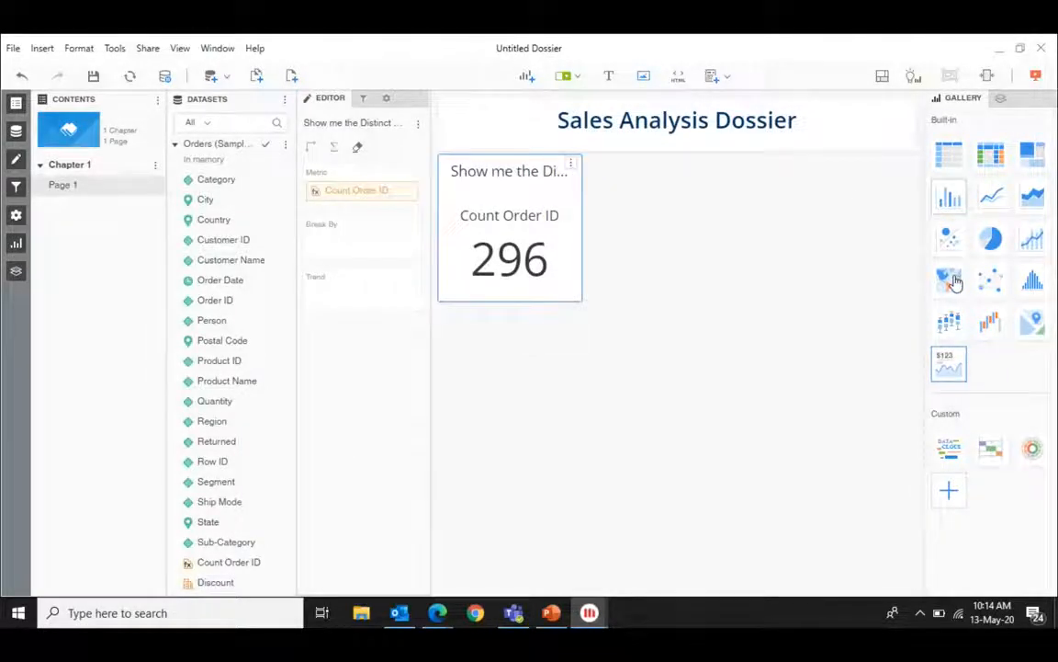
# - Apply the dark-filled card style to the Count Order ID visualization
pyautogui.moveTo(945, 376)
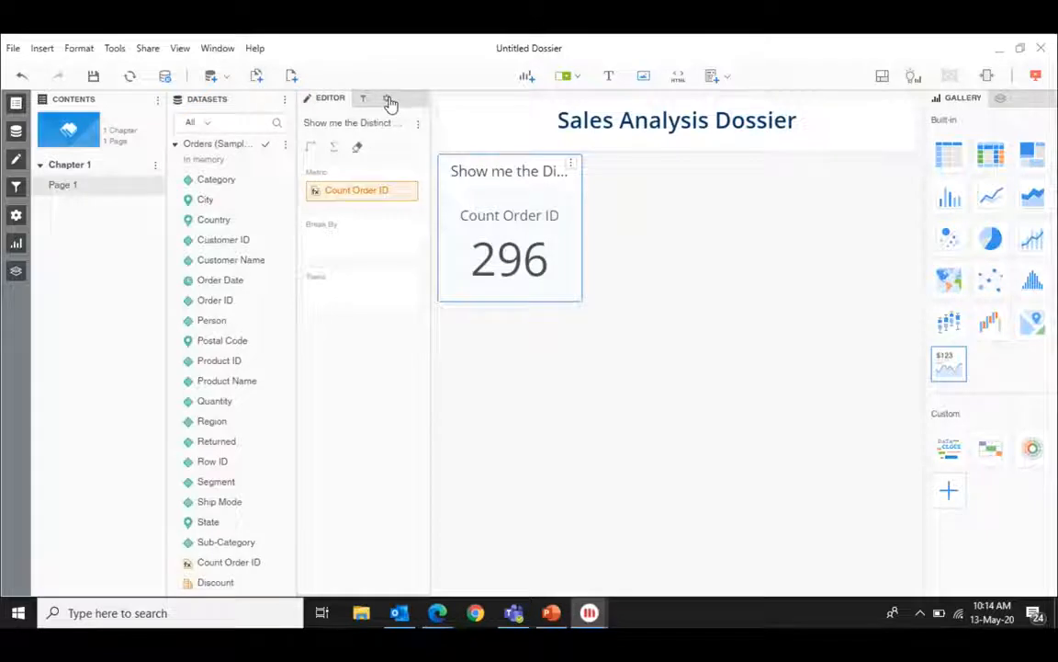
pyautogui.click(389, 101)
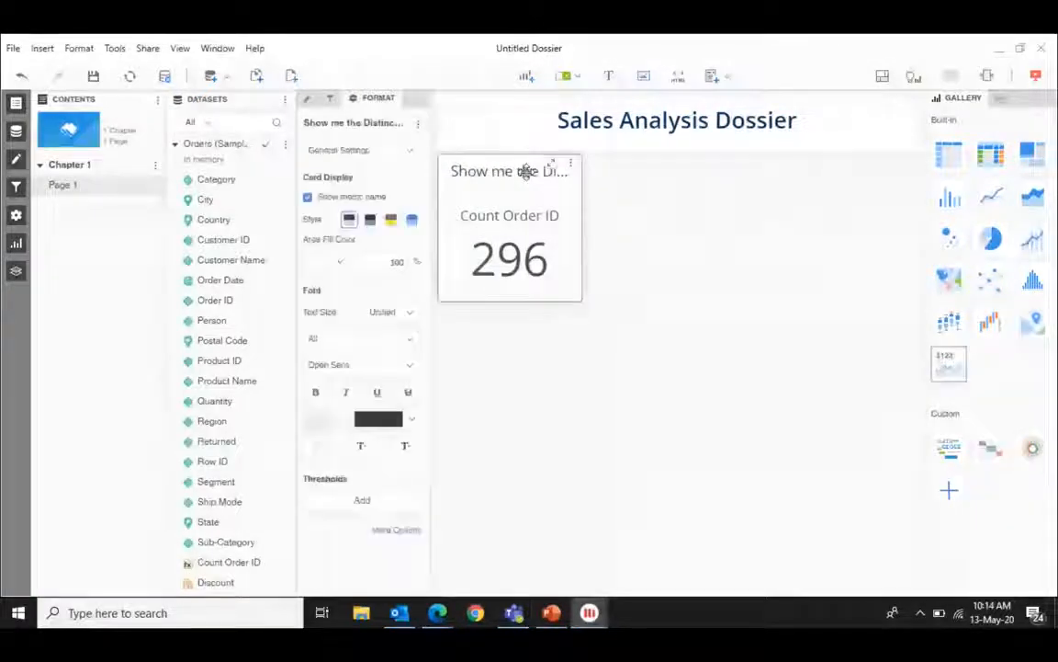
pyautogui.click(370, 219)
pyautogui.click(339, 263)
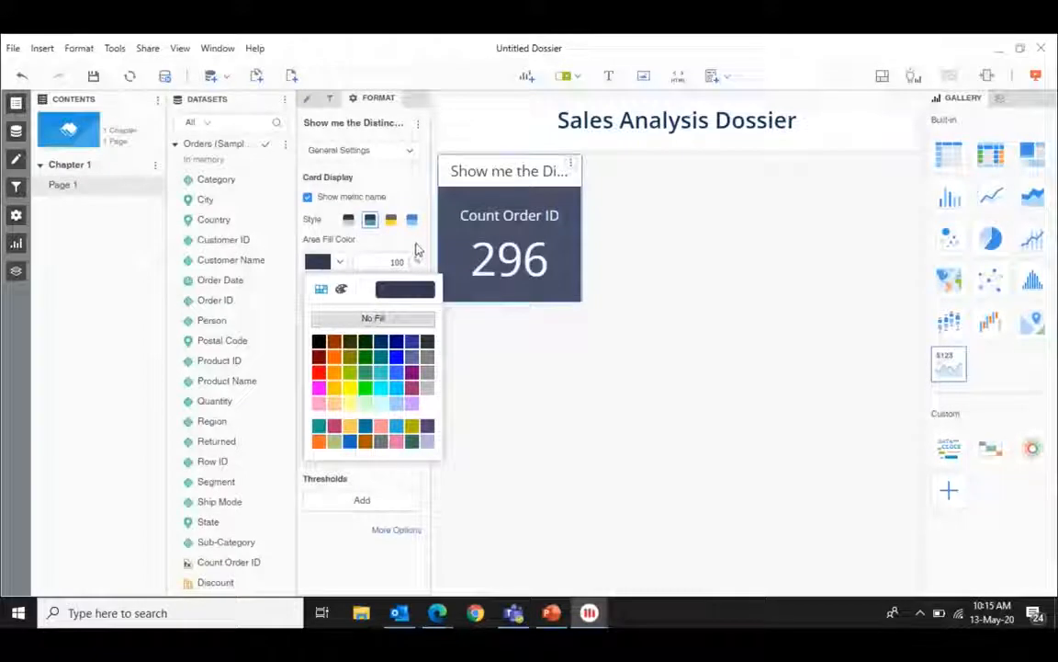
pyautogui.click(417, 249)
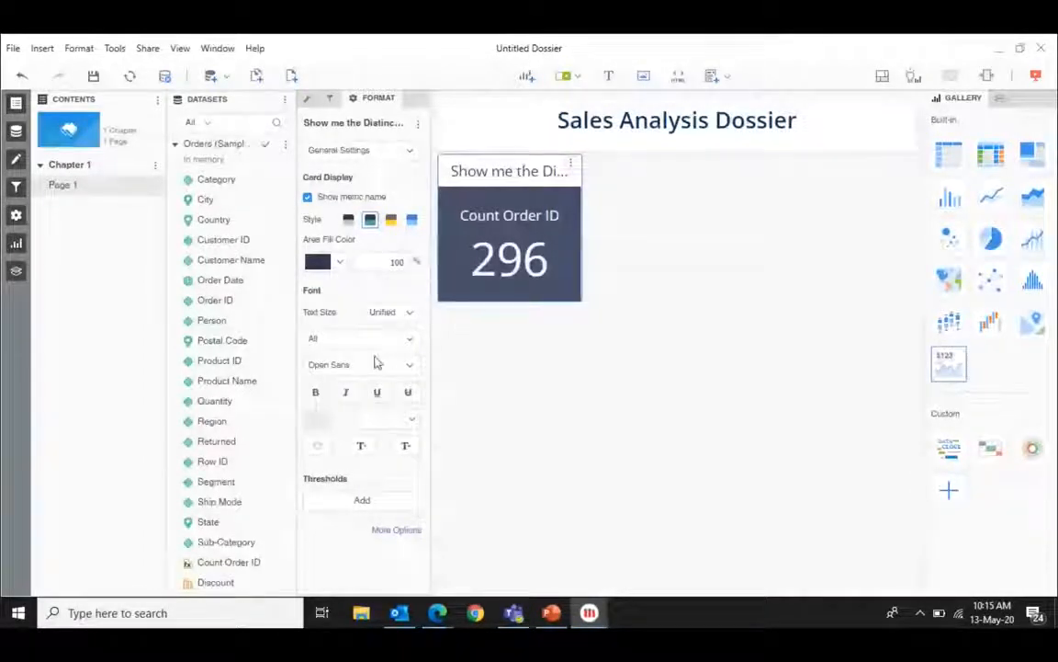
# - Rename the order count card's title to "Total Orders"
pyautogui.doubleClick(501, 170)
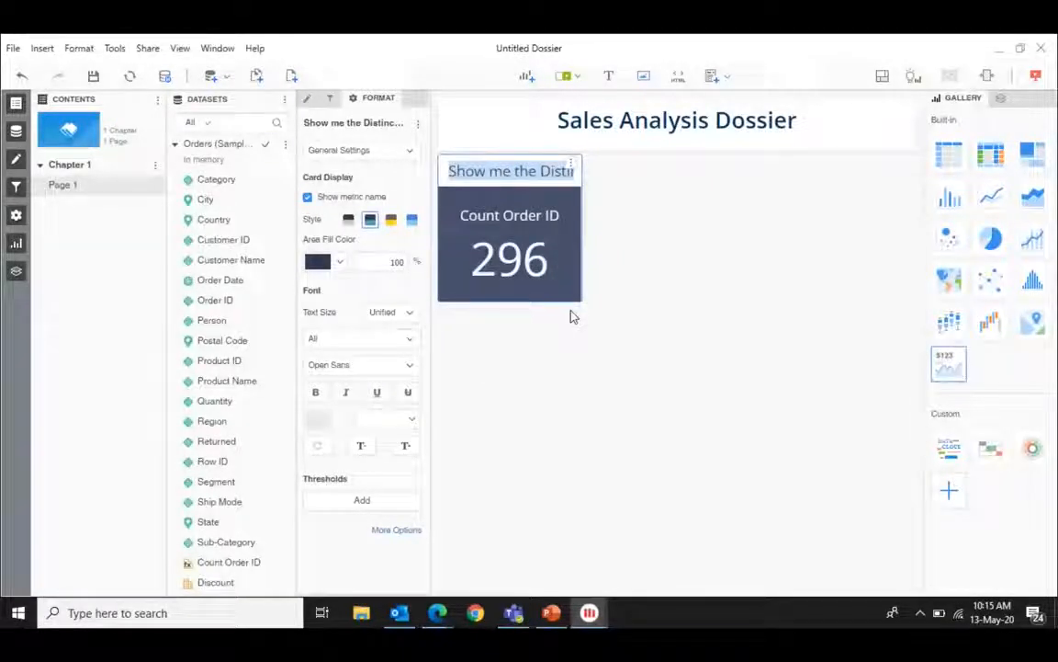
pyautogui.write('ORder')
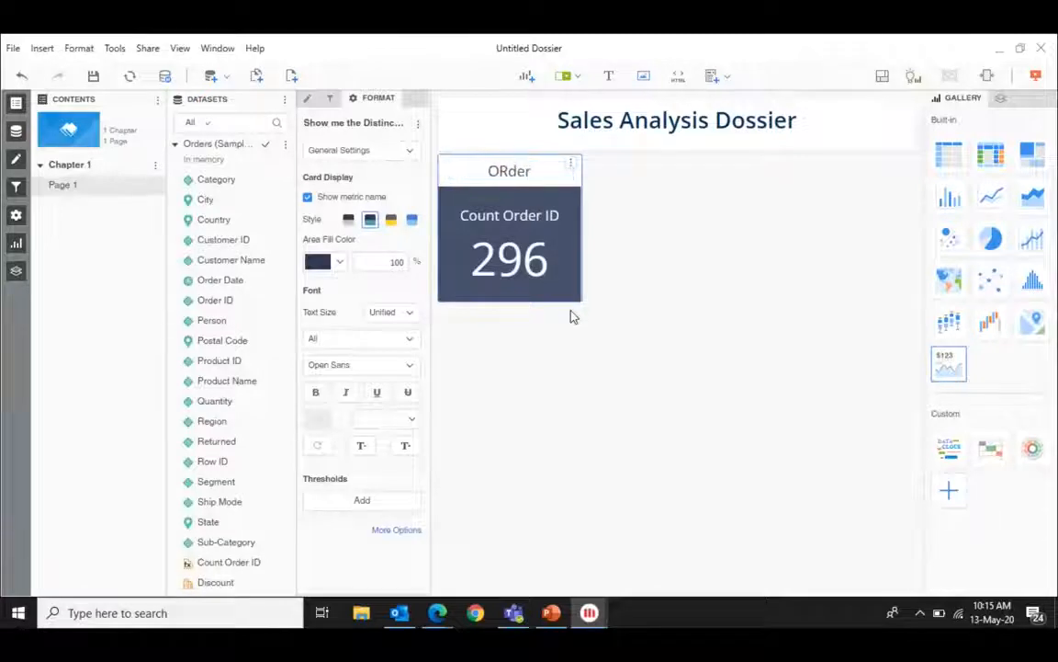
pyautogui.press('BackSpace')
pyautogui.press('BackSpace')
pyautogui.press('BackSpace')
pyautogui.press('BackSpace')
pyautogui.write('rder')
pyautogui.press('BackSpace')
pyautogui.press('BackSpace')
pyautogui.press('BackSpace')
pyautogui.press('BackSpace')
pyautogui.press('BackSpace')
pyautogui.write('TO')
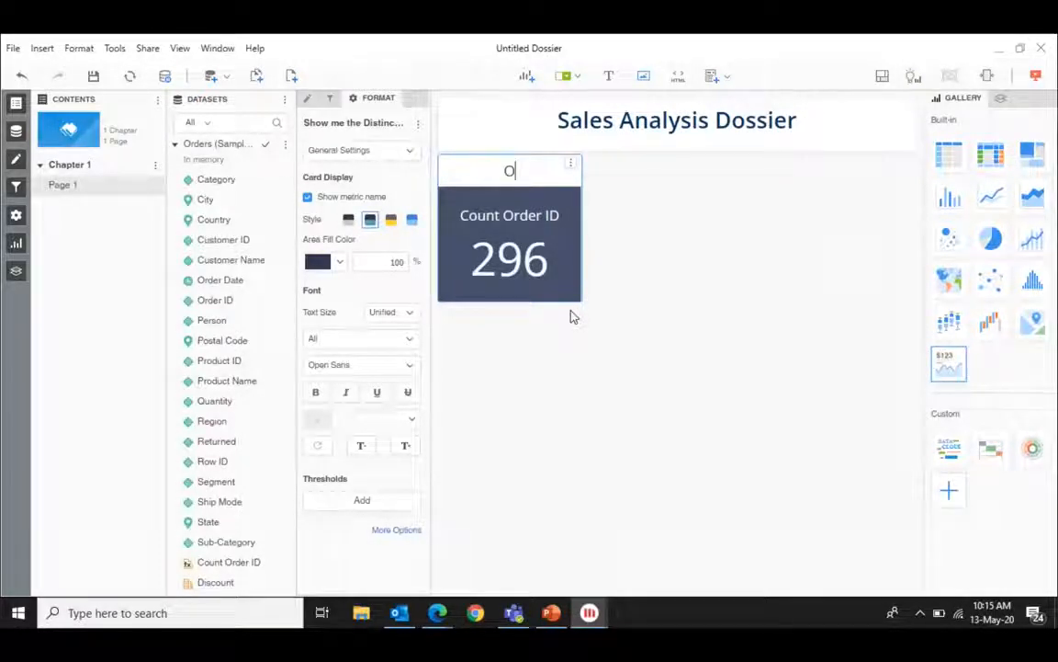
pyautogui.press('BackSpace')
pyautogui.write('otal Or')
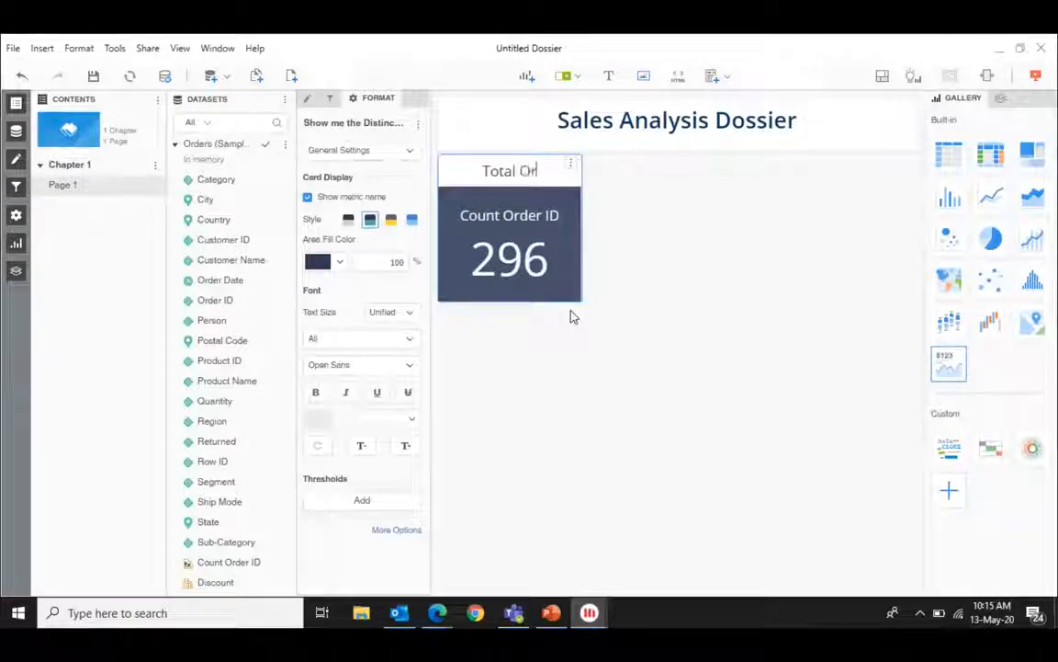
pyautogui.write('ders')
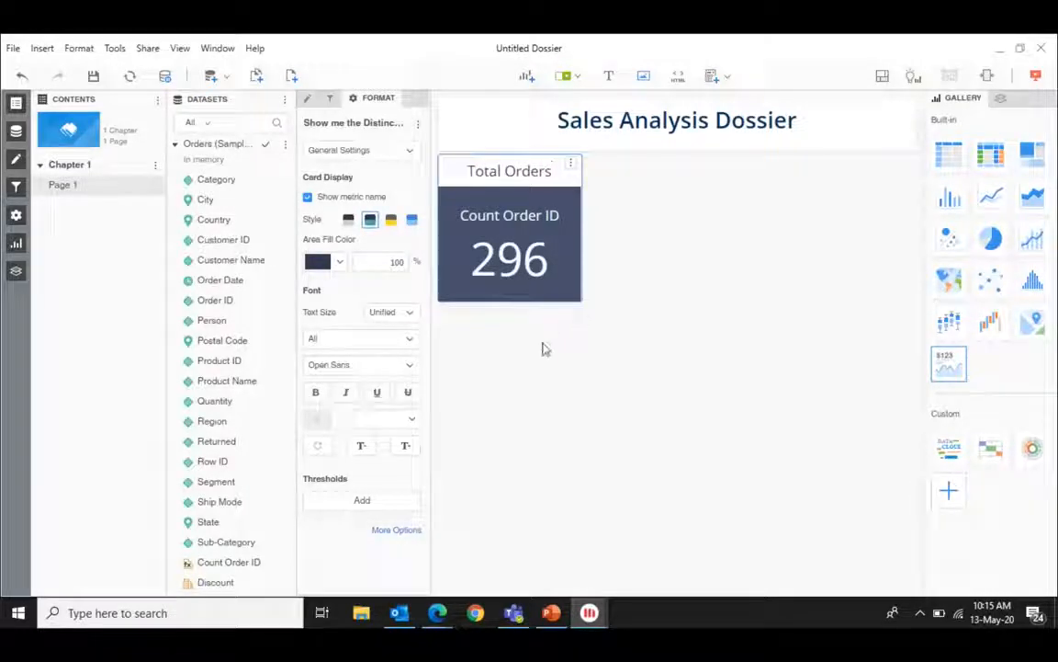
# - Hide the metric name on the Total Orders card
pyautogui.moveTo(543, 344); pyautogui.dragTo(536, 303)
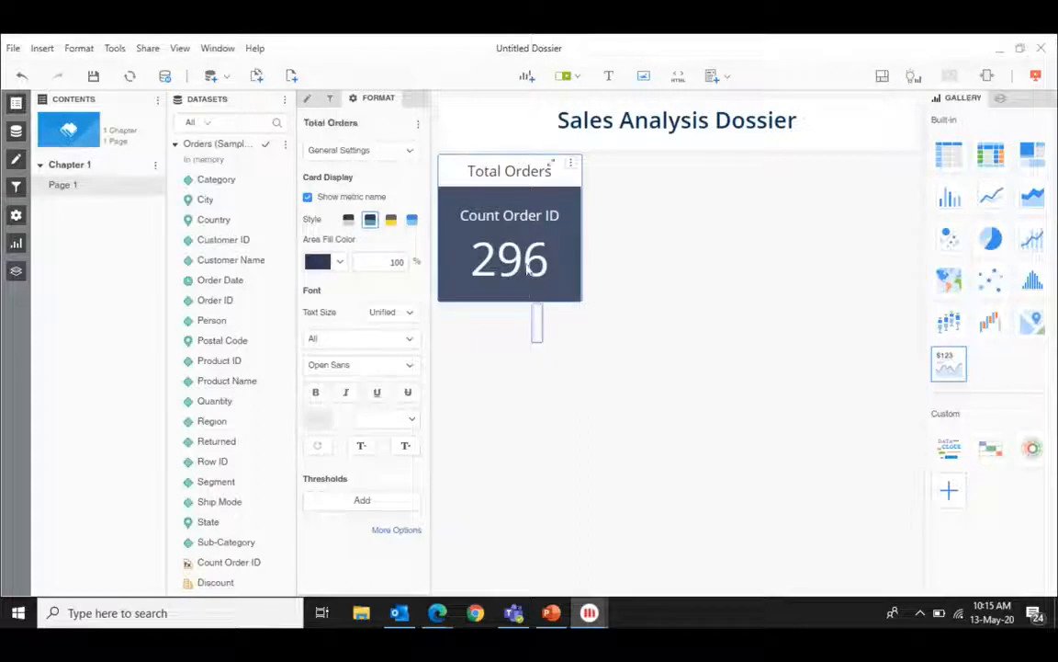
pyautogui.click(547, 222)
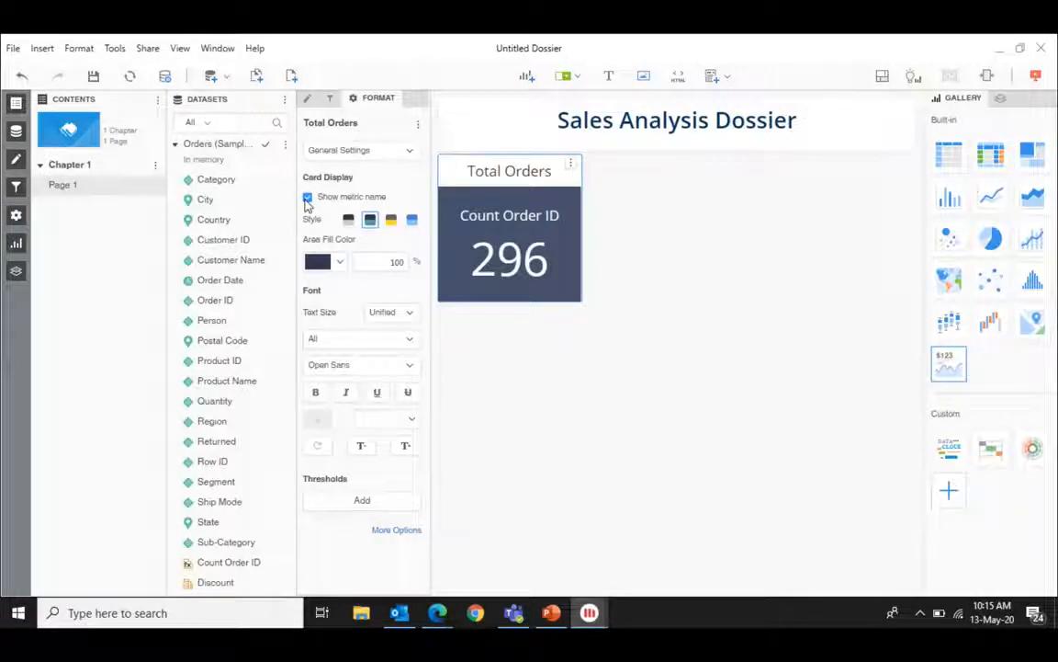
pyautogui.click(308, 197)
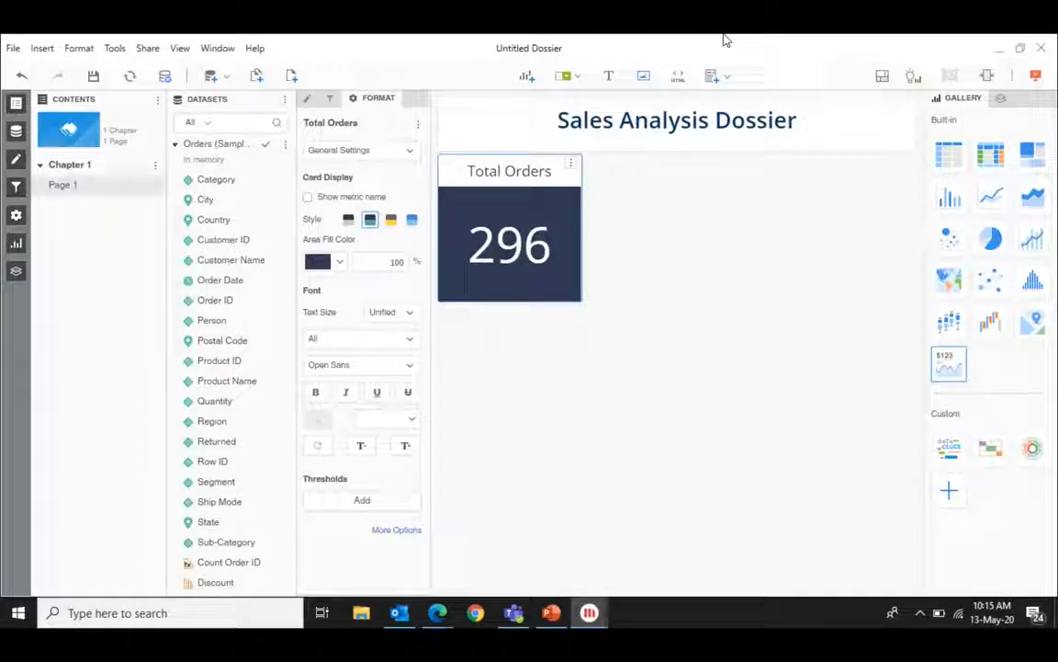
# - Generate a visualization from the question "Show me total Sales" and place it beside the Total Orders card
pyautogui.click(912, 89)
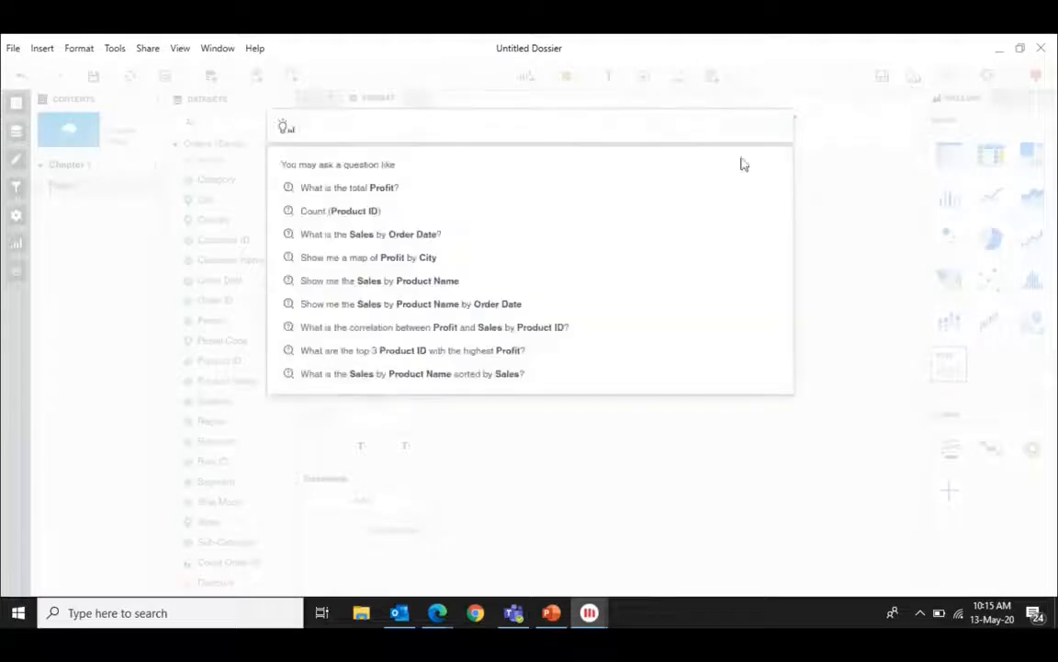
pyautogui.write('Show ')
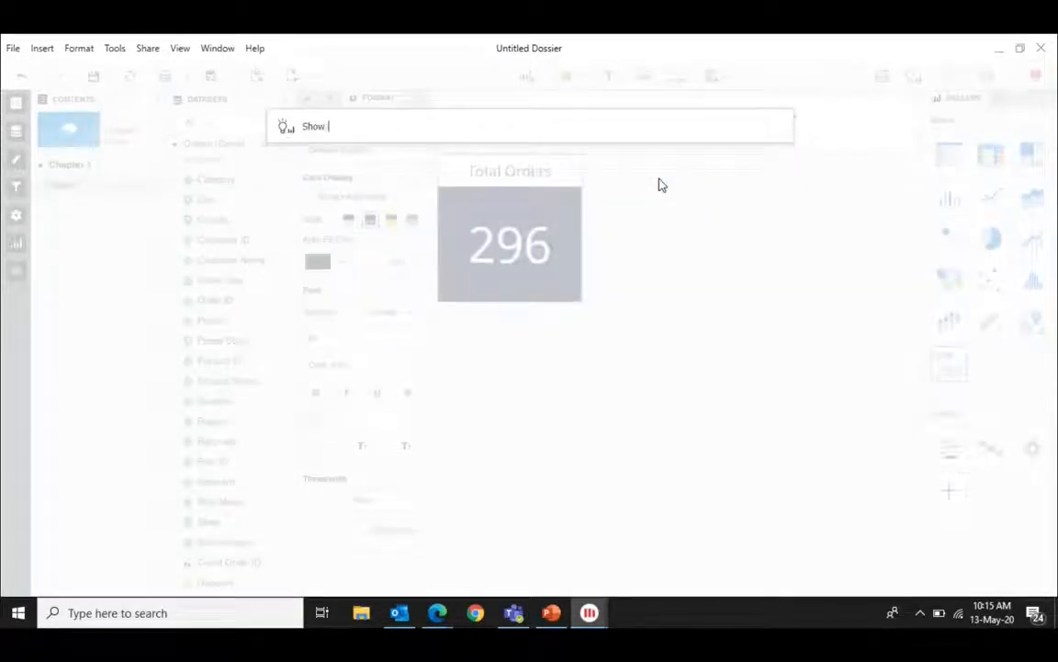
pyautogui.write('me total Sales')
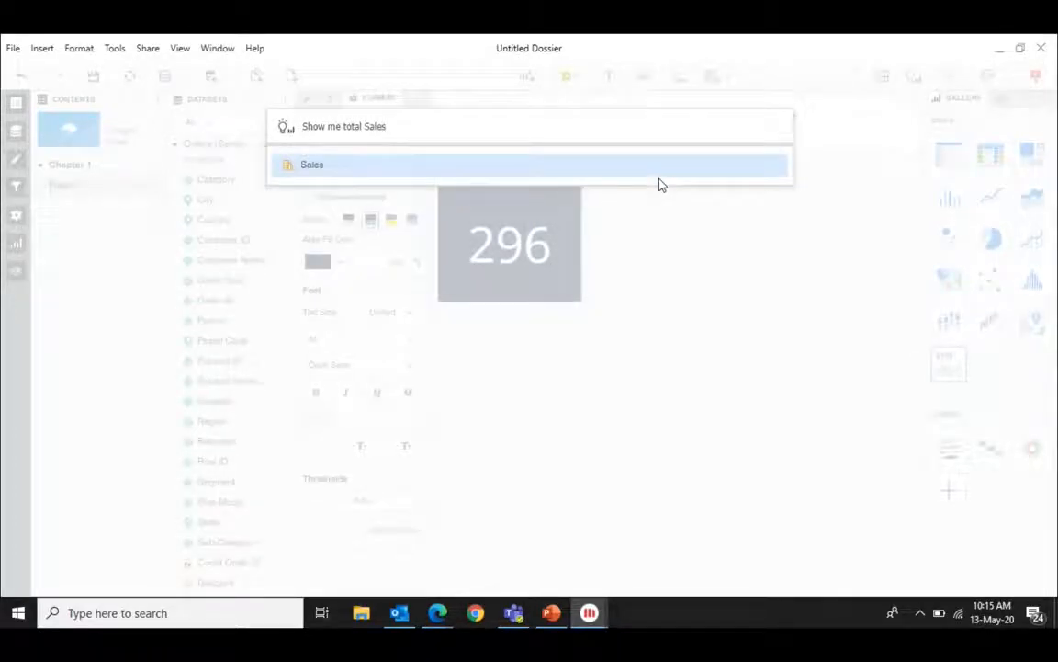
pyautogui.click(464, 171)
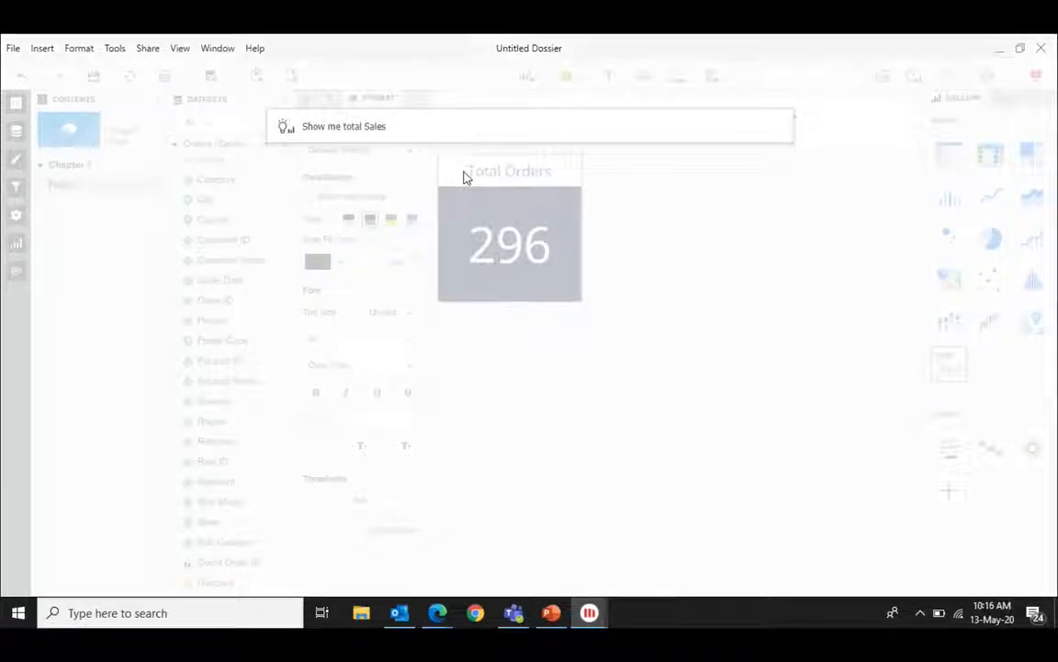
pyautogui.press('Return')
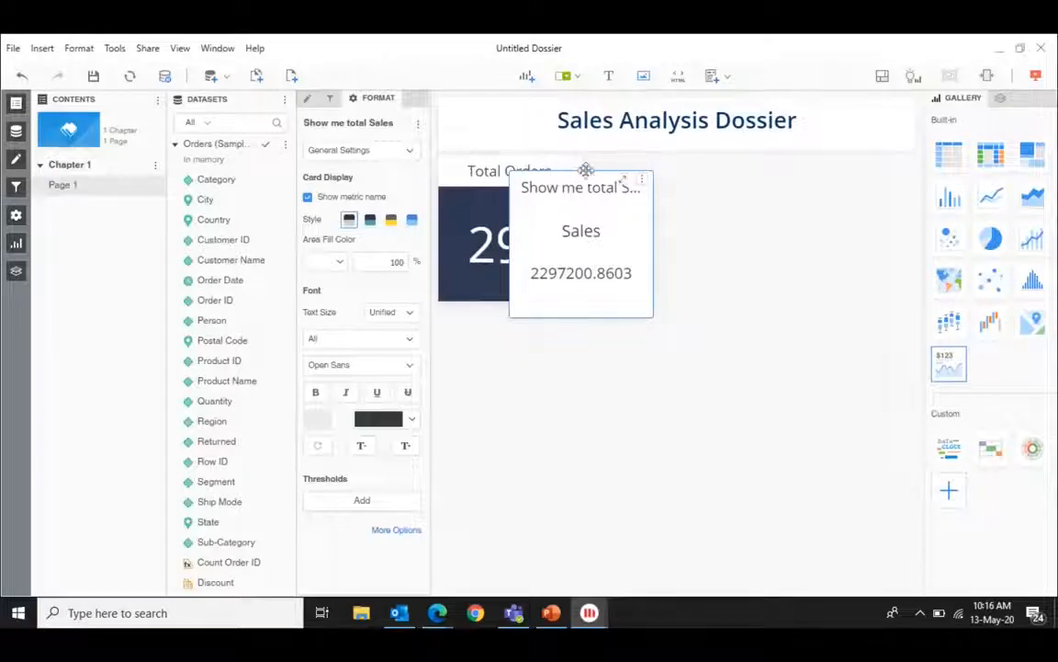
pyautogui.moveTo(554, 184); pyautogui.dragTo(636, 166)
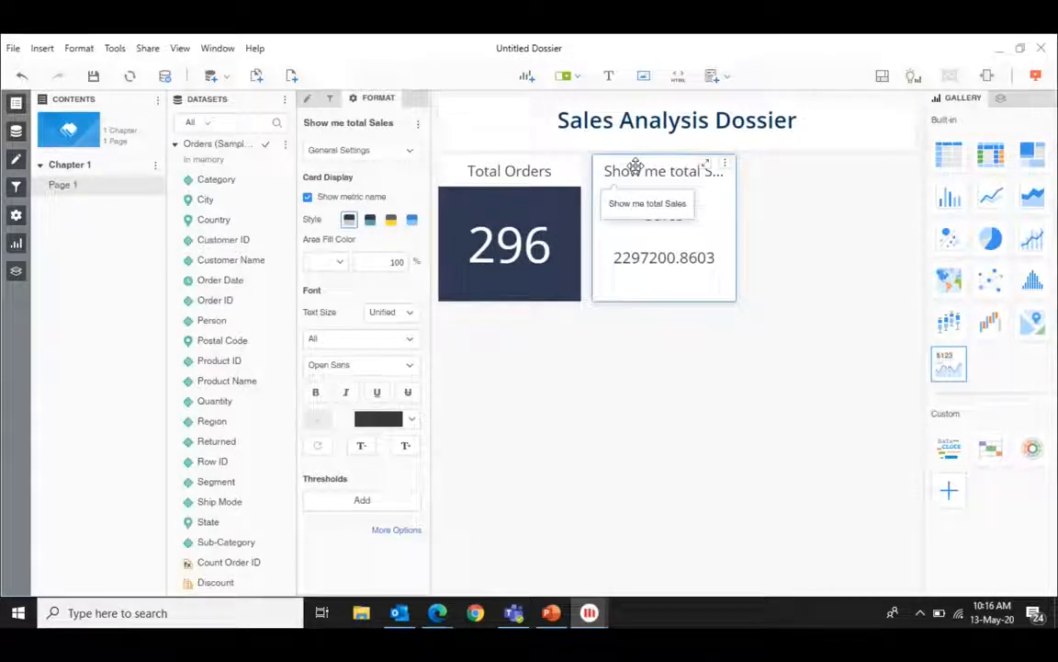
# - Generate a visualization from the question "Show me total Profit" and align it with the other cards at the page's right edge
pyautogui.click(916, 82)
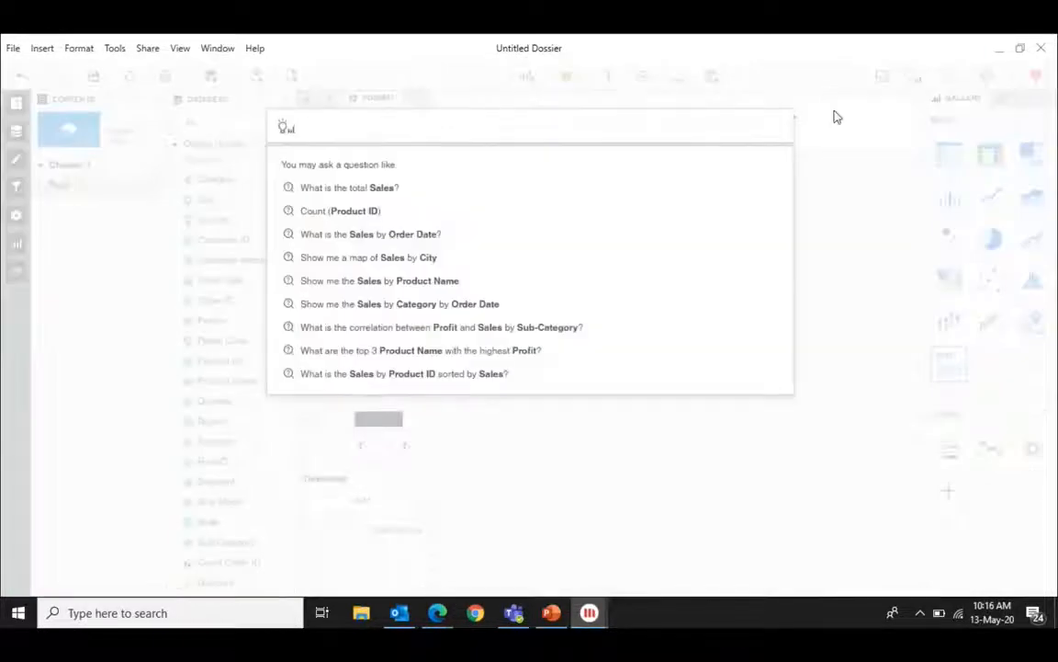
pyautogui.write('Show ')
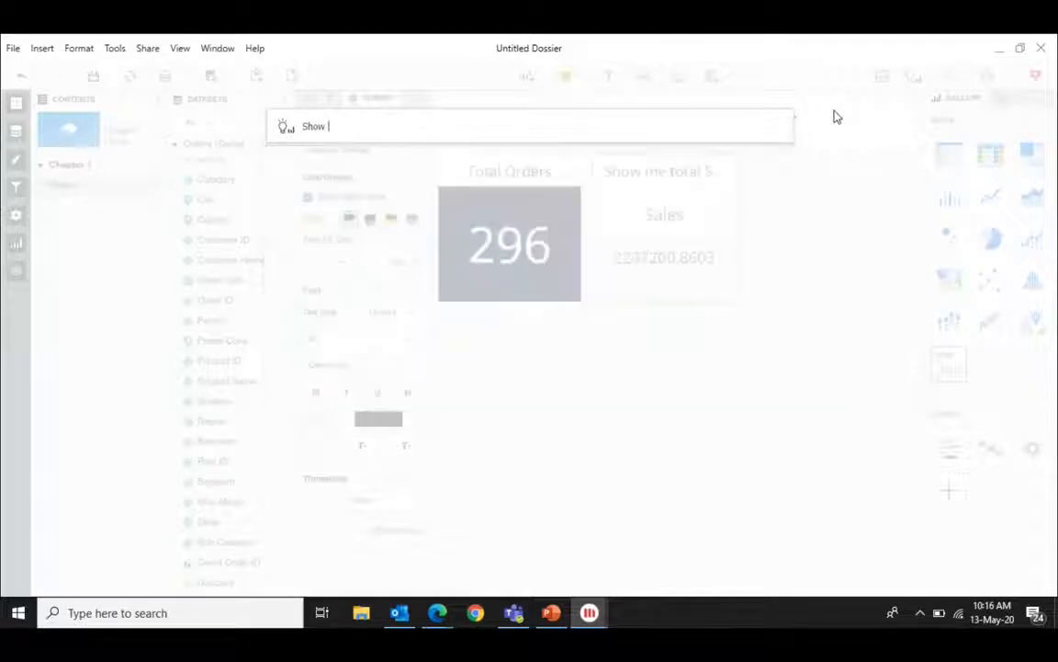
pyautogui.write('me total Prof')
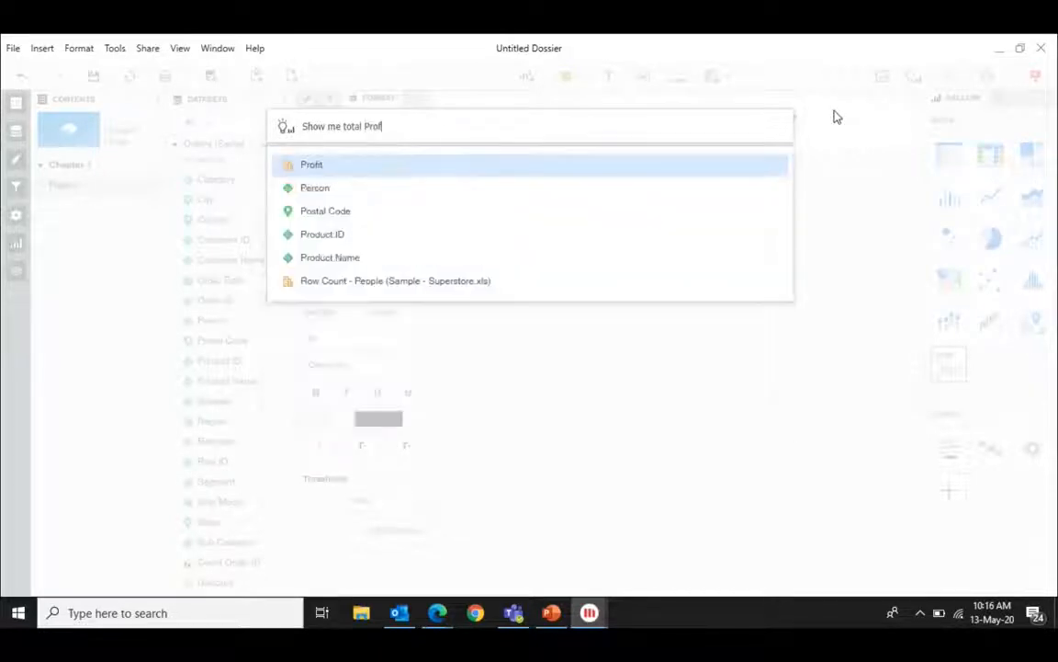
pyautogui.write('it')
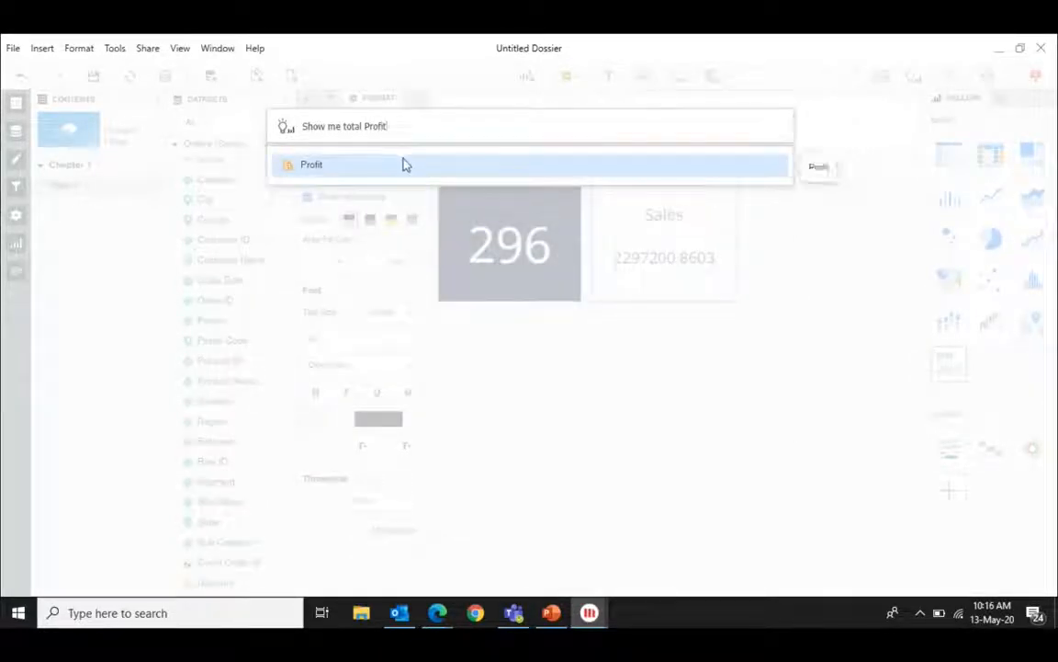
pyautogui.click(404, 165)
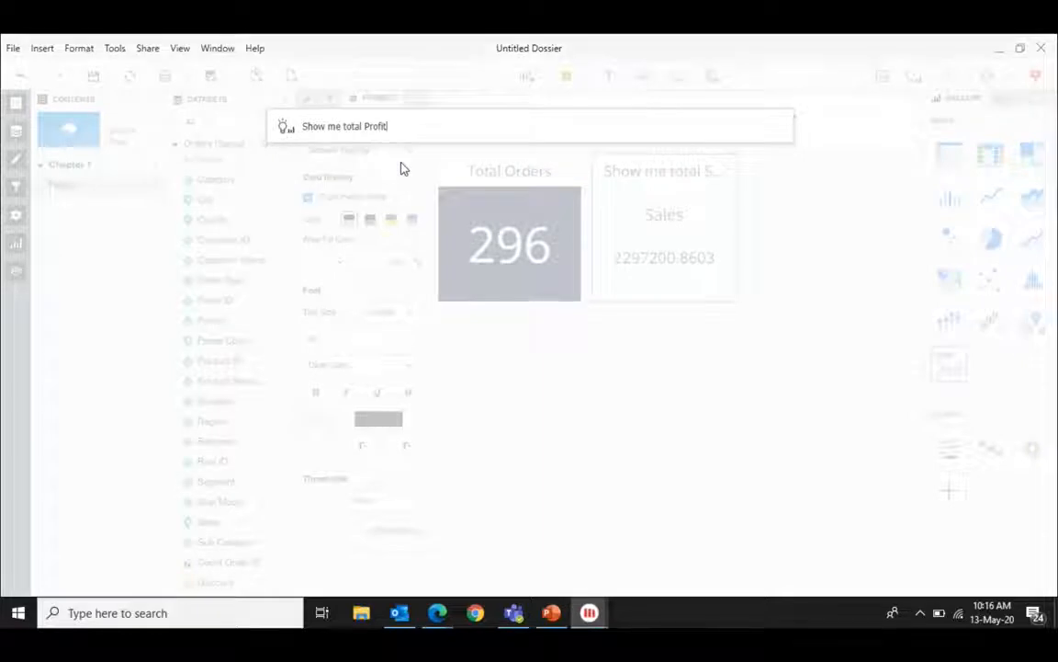
pyautogui.press('Return')
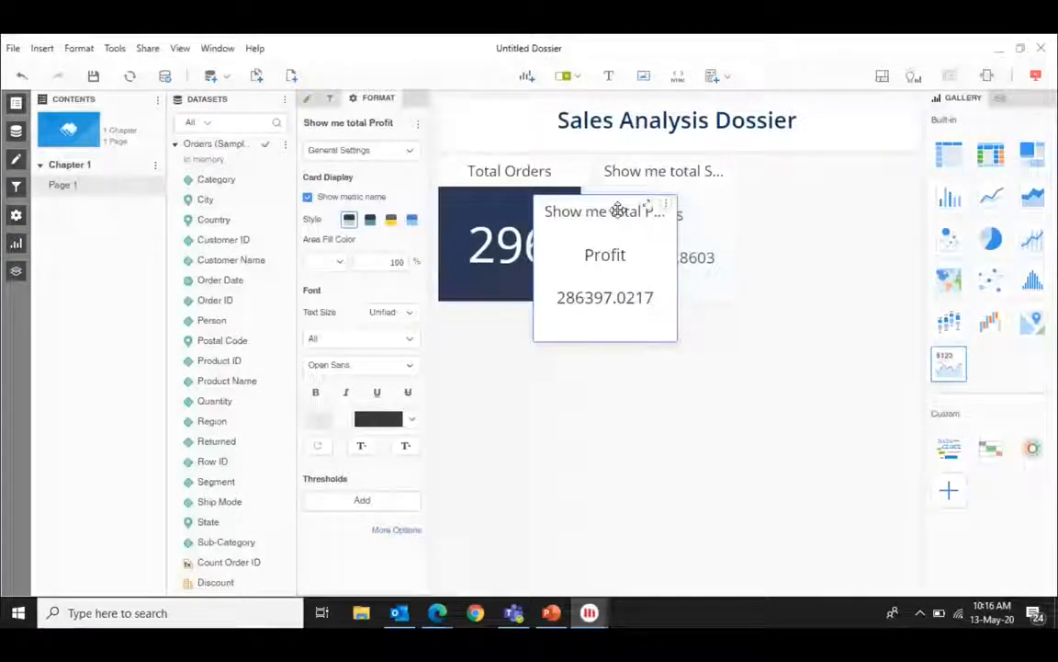
pyautogui.moveTo(619, 209); pyautogui.dragTo(848, 173)
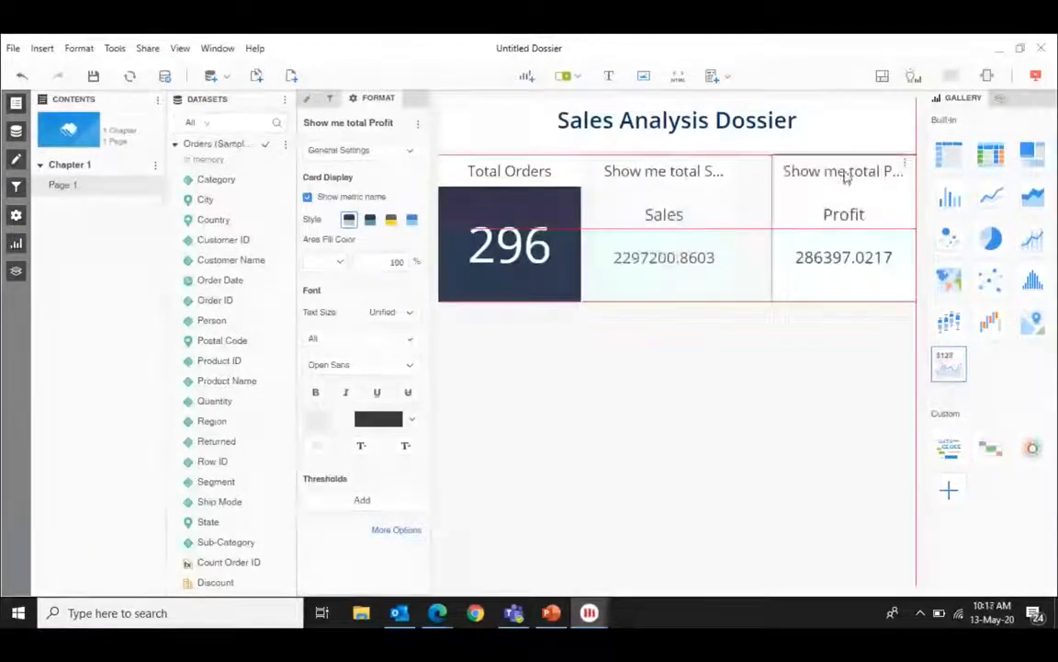
# - Widen the total Sales and total Profit cards toward each other to narrow the gap between them
pyautogui.click(681, 171)
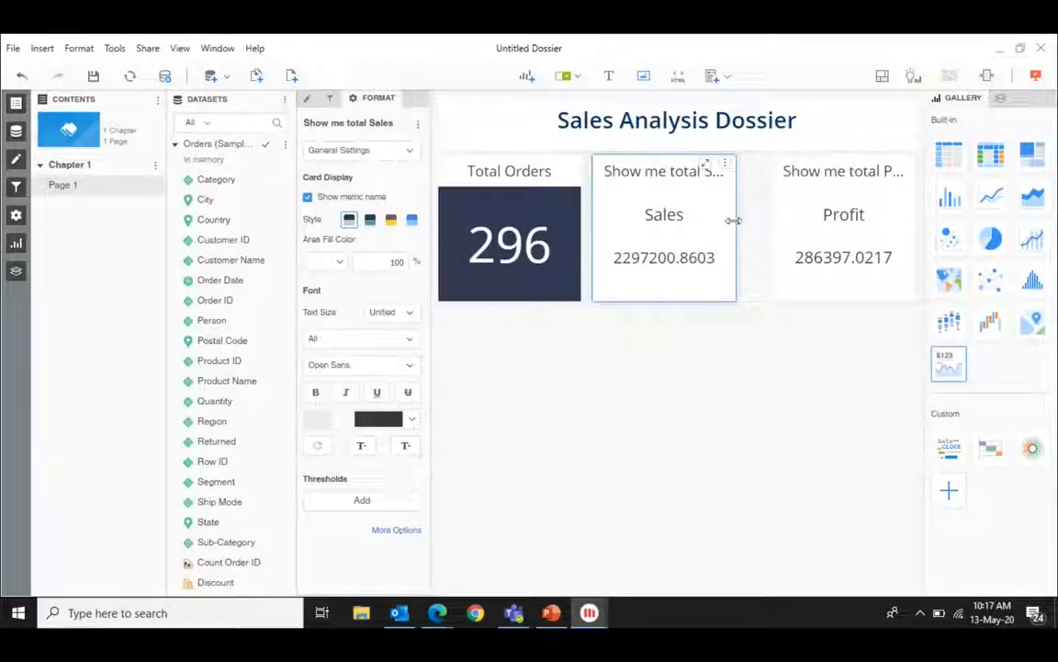
pyautogui.moveTo(732, 220); pyautogui.dragTo(767, 227)
pyautogui.click(774, 221)
pyautogui.click(757, 390)
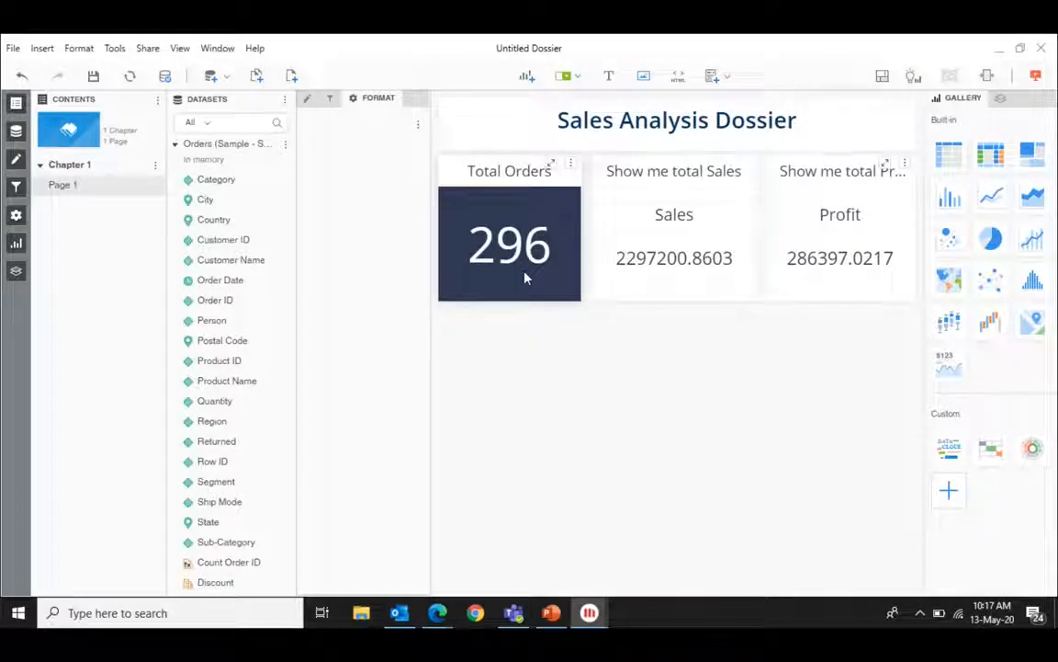
# - Apply the dark-filled card style to the total Sales and total Profit visualizations
pyautogui.click(729, 234)
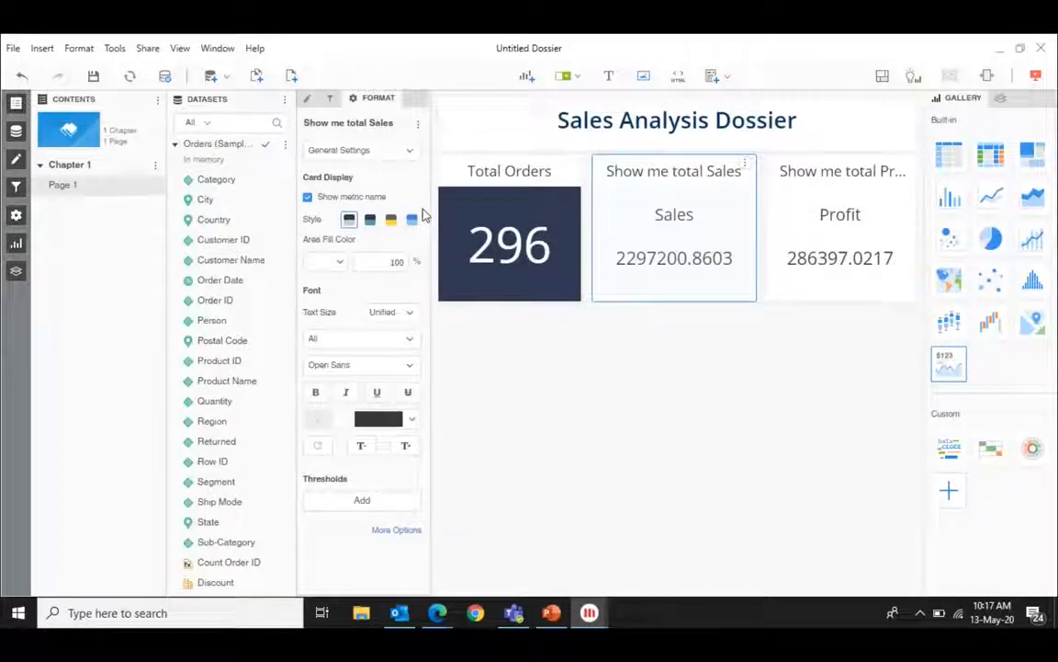
pyautogui.click(370, 220)
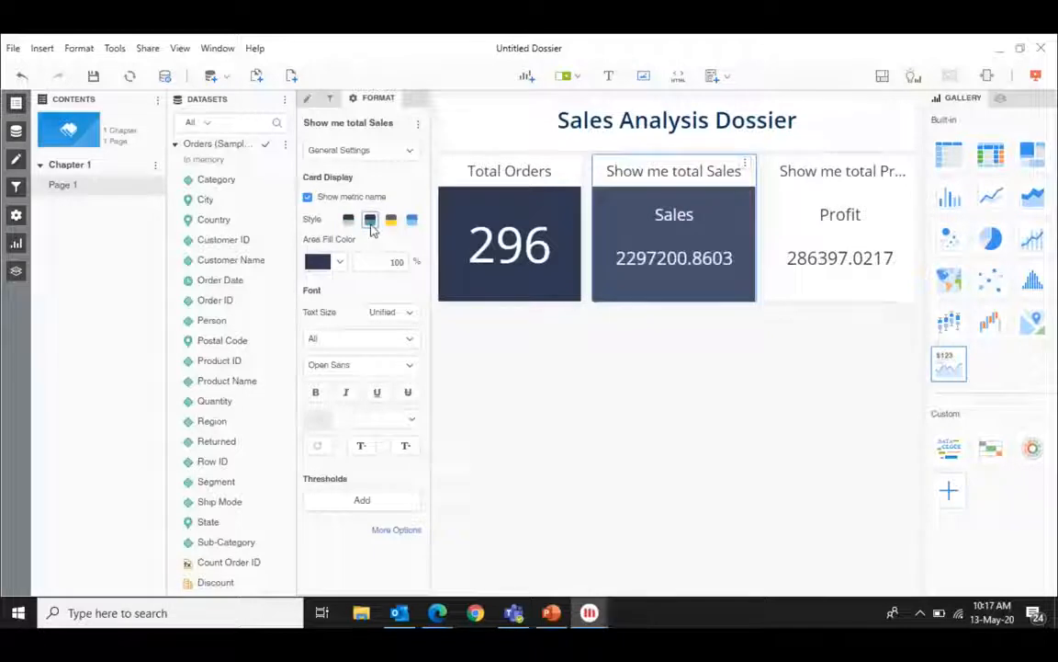
pyautogui.click(808, 284)
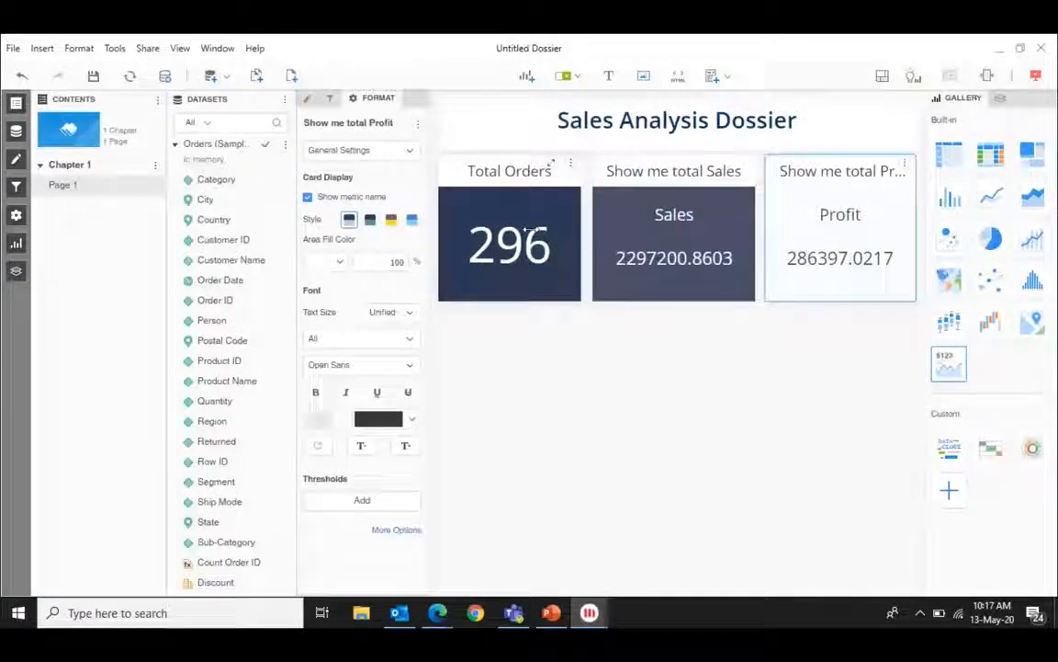
pyautogui.click(369, 218)
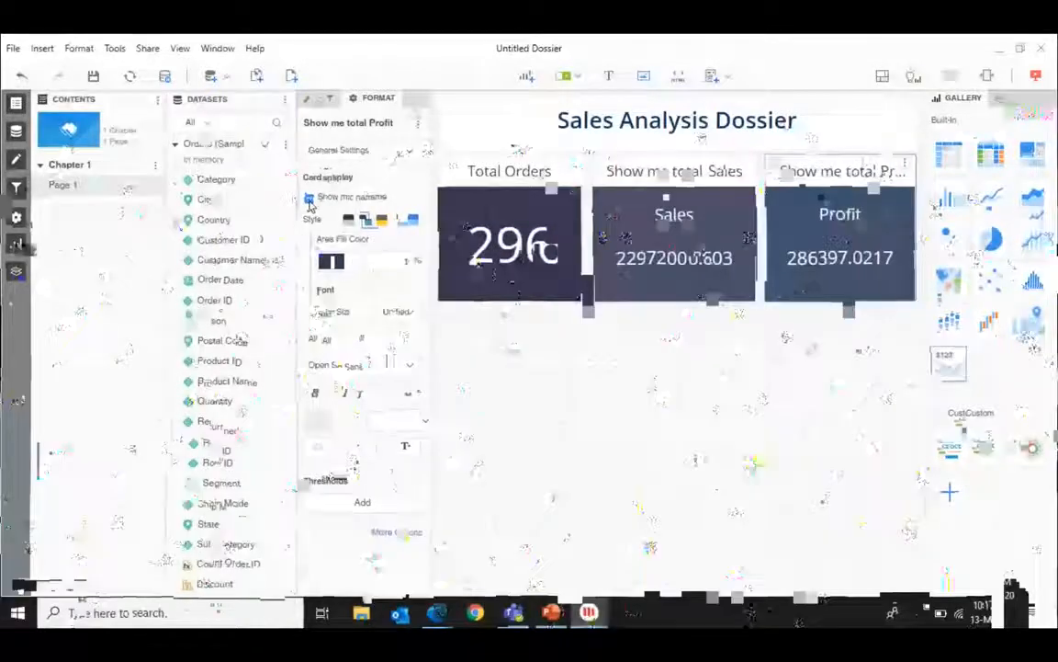
# - Hide the metric names on the profit and sales cards and rename their titles to "Profit" and "Sales"
pyautogui.click(308, 199)
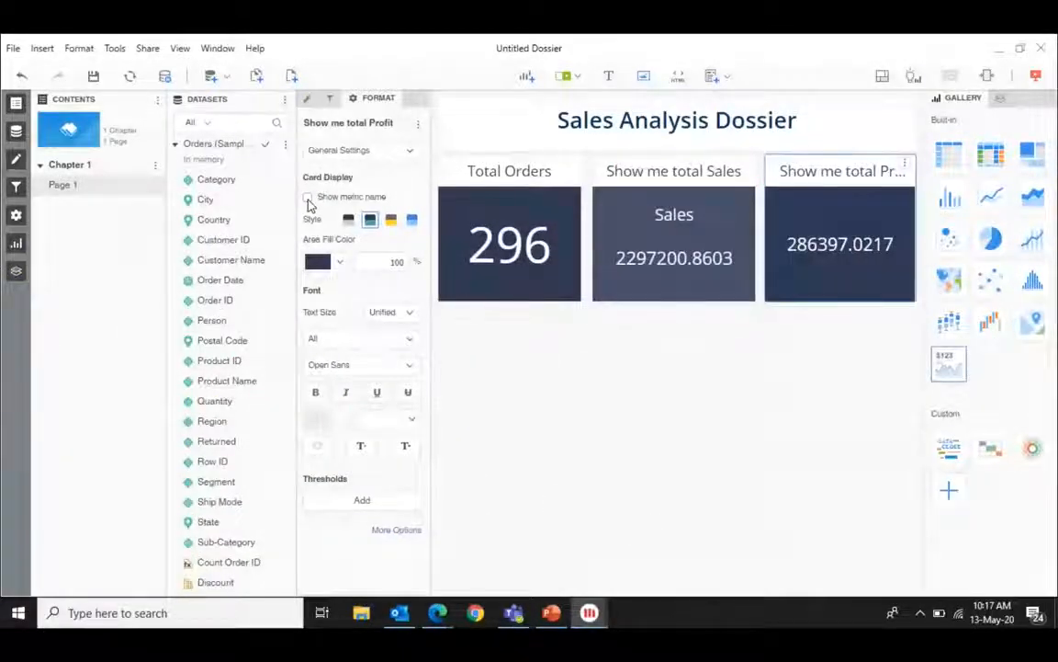
pyautogui.doubleClick(844, 173)
pyautogui.write('Profit')
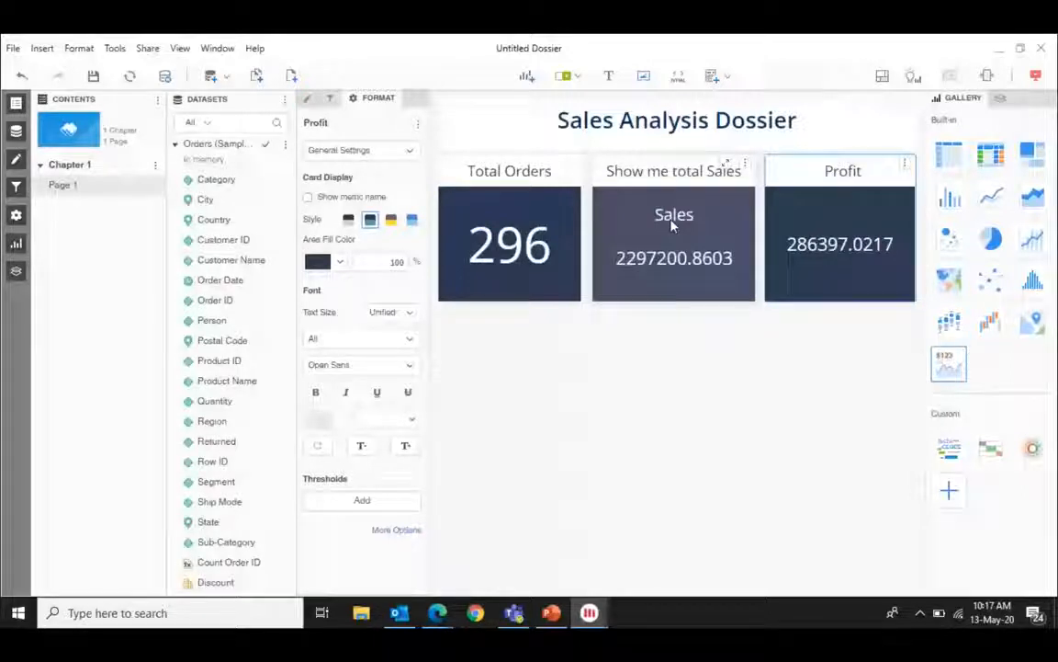
pyautogui.click(672, 226)
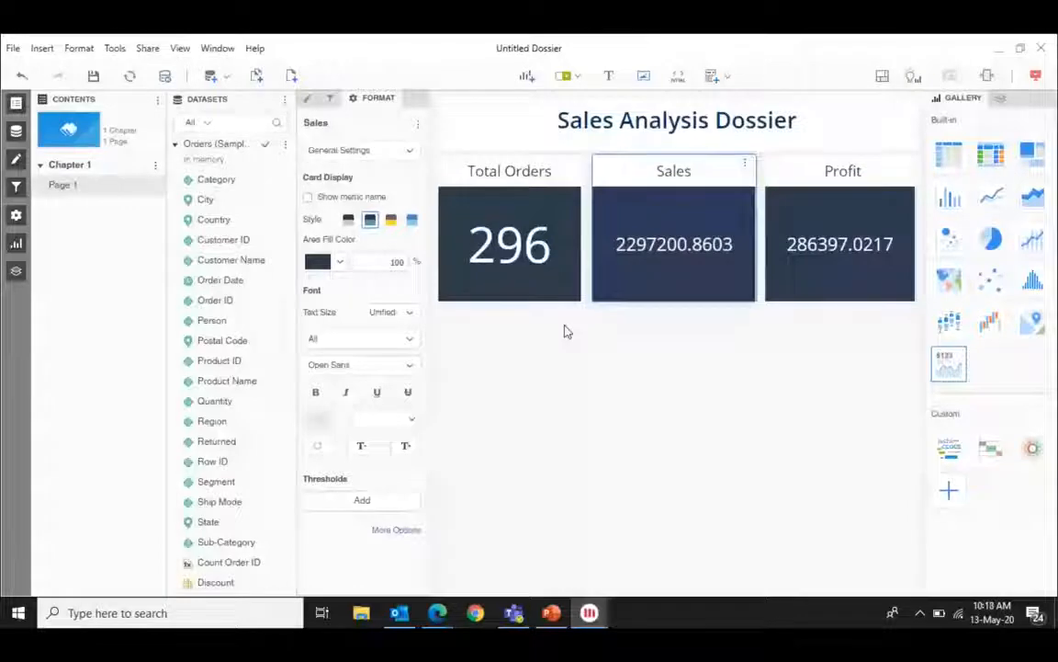
# - Widen the Total Orders card slightly toward the Sales card and set its text size to Fixed at 24
pyautogui.click(570, 219)
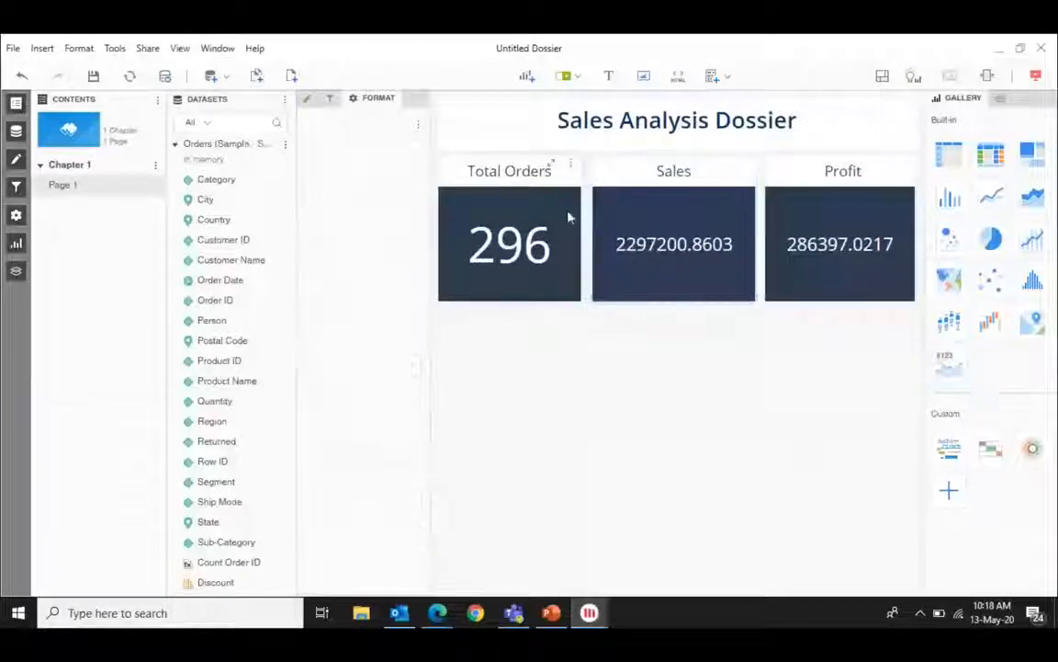
pyautogui.click(588, 387)
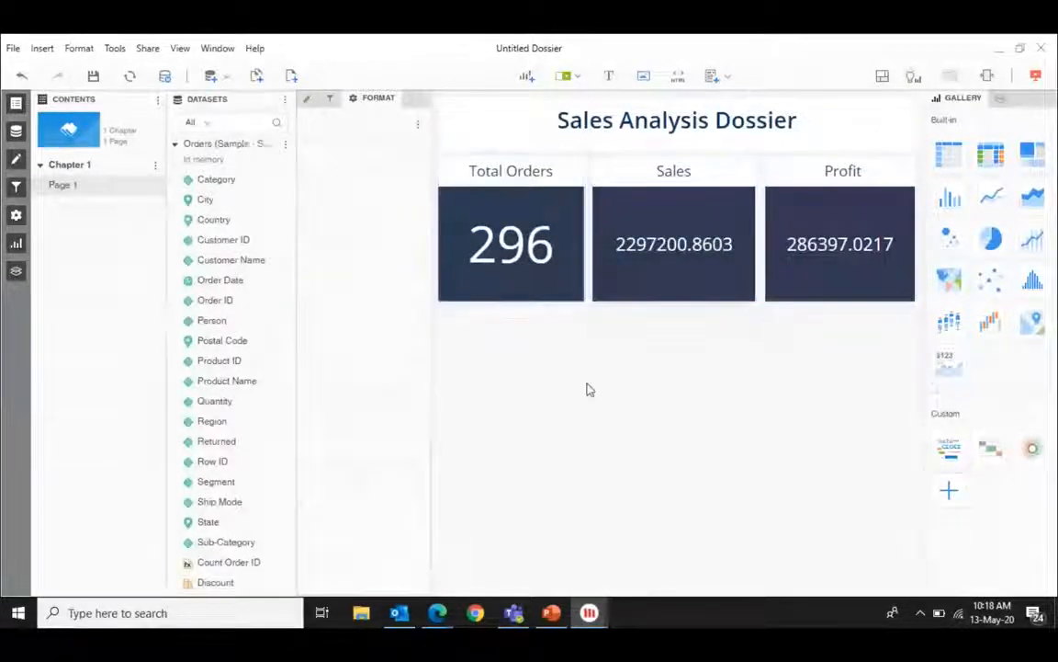
pyautogui.click(549, 290)
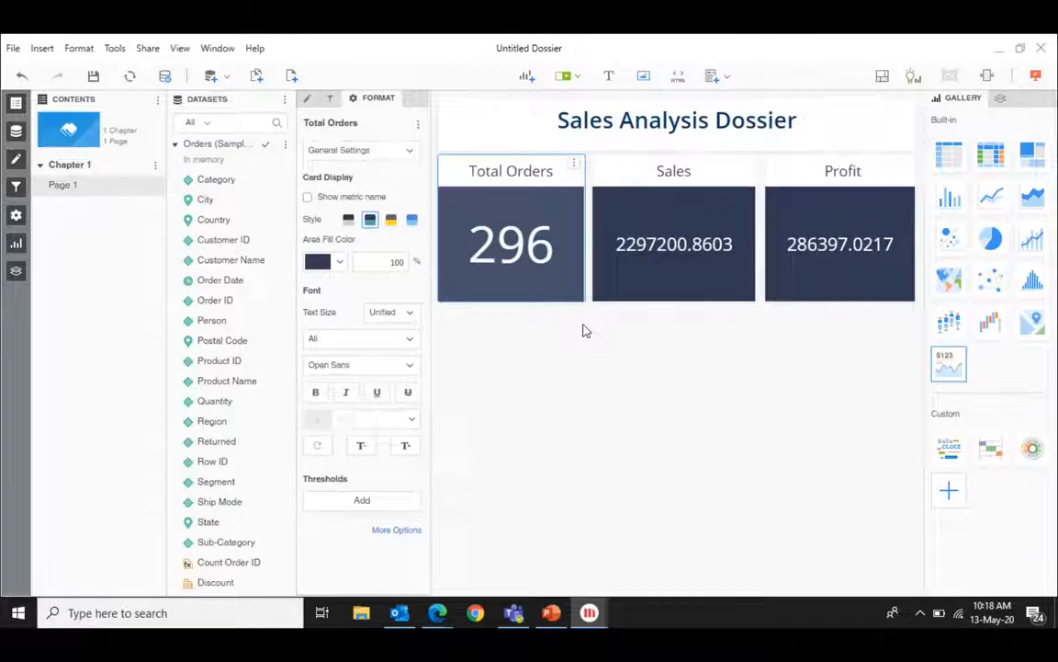
pyautogui.click(409, 316)
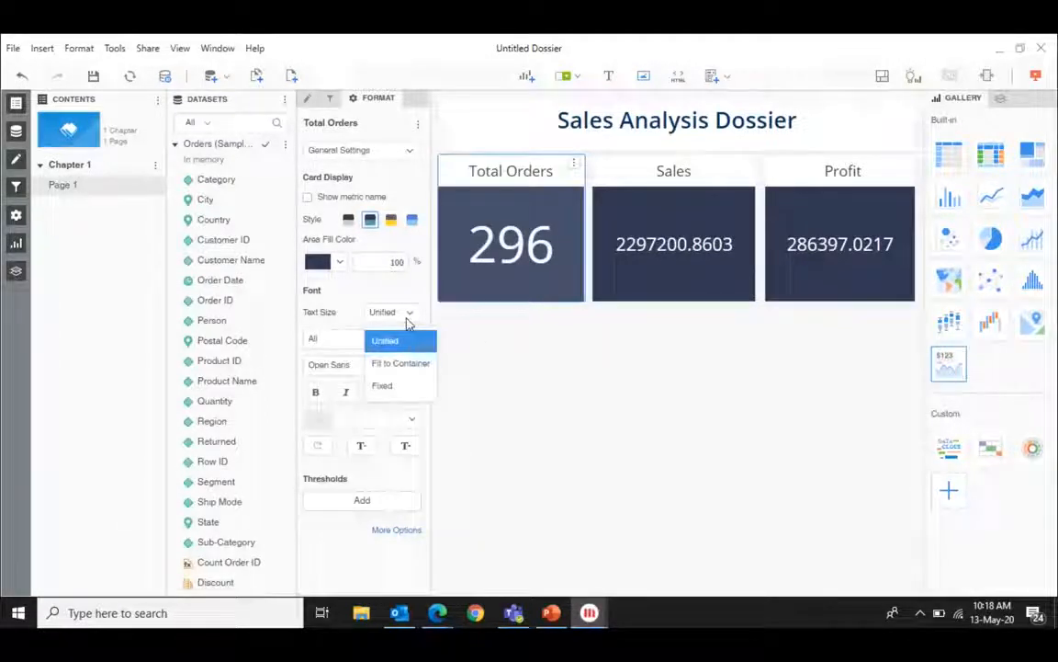
pyautogui.click(393, 386)
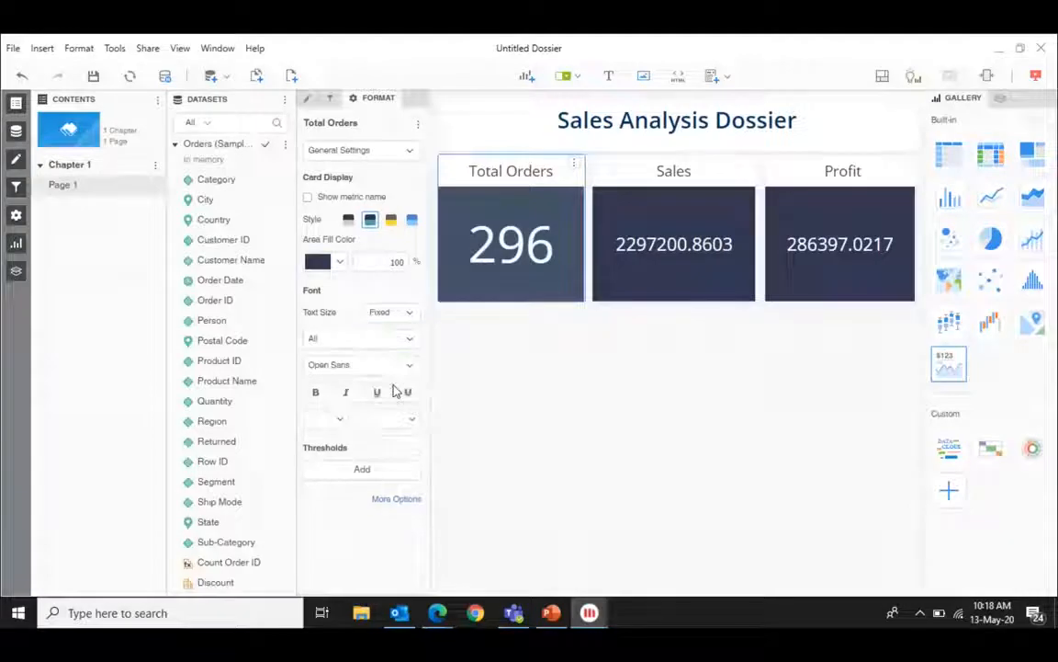
pyautogui.click(342, 423)
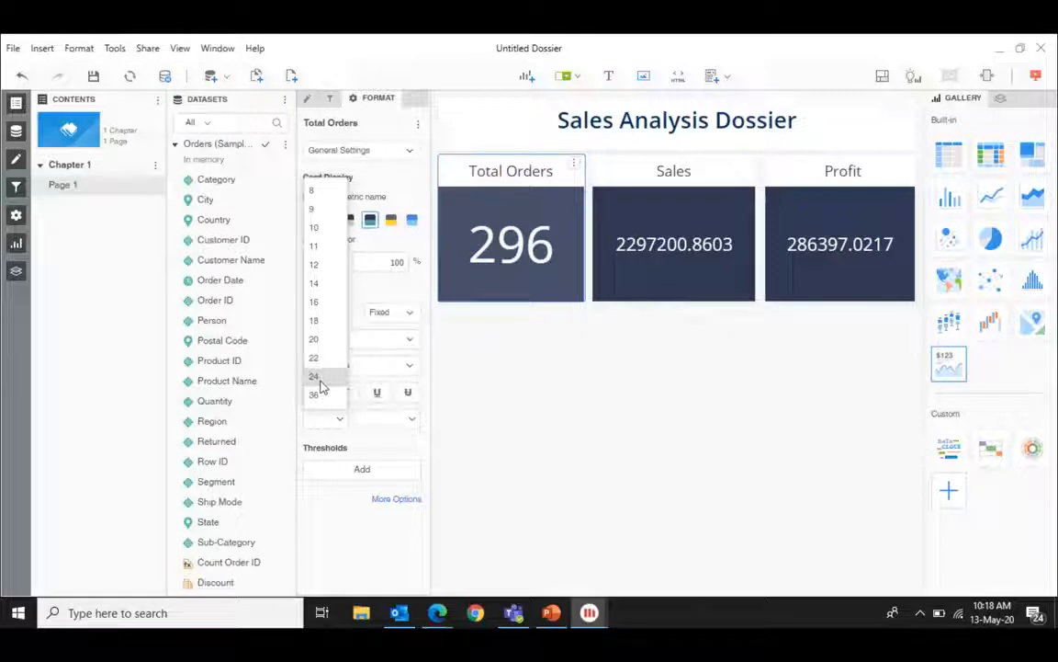
# - Try the Sales visualization as a bar chart below Total Orders, and move it back between the Total Orders and Profit cards
pyautogui.click(628, 278)
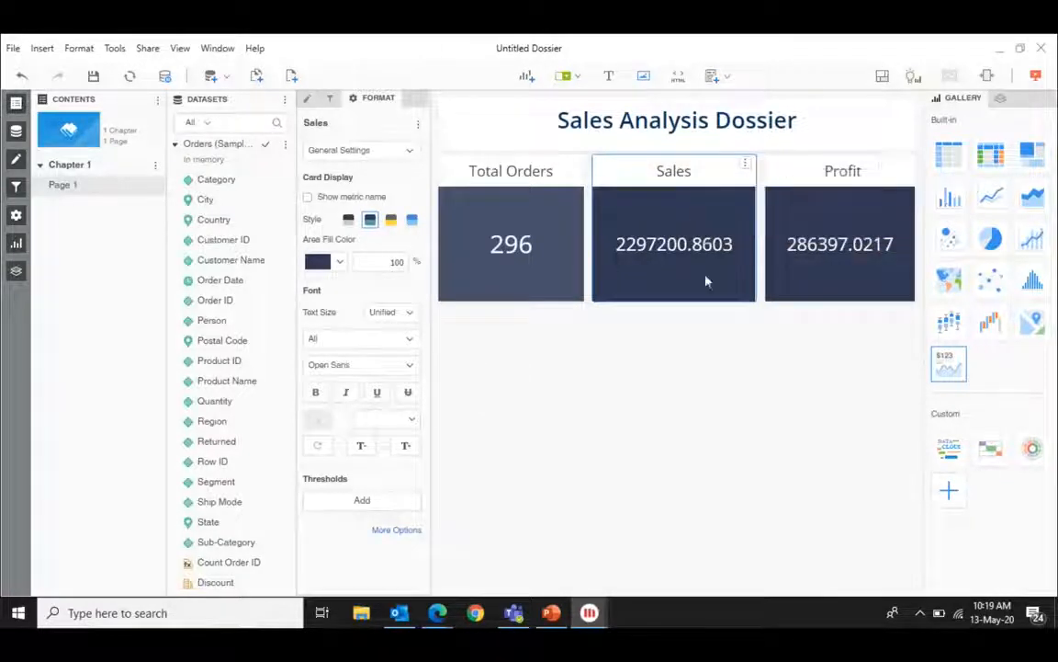
pyautogui.click(961, 204)
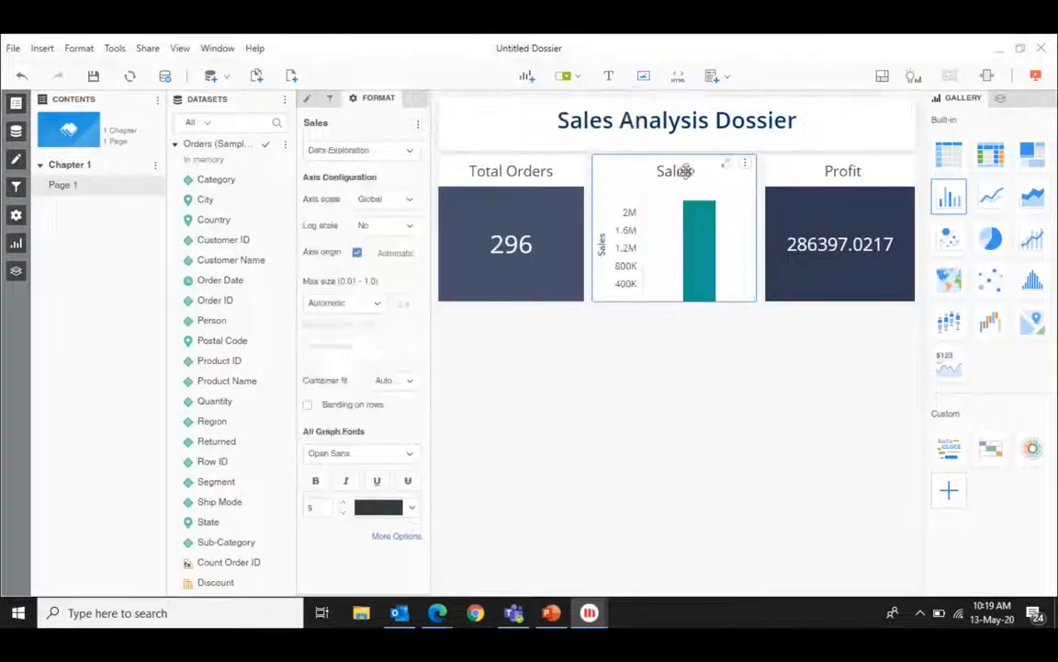
pyautogui.moveTo(687, 171); pyautogui.dragTo(542, 379)
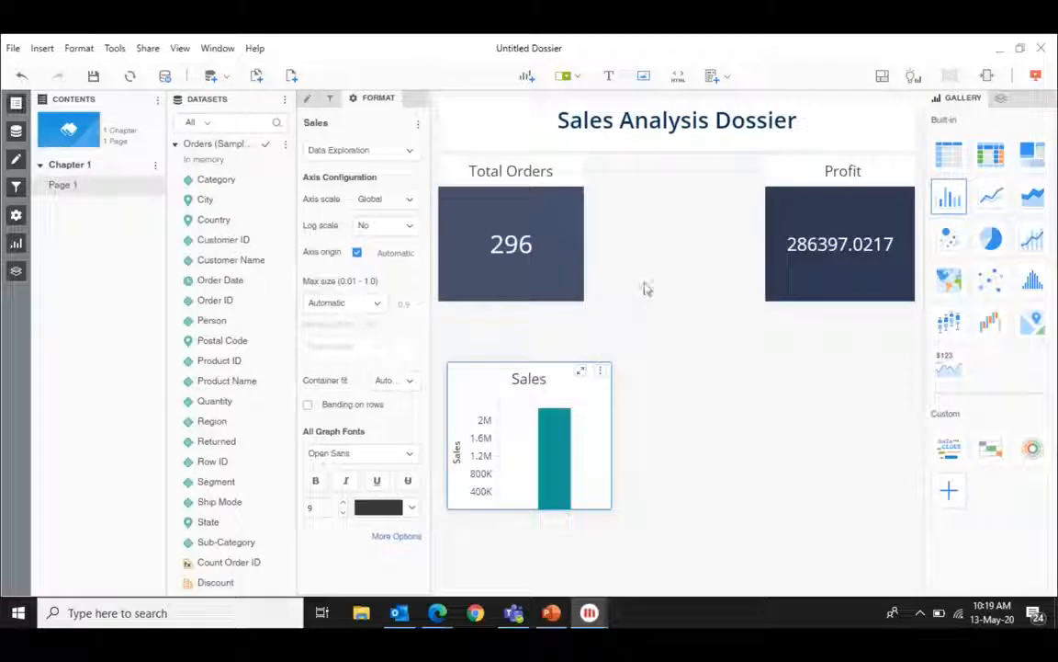
pyautogui.moveTo(517, 381); pyautogui.dragTo(697, 190)
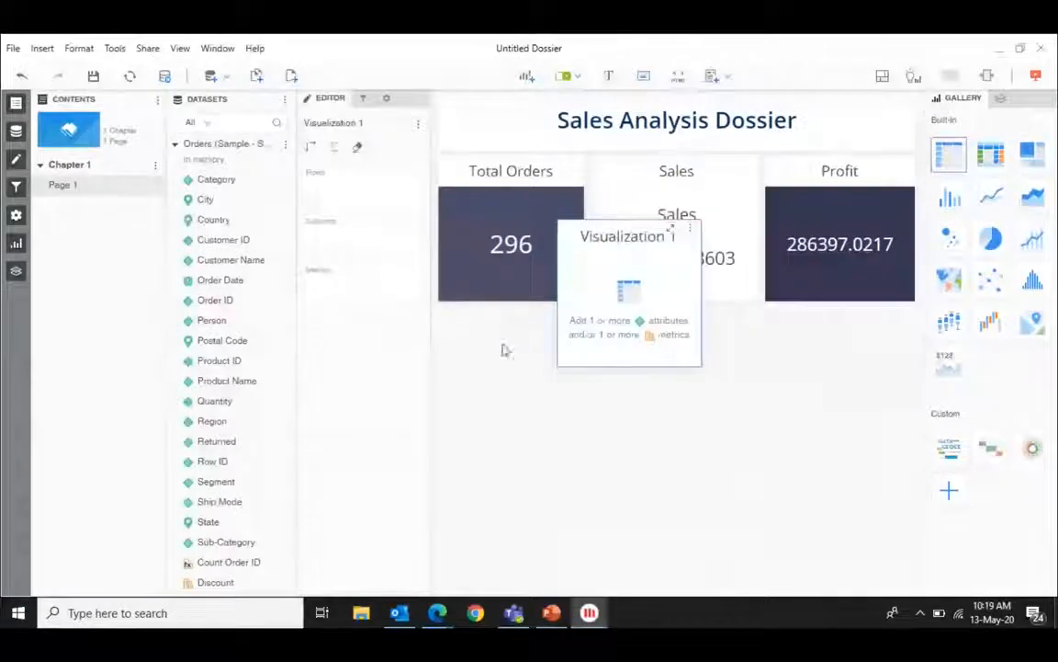
# - Turn the new visualization, placed below the Total Orders card, into a bar chart with Region on the horizontal axis
pyautogui.moveTo(505, 350); pyautogui.dragTo(520, 326)
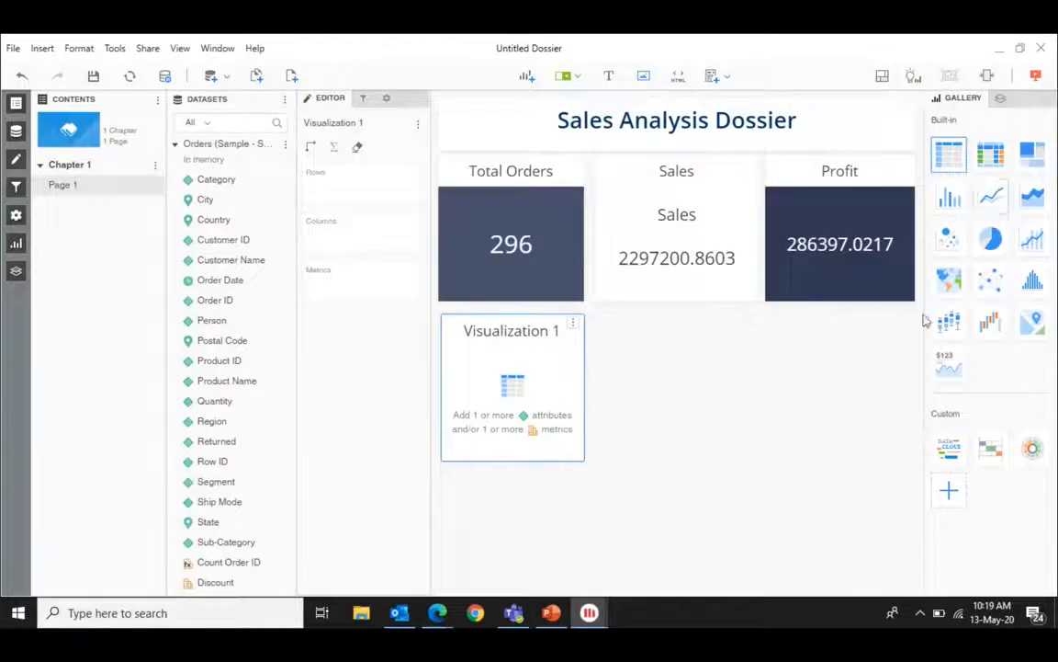
pyautogui.click(948, 198)
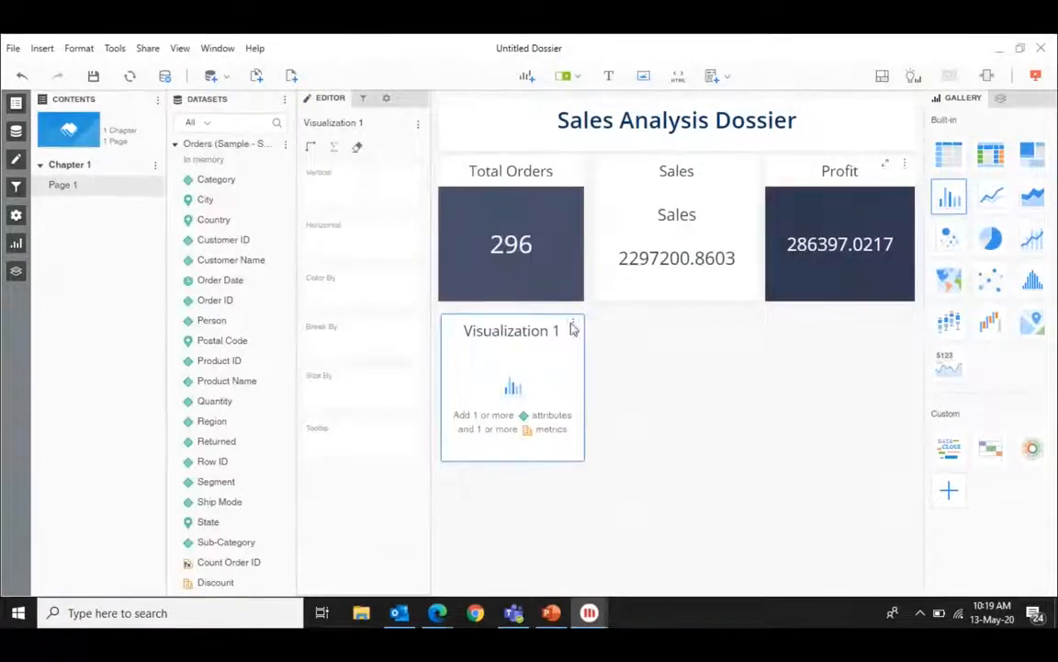
pyautogui.click(249, 121)
pyautogui.write('Region')
pyautogui.click(210, 181)
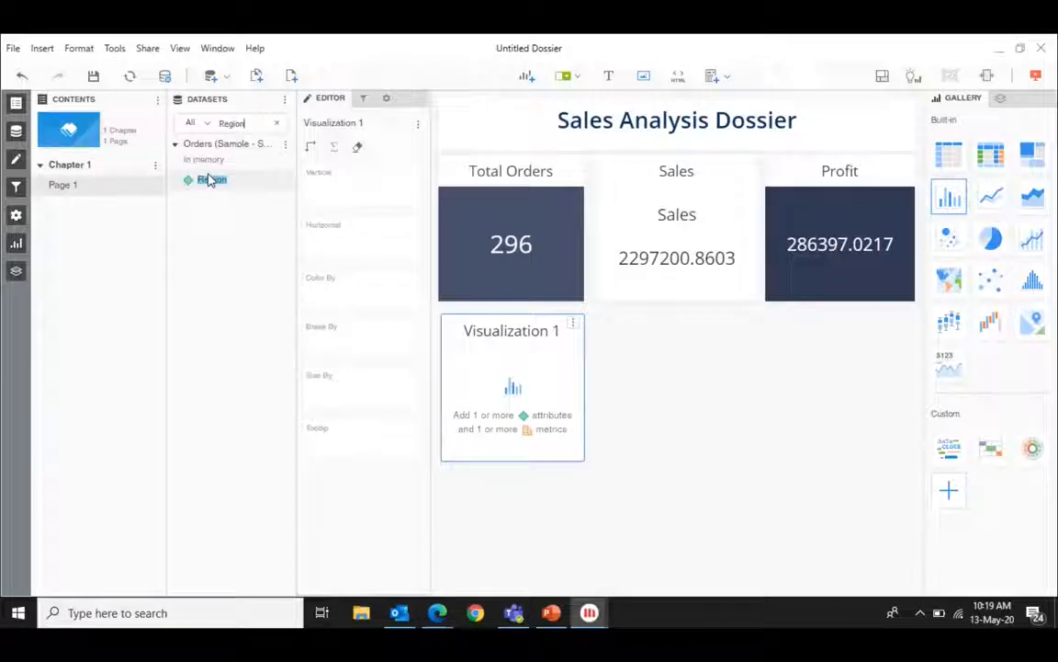
pyautogui.moveTo(205, 185); pyautogui.dragTo(338, 241)
pyautogui.click(279, 124)
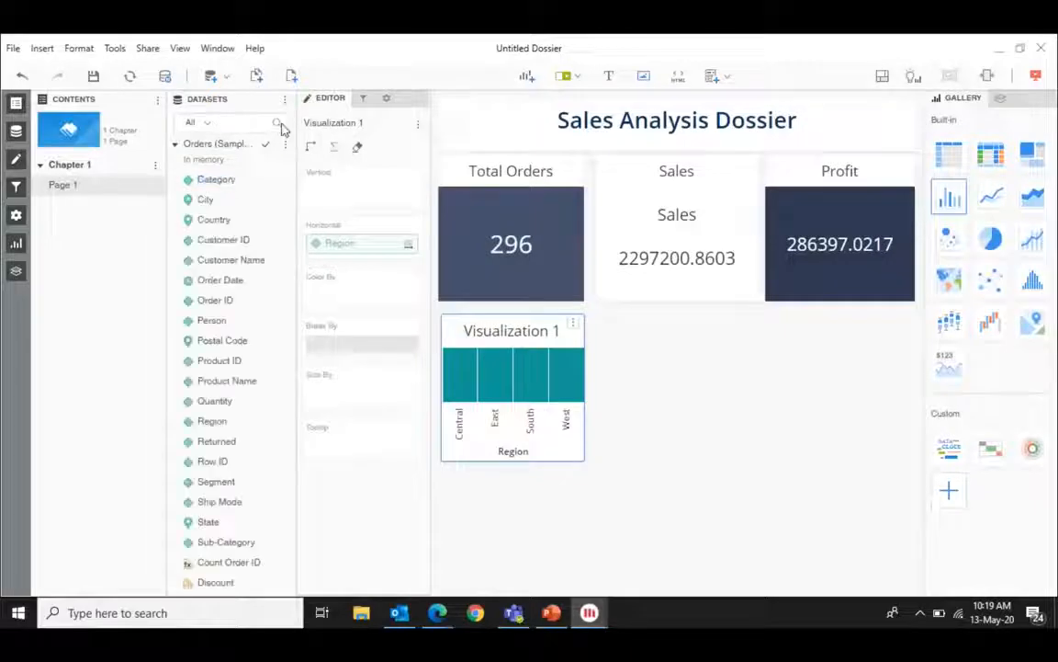
# - Add Profit to the Region bar chart's vertical axis and widen the chart to reach under the Profit card
pyautogui.click(234, 123)
pyautogui.write('Profit')
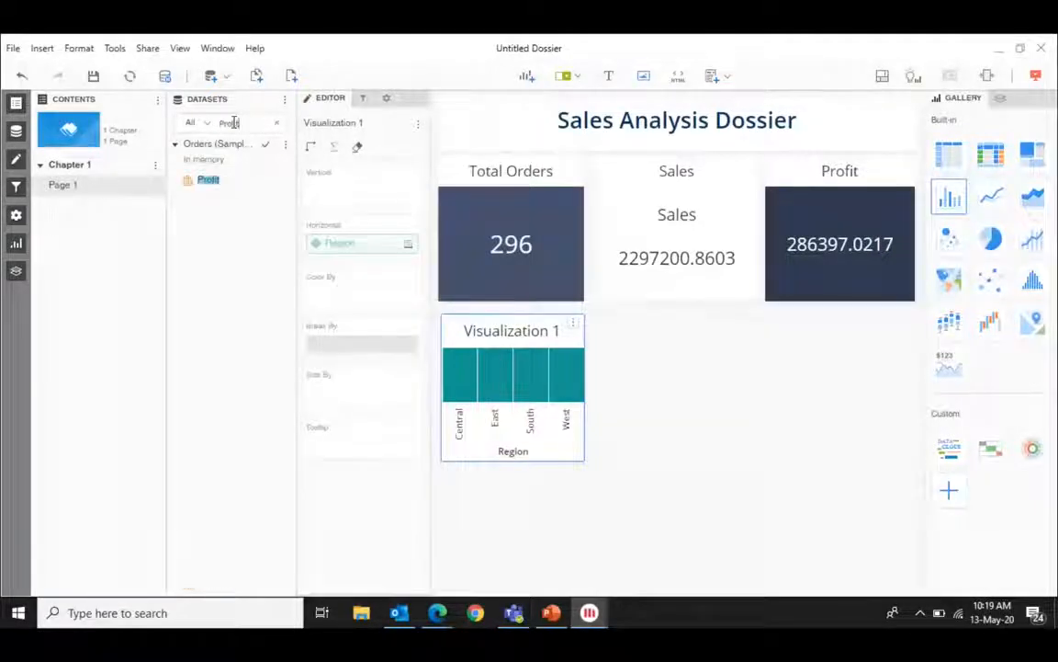
pyautogui.moveTo(319, 181); pyautogui.dragTo(340, 186)
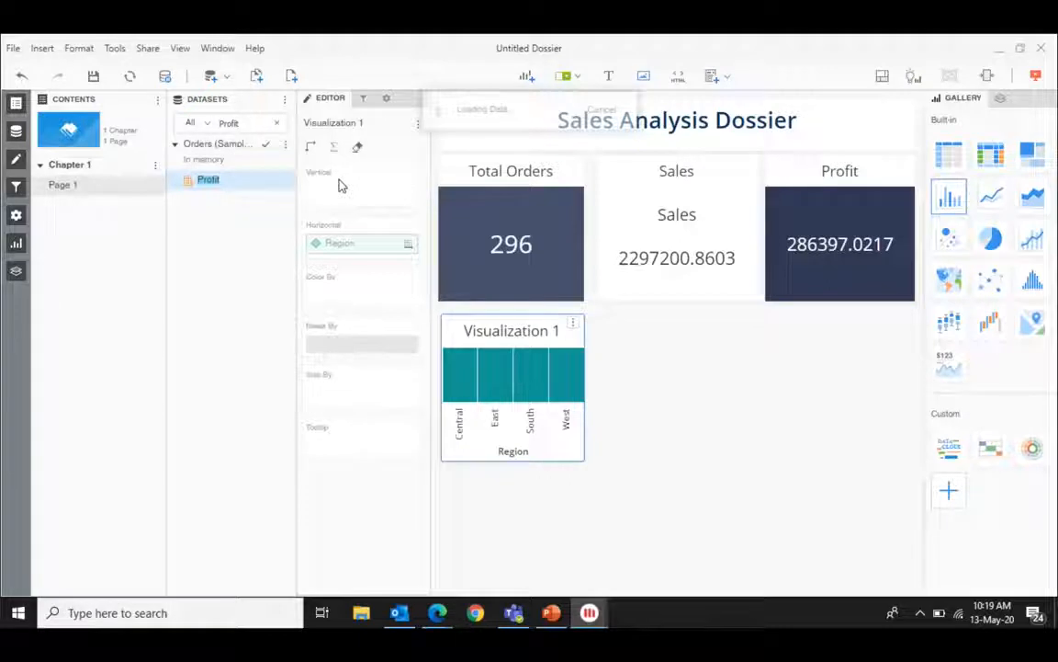
pyautogui.moveTo(585, 379); pyautogui.dragTo(835, 379)
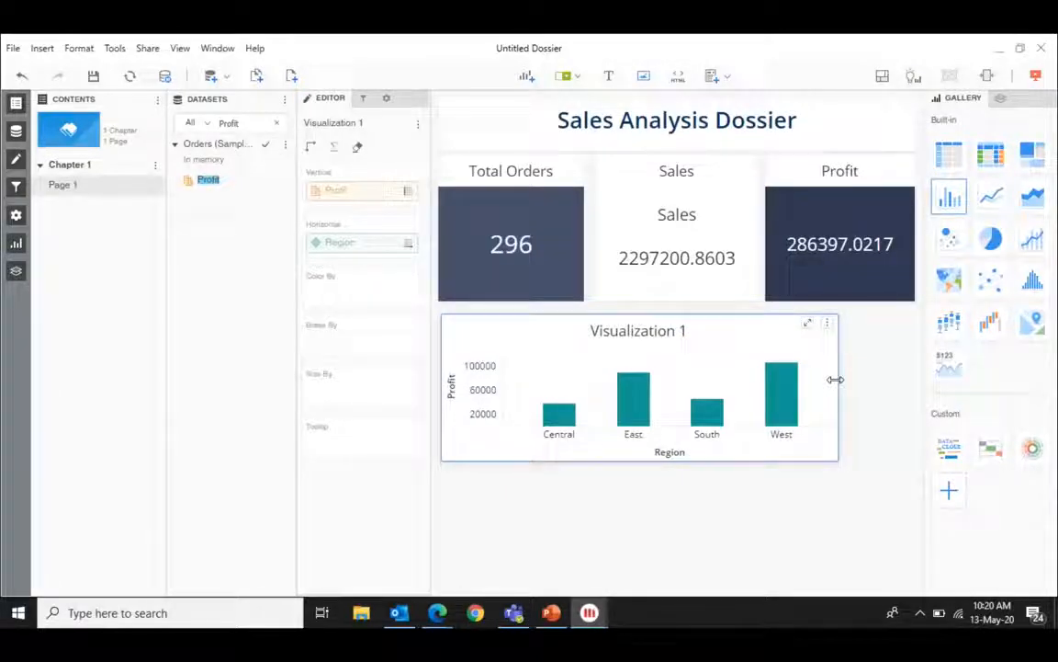
pyautogui.click(826, 325)
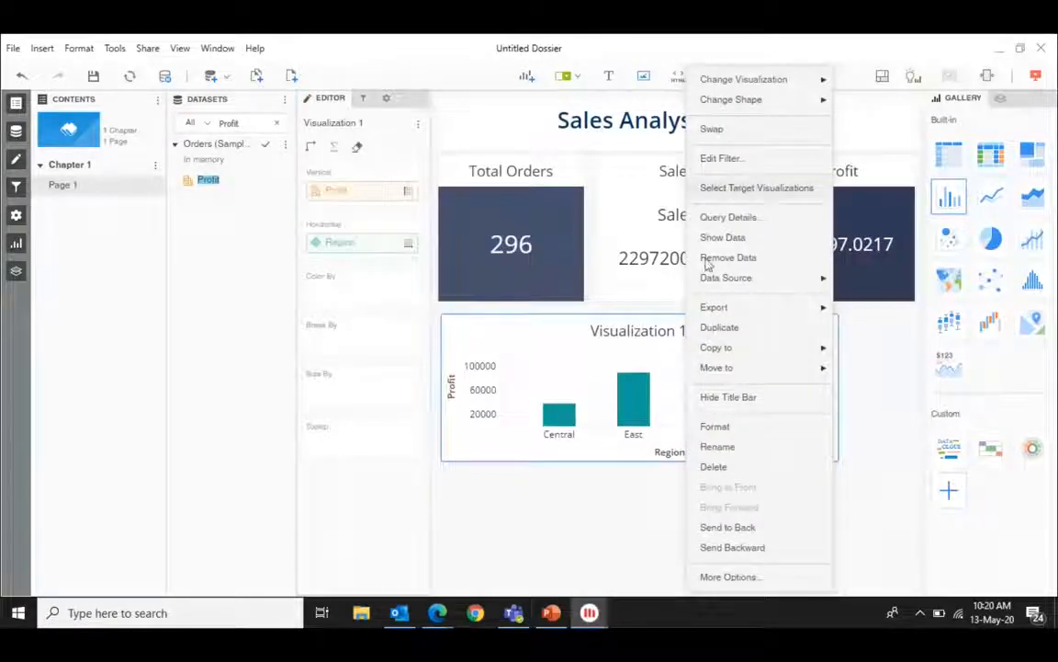
pyautogui.click(609, 455)
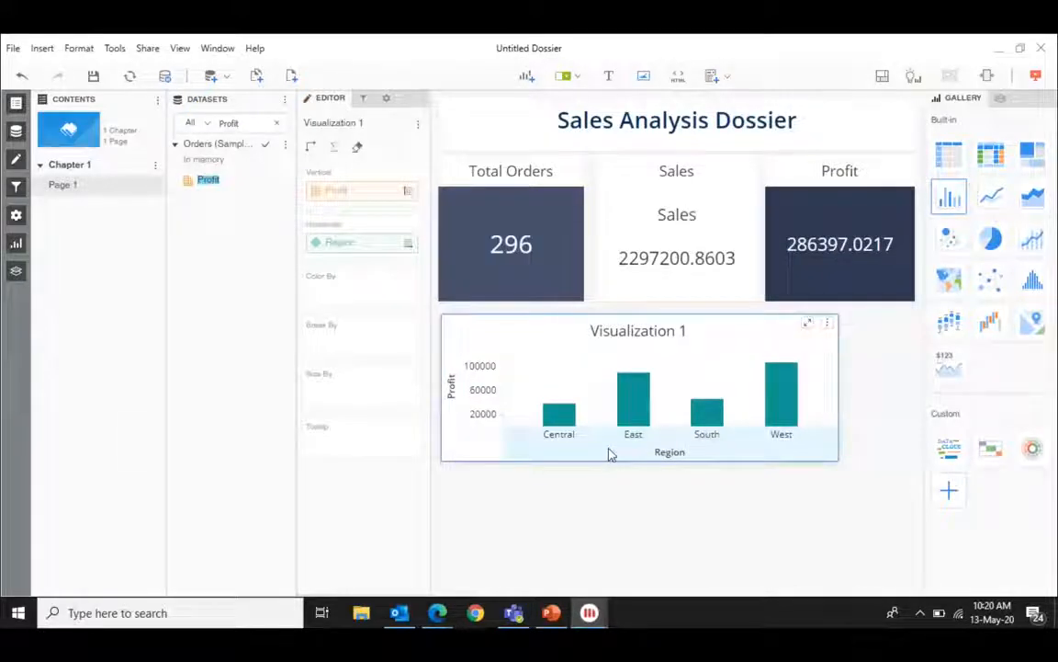
# - Generate a chart with the natural-language request "Show me Sales by Region on a Bar chart"
pyautogui.click(912, 79)
pyautogui.write('S')
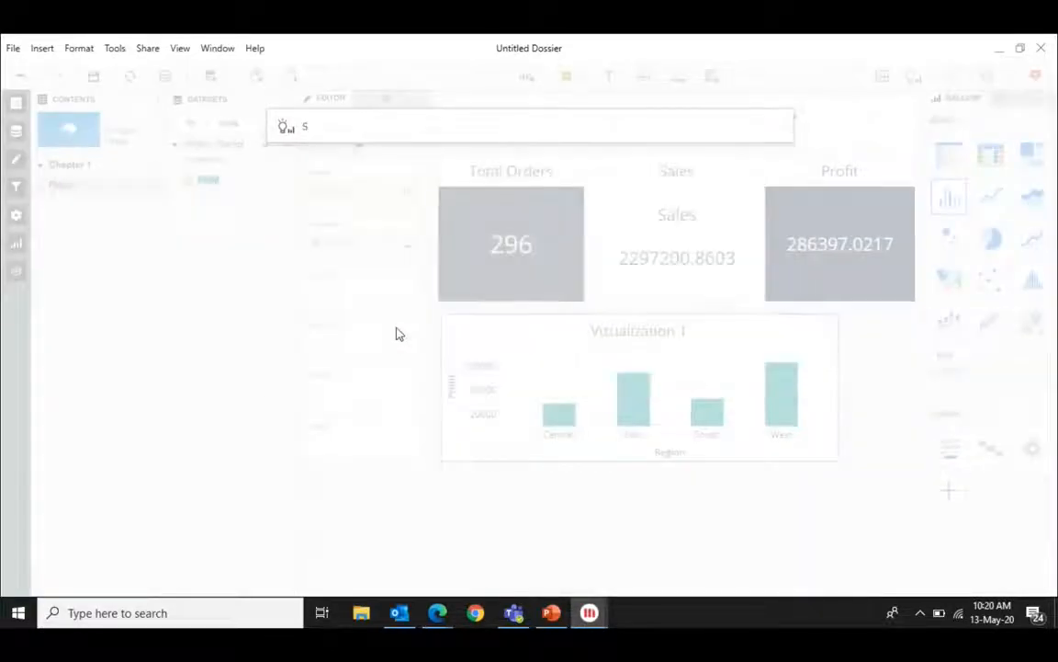
pyautogui.write('how me ')
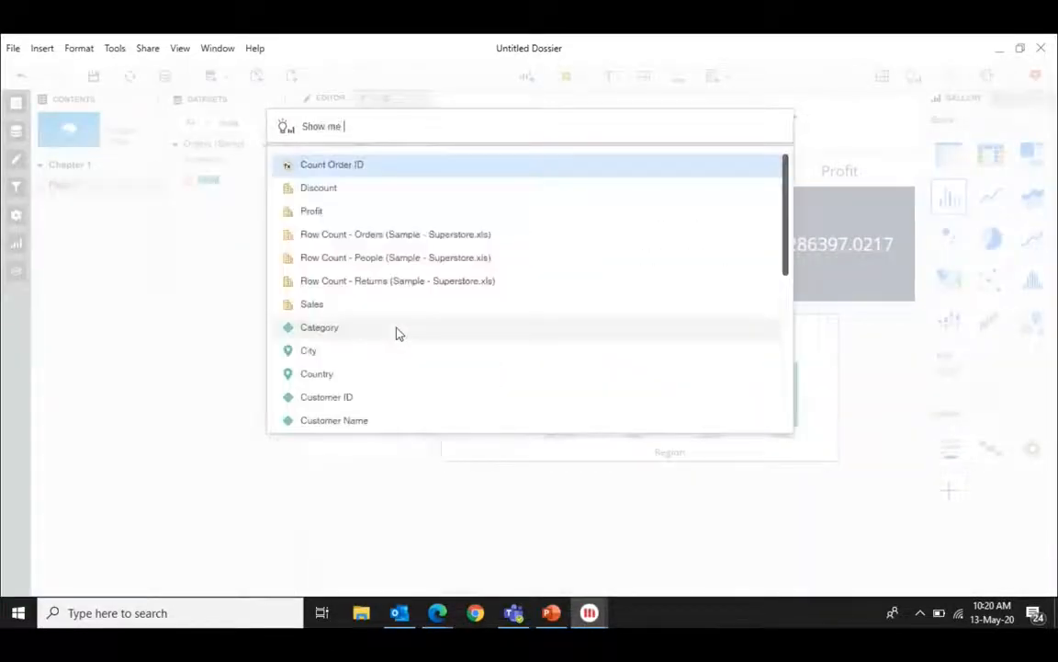
pyautogui.write('Sal')
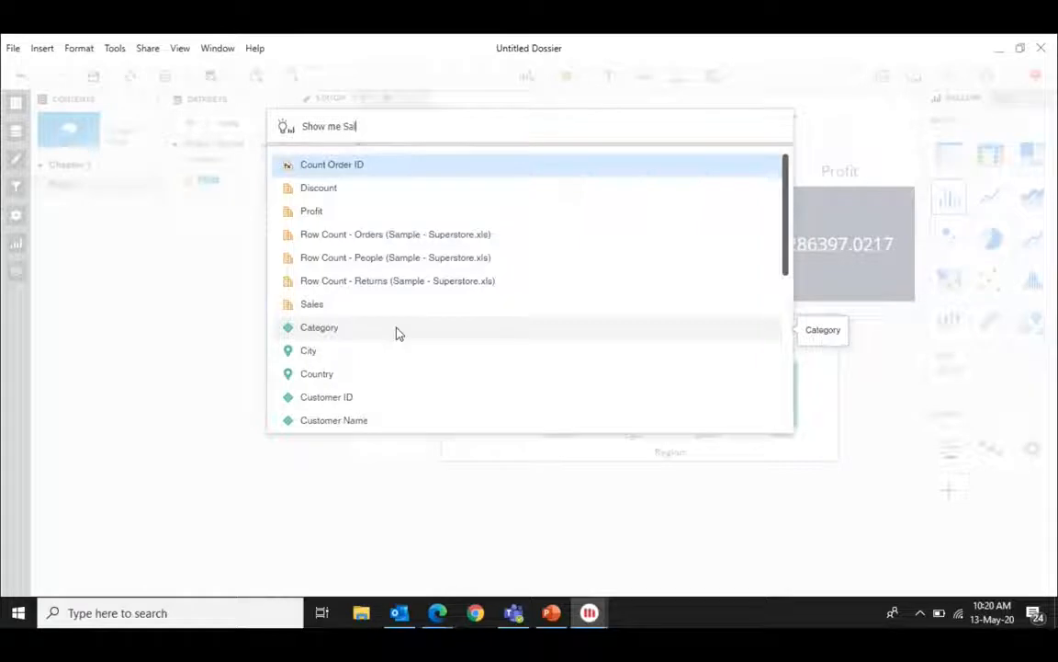
pyautogui.write('es')
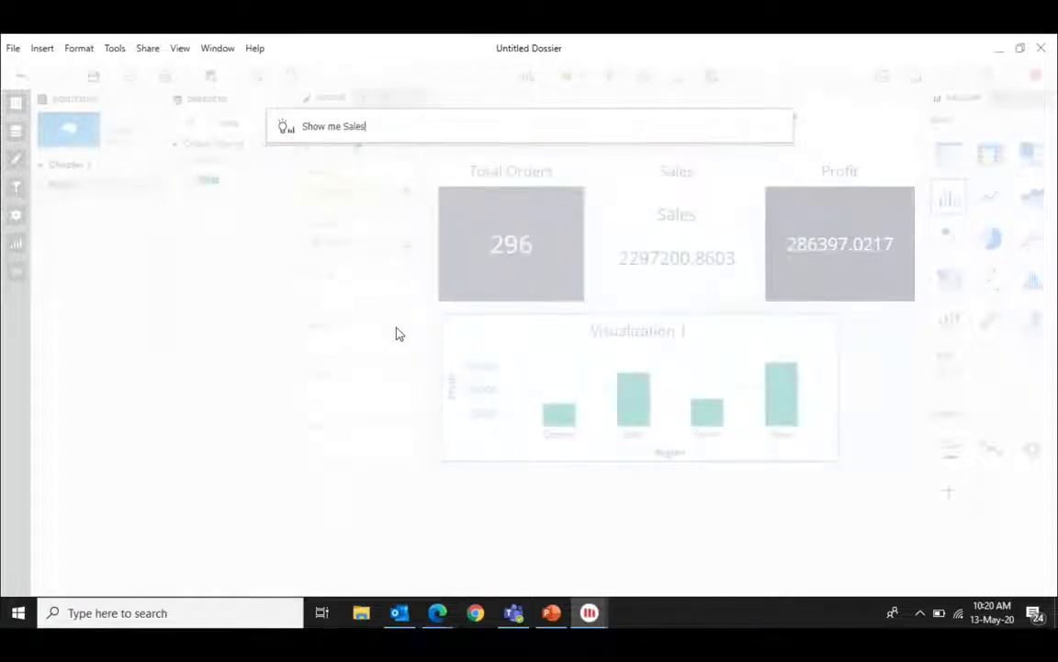
pyautogui.write(' by Region on ')
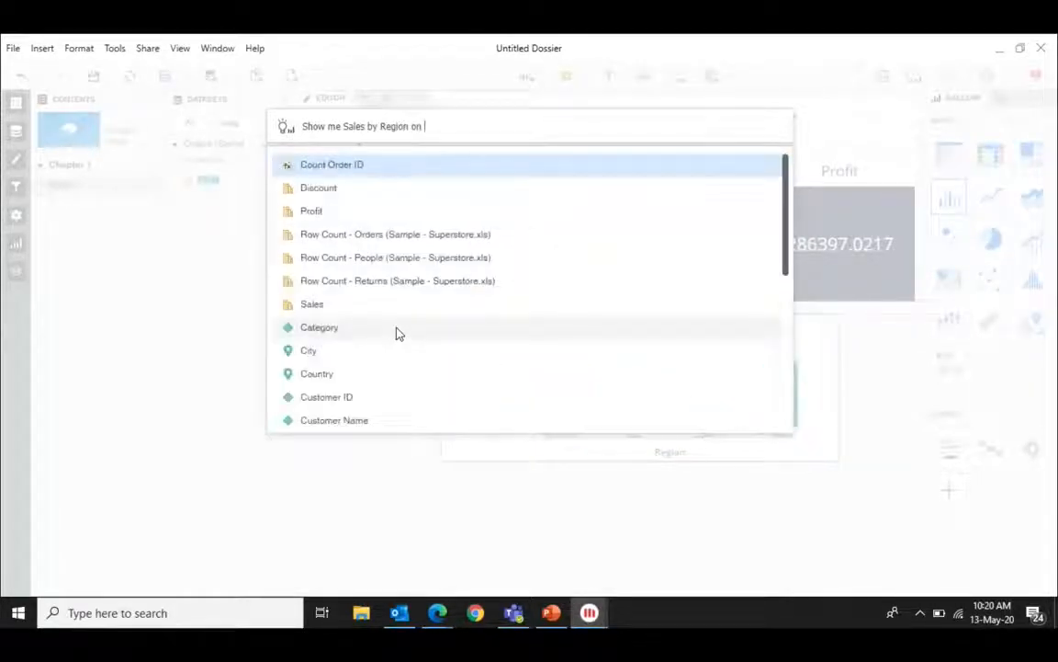
pyautogui.write('a Bar char')
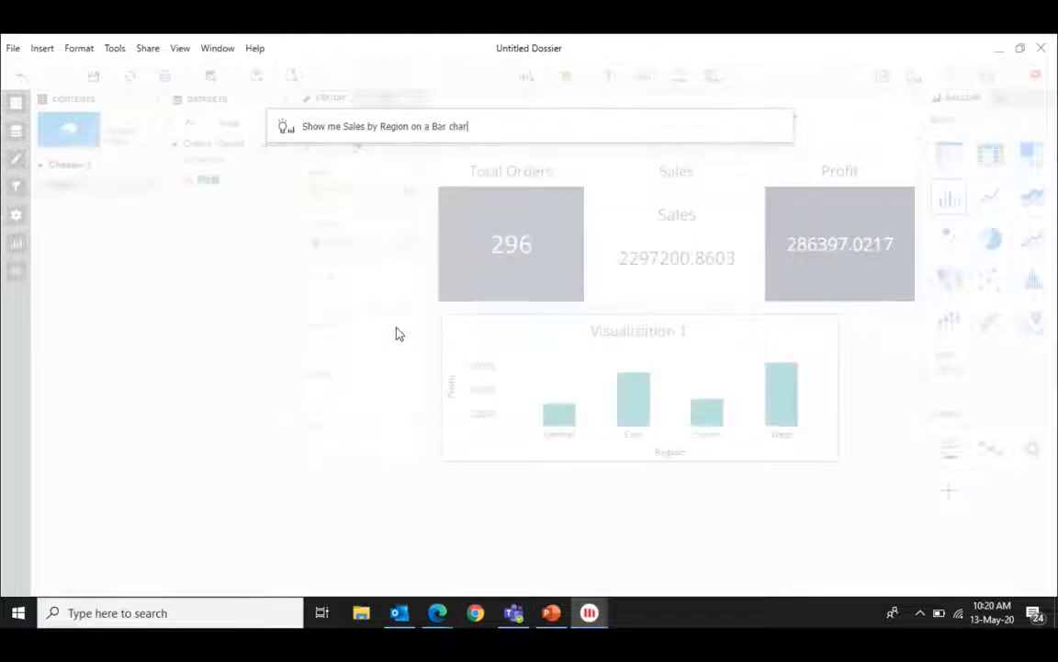
pyautogui.write('t')
pyautogui.press('Return')
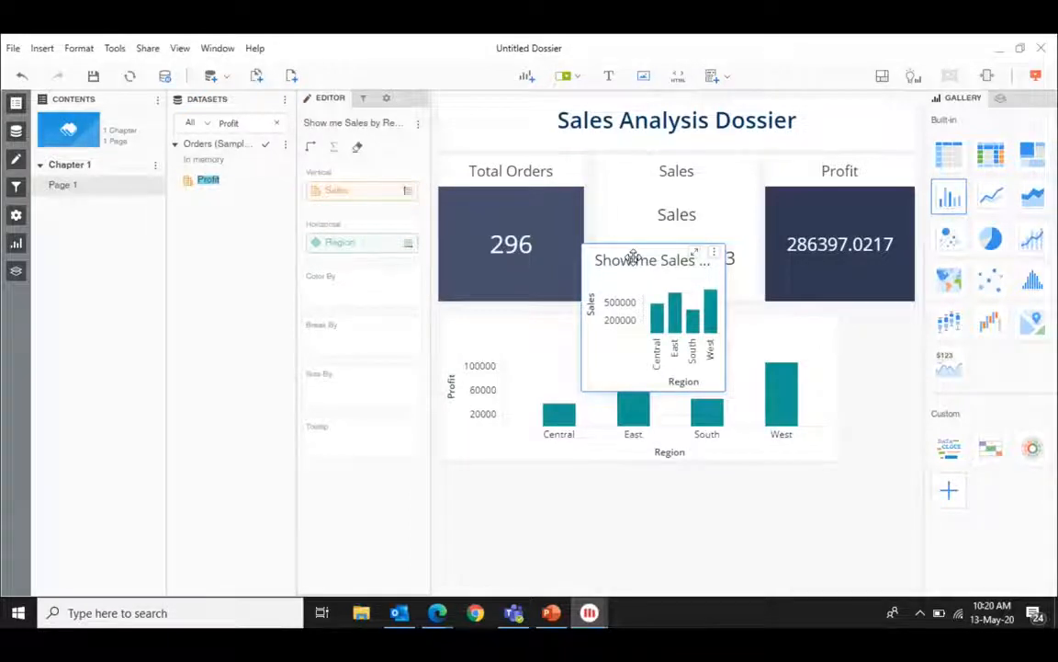
# - Delete the Profit by Region chart and put the widened Sales by Region chart in its place below the cards
pyautogui.moveTo(633, 256); pyautogui.dragTo(512, 500)
pyautogui.moveTo(745, 505); pyautogui.dragTo(837, 487)
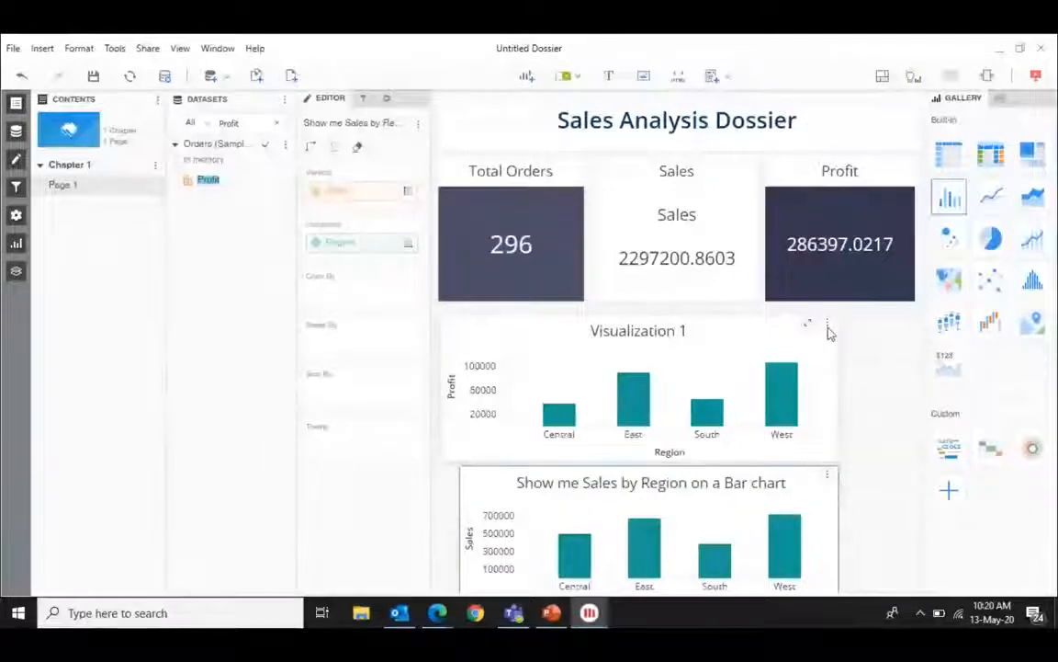
pyautogui.click(826, 332)
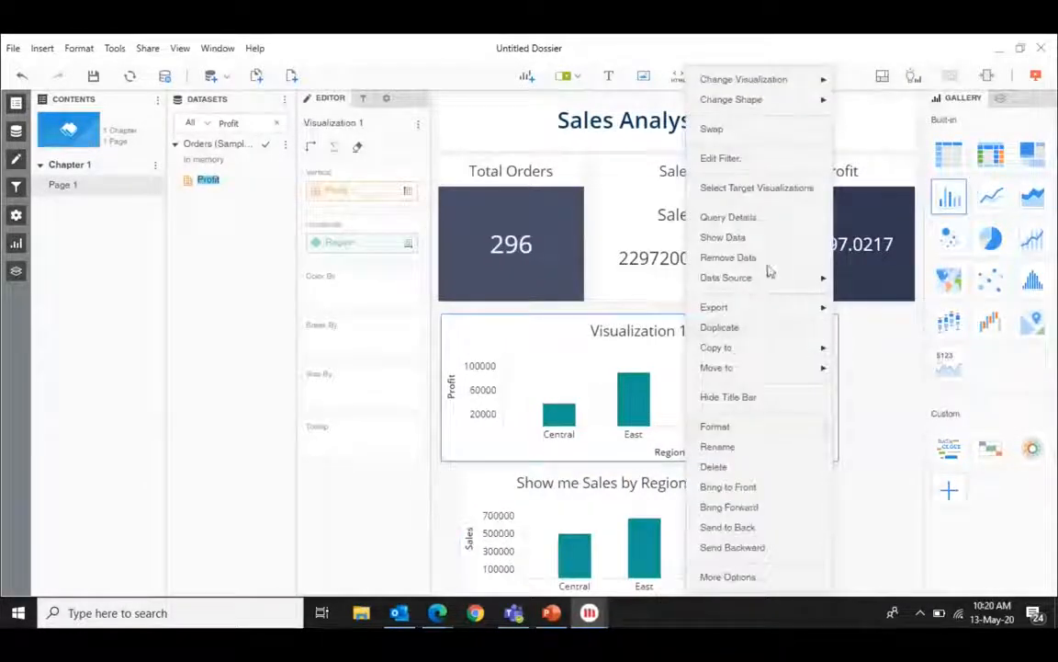
pyautogui.click(716, 467)
pyautogui.moveTo(490, 487); pyautogui.dragTo(470, 336)
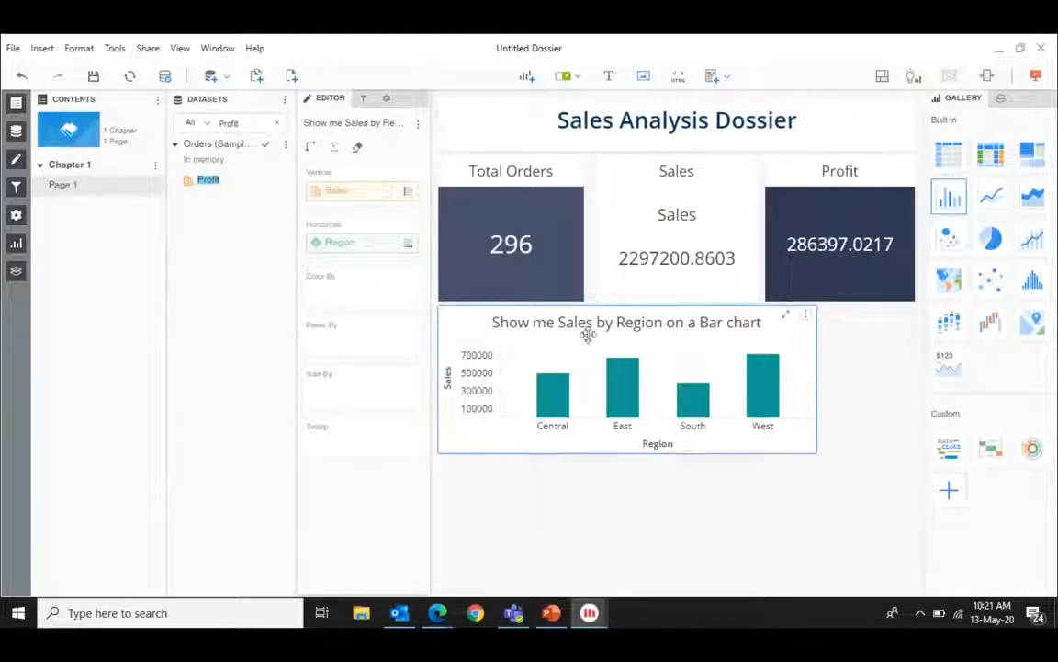
# - Hide the metric name on the Sales card and apply the dark-filled card style
pyautogui.click(647, 288)
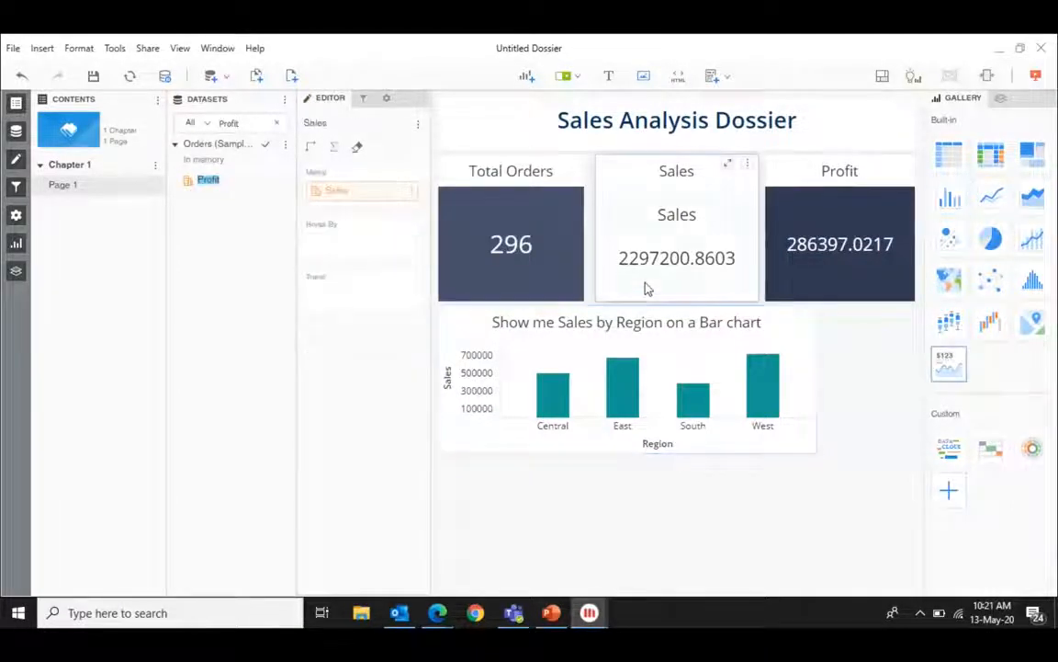
pyautogui.click(388, 101)
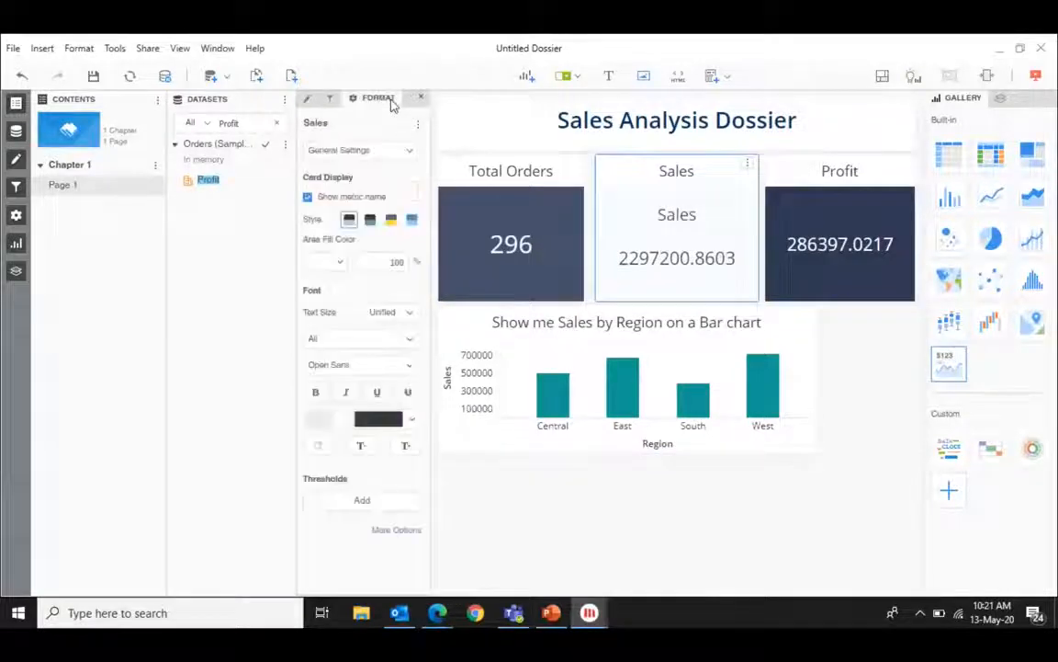
pyautogui.click(308, 196)
pyautogui.click(370, 221)
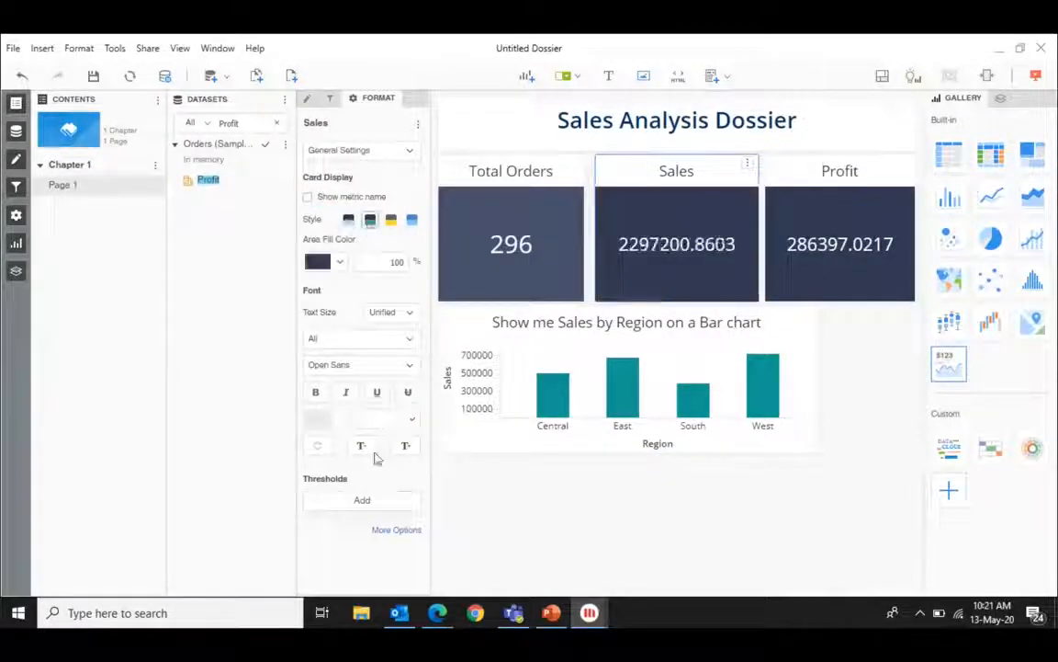
# - Set the Sales card's text size to Fixed at 24
pyautogui.click(409, 313)
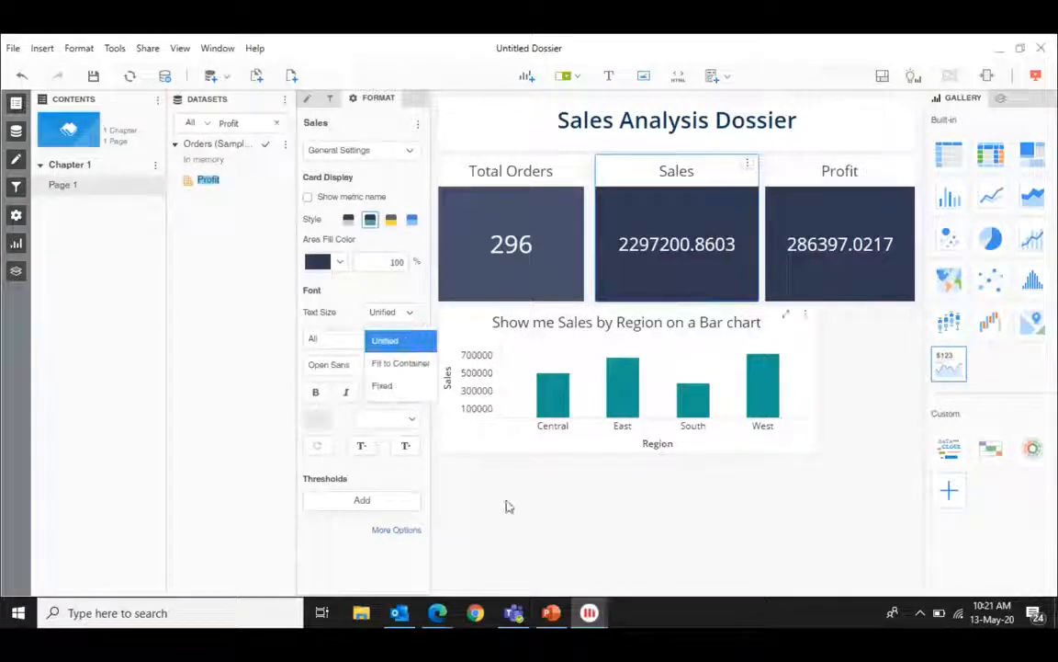
pyautogui.click(403, 388)
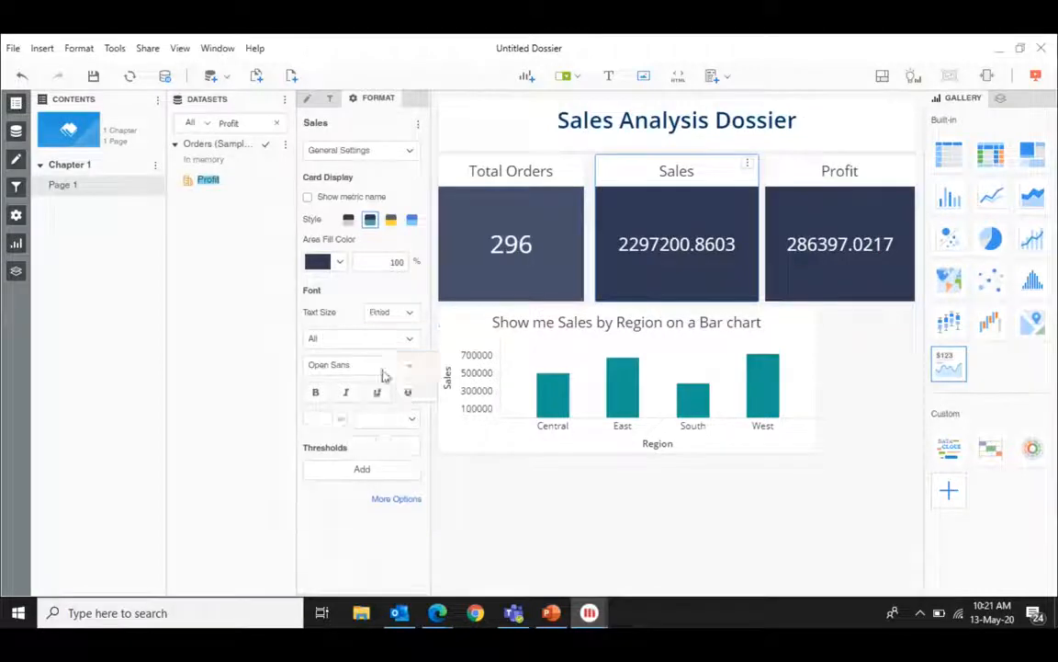
pyautogui.click(345, 426)
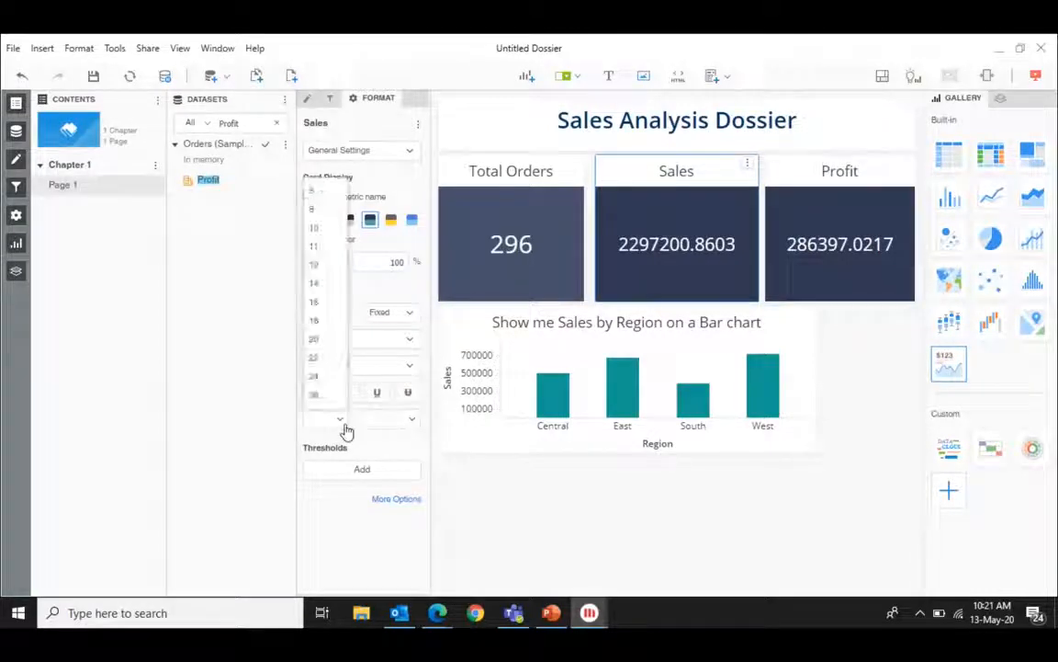
pyautogui.click(317, 377)
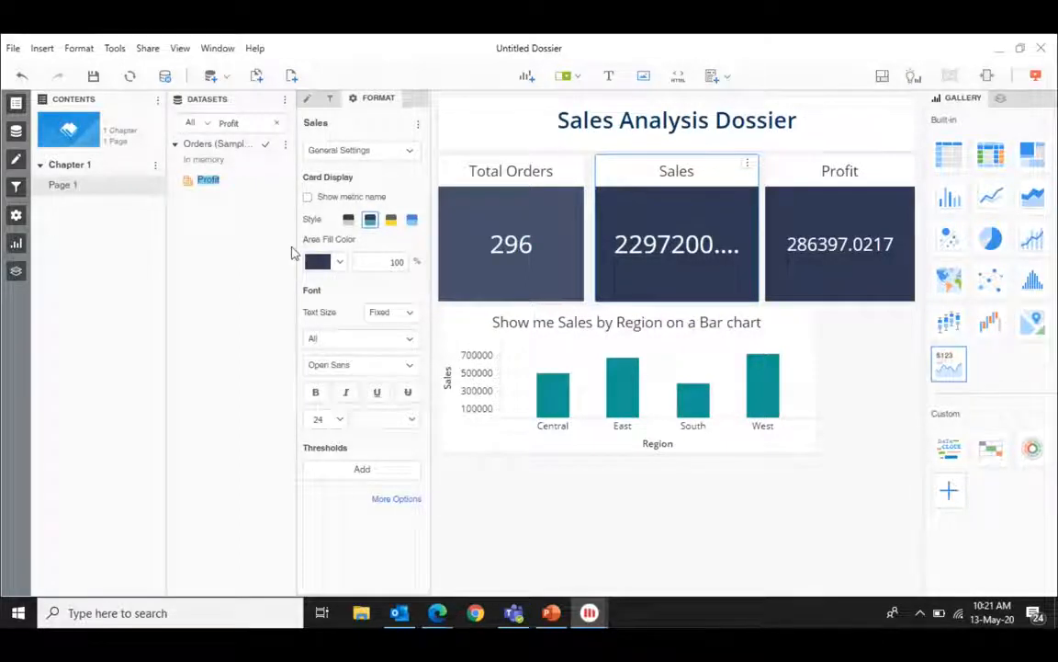
pyautogui.click(411, 151)
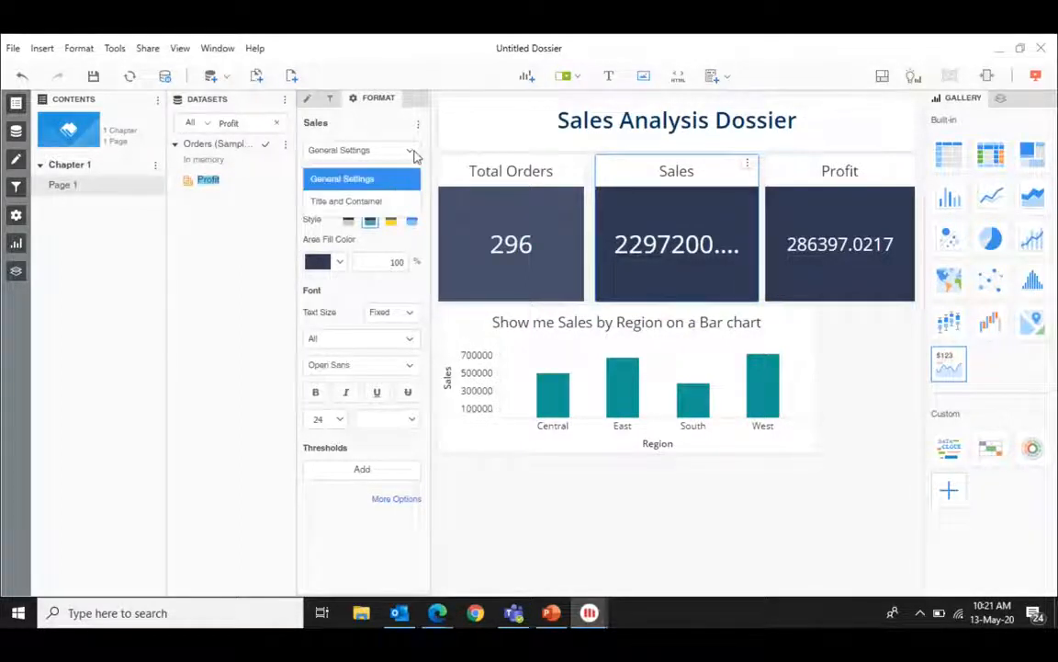
pyautogui.click(440, 517)
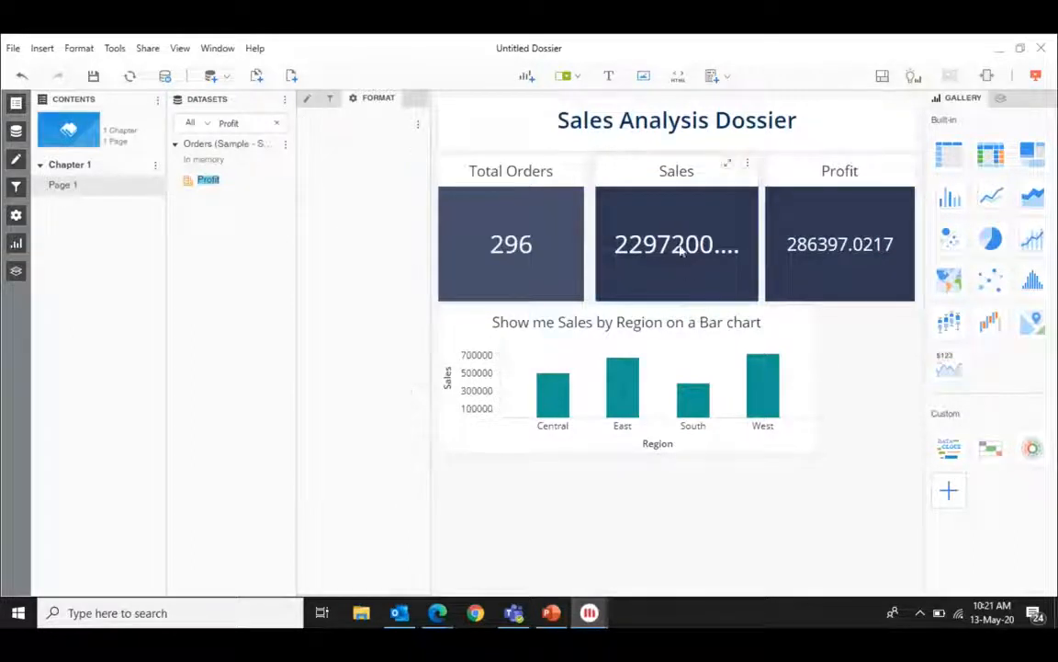
pyautogui.click(674, 214)
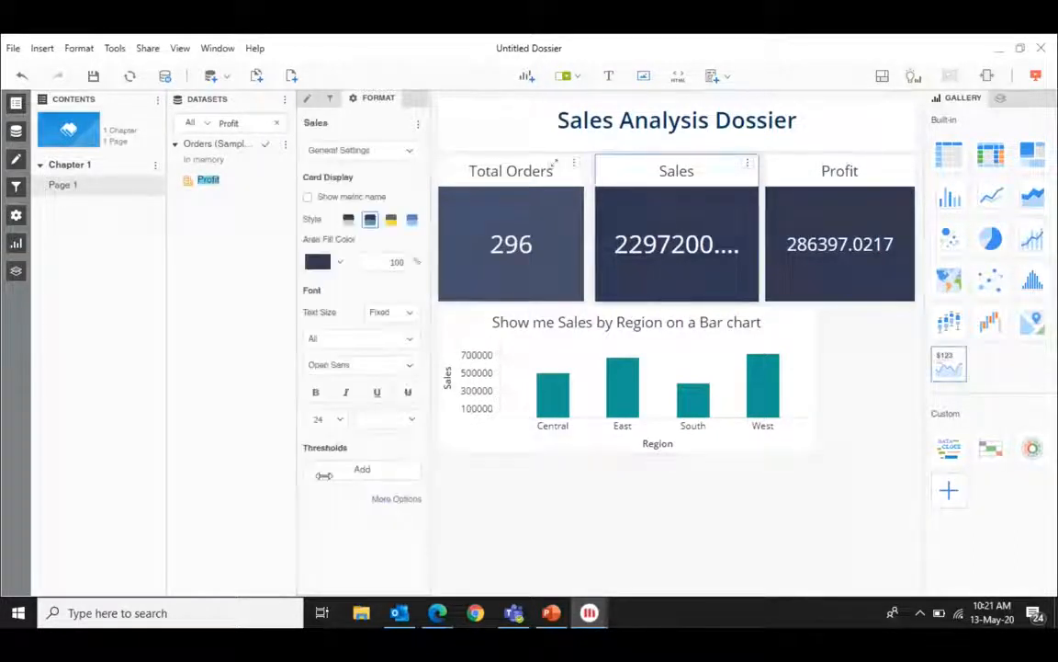
pyautogui.click(382, 503)
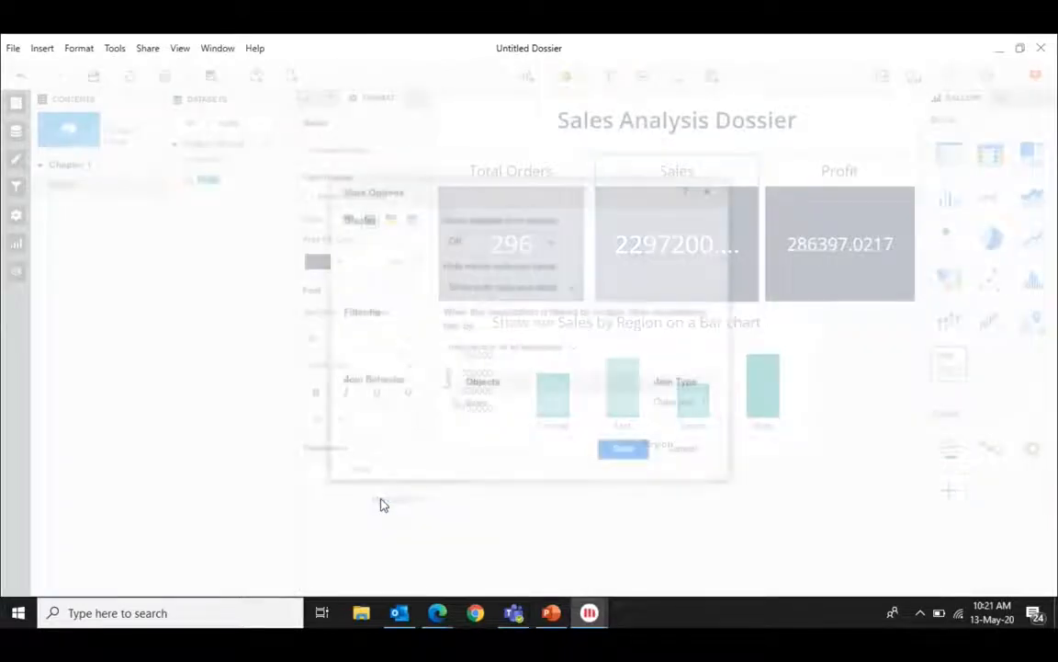
pyautogui.click(681, 449)
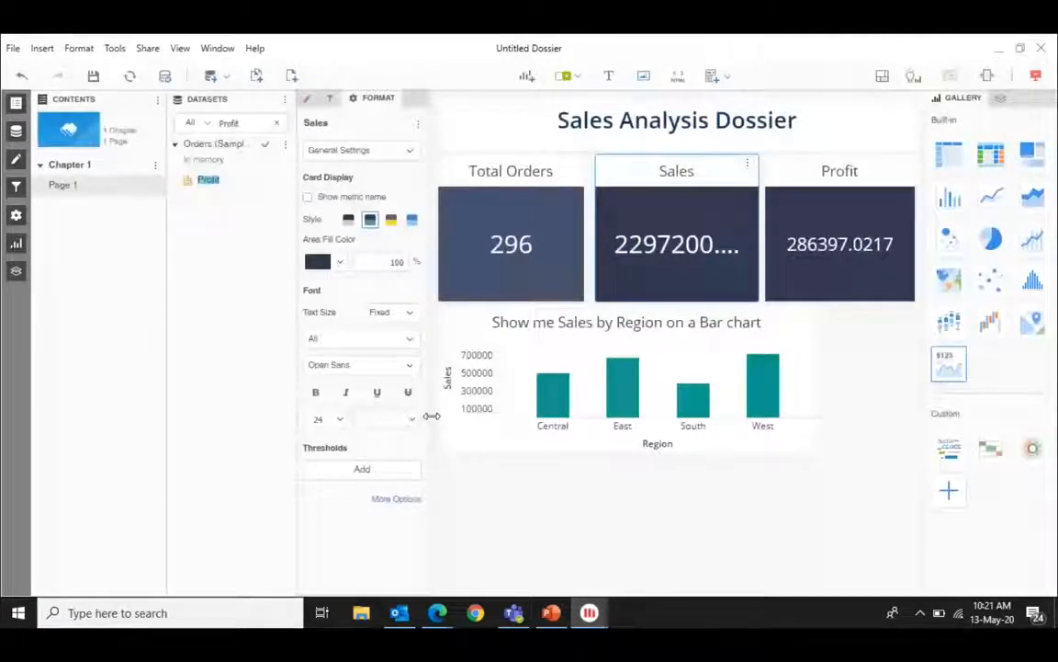
# - Preview the dossier page in presentation mode and return to editing
pyautogui.click(1035, 75)
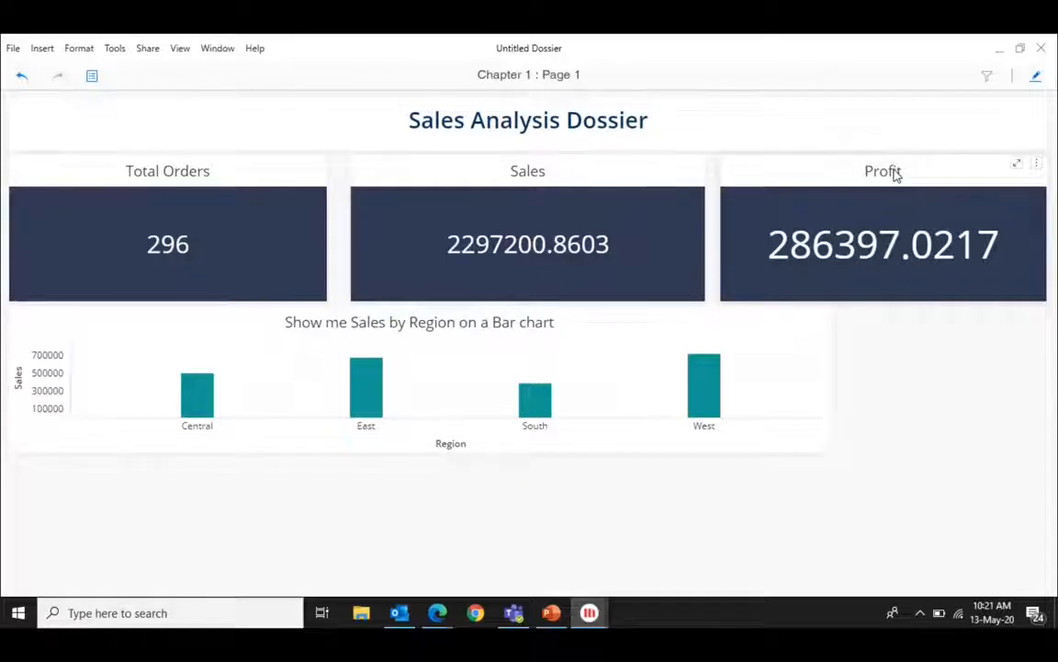
pyautogui.click(1035, 81)
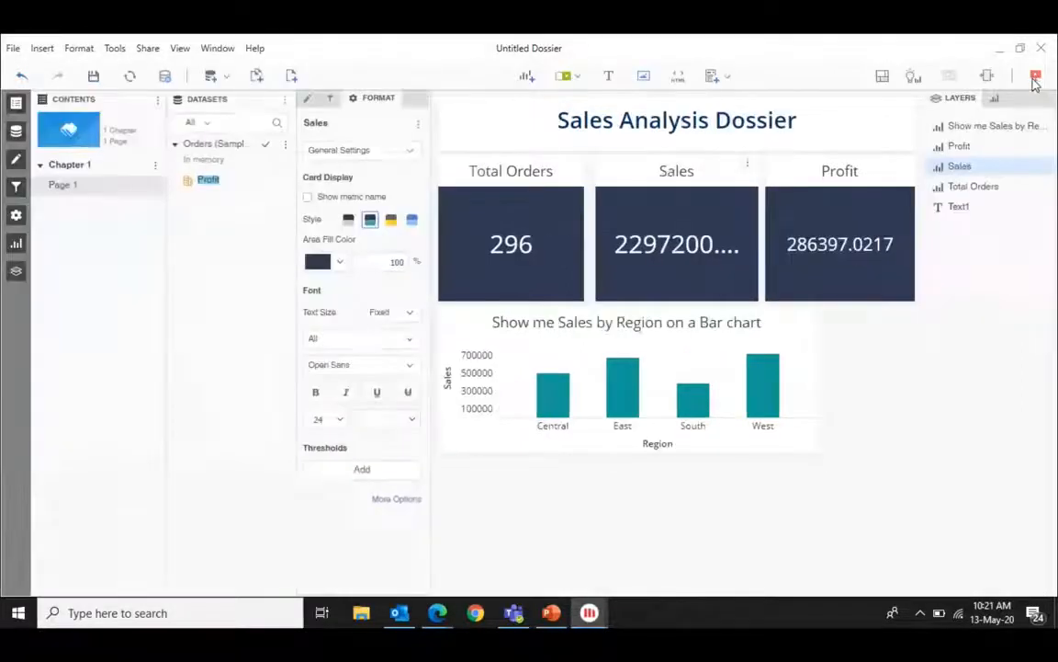
# - Set the Sales card's font size to 30
pyautogui.click(706, 261)
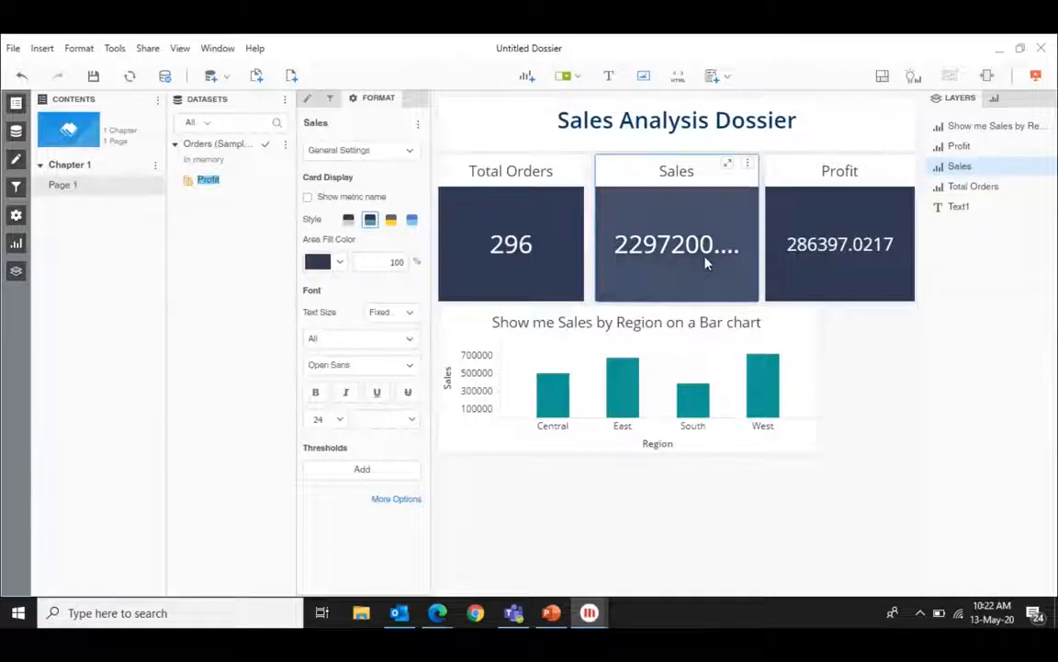
pyautogui.click(344, 423)
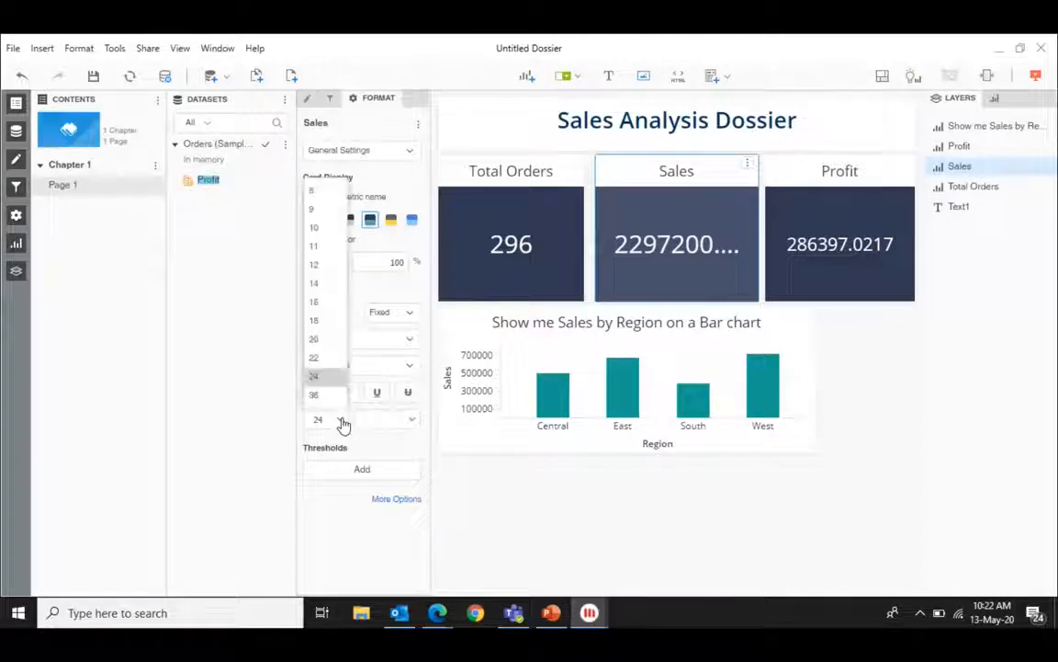
pyautogui.click(264, 354)
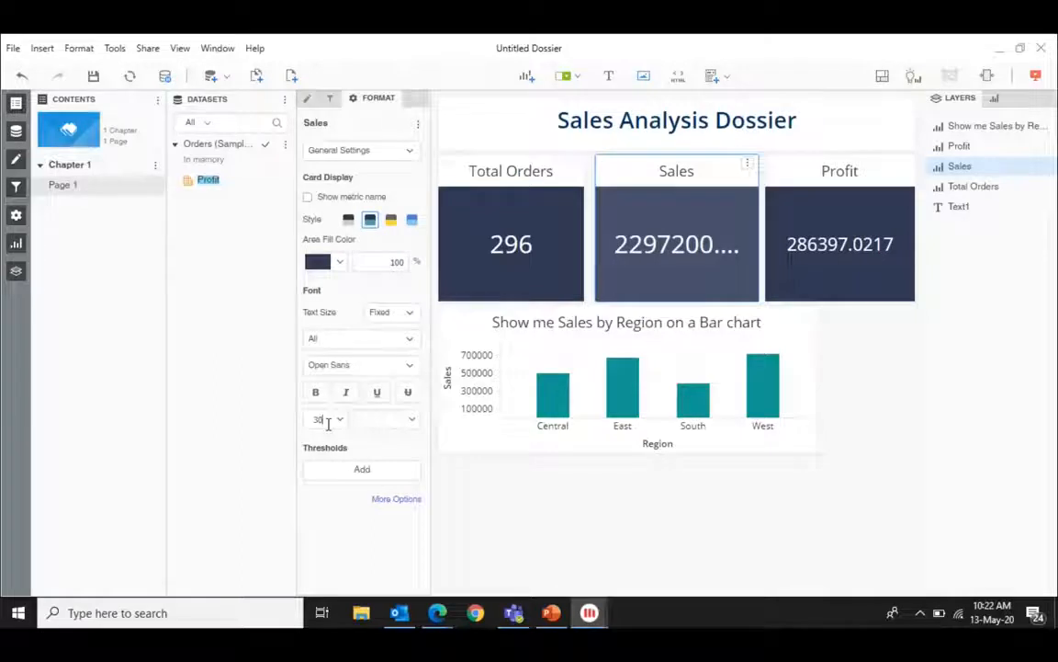
pyautogui.press('Return')
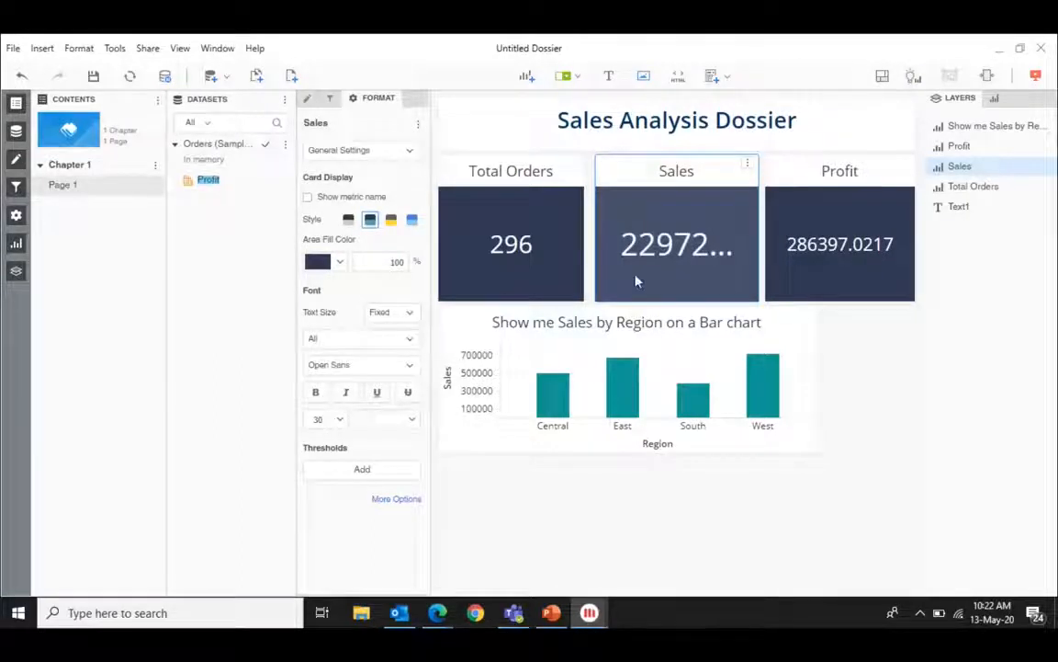
# - Set the Profit card's text size to Fixed with a font size of 30
pyautogui.click(839, 250)
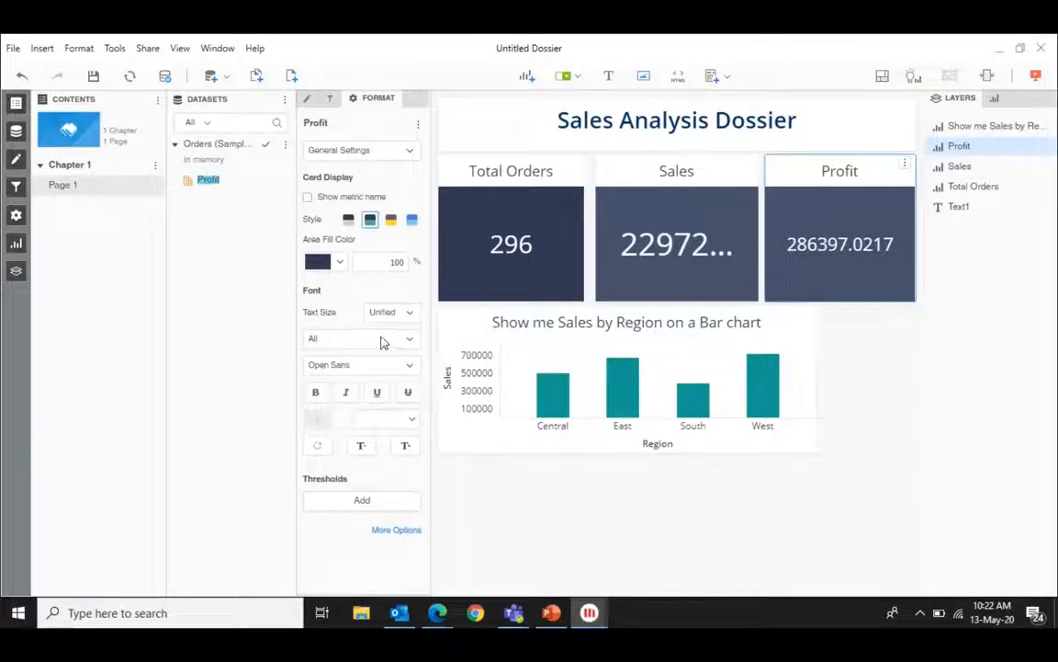
pyautogui.click(408, 312)
pyautogui.click(384, 388)
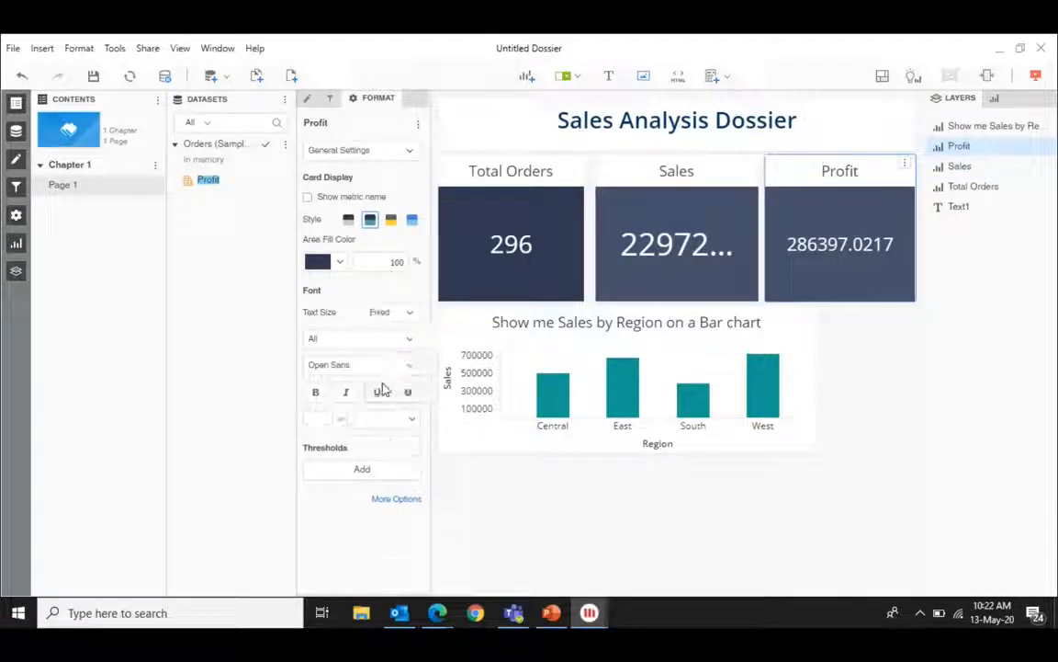
pyautogui.click(332, 419)
pyautogui.write('30')
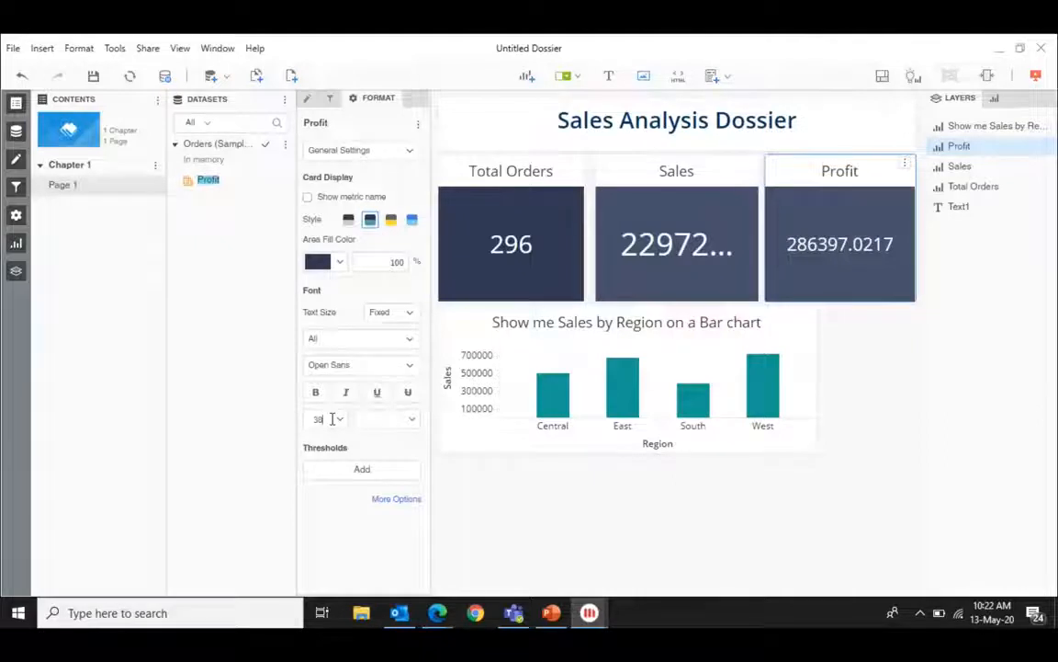
pyautogui.press('Return')
# - Set the Total Orders card's font size to 30, preview the page in presentation mode and return to editing
pyautogui.click(503, 290)
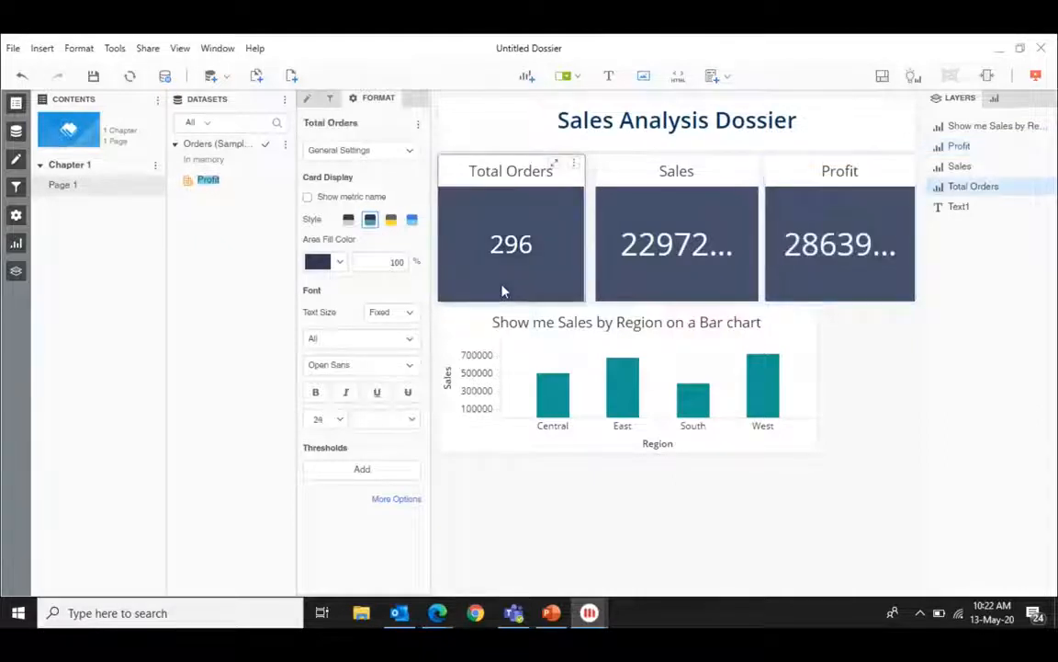
pyautogui.click(327, 421)
pyautogui.write('3')
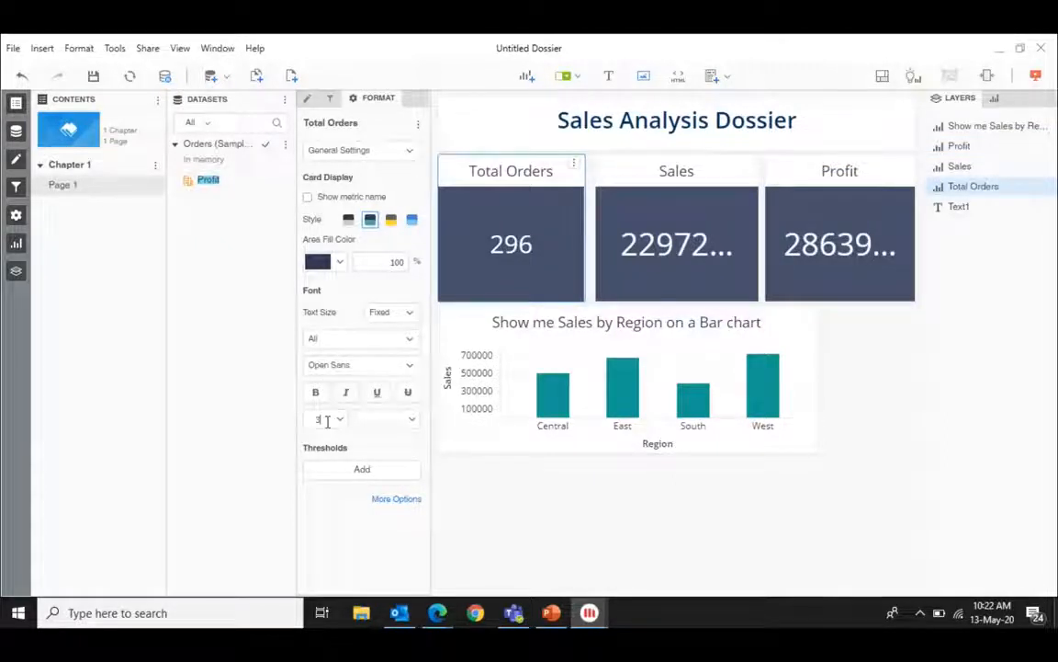
pyautogui.write('0')
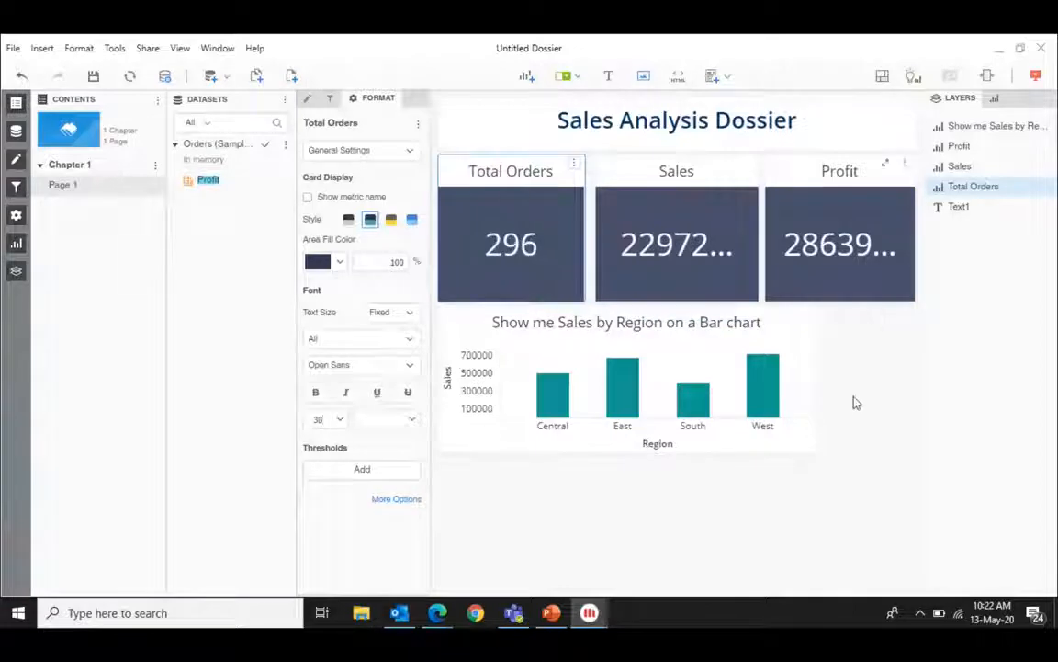
pyautogui.click(855, 401)
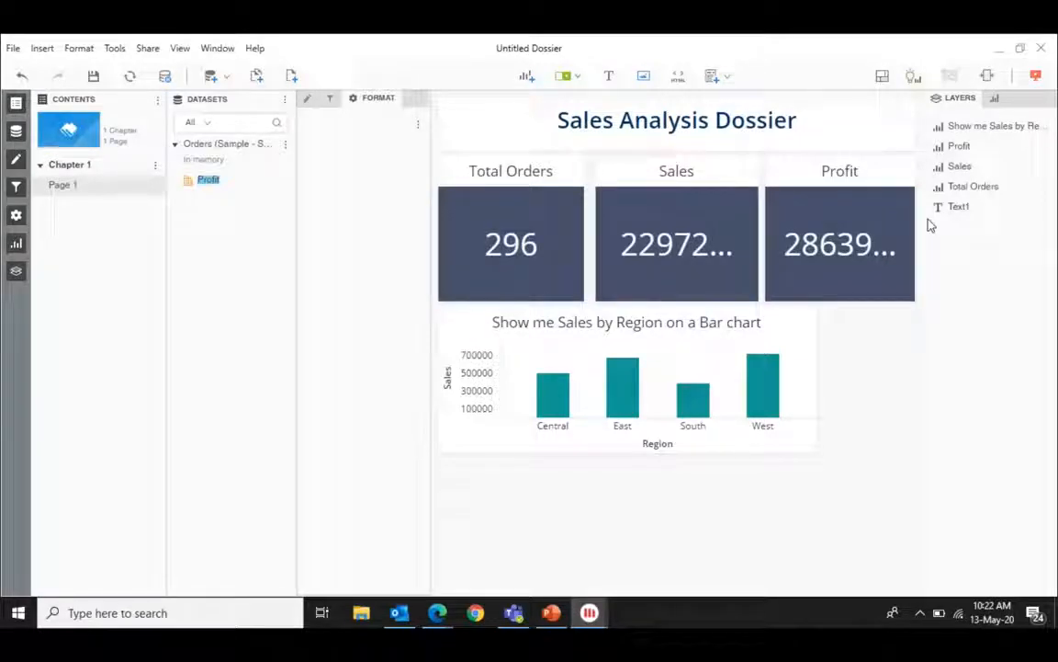
pyautogui.click(1037, 76)
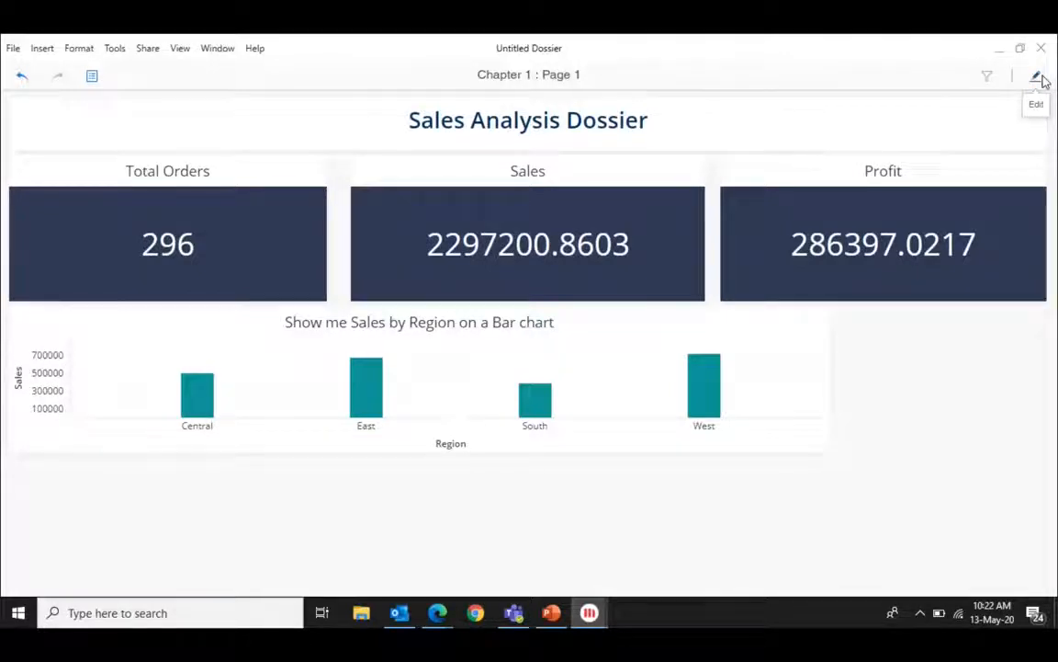
pyautogui.click(1039, 79)
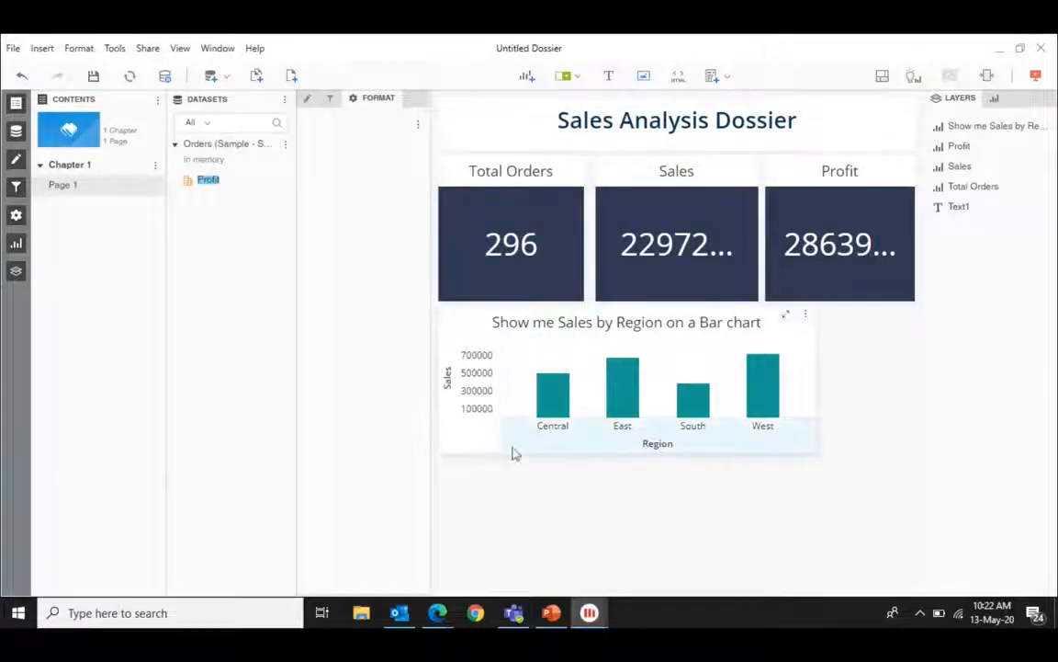
# - Clear the dataset search term so that all attributes and metrics are listed again
pyautogui.click(231, 119)
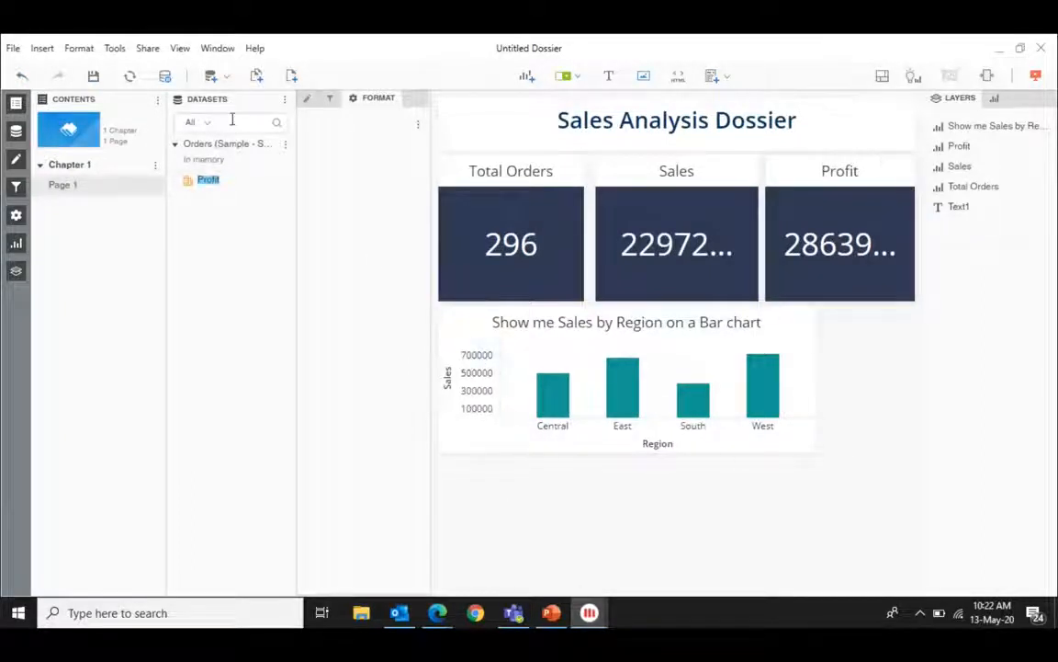
pyautogui.press('BackSpace')
pyautogui.press('BackSpace')
pyautogui.press('BackSpace')
pyautogui.press('BackSpace')
pyautogui.press('BackSpace')
pyautogui.press('BackSpace')
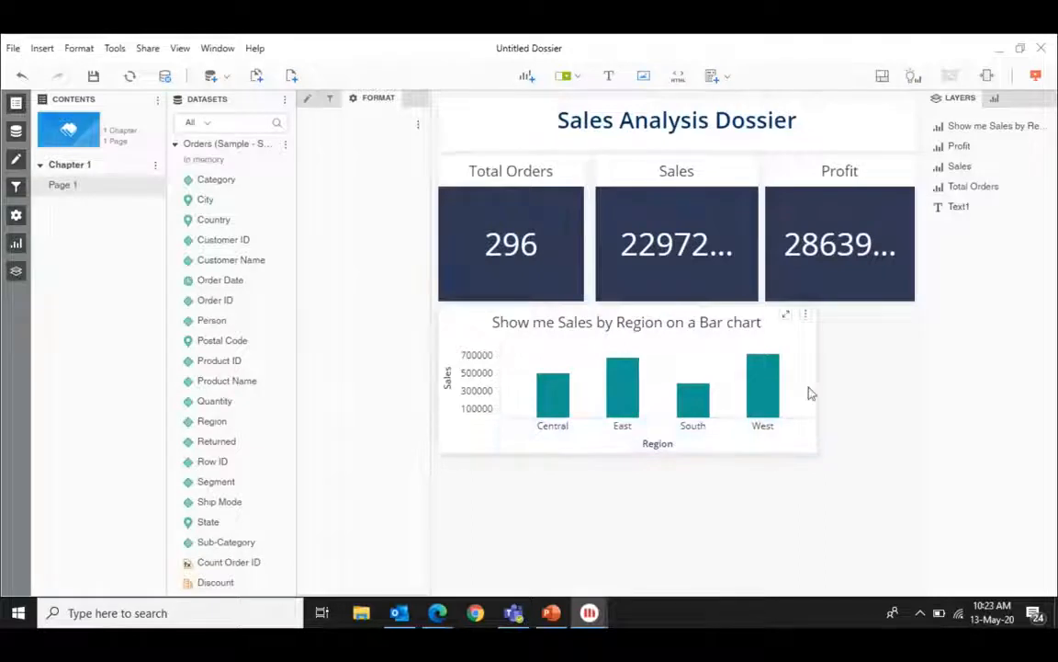
# - Rename the bar chart's title to "Sales by Region"
pyautogui.click(562, 322)
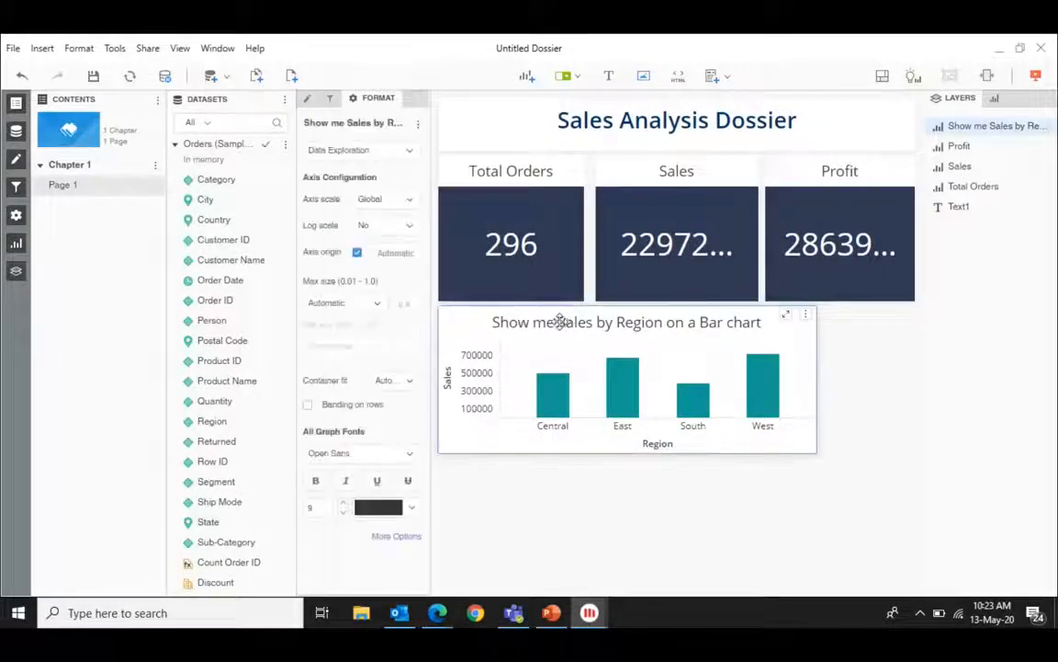
pyautogui.doubleClick(514, 323)
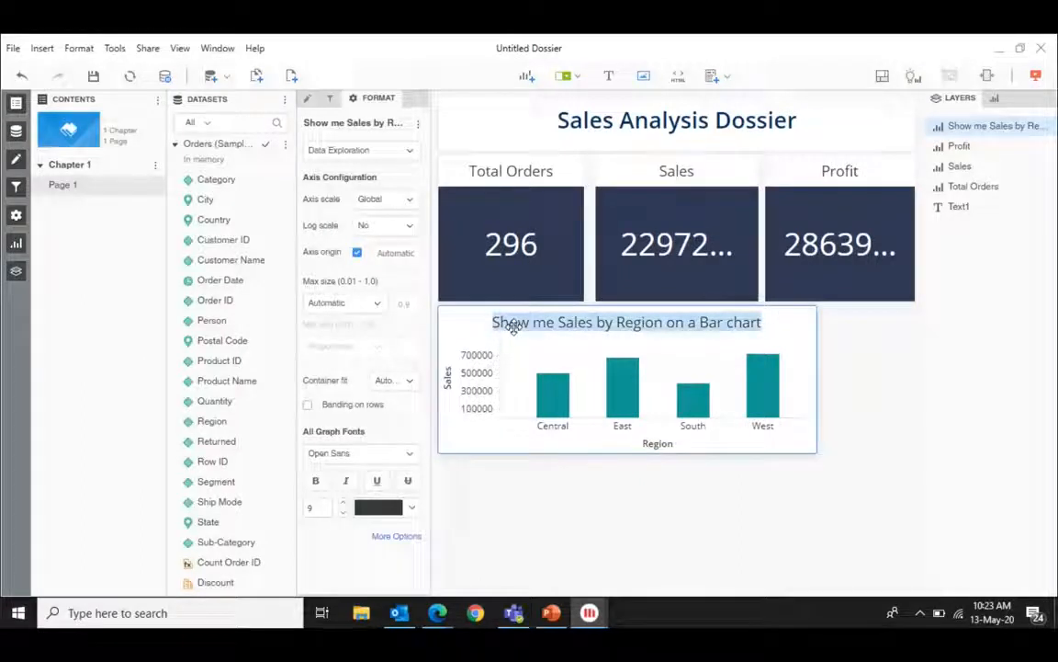
pyautogui.write('Sales B')
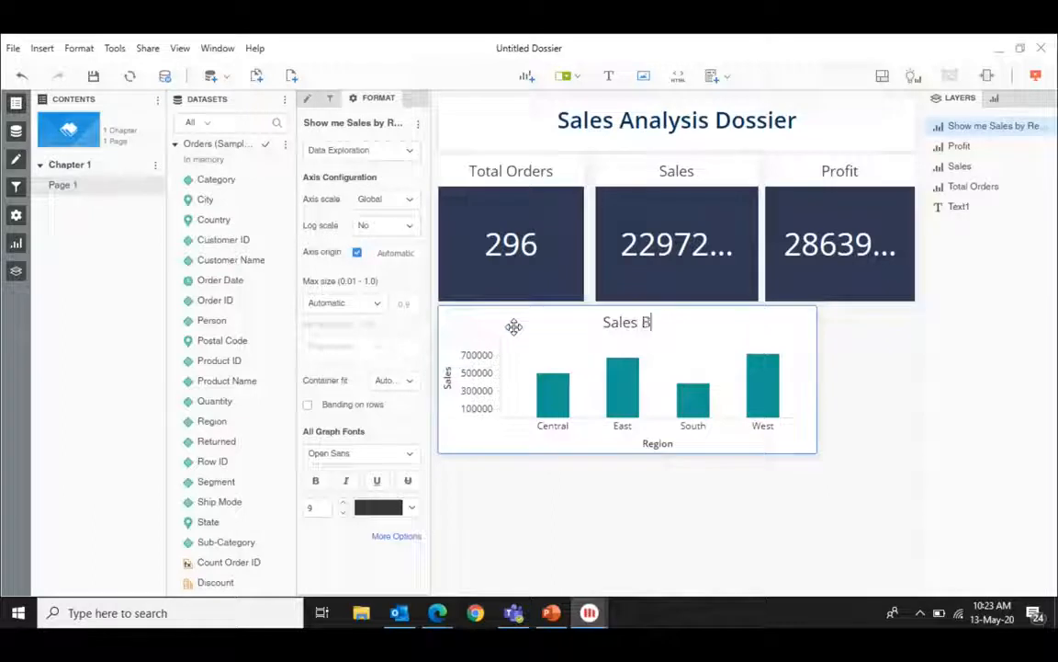
pyautogui.write('y')
pyautogui.press('BackSpace')
pyautogui.press('BackSpace')
pyautogui.write('by Region')
pyautogui.click(533, 454)
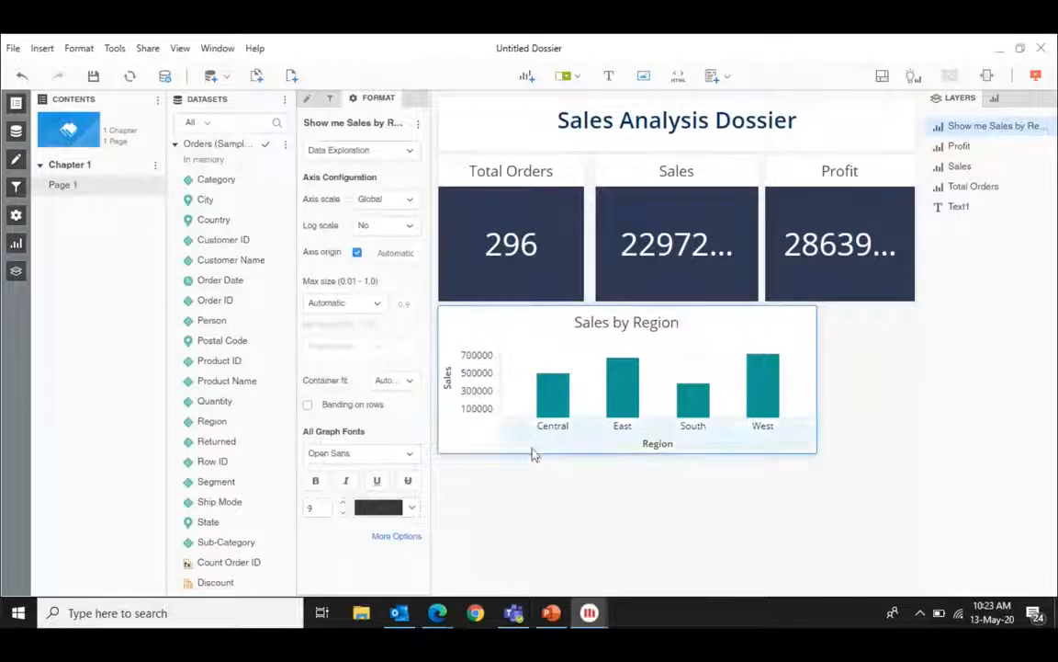
pyautogui.moveTo(540, 518); pyautogui.dragTo(486, 425)
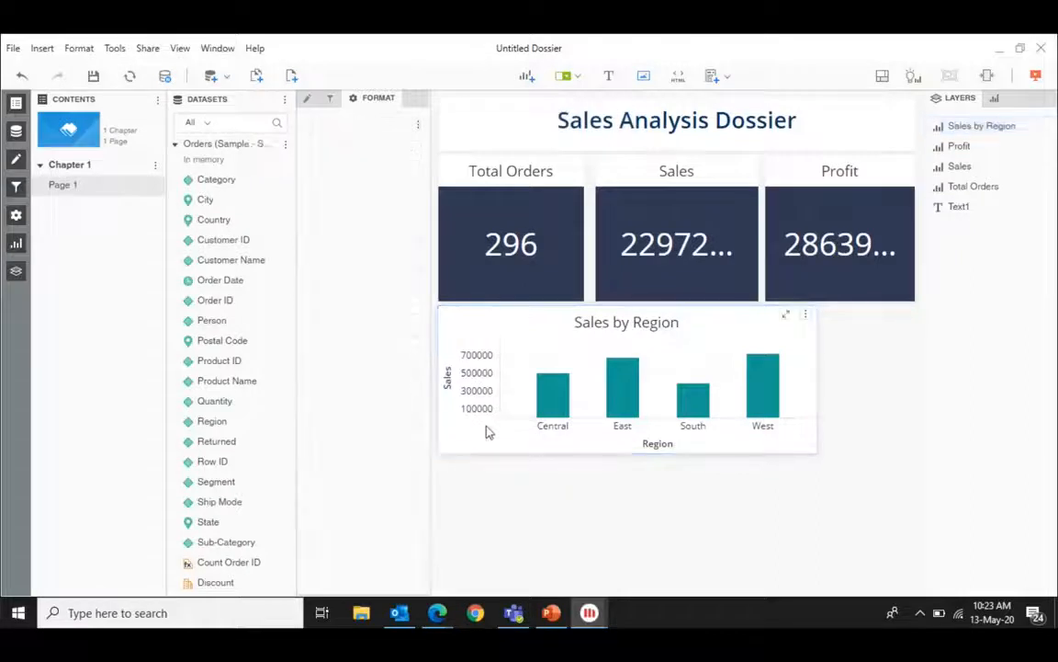
# - Change the fill color of the bars in the Sales by Region chart to dark blue
pyautogui.click(487, 428)
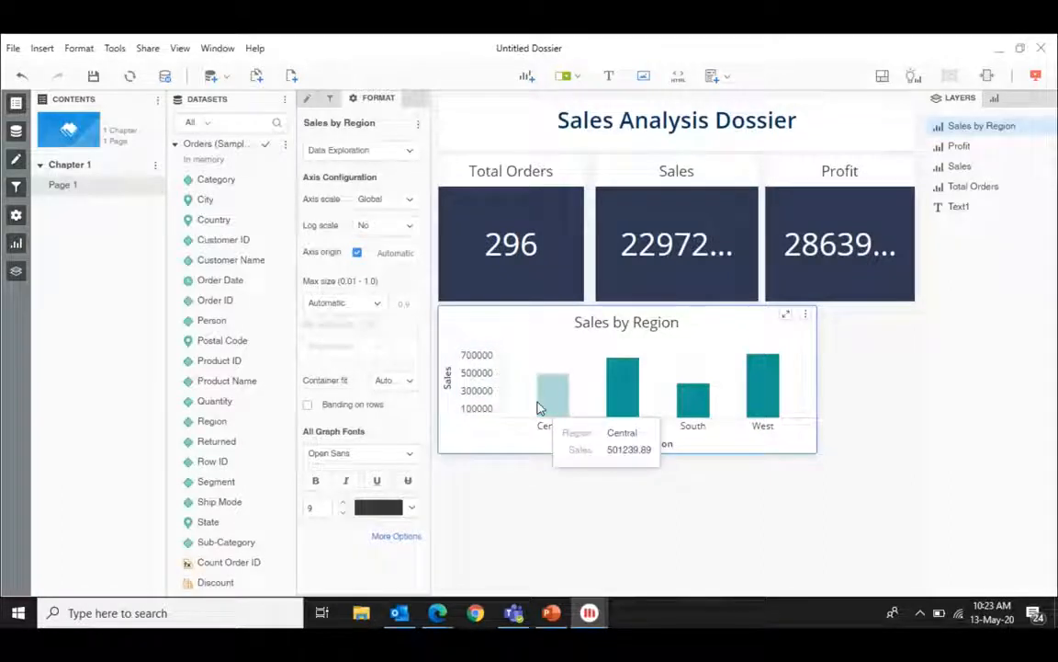
pyautogui.click(410, 152)
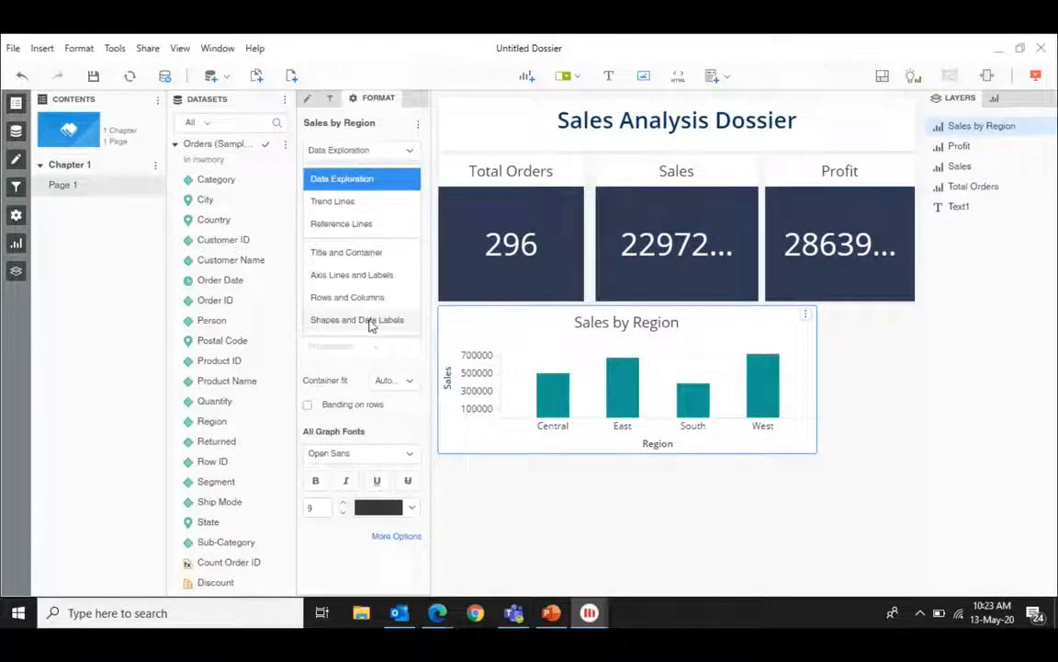
pyautogui.click(466, 88)
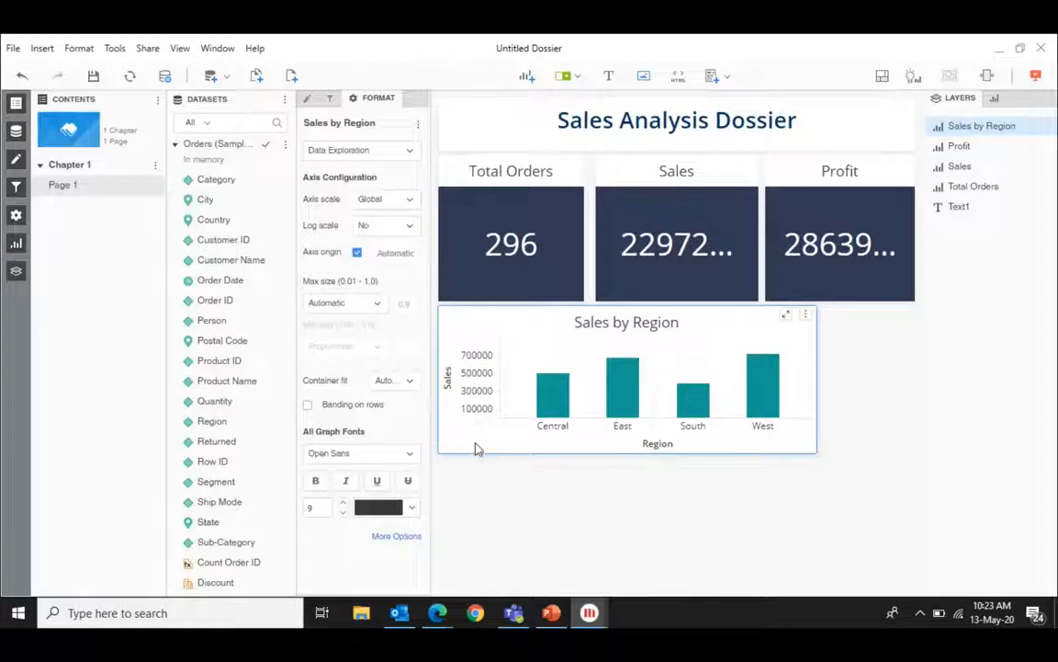
pyautogui.click(310, 103)
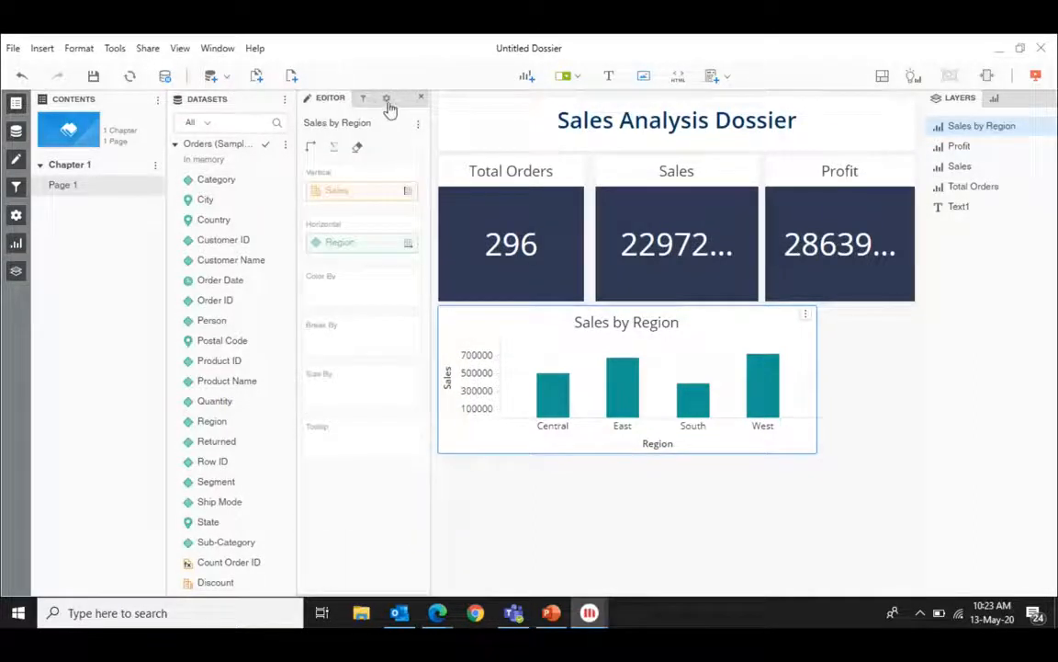
pyautogui.click(387, 99)
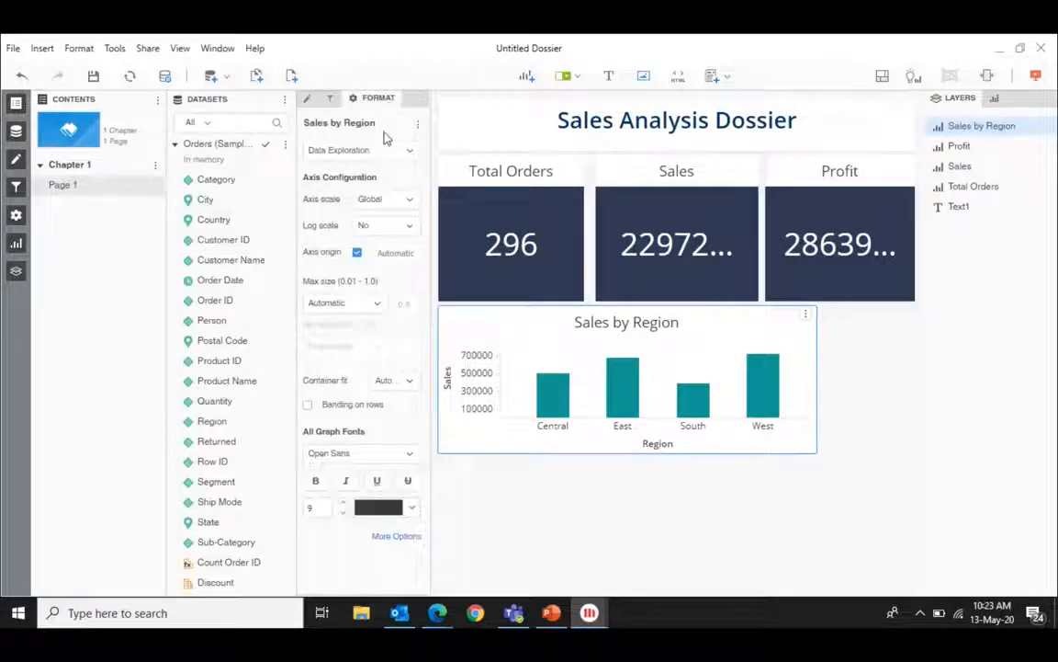
pyautogui.click(399, 163)
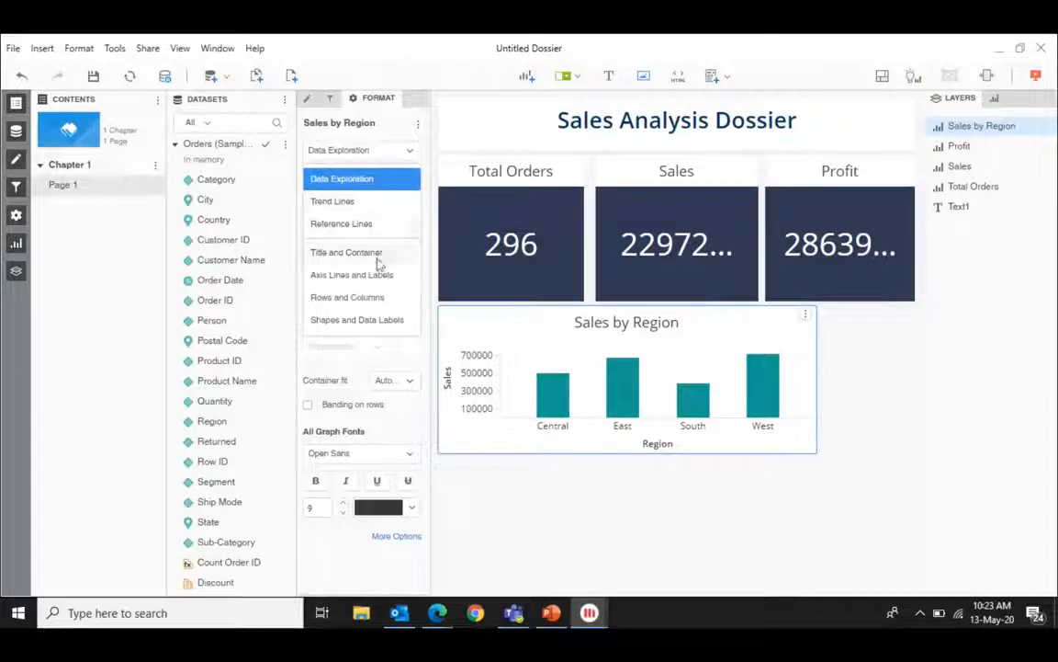
pyautogui.click(371, 322)
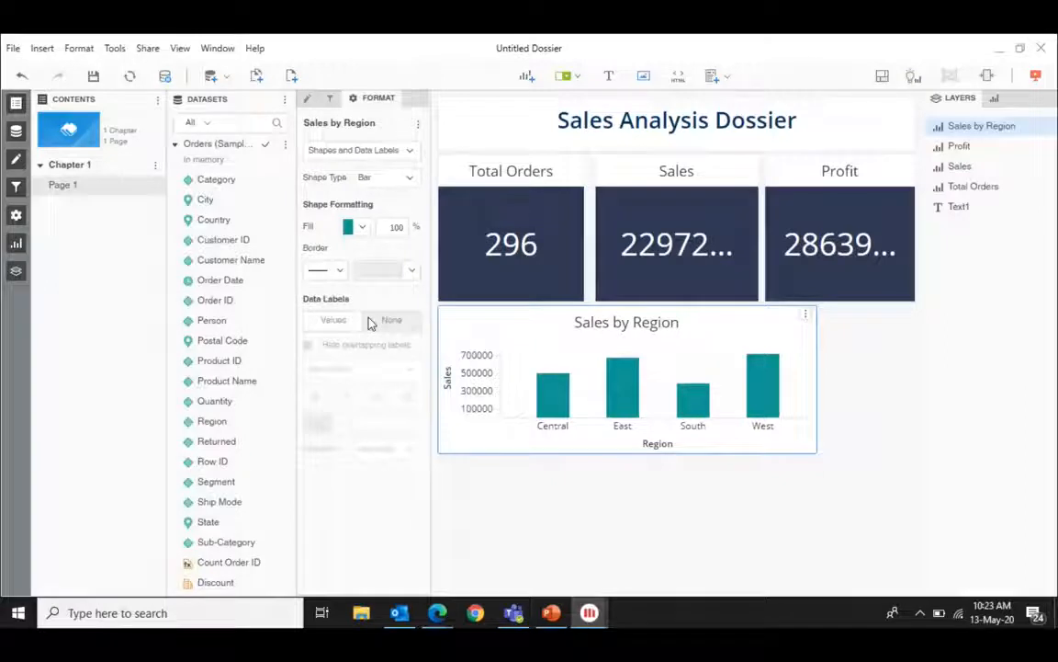
pyautogui.click(363, 229)
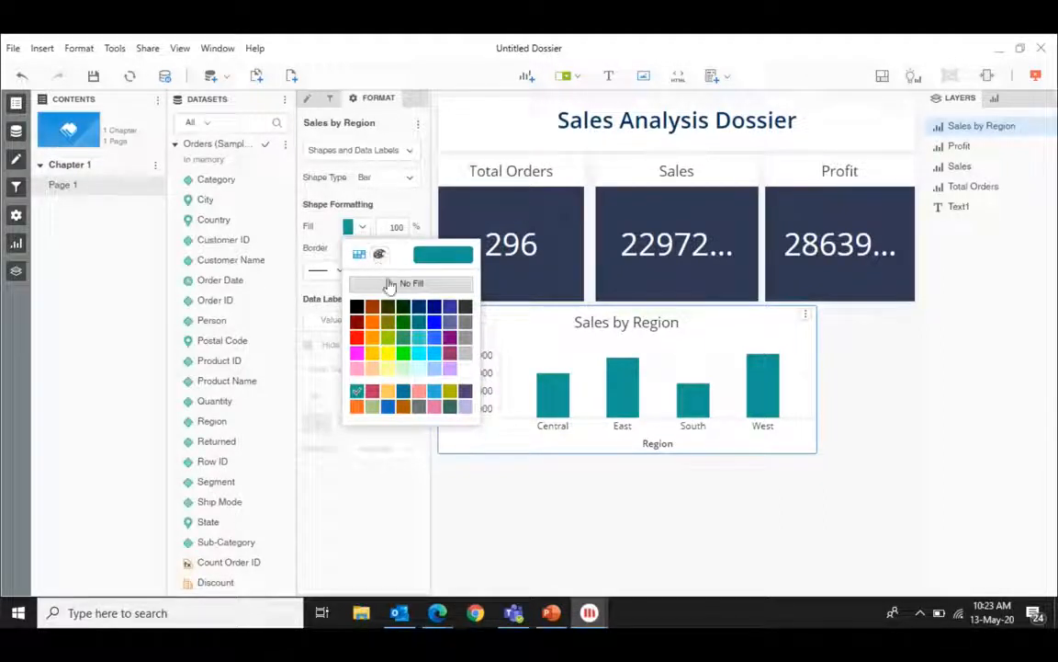
pyautogui.click(419, 308)
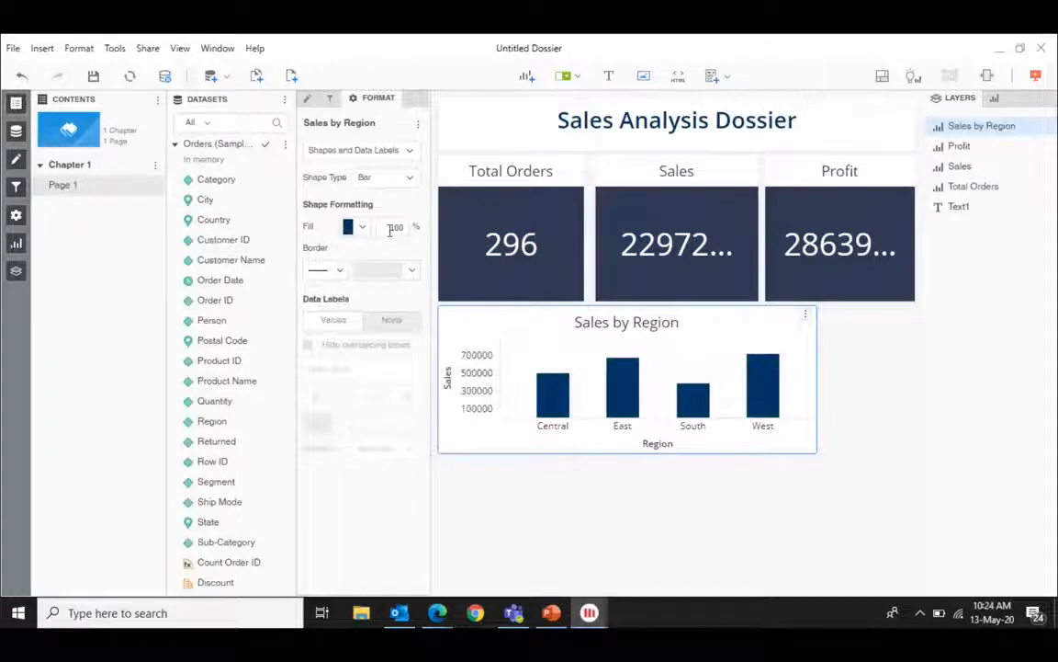
# - Turn on value data labels for the bars in the Sales by Region chart and make them bold
pyautogui.click(410, 181)
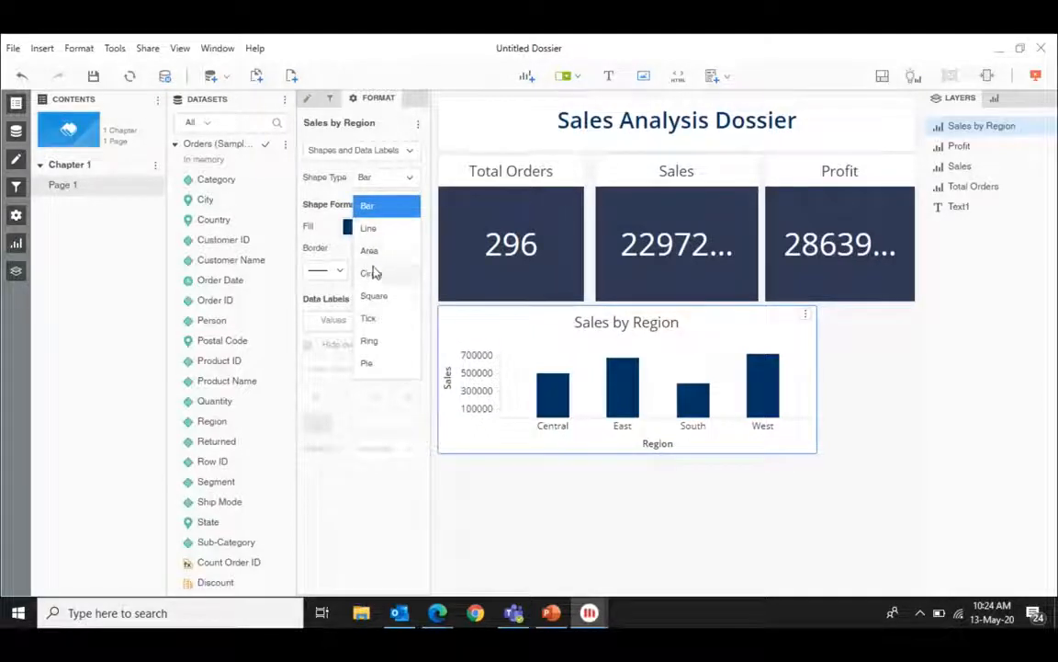
pyautogui.click(325, 197)
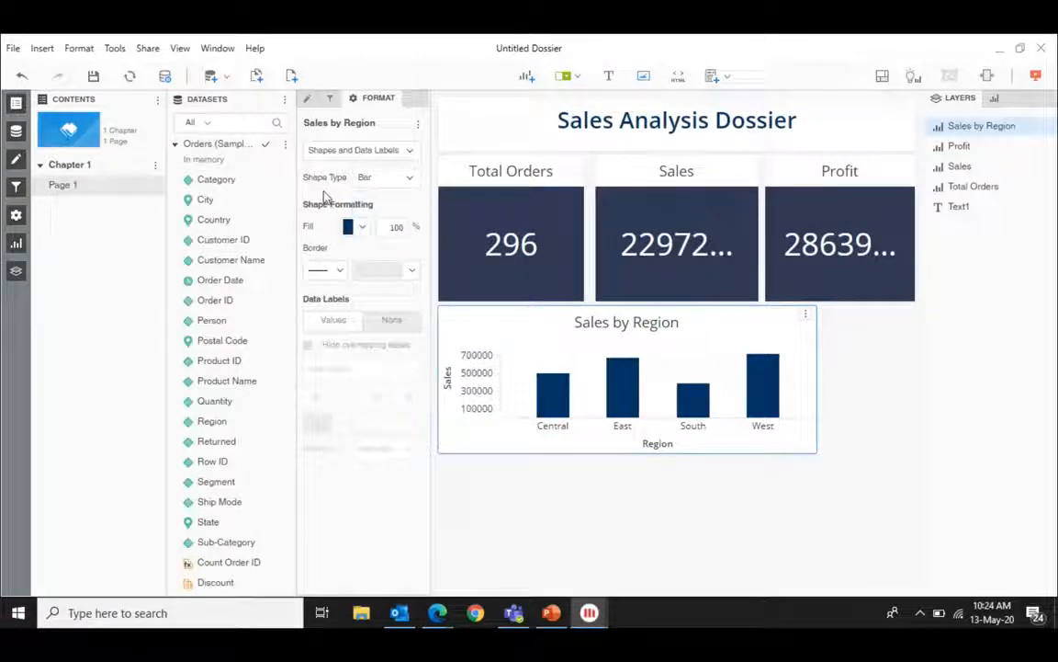
pyautogui.click(334, 321)
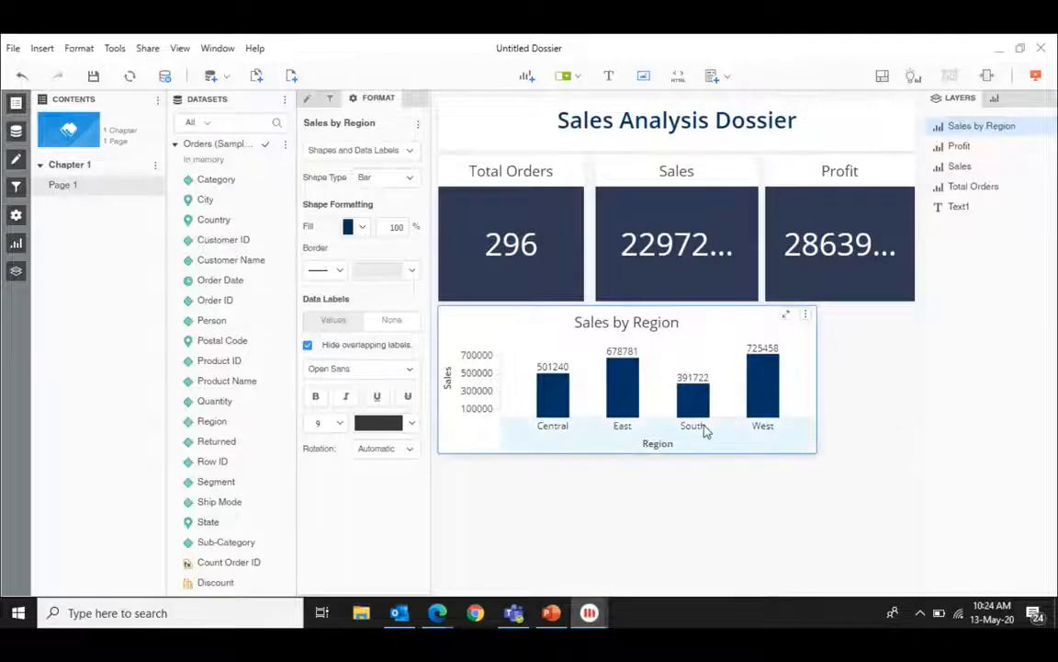
pyautogui.moveTo(558, 382)
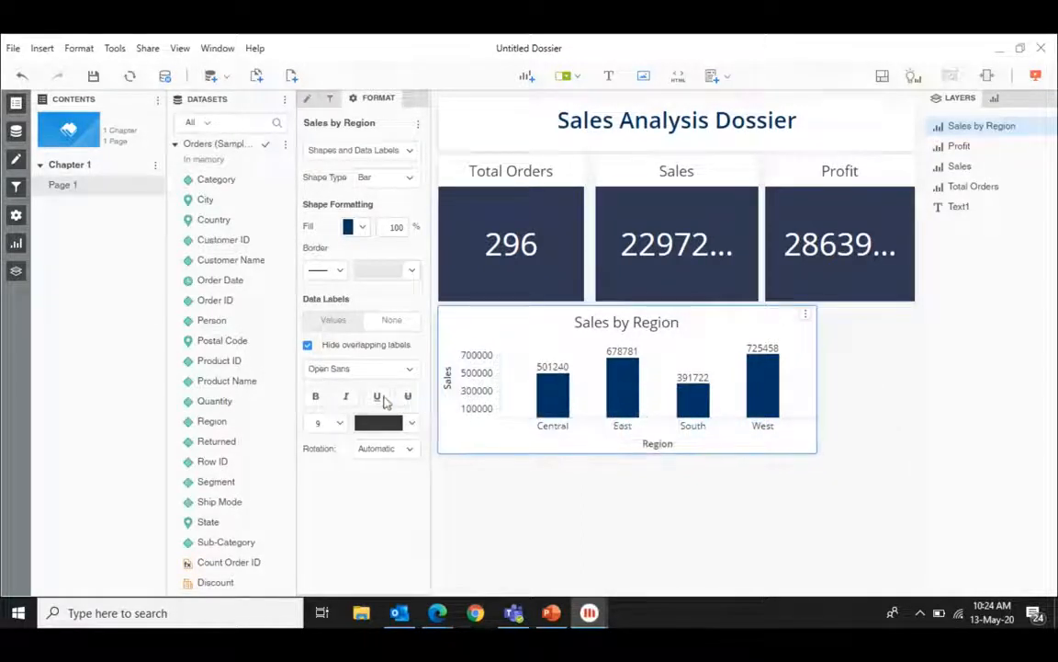
pyautogui.click(316, 397)
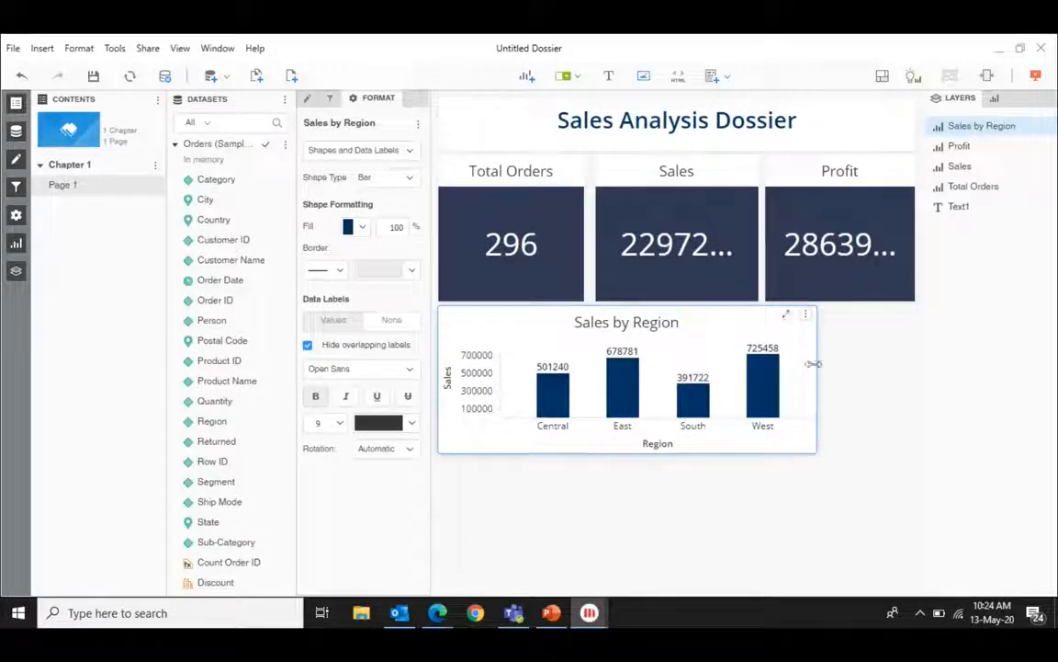
# - Narrow the Sales by Region chart to roughly the width of the Total Orders card above it
pyautogui.moveTo(816, 366); pyautogui.dragTo(596, 371)
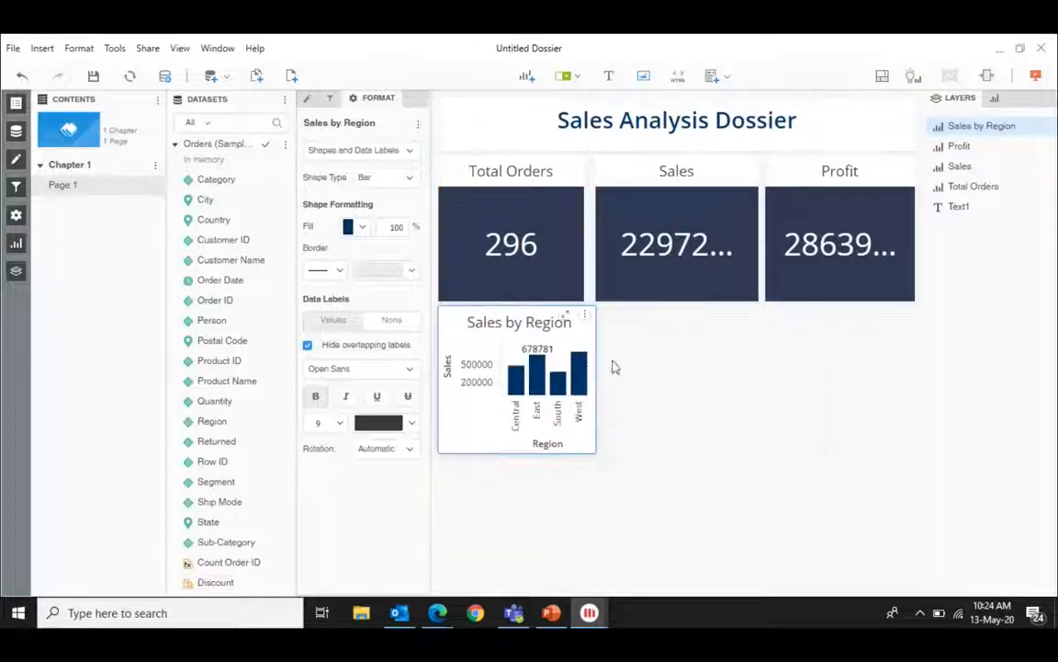
# - Preview the dossier page in Presentation Mode and return to editing
pyautogui.click(687, 373)
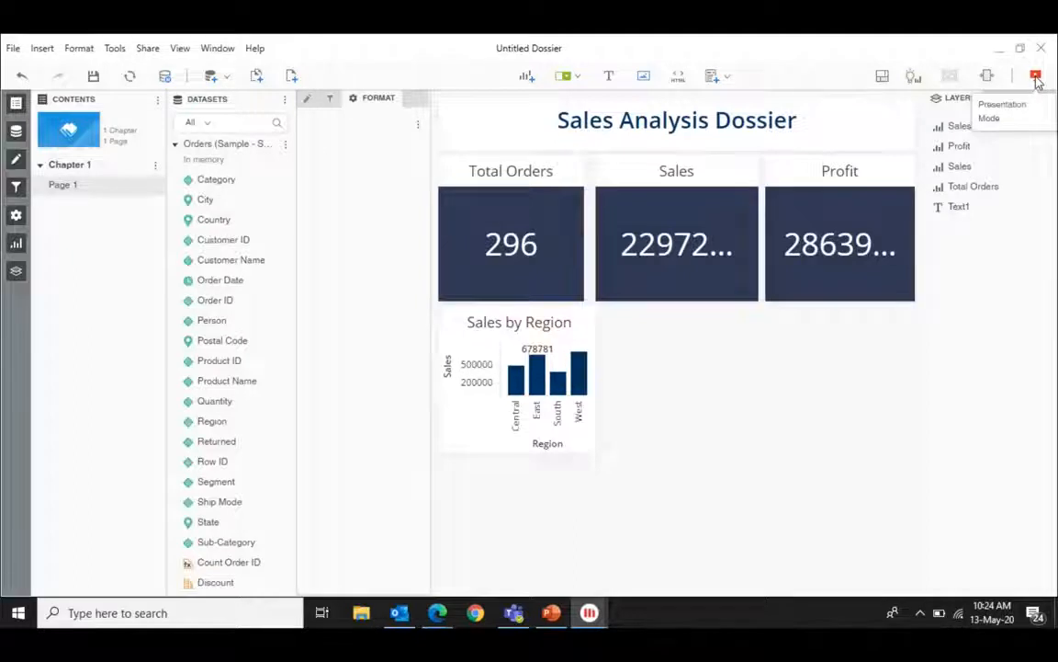
pyautogui.click(1037, 77)
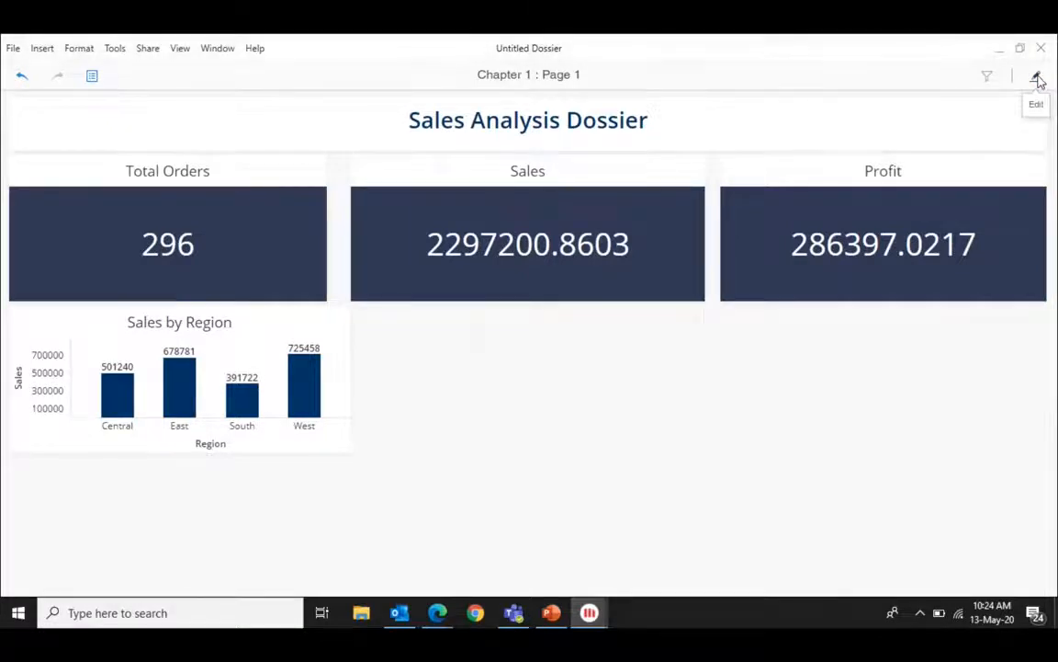
pyautogui.click(1037, 78)
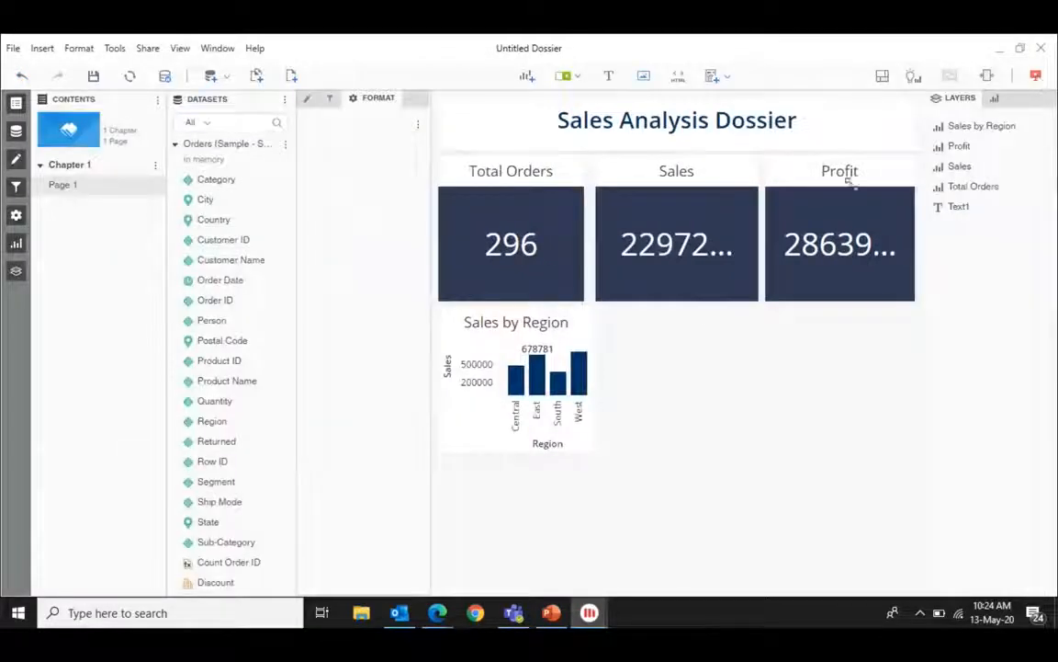
# - Narrow the Sales by Region chart so its right edge aligns with the Total Orders card above it
pyautogui.click(567, 338)
pyautogui.moveTo(567, 338); pyautogui.dragTo(583, 320)
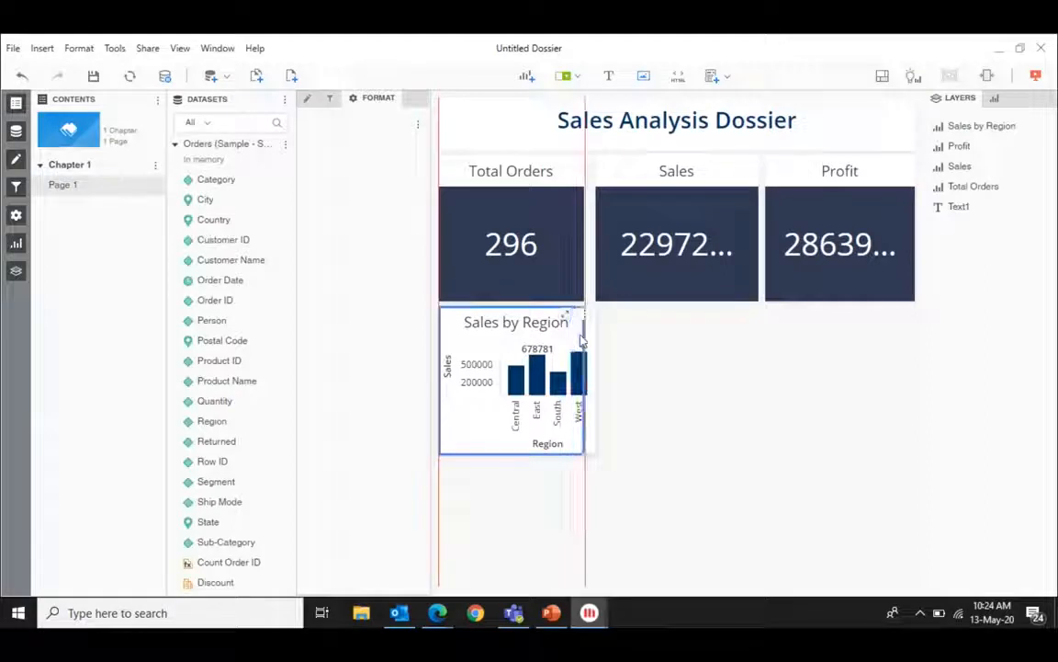
pyautogui.click(710, 354)
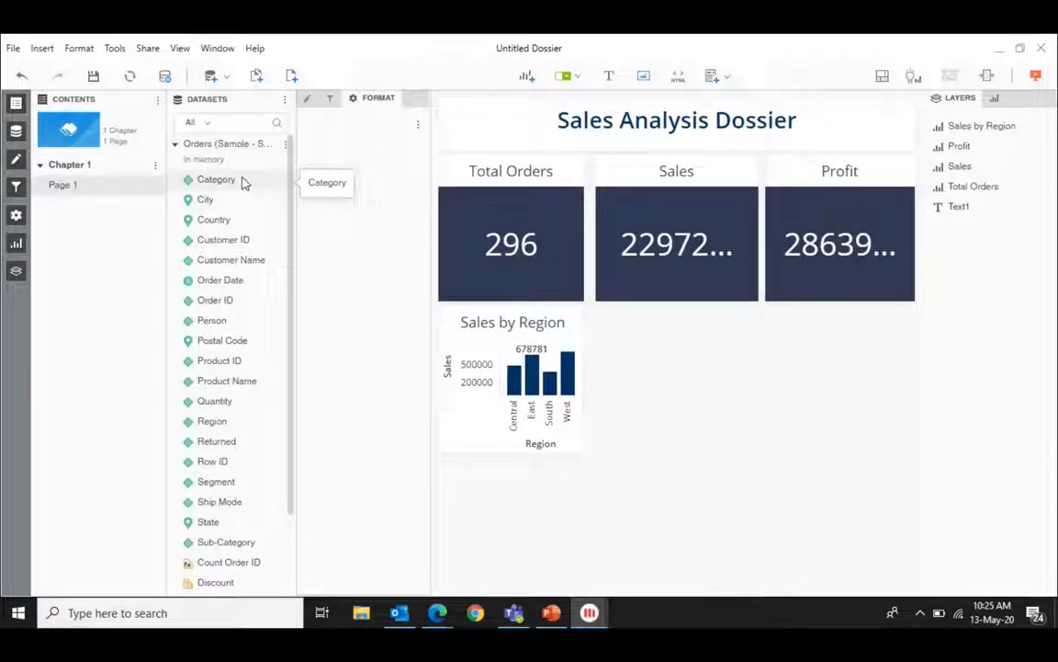
# - Generate a visualization from the natural language query "Show me Profit by Sub-Category in line chart"
pyautogui.click(913, 79)
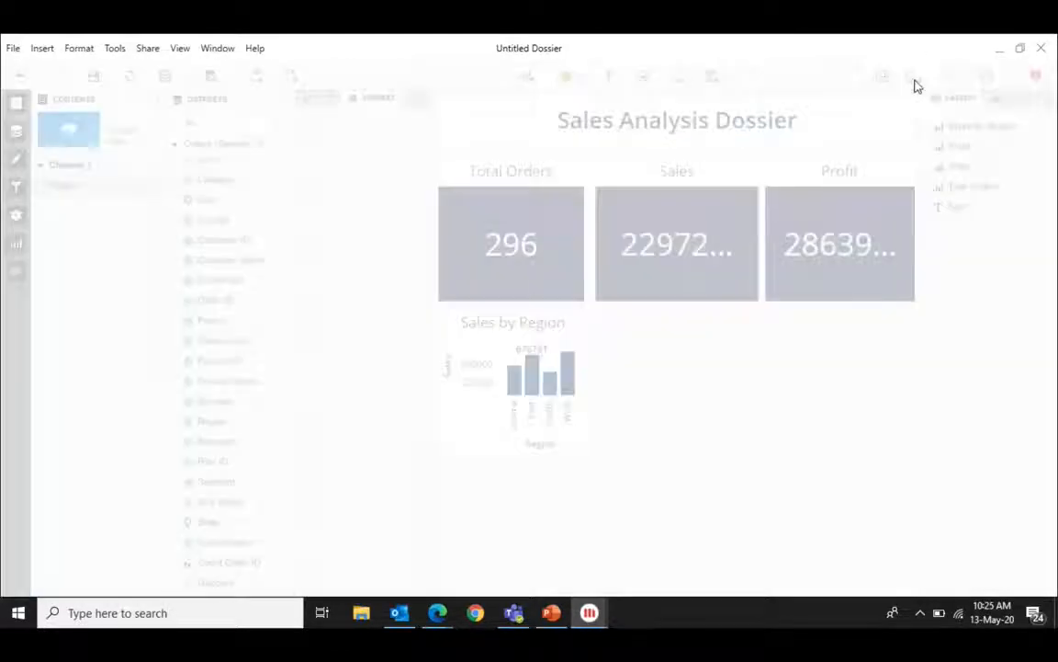
pyautogui.write('Show m')
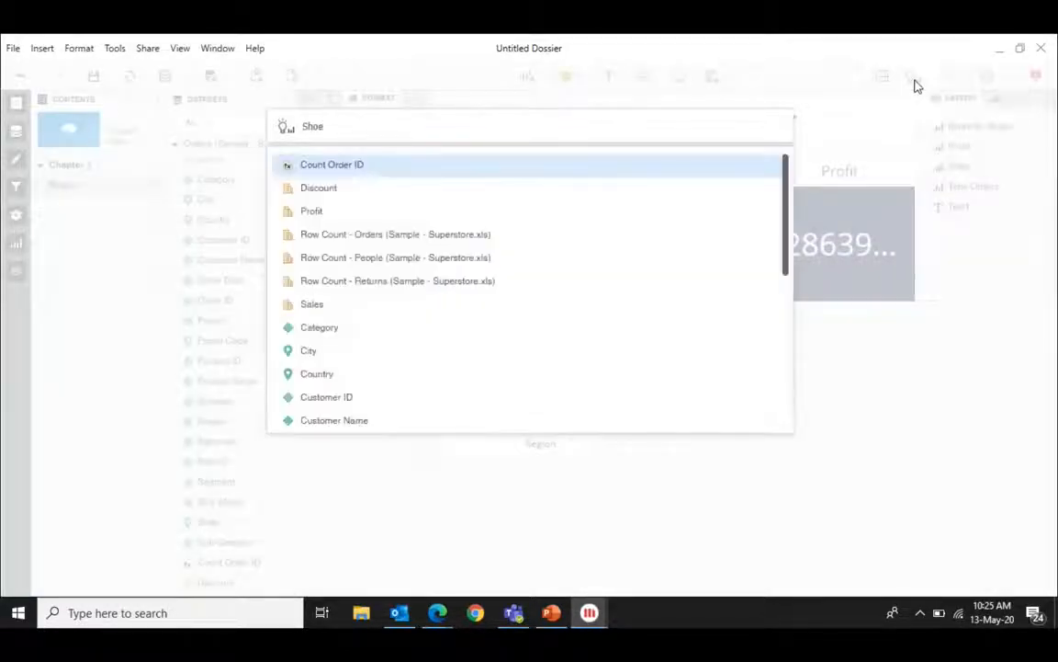
pyautogui.write('e Pro')
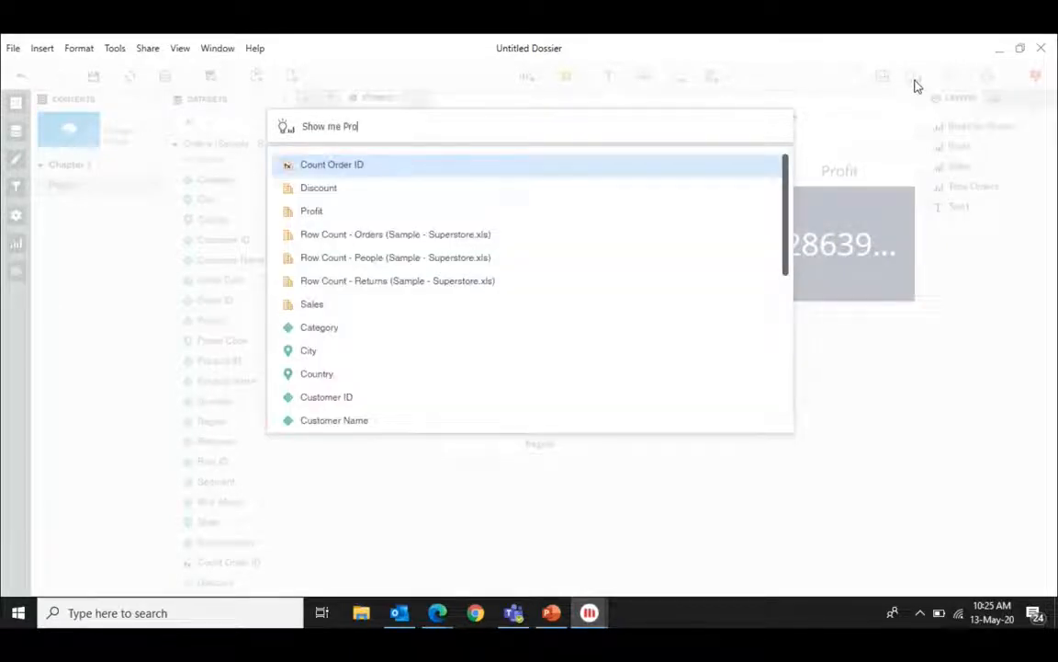
pyautogui.write('fit by')
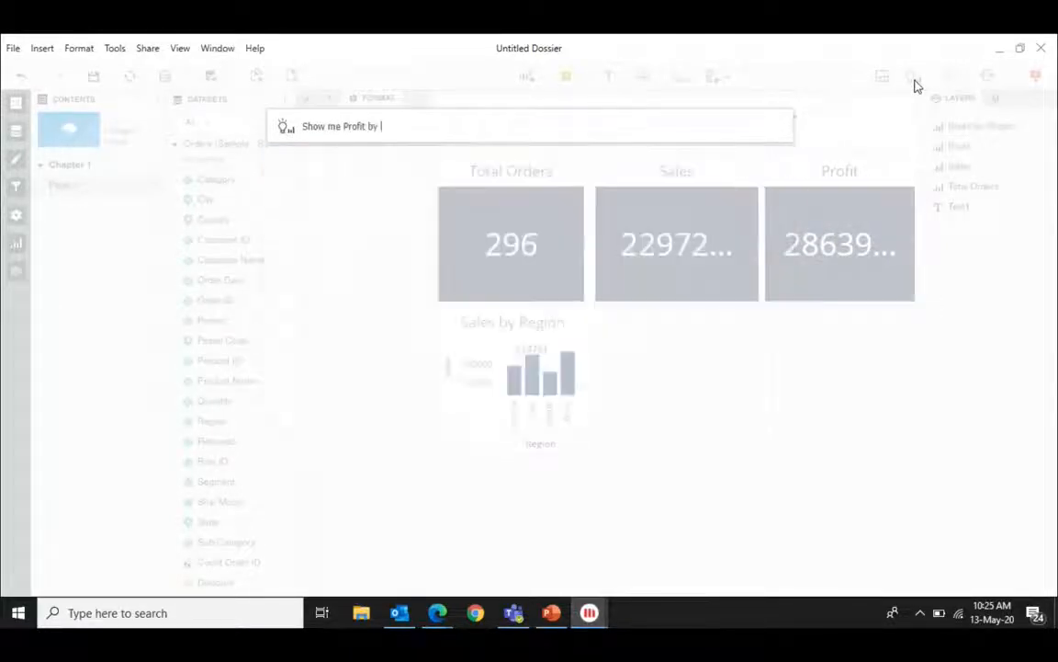
pyautogui.write(' sub')
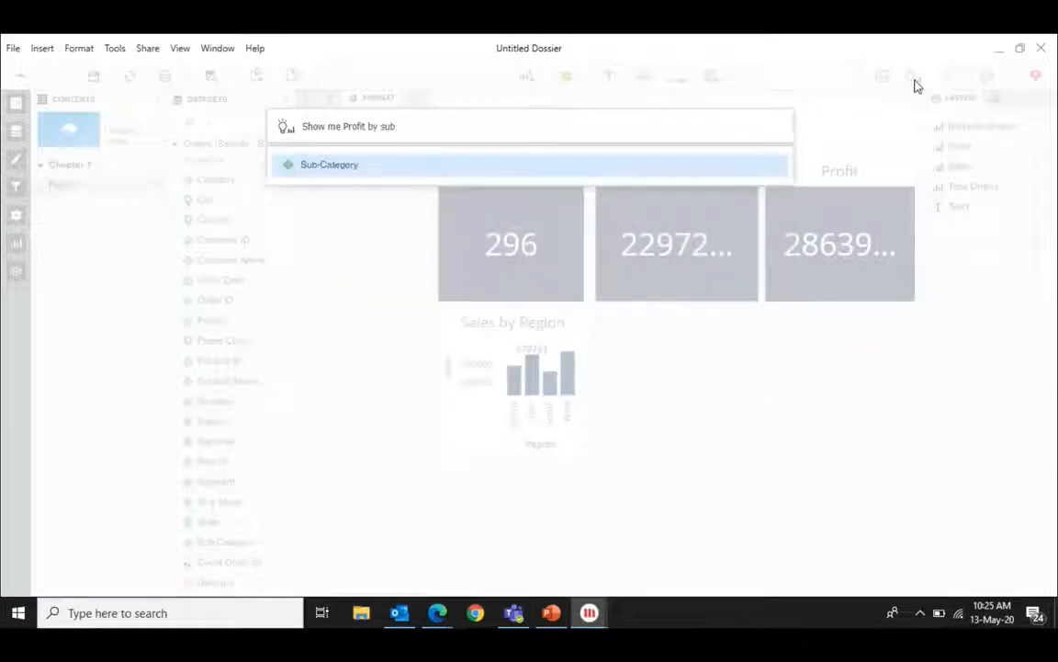
pyautogui.press('Return')
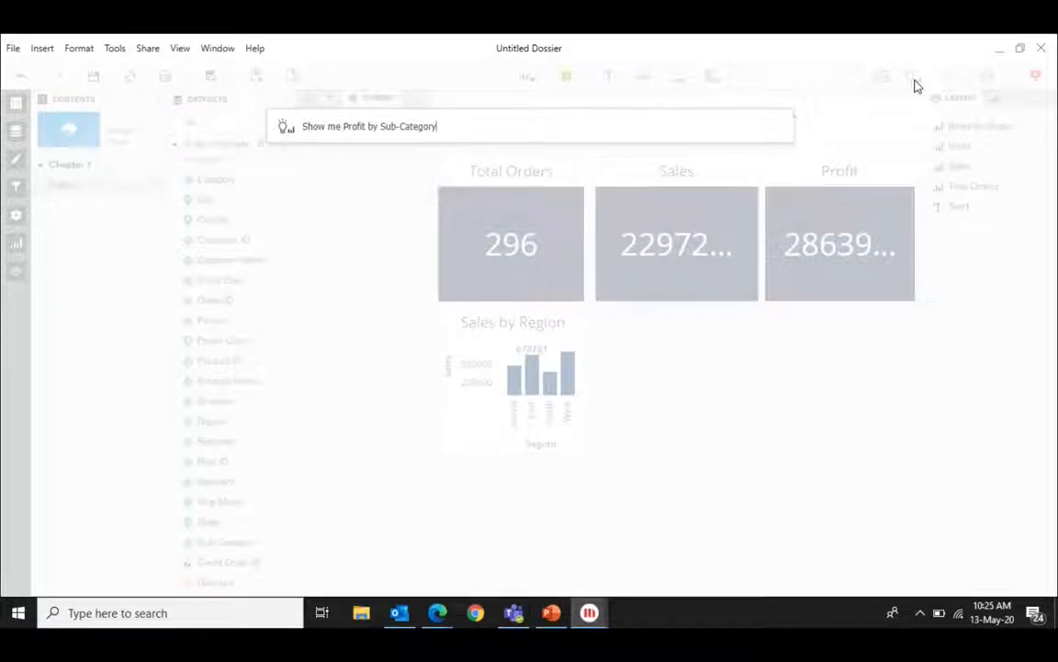
pyautogui.write('by')
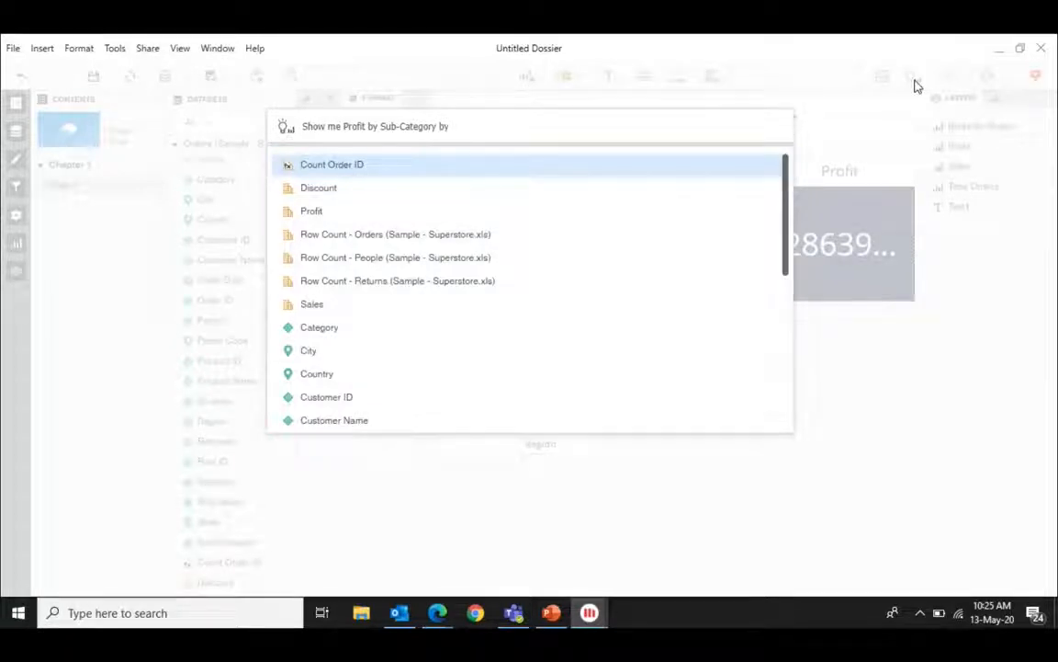
pyautogui.press('BackSpace')
pyautogui.press('BackSpace')
pyautogui.press('BackSpace')
pyautogui.write('in line chart')
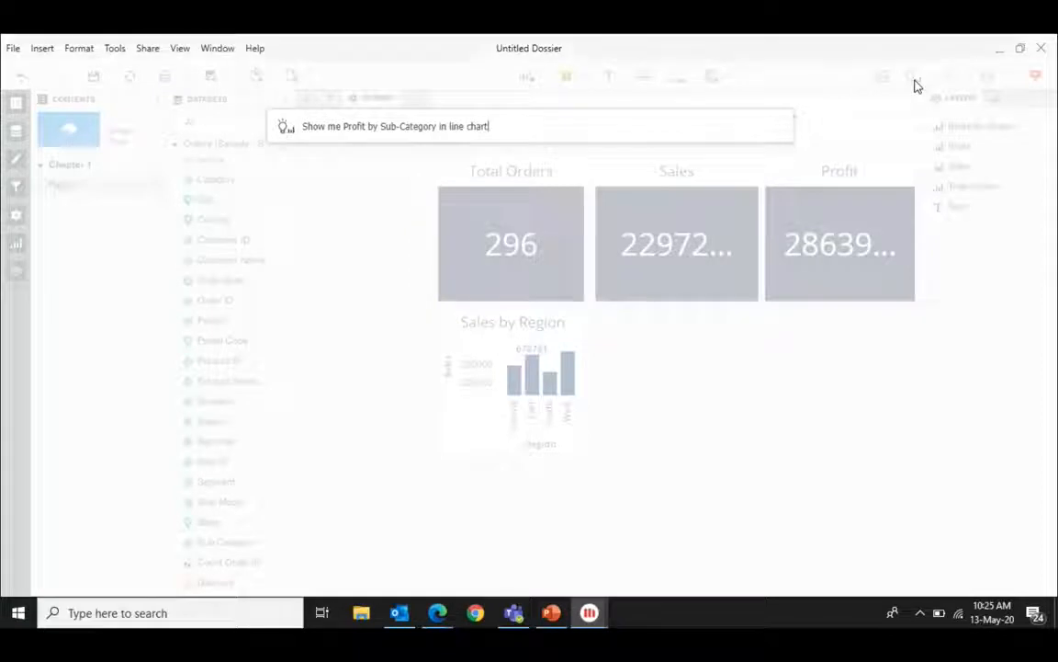
pyautogui.press('Return')
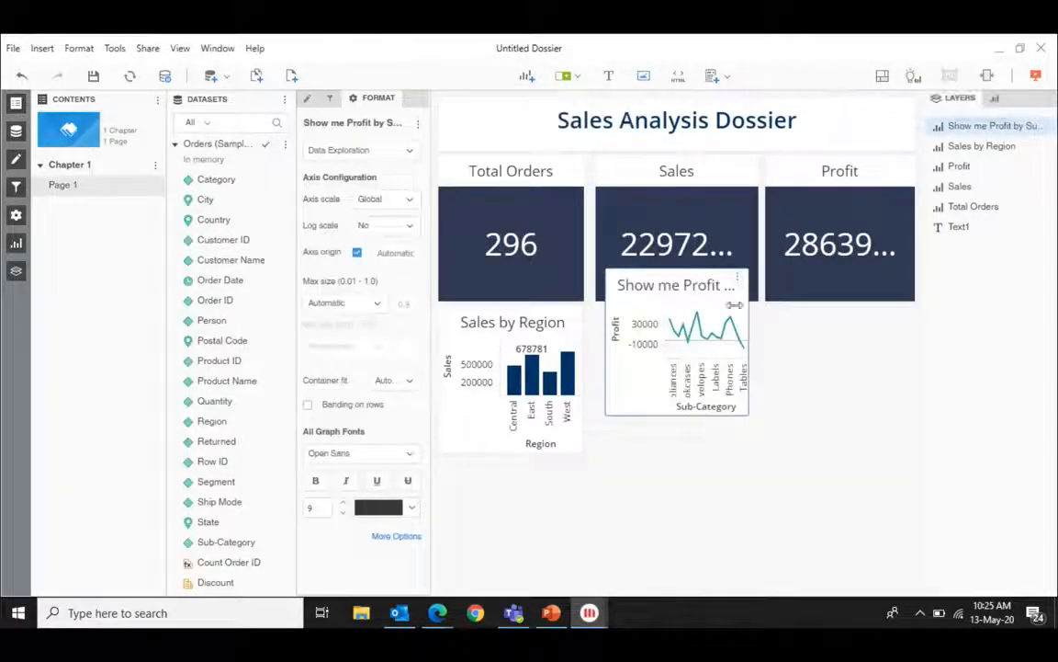
# - Place the Profit by Sub-Category line chart beside Sales by Region and widen it to span beneath the Sales and Profit cards
pyautogui.moveTo(651, 336); pyautogui.dragTo(677, 329)
pyautogui.moveTo(740, 353); pyautogui.dragTo(917, 360)
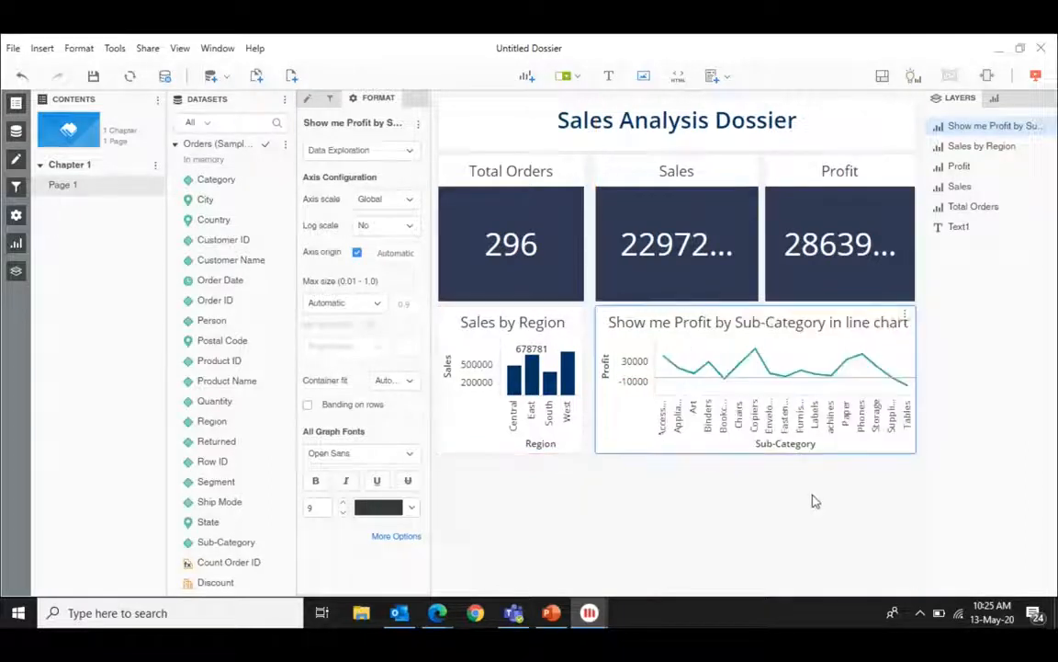
# - Preview the page in Presentation Mode, examine the maximized Profit by Sub-Category line chart, and restore the full page for editing
pyautogui.click(1036, 77)
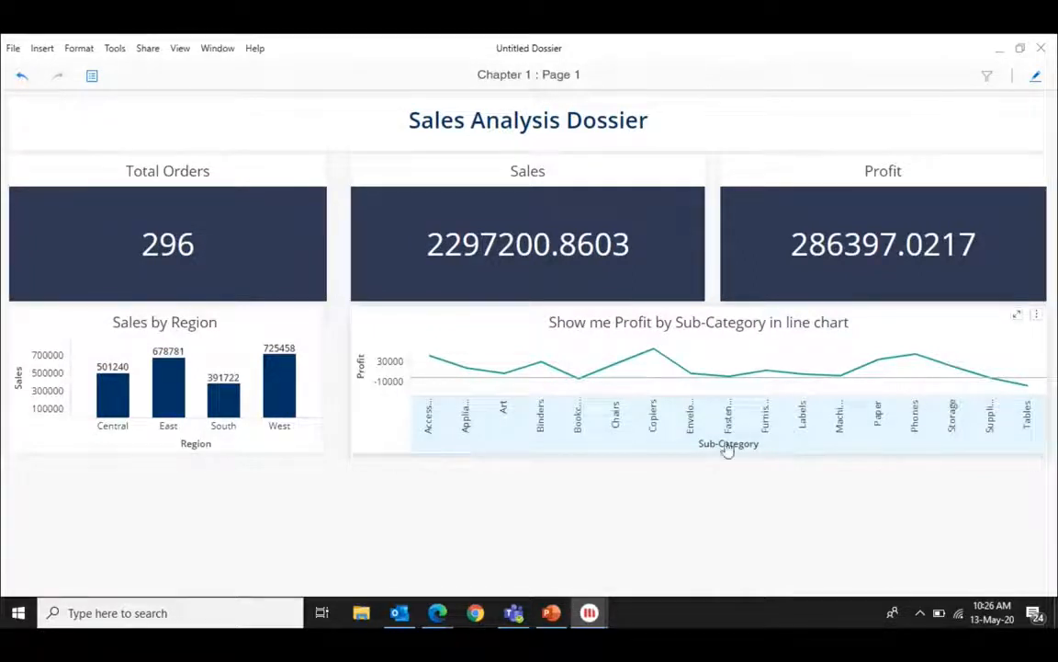
pyautogui.click(1017, 317)
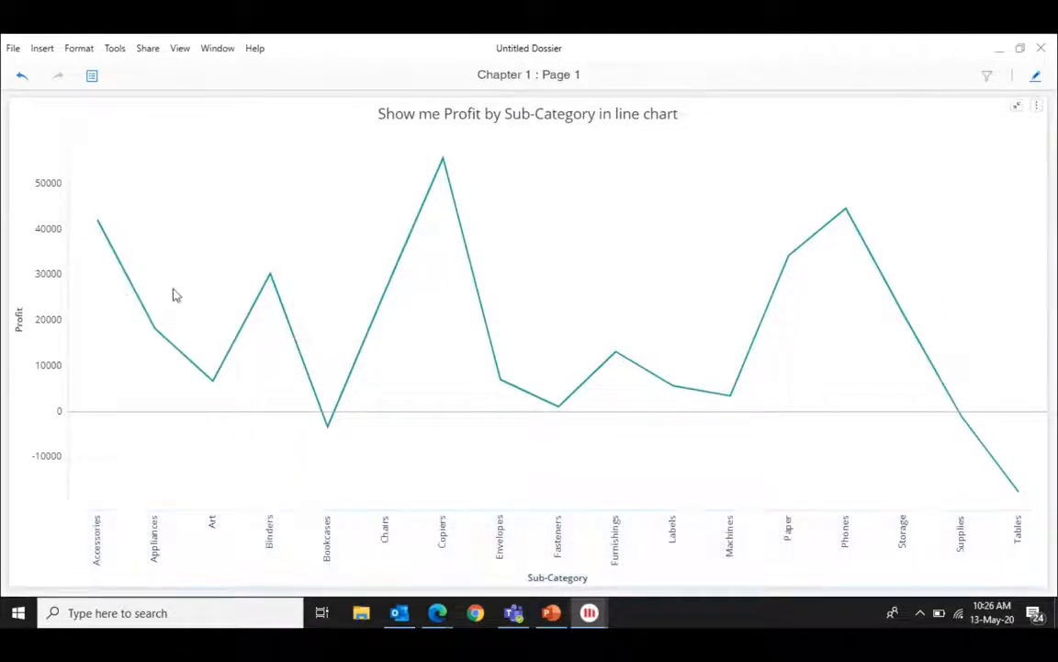
pyautogui.moveTo(99, 223)
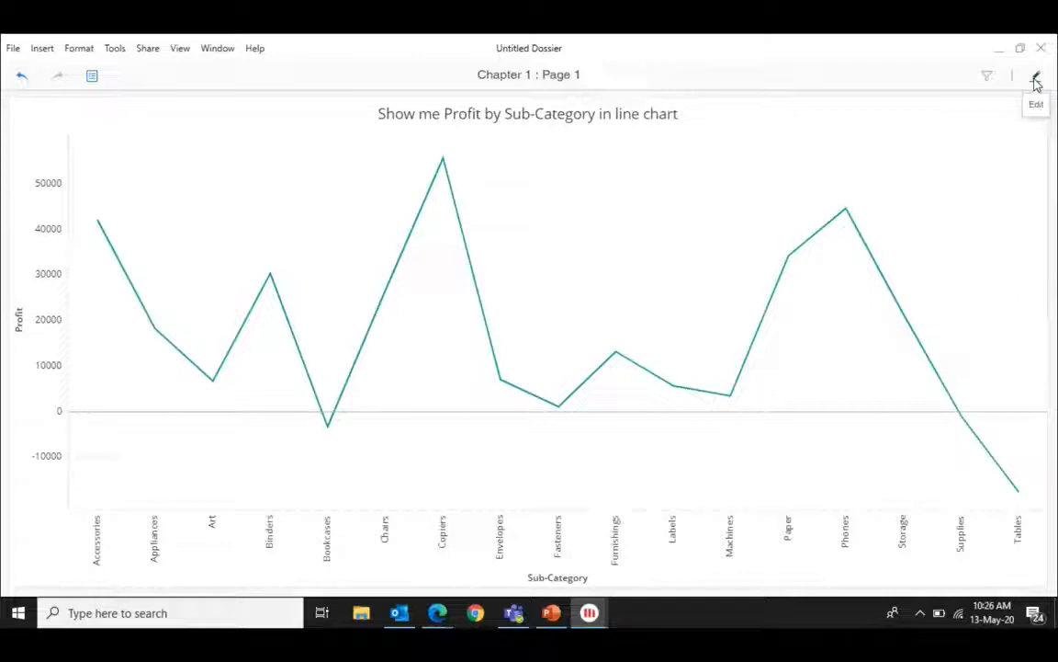
pyautogui.click(1037, 79)
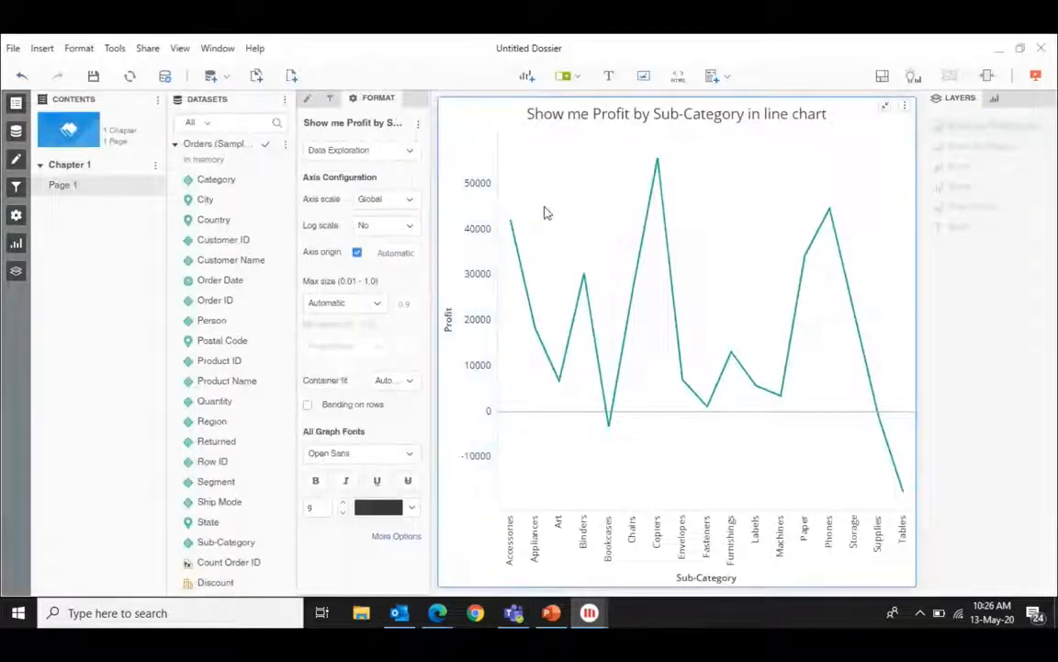
pyautogui.moveTo(509, 223)
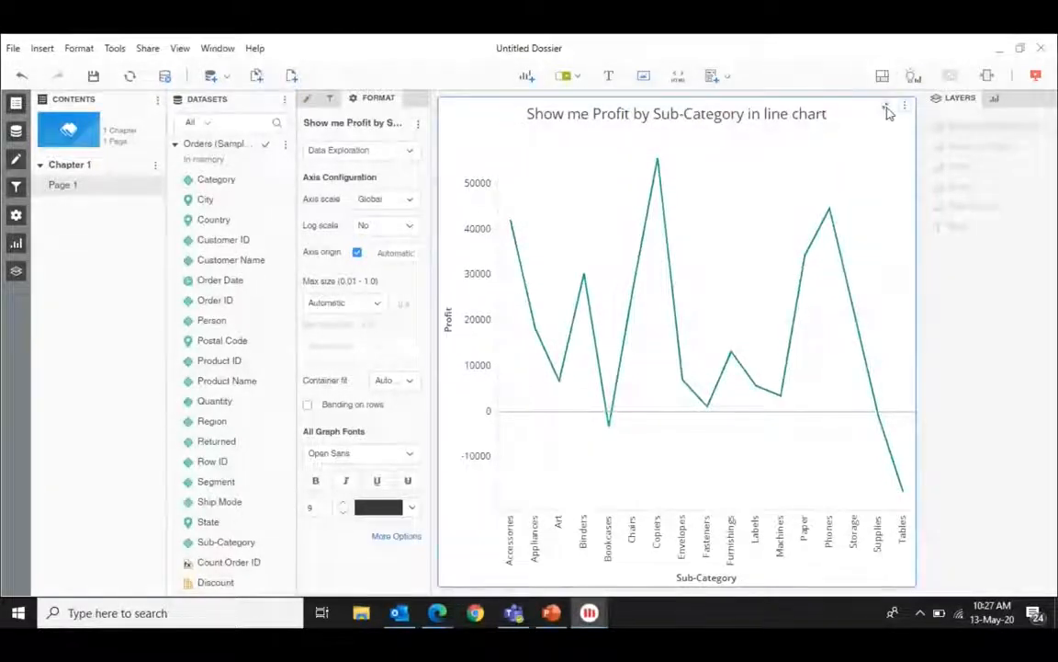
pyautogui.click(889, 109)
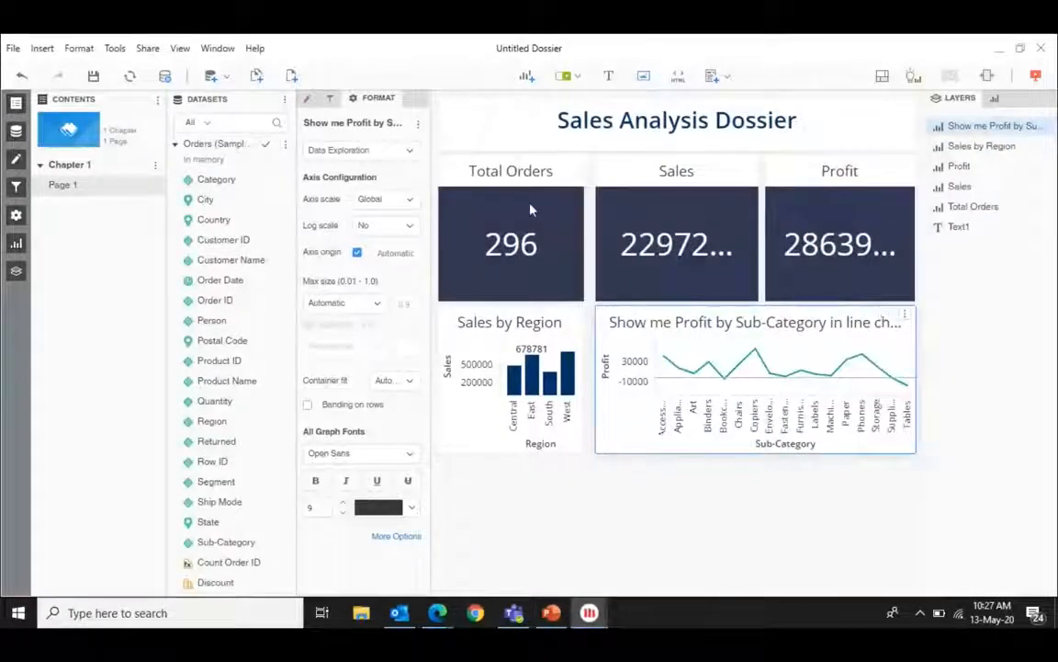
# - Turn on value data labels for the Profit by Sub-Category line chart
pyautogui.click(409, 151)
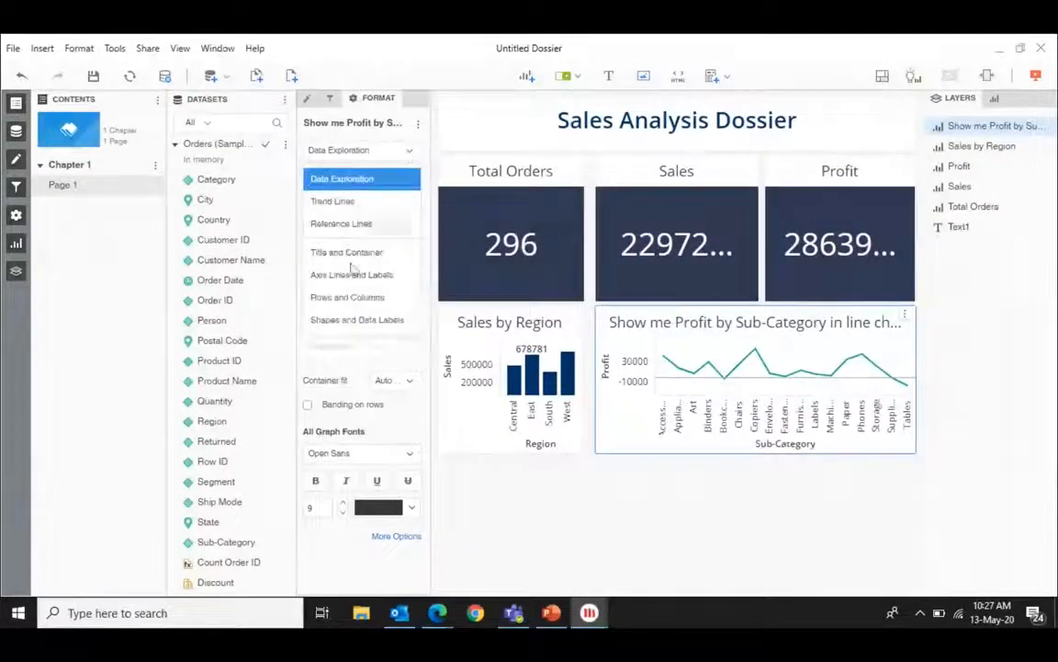
pyautogui.click(344, 320)
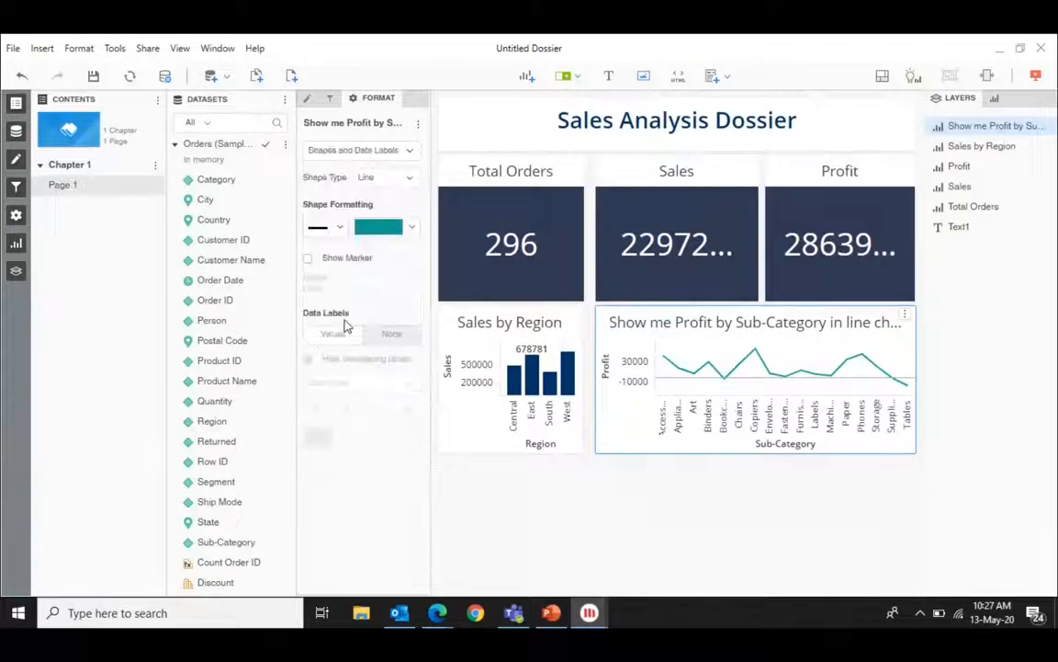
pyautogui.click(333, 334)
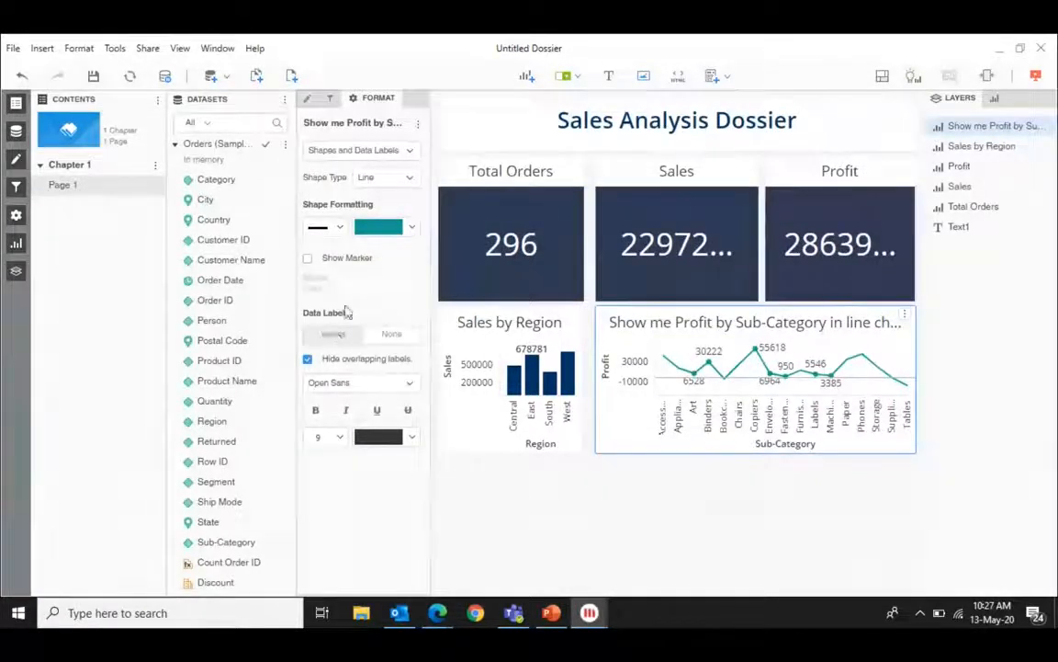
# - Change the line color of the Profit by Sub-Category chart to dark blue, keeping the thick line style
pyautogui.click(340, 228)
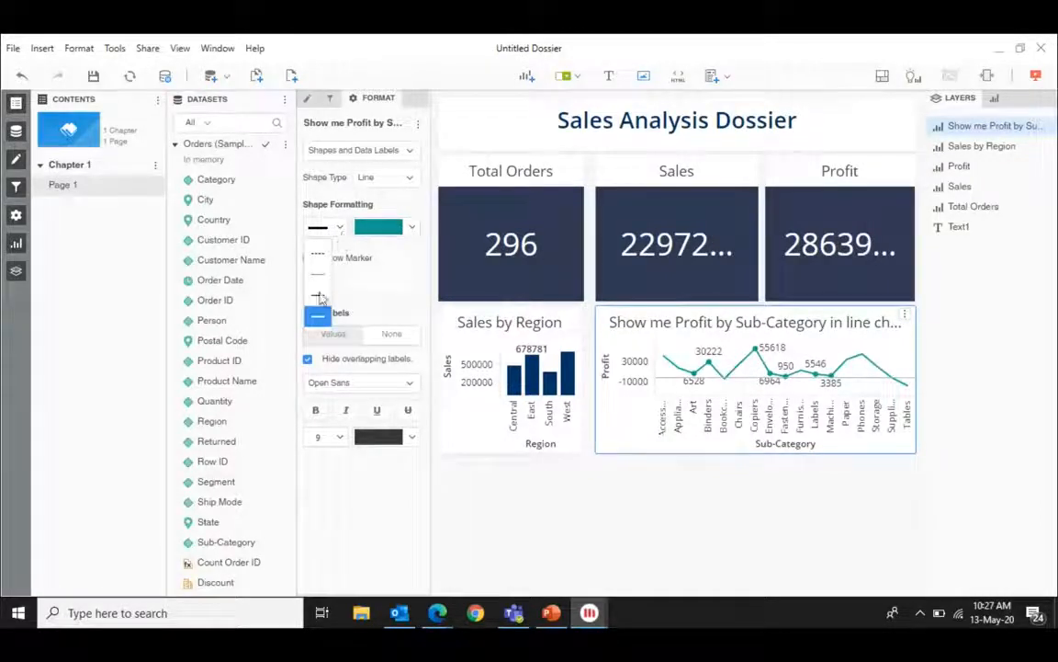
pyautogui.click(340, 230)
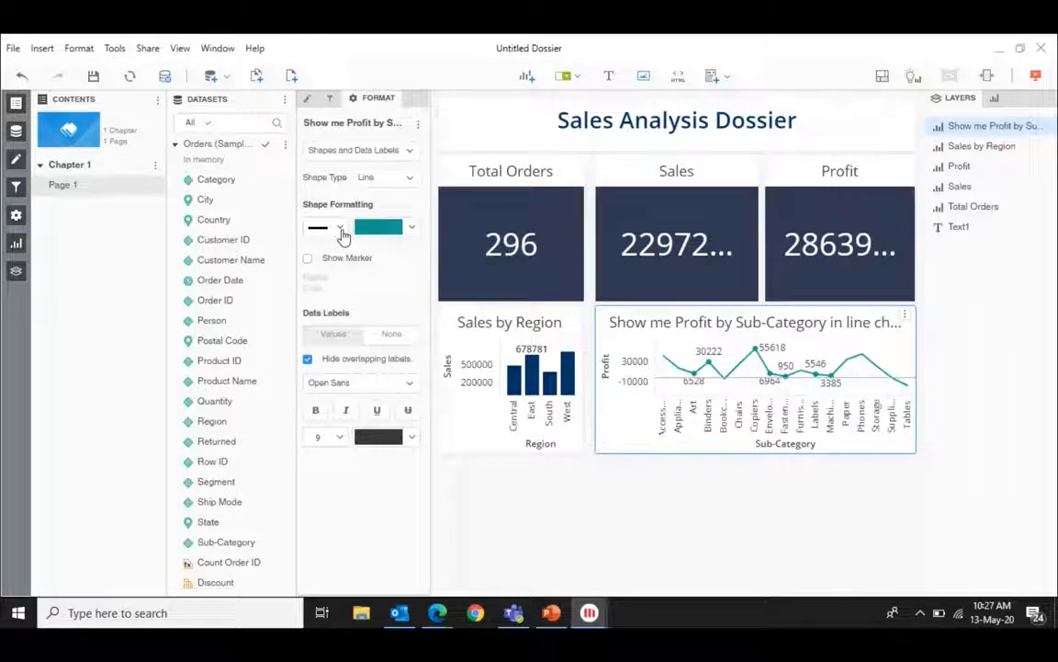
pyautogui.click(413, 228)
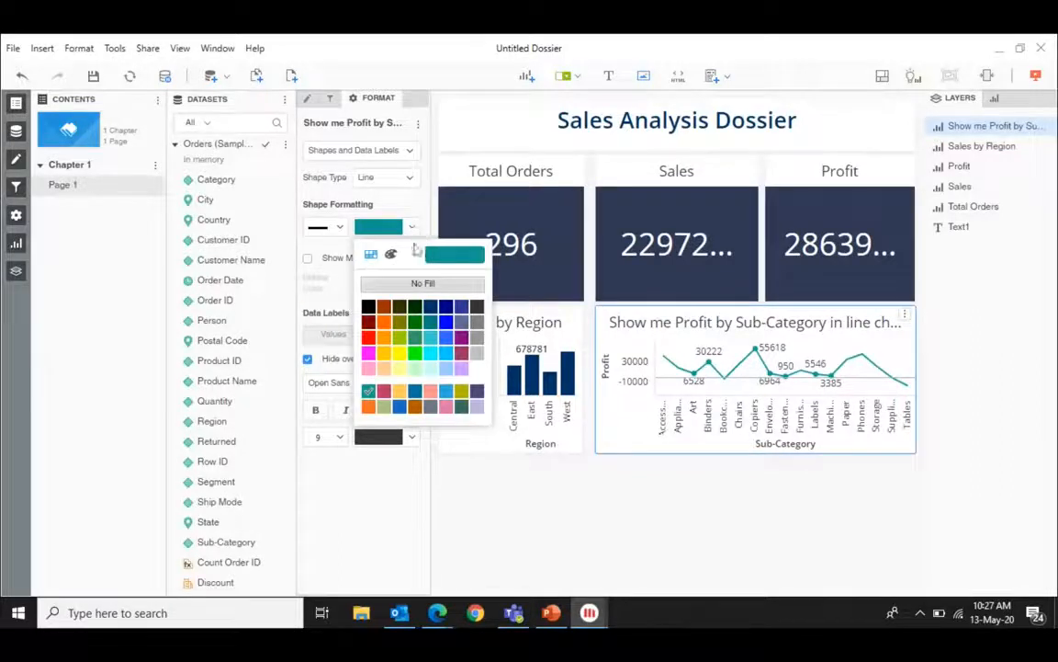
pyautogui.click(430, 305)
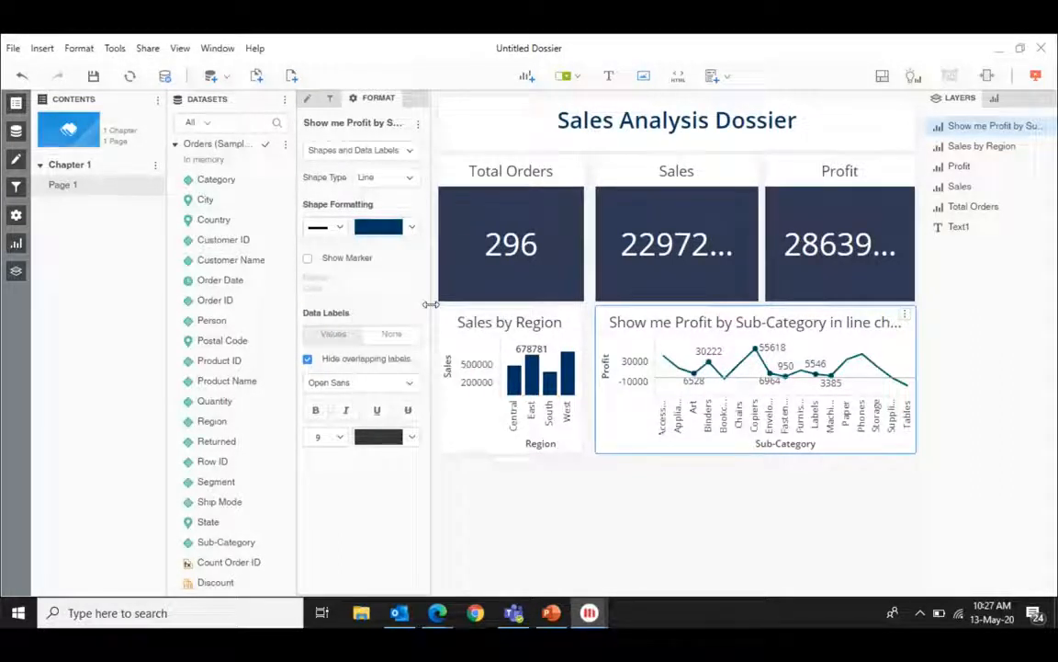
# - Widen the Total Orders and Profit cards to close the gaps on both sides of the Sales card
pyautogui.click(602, 256)
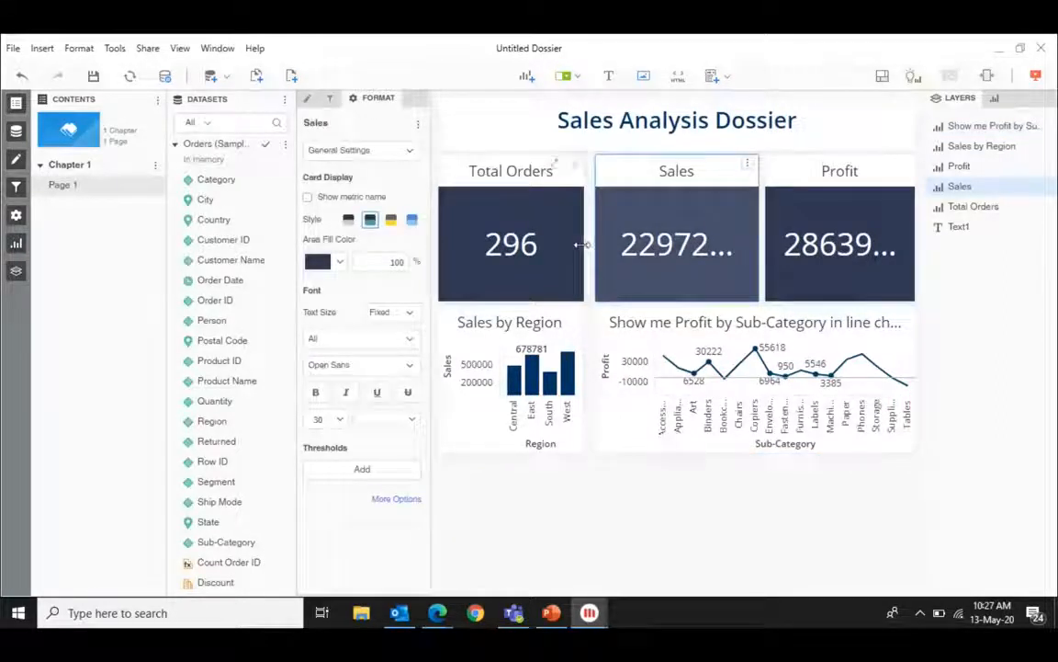
pyautogui.moveTo(596, 251); pyautogui.dragTo(598, 251)
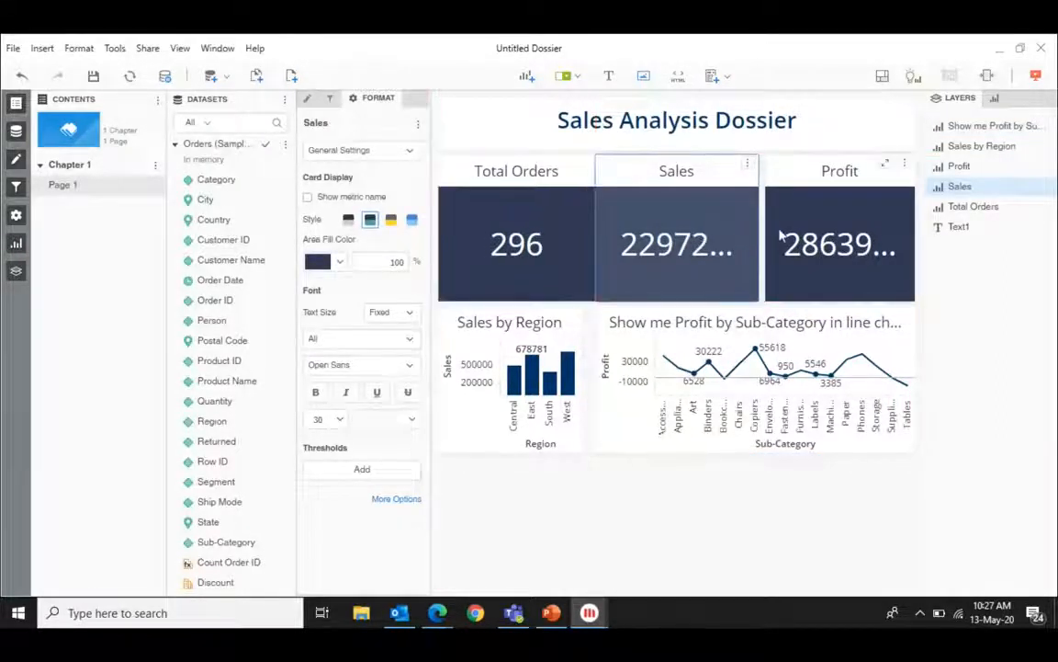
pyautogui.click(777, 237)
pyautogui.moveTo(766, 236); pyautogui.dragTo(760, 236)
pyautogui.click(615, 473)
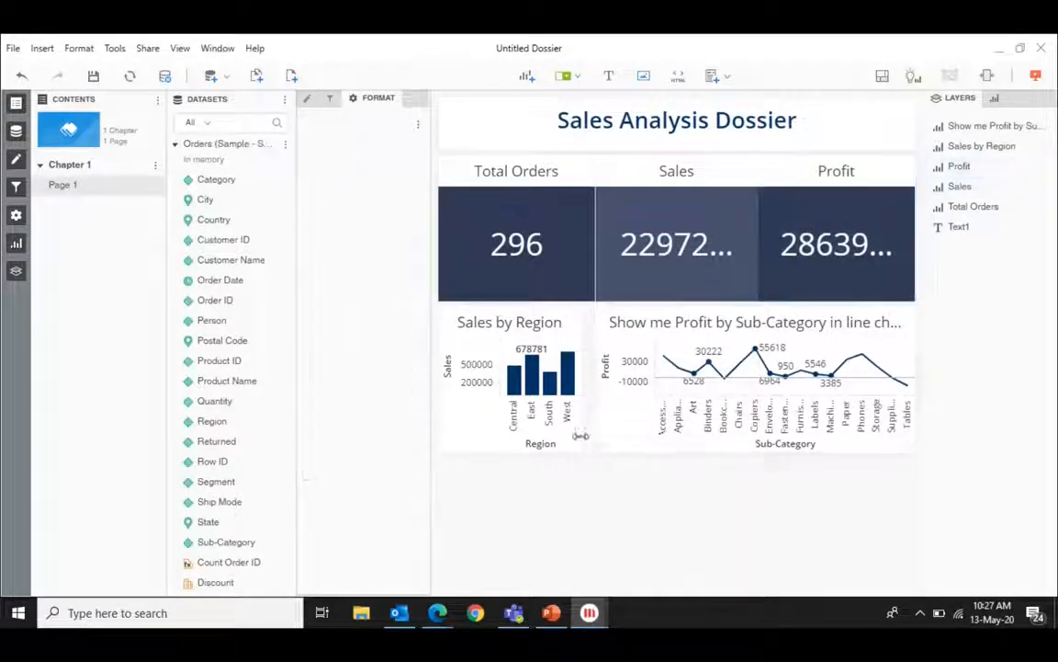
# - Widen the Sales by Region chart to match the Total Orders card and slightly narrow the line chart from its left edge
pyautogui.moveTo(579, 436); pyautogui.dragTo(634, 518)
pyautogui.click(636, 516)
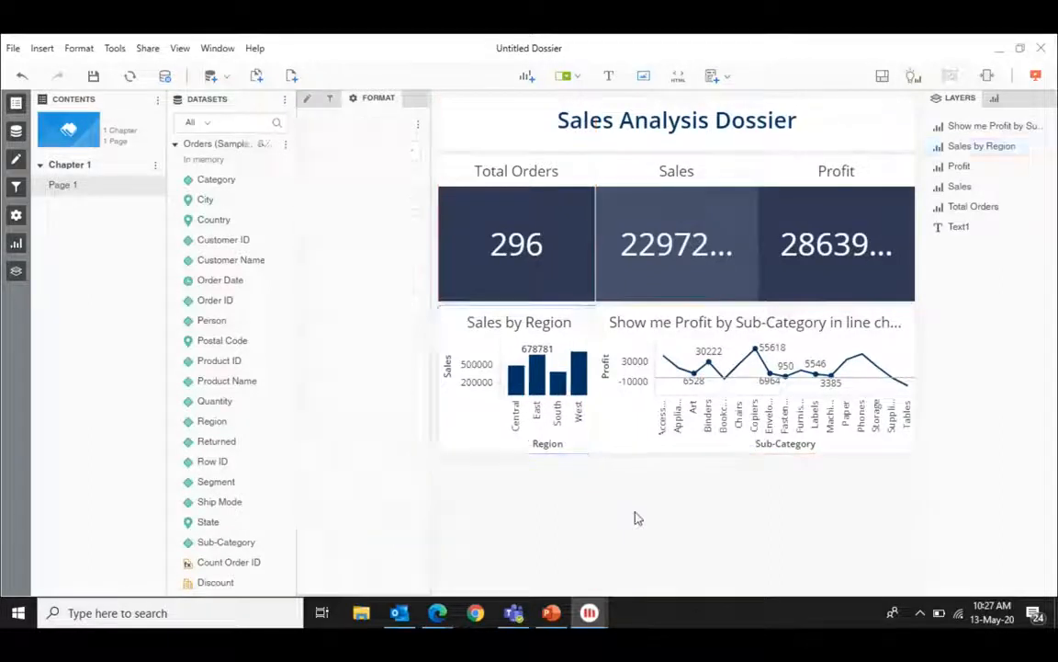
pyautogui.click(600, 414)
pyautogui.moveTo(599, 408); pyautogui.dragTo(602, 408)
pyautogui.click(582, 525)
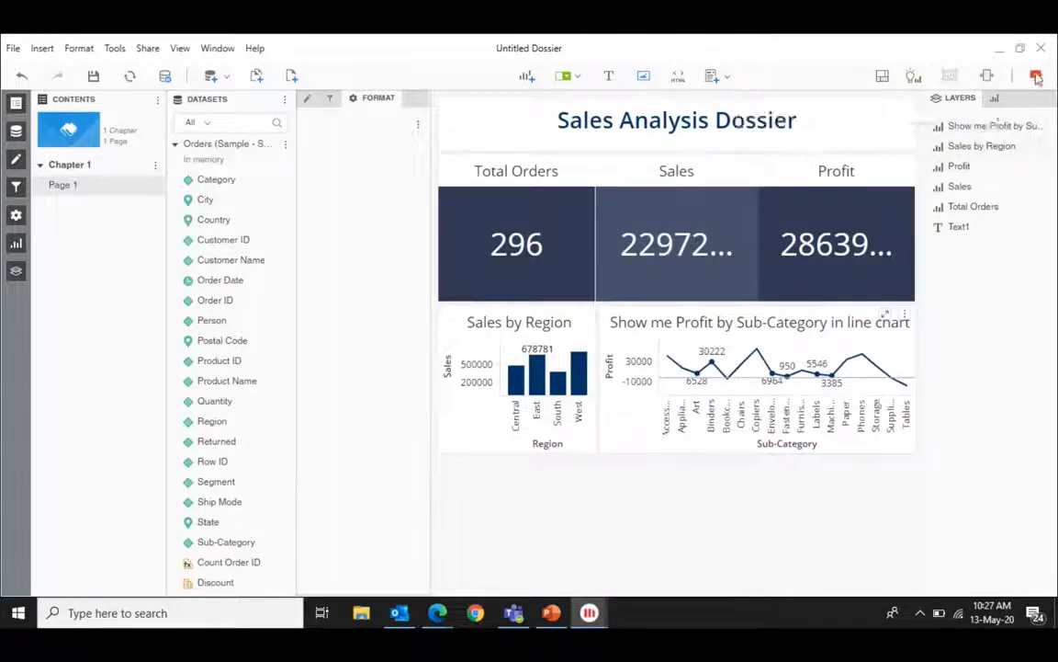
# - Preview the page in Presentation Mode and inspect the profit of the Copiers point on the line chart
pyautogui.click(1037, 77)
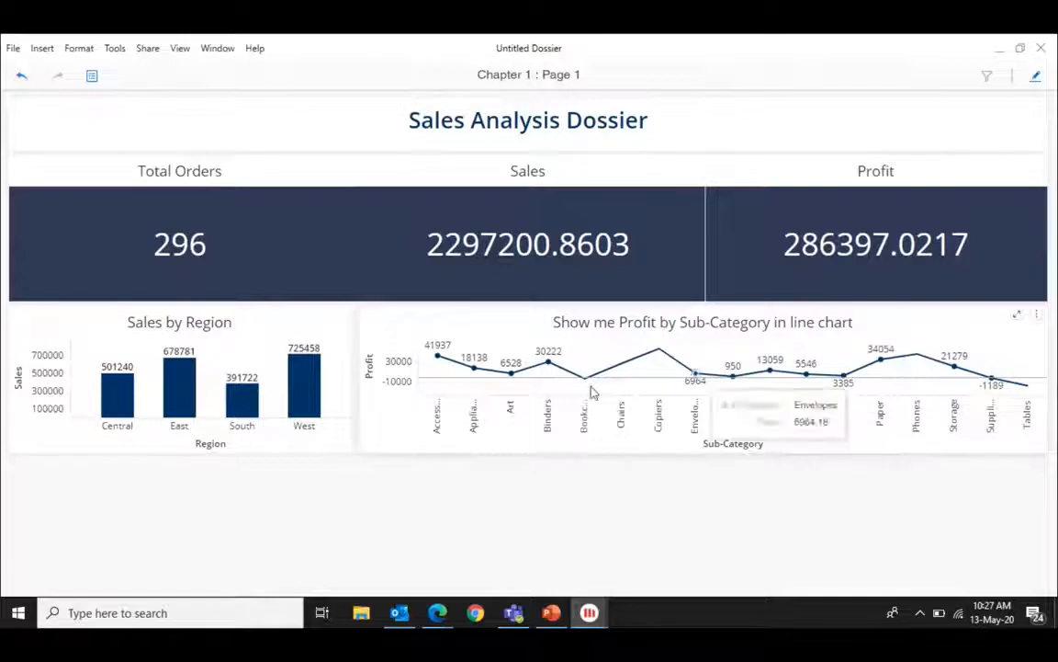
pyautogui.moveTo(668, 353)
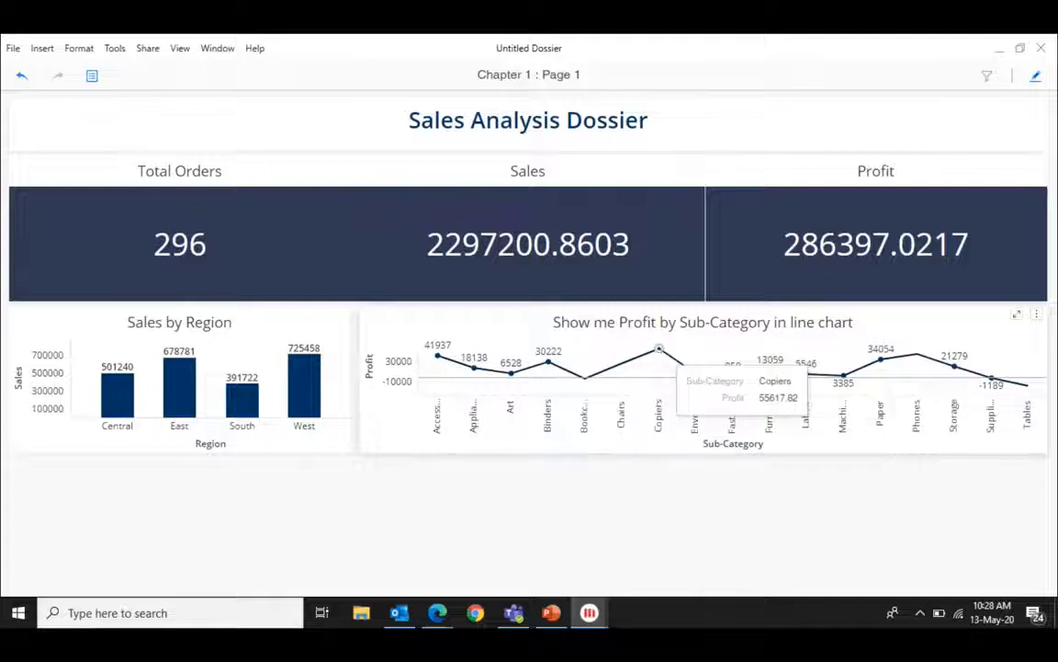
# - Maximize the Profit by Sub-Category line chart to examine its data points, leave Presentation Mode and restore the chart to its normal size
pyautogui.click(1017, 318)
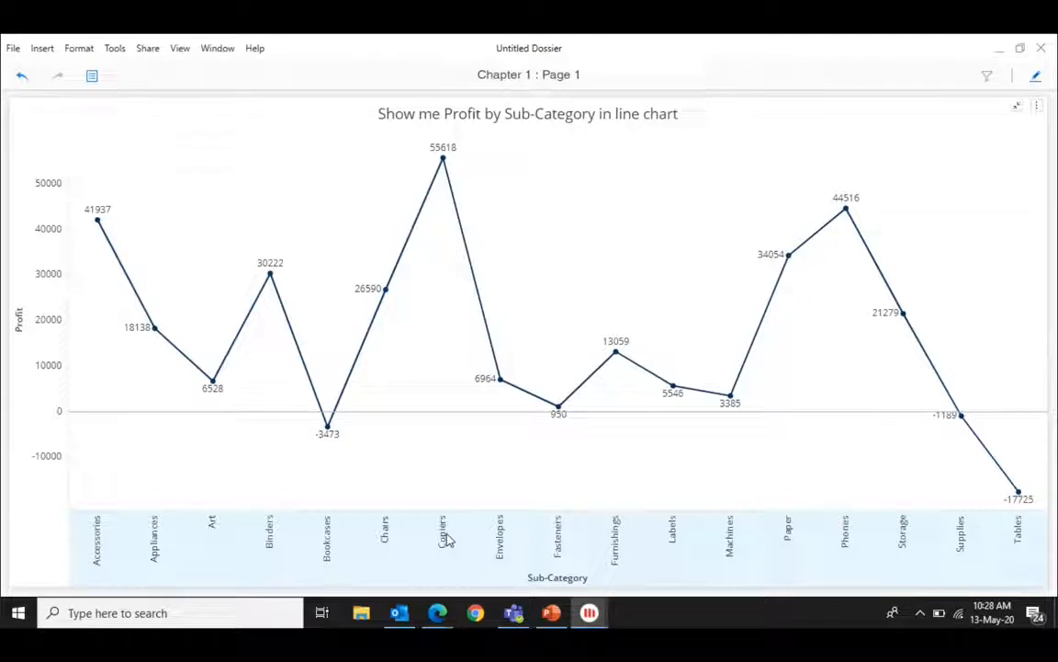
pyautogui.click(1018, 109)
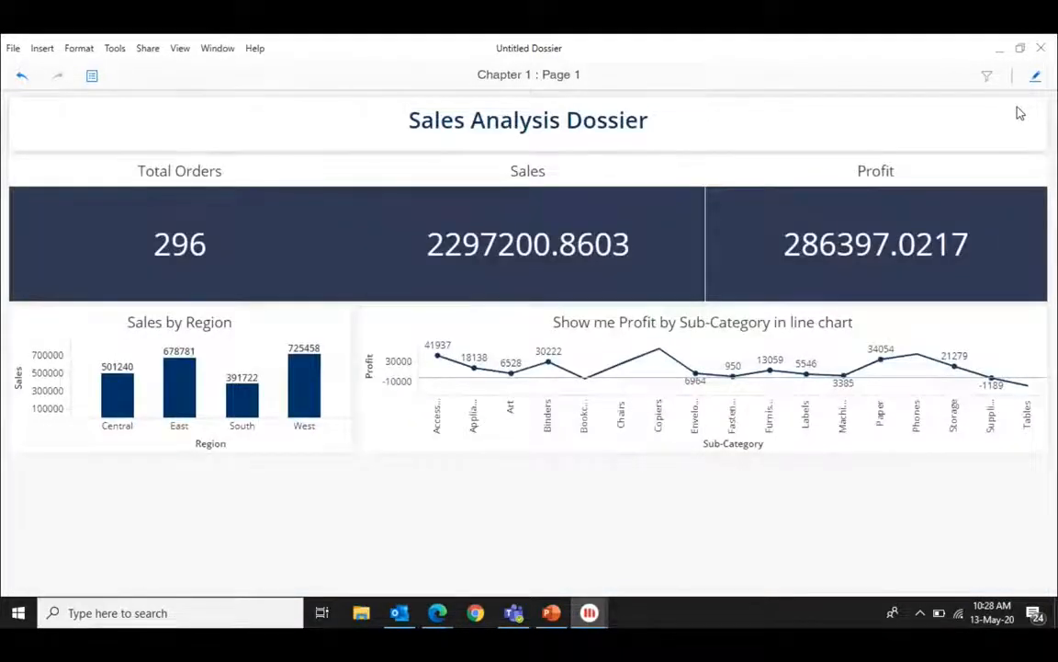
pyautogui.click(1018, 317)
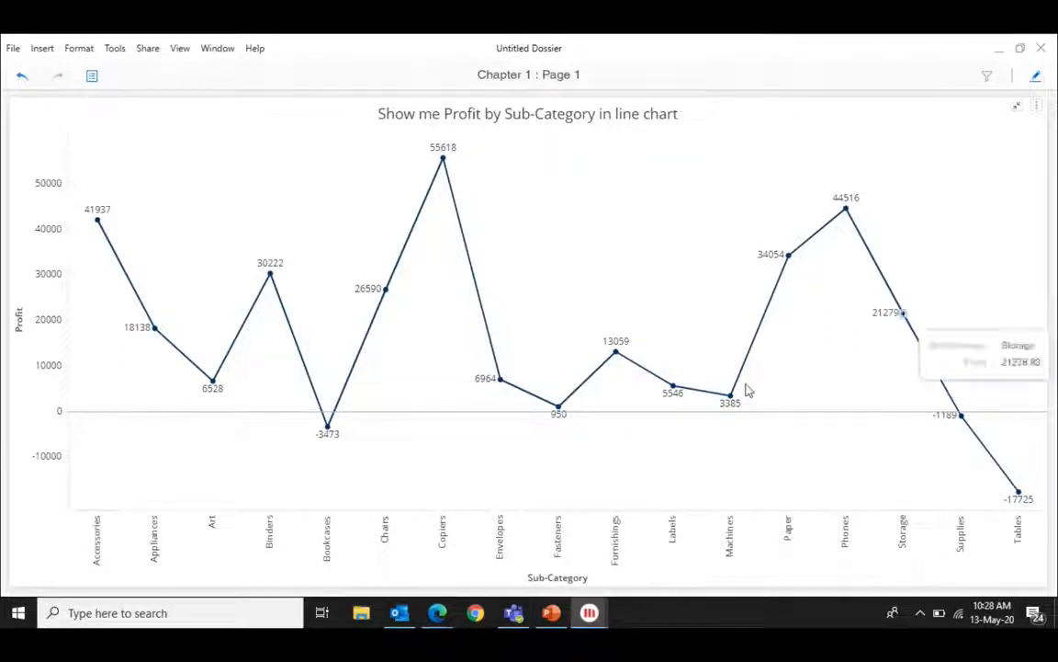
pyautogui.moveTo(748, 390)
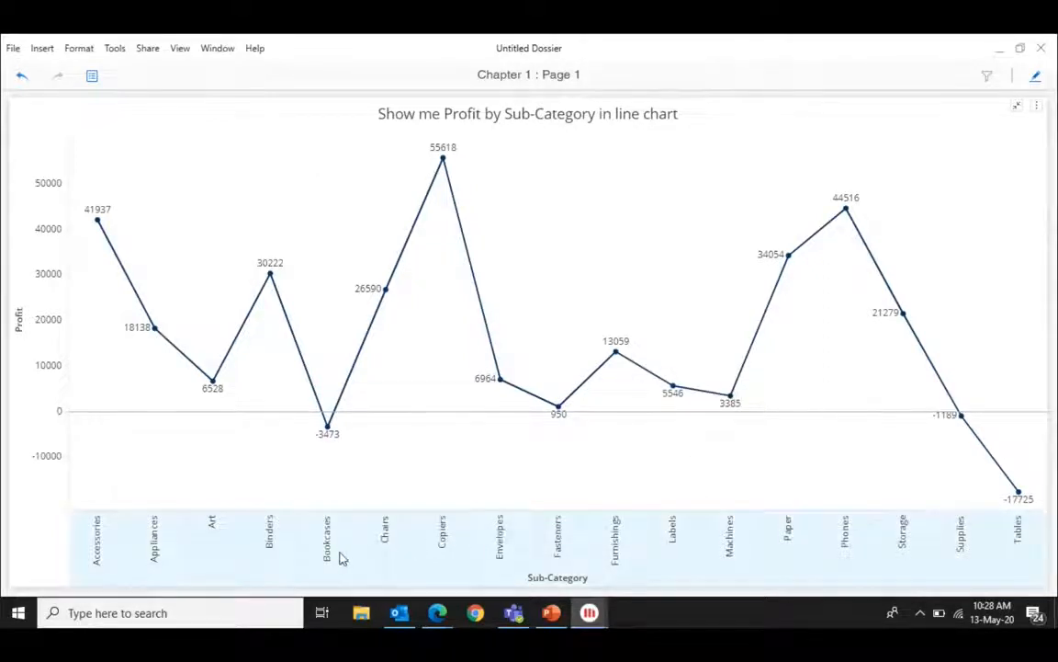
pyautogui.click(1037, 81)
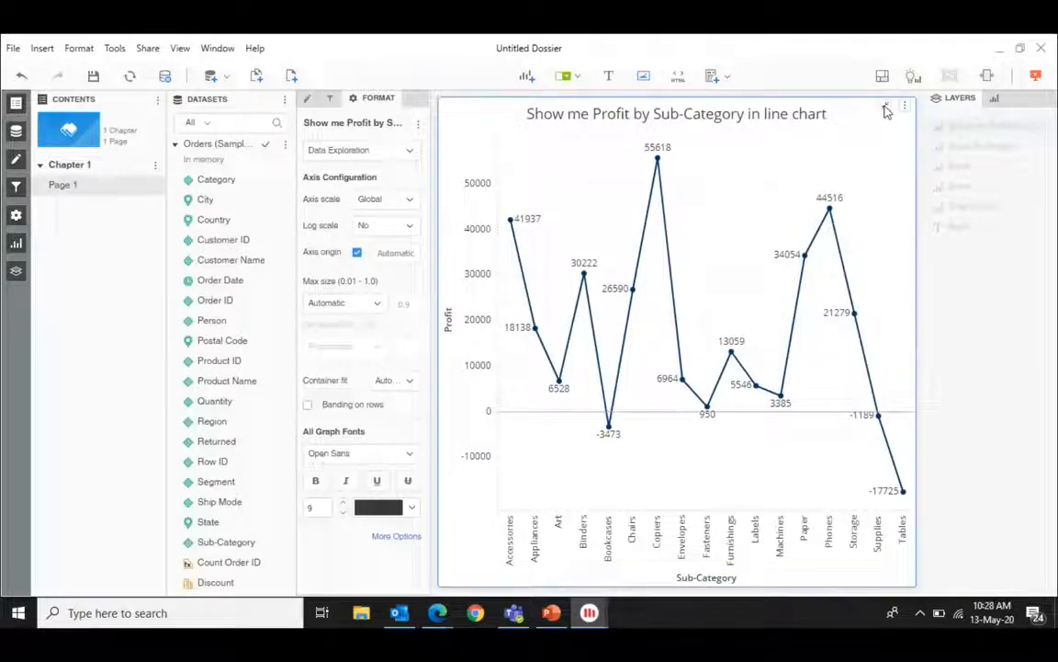
pyautogui.click(887, 109)
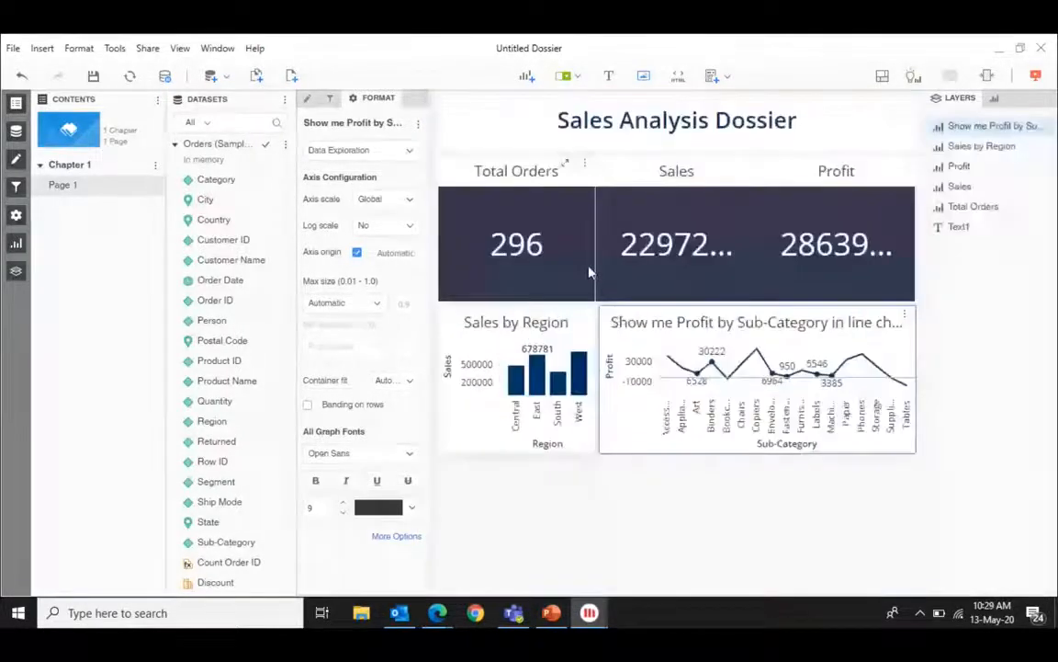
pyautogui.click(590, 272)
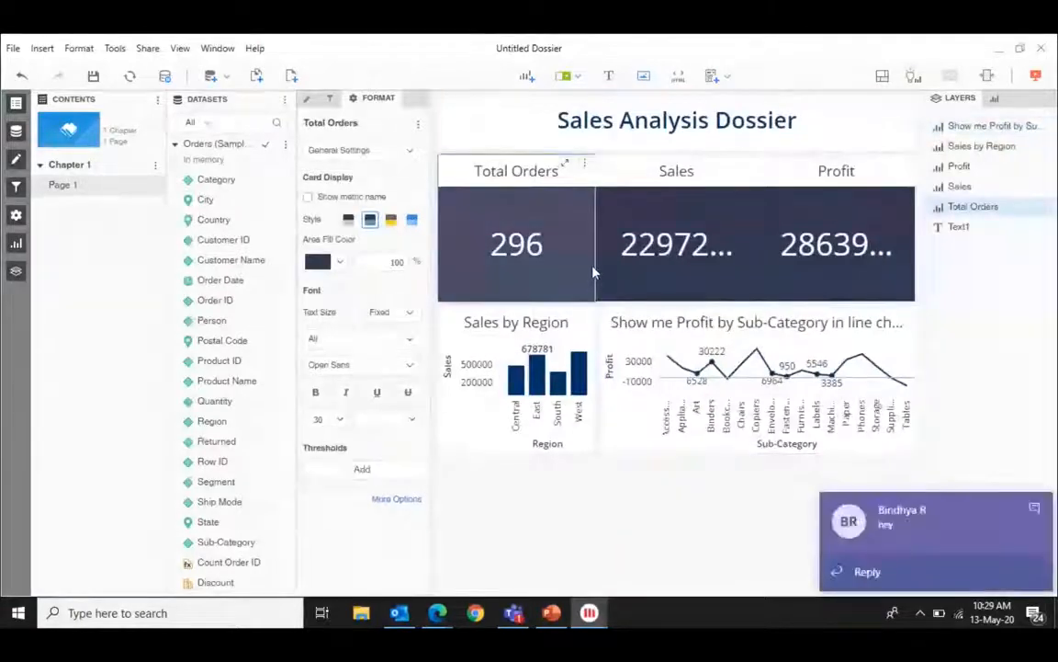
# - Switch to Microsoft Teams, reply "ya" to the incoming chat message and return to the dossier
pyautogui.click(513, 613)
pyautogui.click(501, 549)
pyautogui.write('ya')
pyautogui.press('Return')
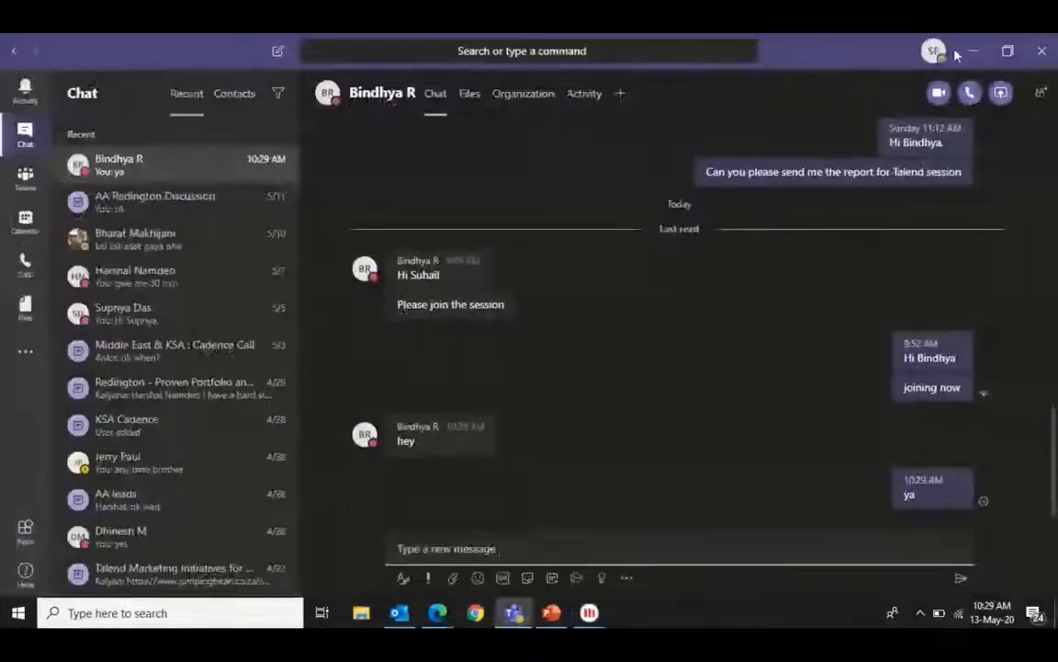
pyautogui.click(975, 52)
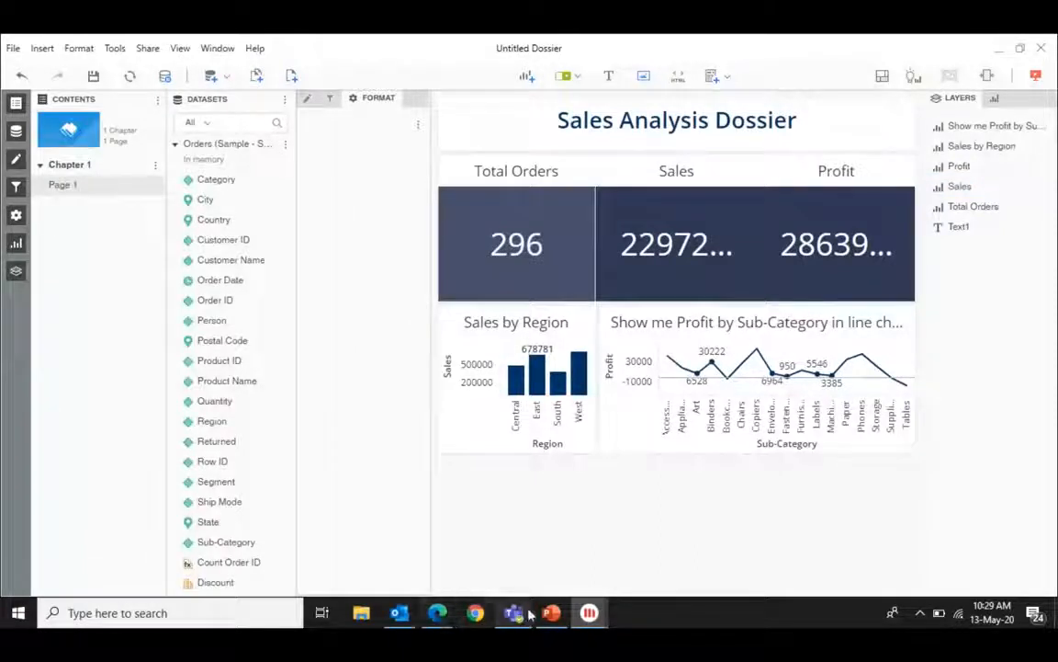
# - Switch to the Zoho meeting in the browser, check its attendee list and return to the dossier
pyautogui.moveTo(444, 621)
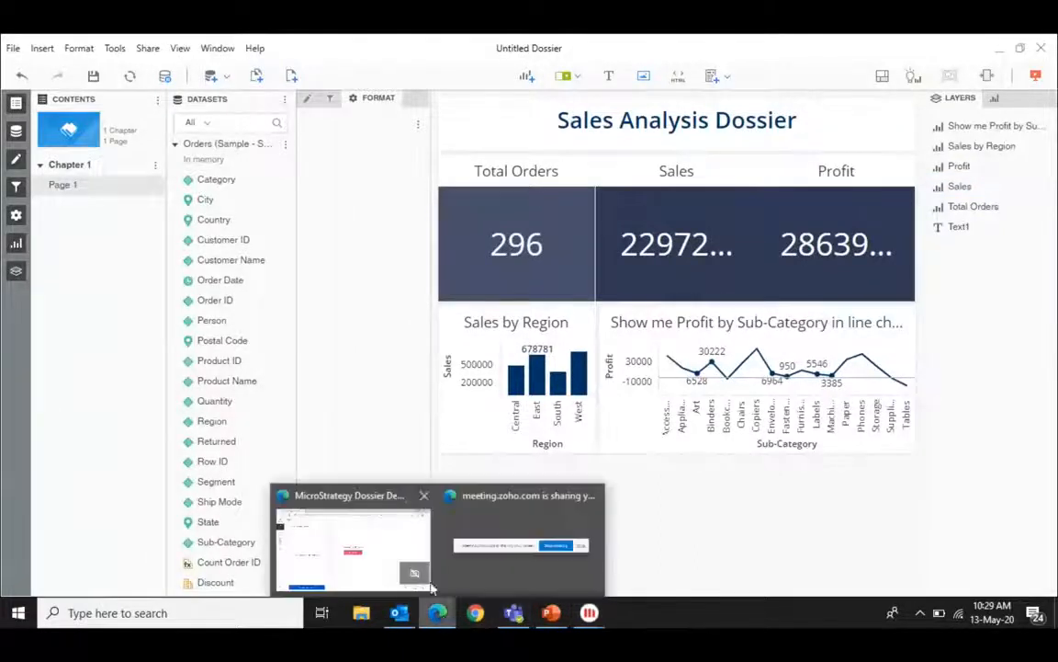
pyautogui.click(370, 542)
pyautogui.click(20, 112)
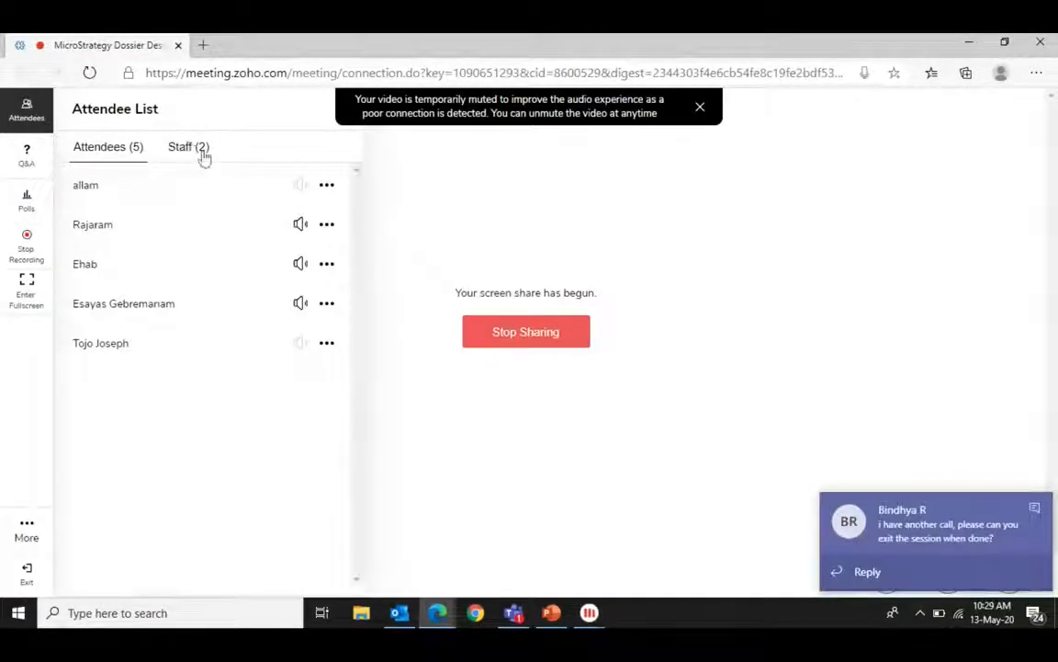
pyautogui.click(965, 41)
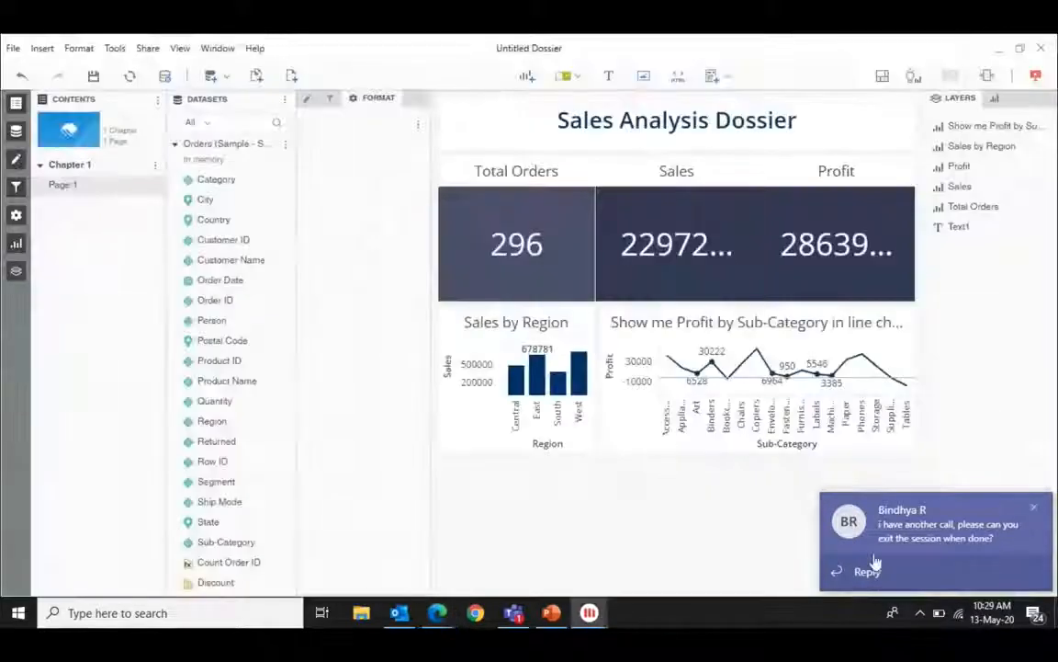
pyautogui.click(924, 572)
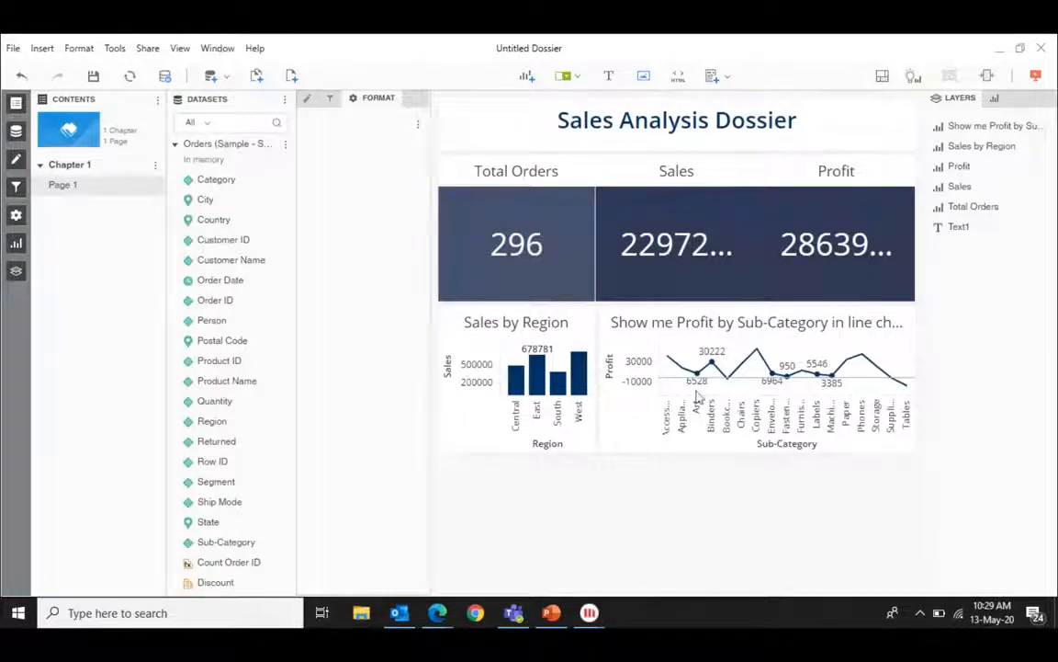
# - Adjust the edge of the Total Orders card where it borders the Sales card
pyautogui.click(601, 286)
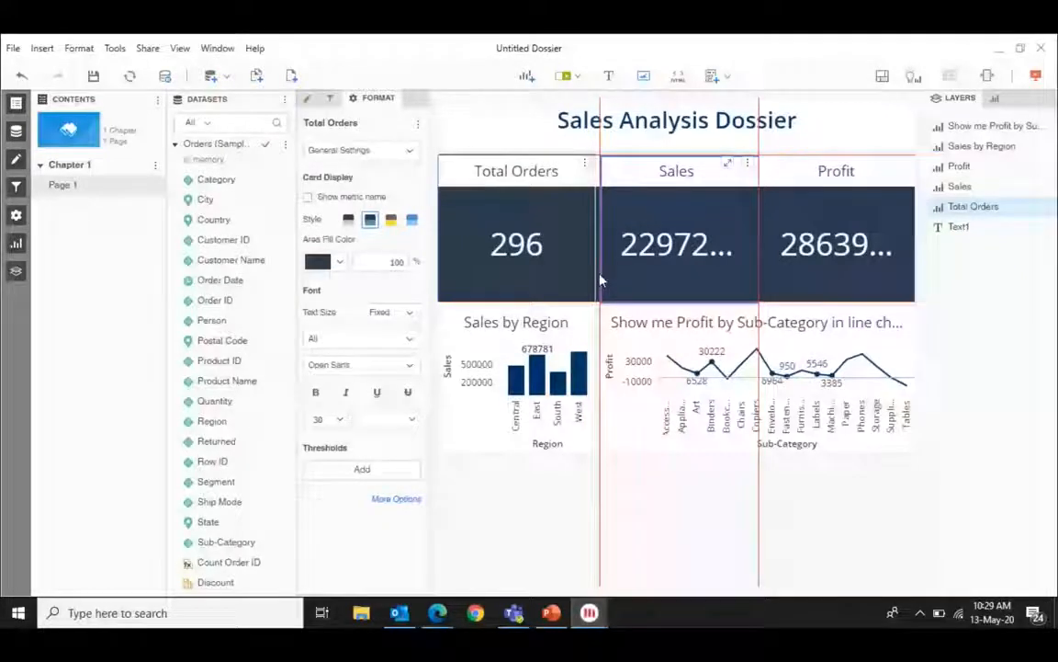
pyautogui.moveTo(600, 280); pyautogui.dragTo(597, 280)
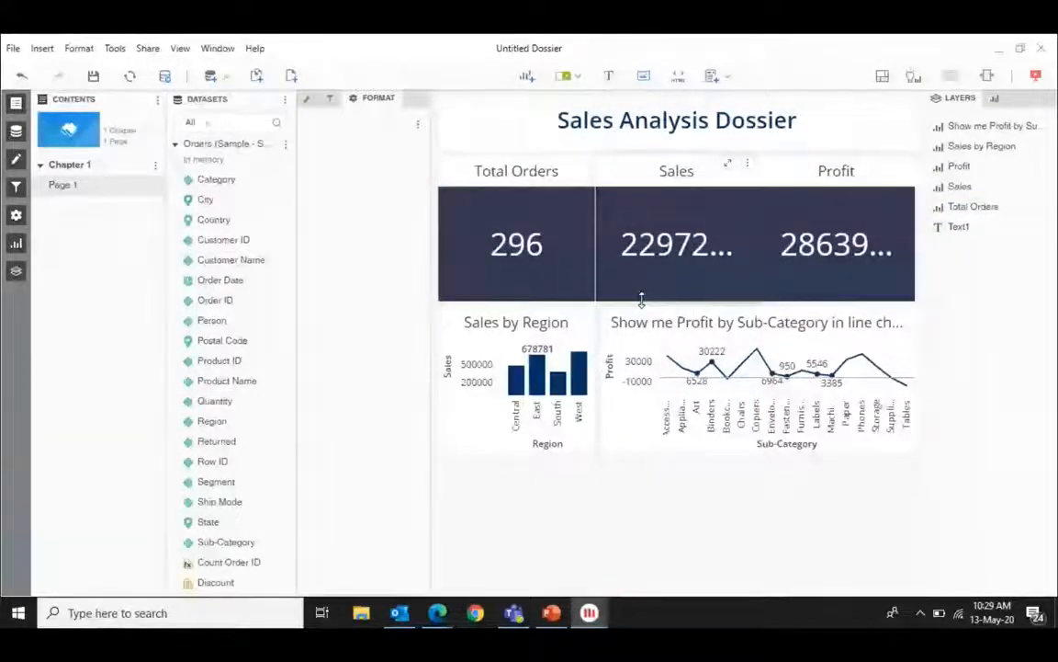
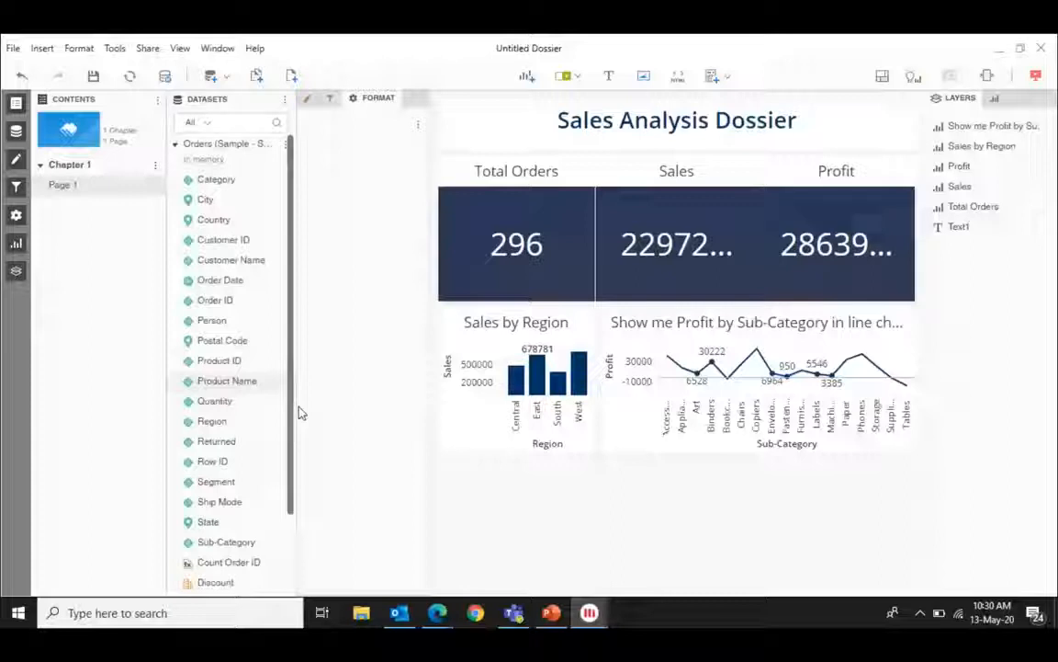
# - Generate a visualization from the natural-language query "Show me Sales by product in a grid"
pyautogui.click(913, 77)
pyautogui.write('Sho')
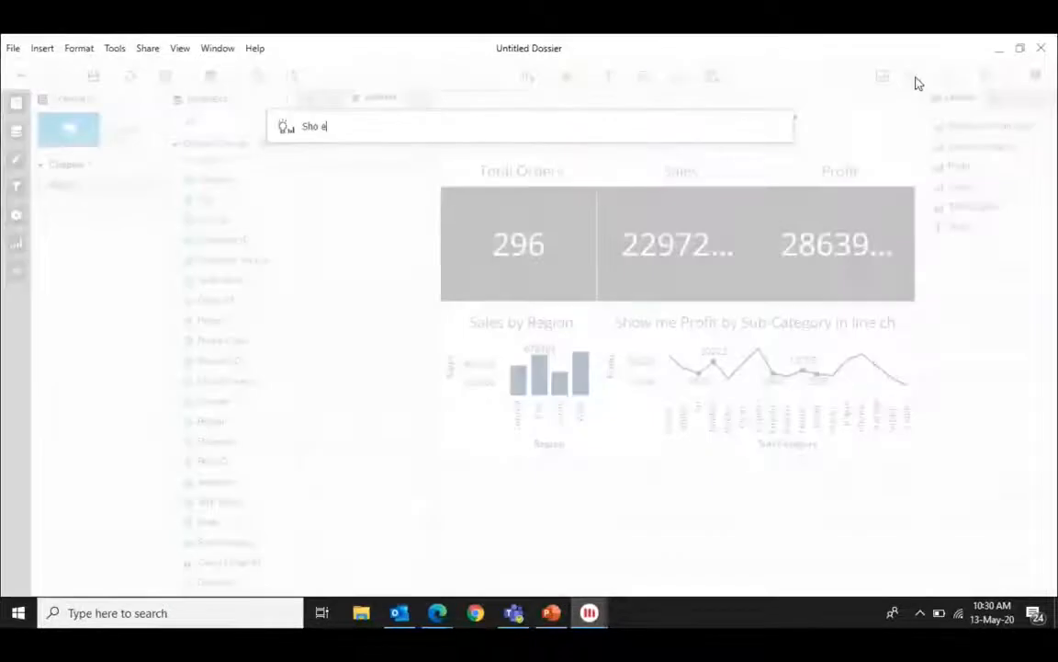
pyautogui.write('w ')
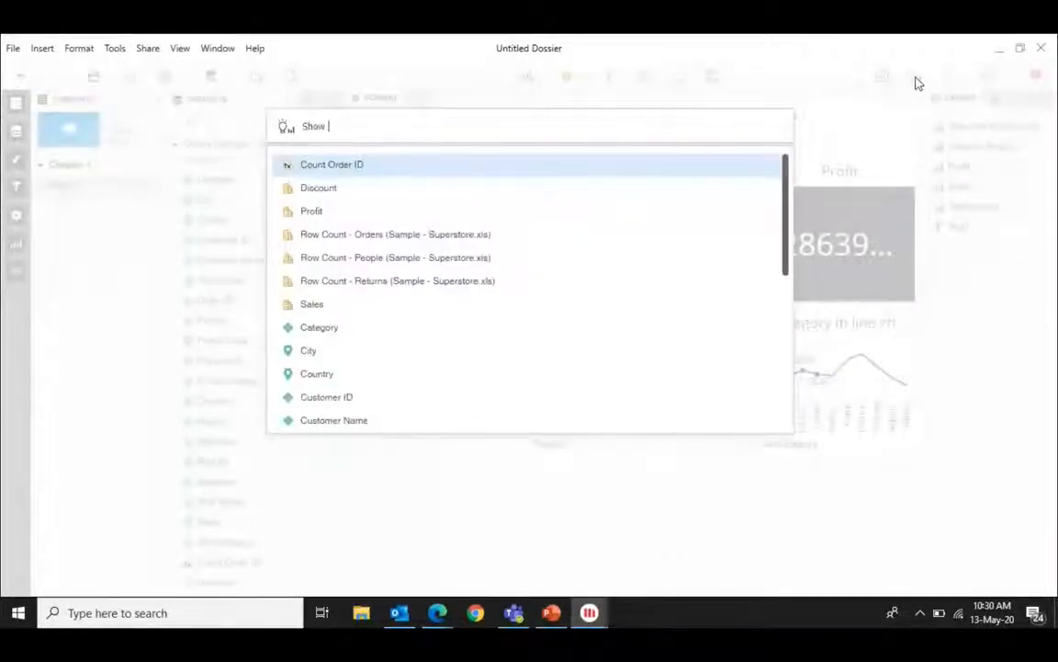
pyautogui.write('me Prof')
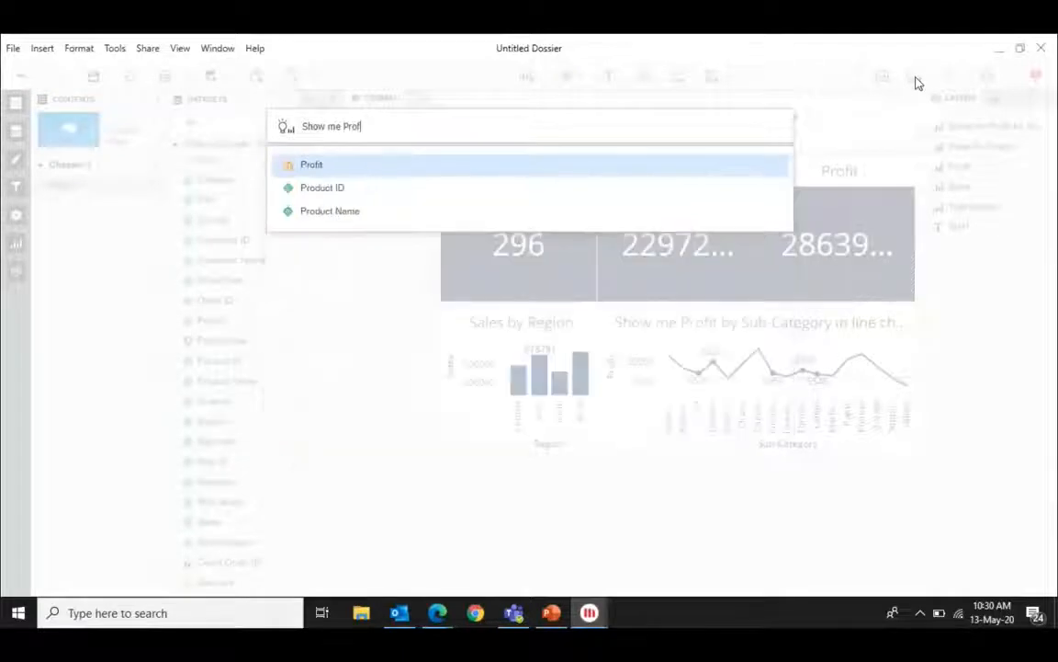
pyautogui.write('t')
pyautogui.press('BackSpace')
pyautogui.press('BackSpace')
pyautogui.press('BackSpace')
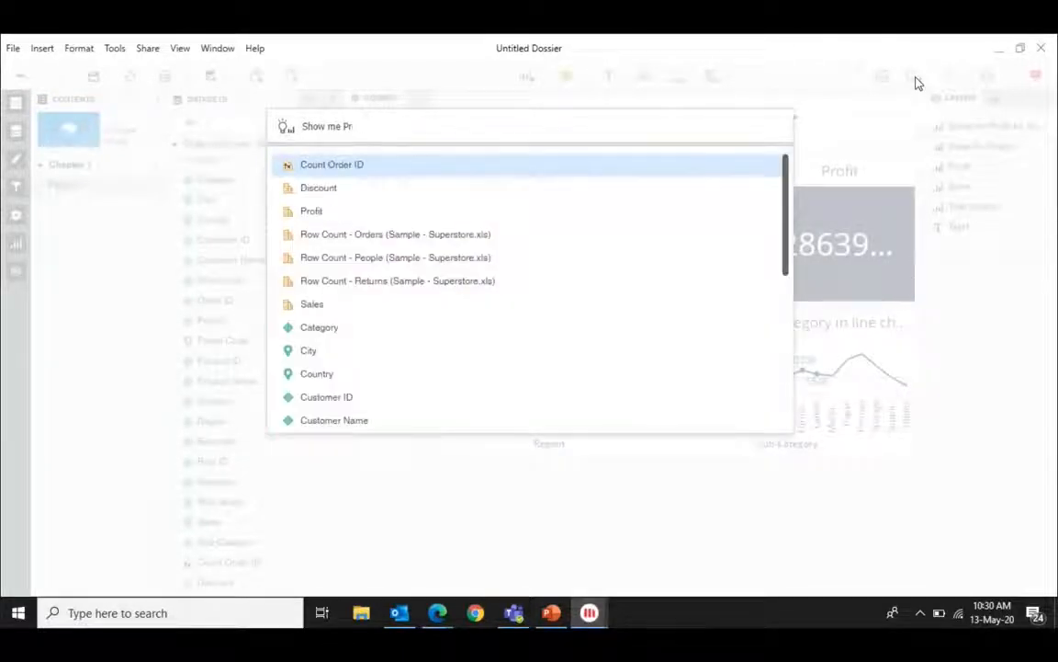
pyautogui.press('BackSpace')
pyautogui.press('BackSpace')
pyautogui.write('Sale')
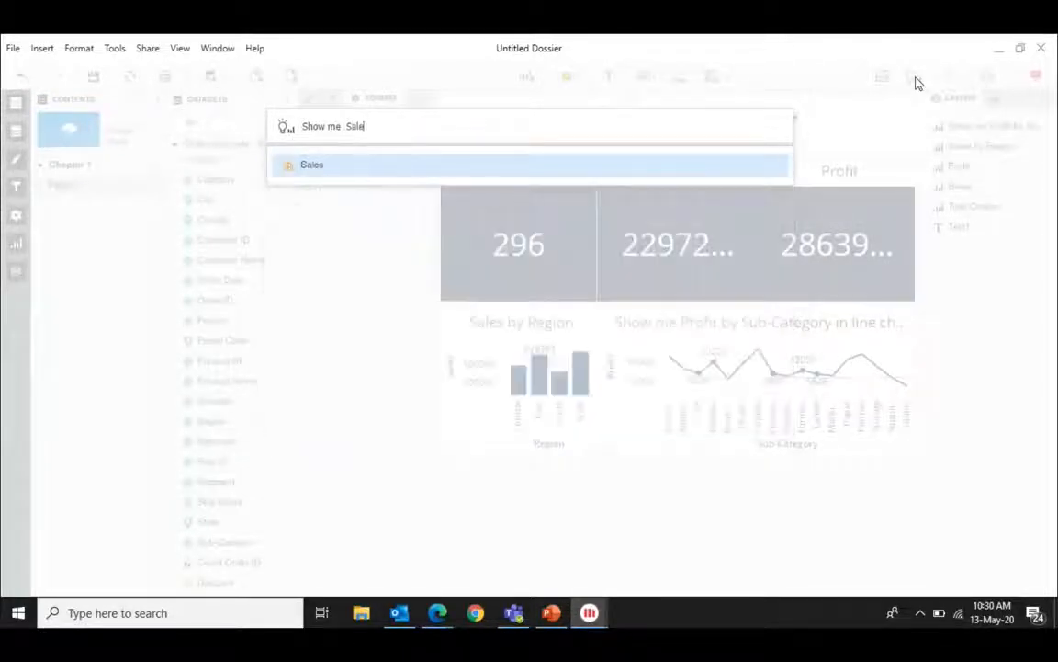
pyautogui.write('s by ')
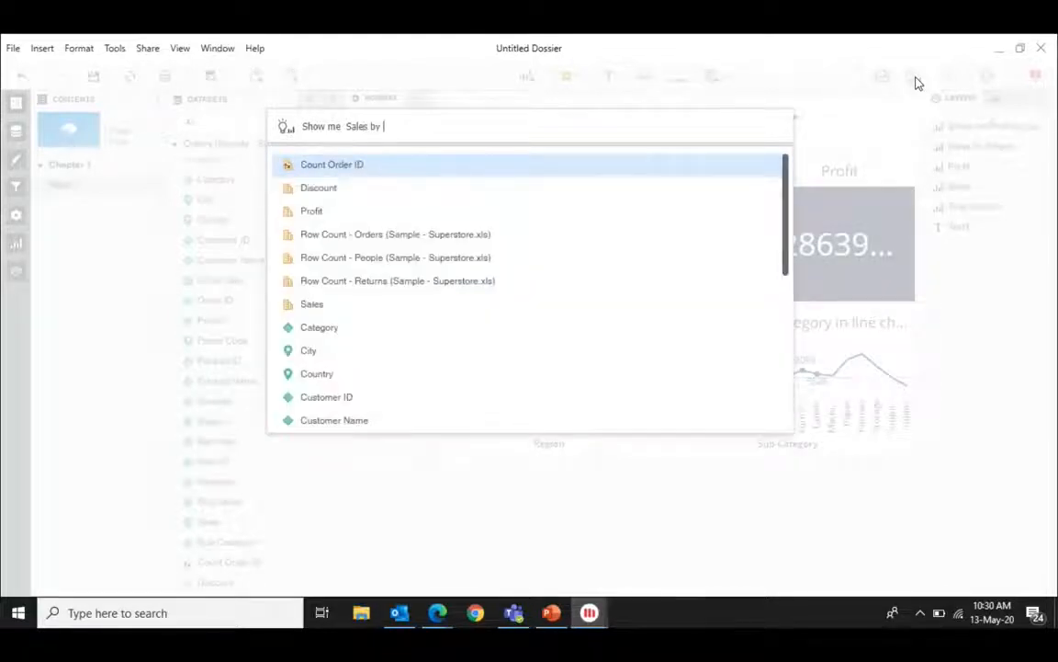
pyautogui.write('po')
pyautogui.press('BackSpace')
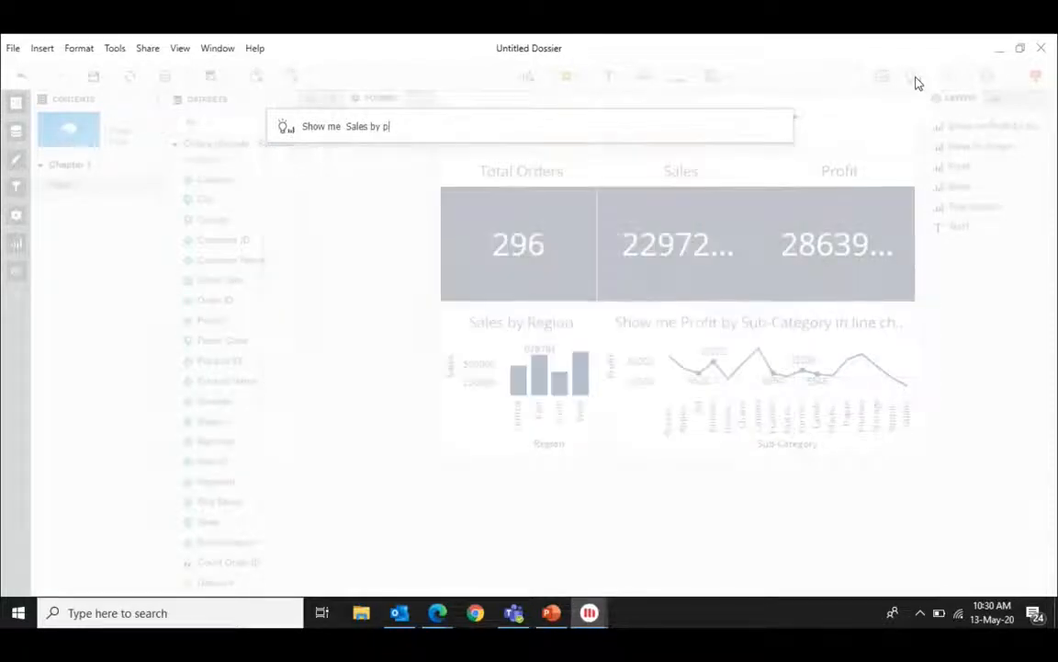
pyautogui.write('roduct in a')
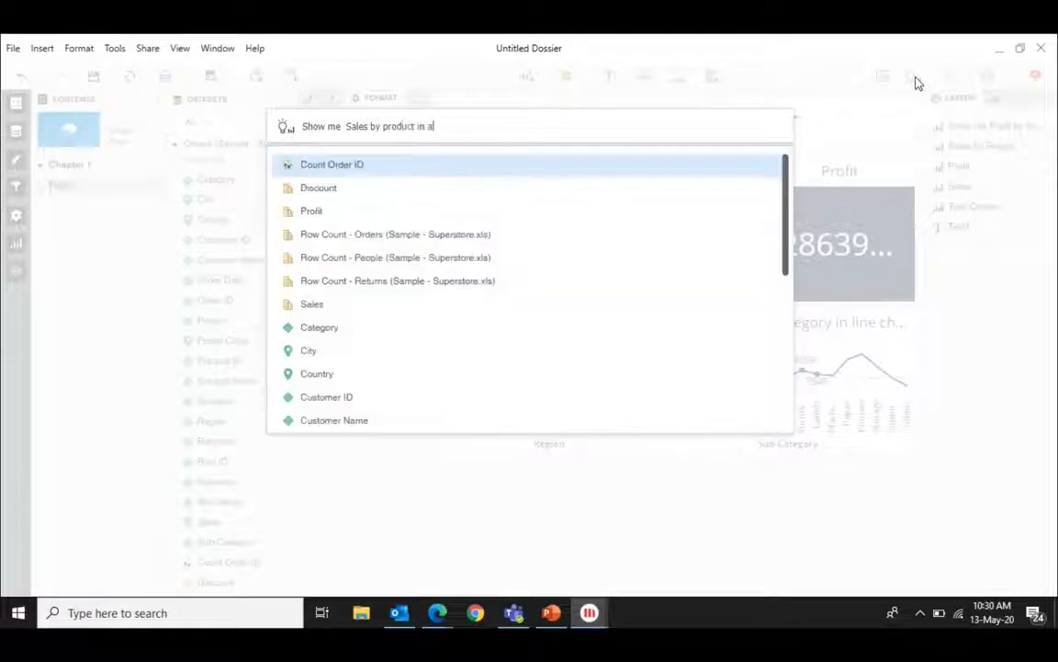
pyautogui.write(' grid')
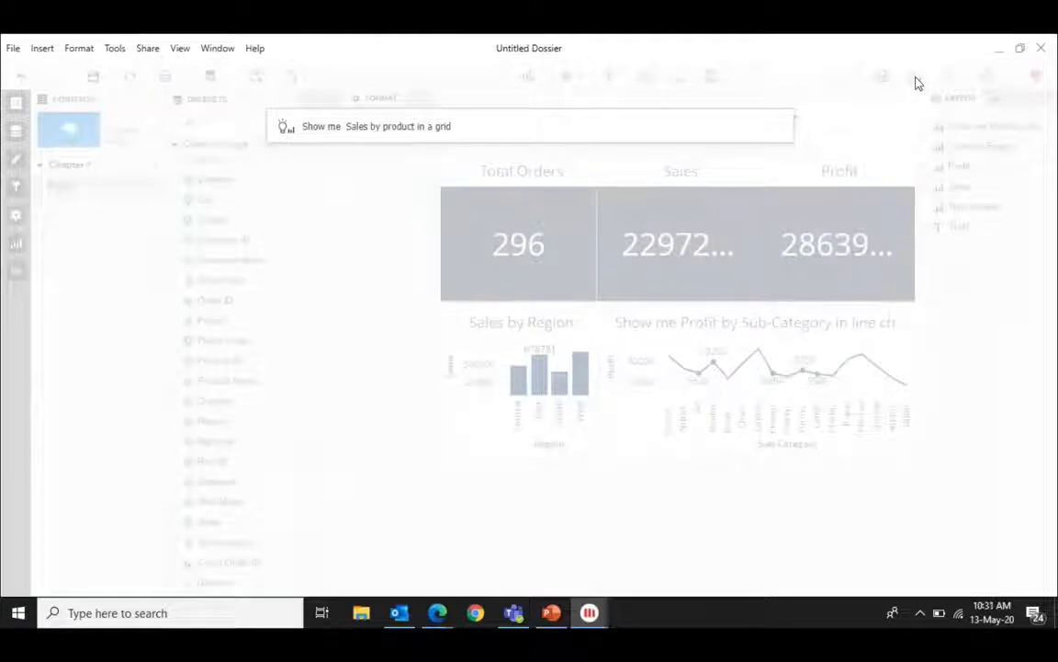
pyautogui.press('Return')
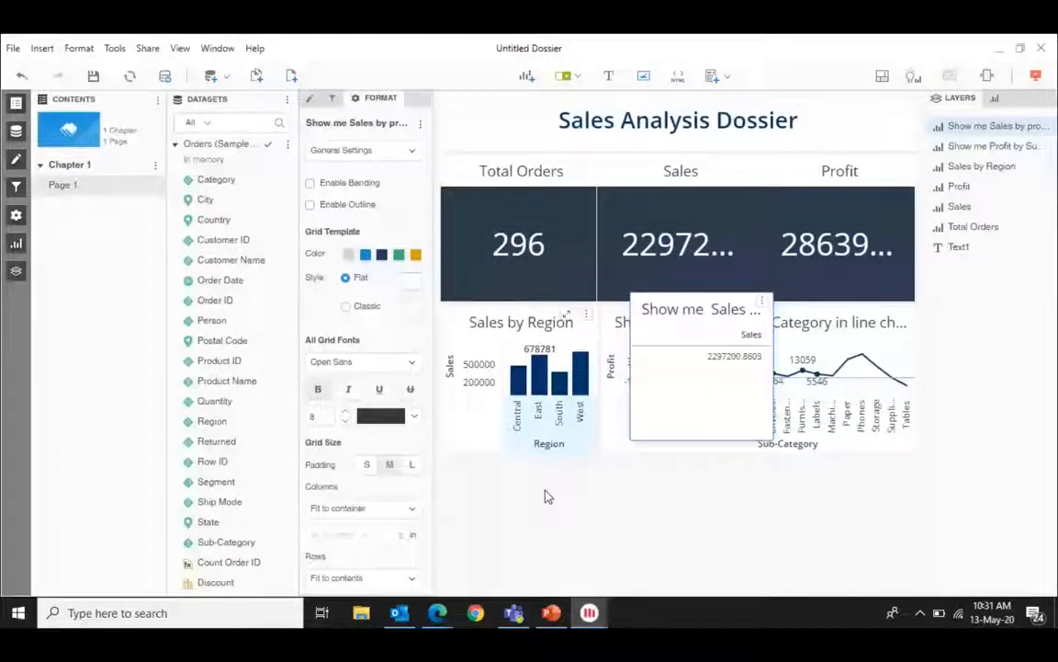
# - Delete the newly generated Sales by product grid from the page
pyautogui.click(761, 301)
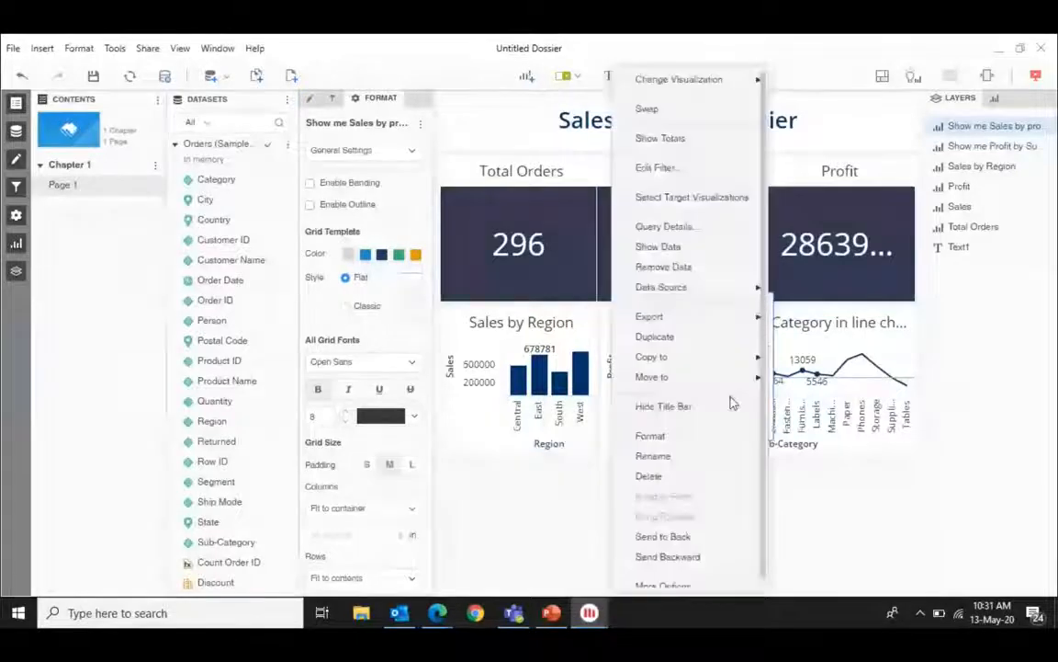
pyautogui.scroll(-1, 696, 449)
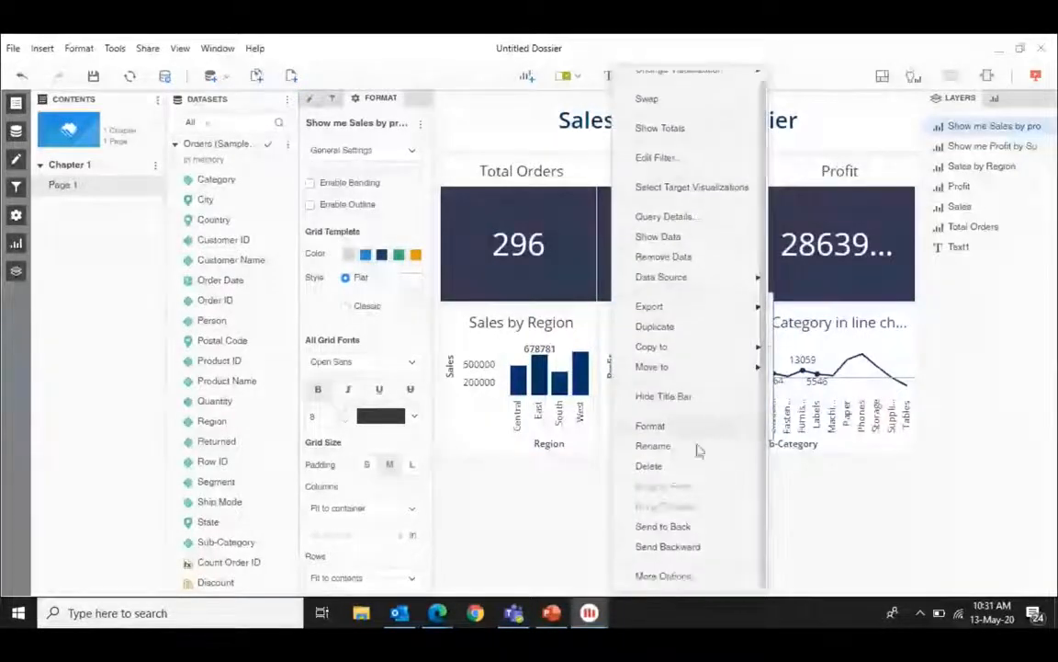
pyautogui.click(649, 466)
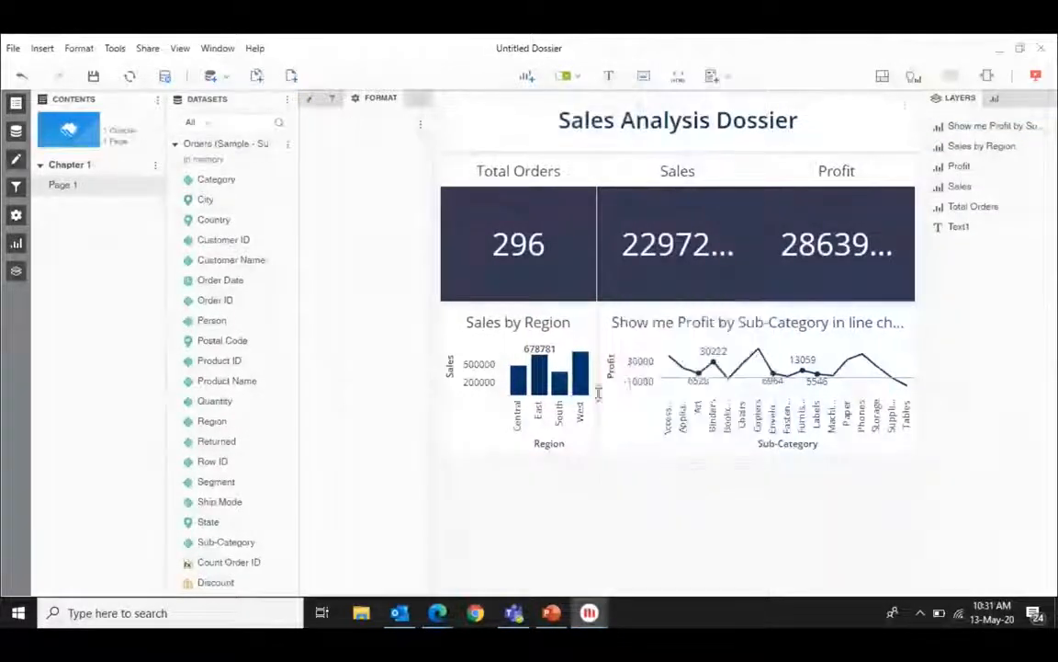
pyautogui.click(913, 76)
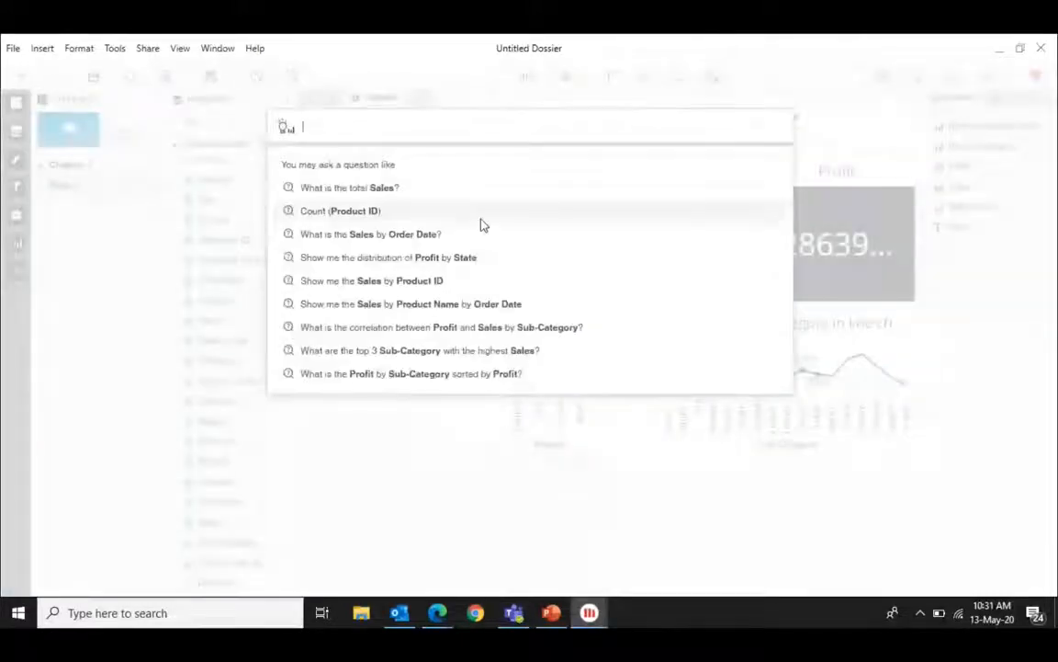
pyautogui.write('Show ')
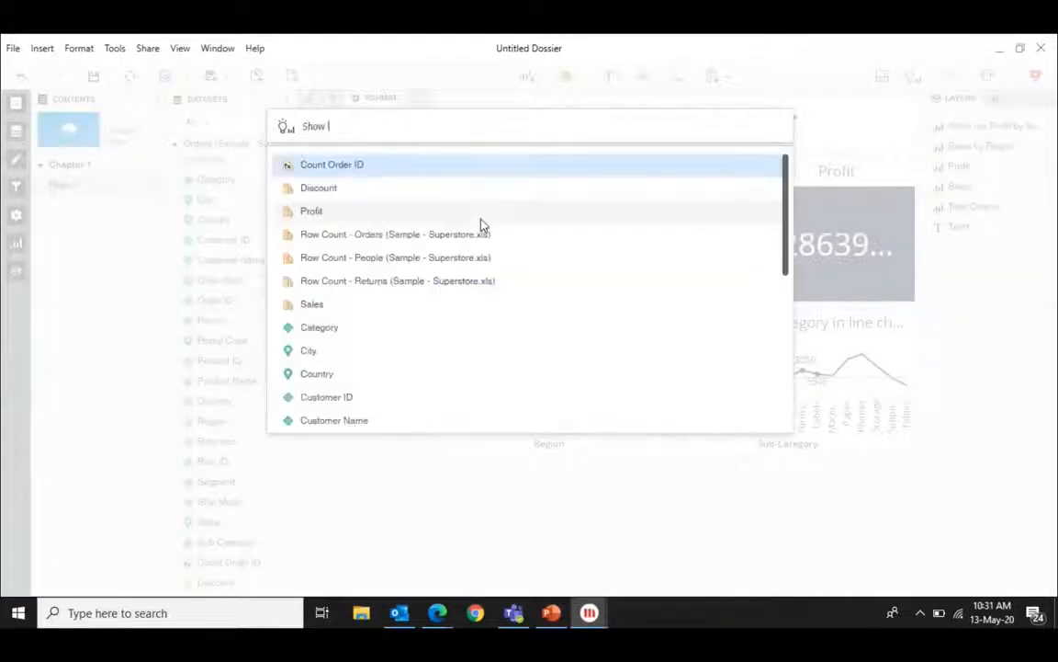
pyautogui.write('me Sales ')
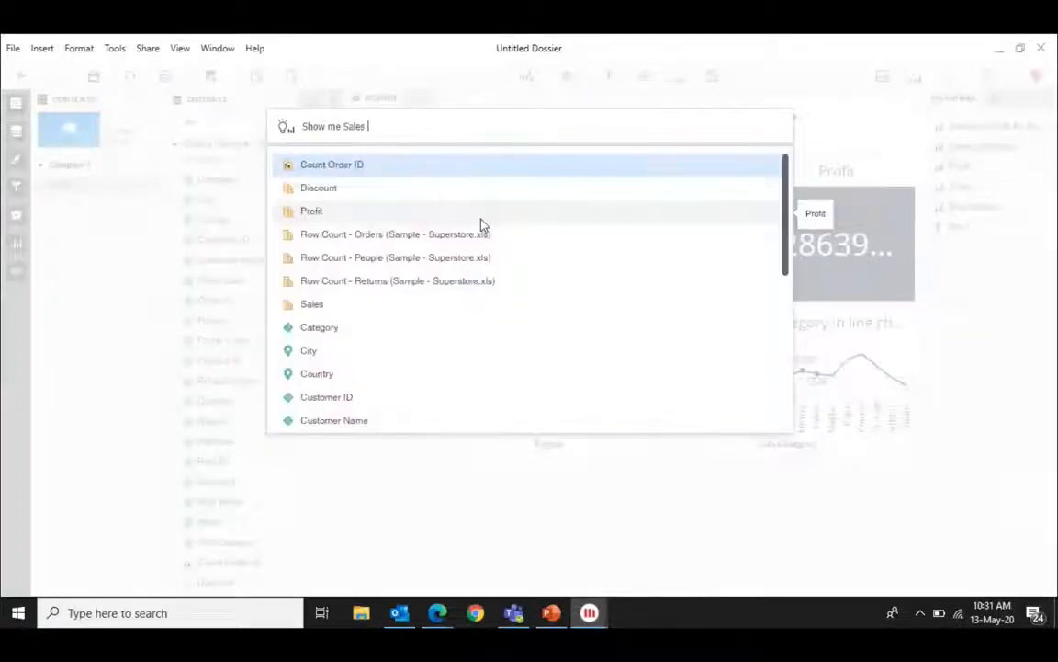
pyautogui.write('by St')
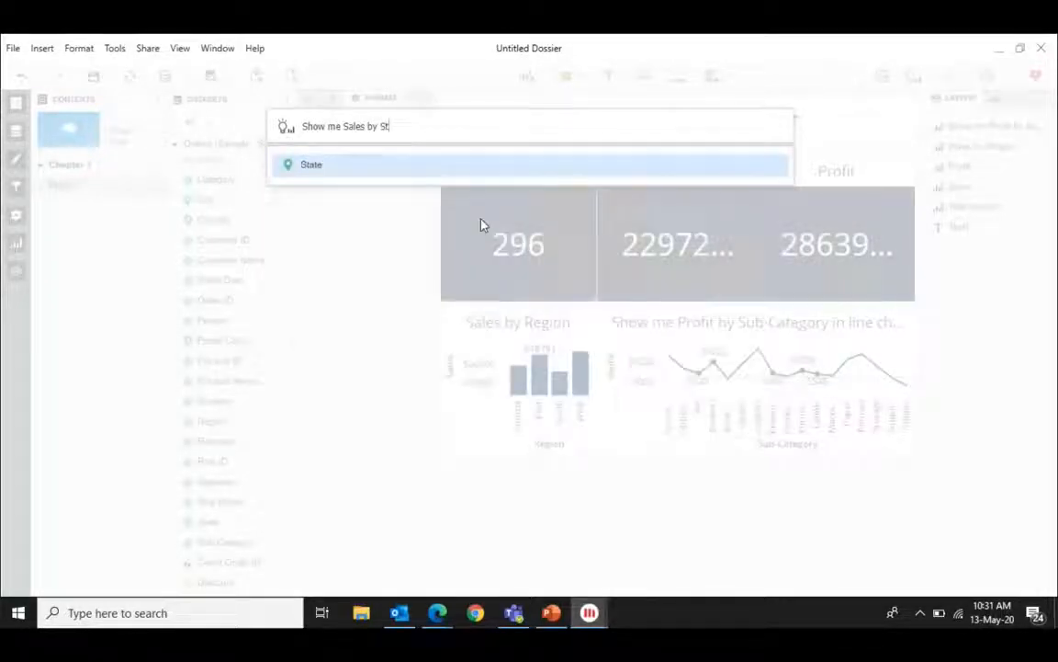
pyautogui.click(371, 174)
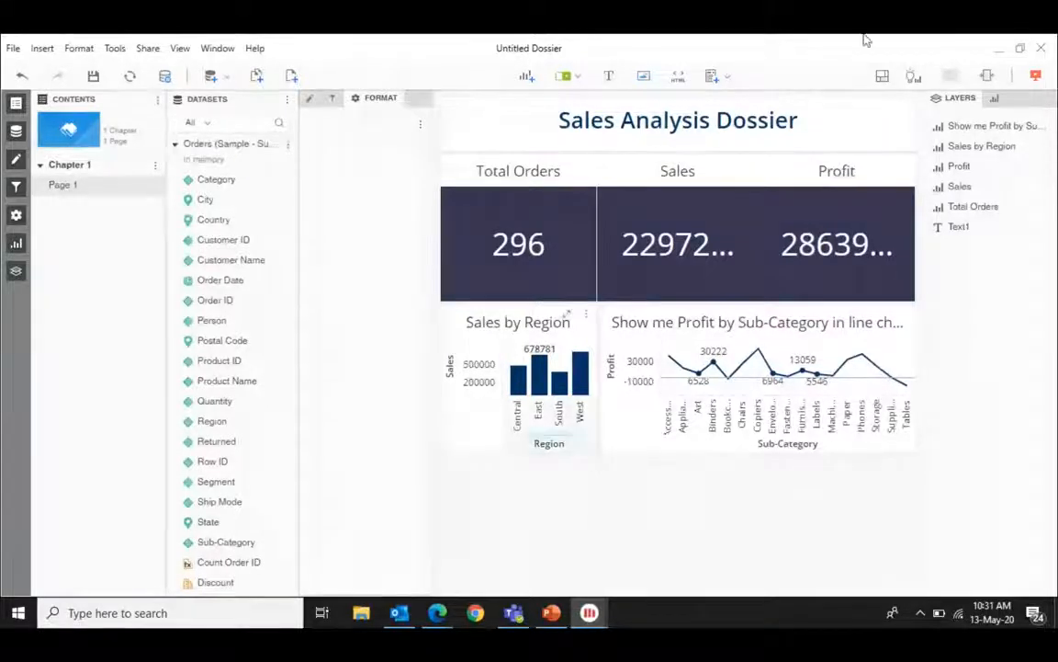
pyautogui.click(914, 77)
pyautogui.write('S')
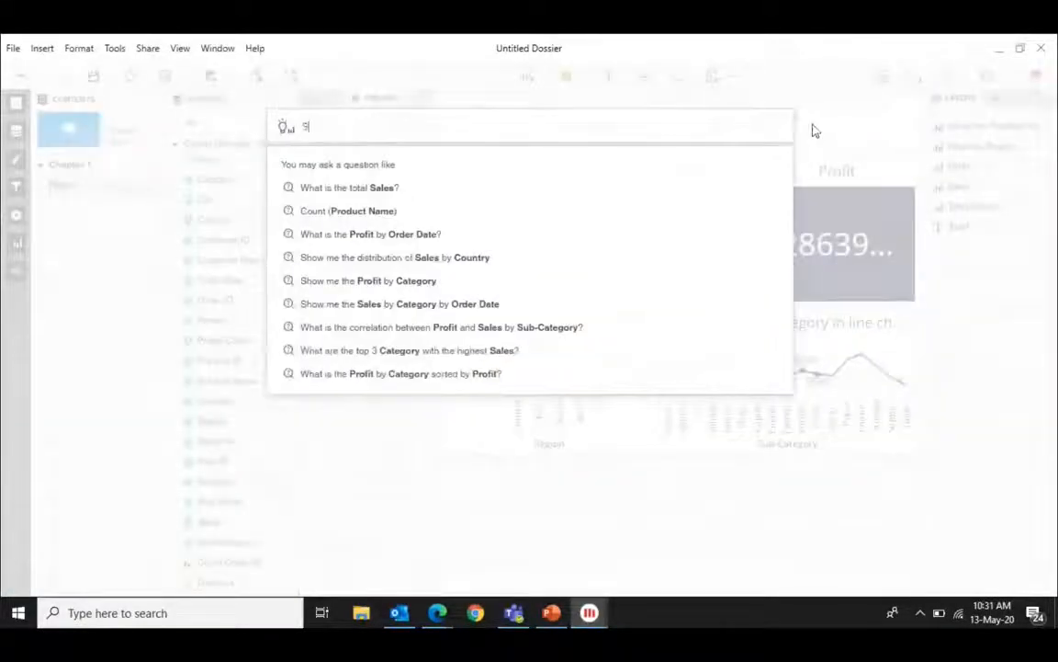
pyautogui.write('how me Sale')
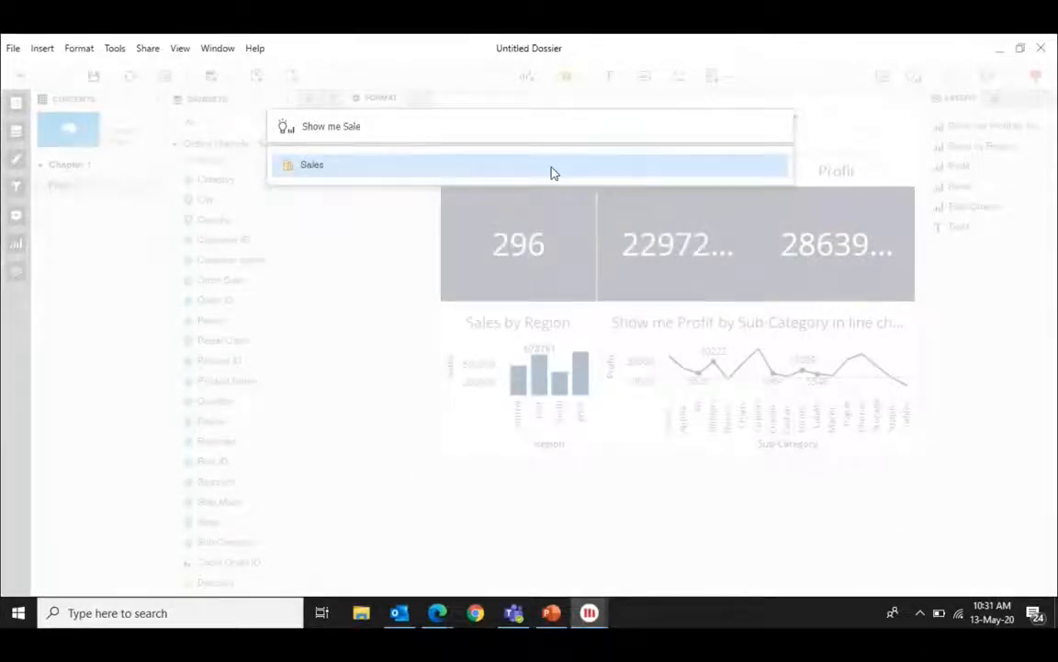
pyautogui.click(552, 167)
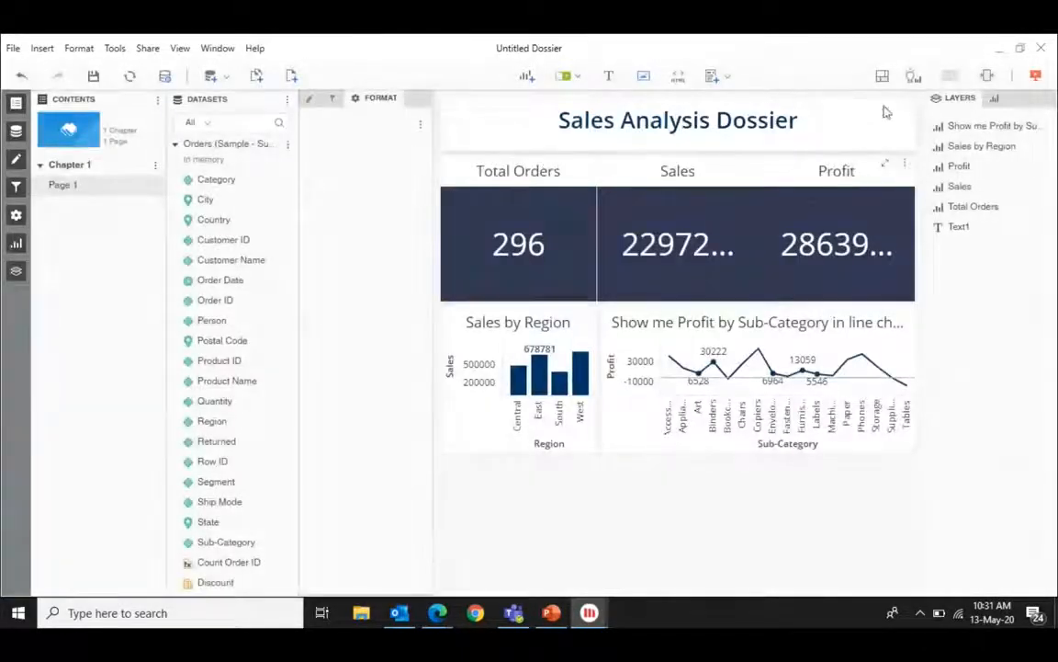
# - Generate a visualization from the natural-language query "Show me Sales by State in a Grid"
pyautogui.click(912, 79)
pyautogui.write('S')
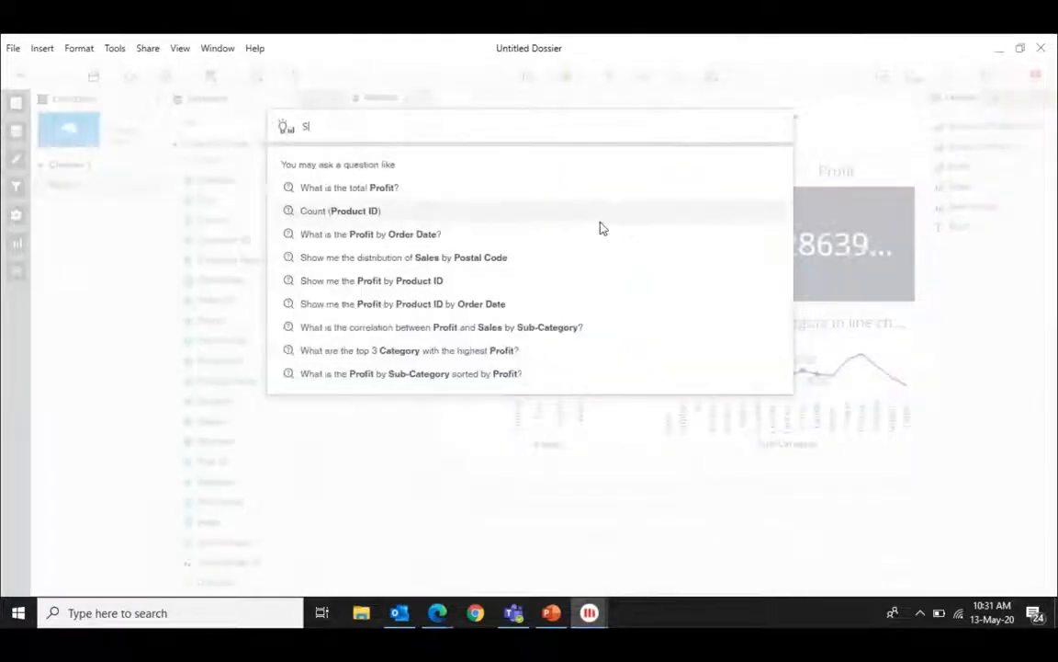
pyautogui.write('how me Sales')
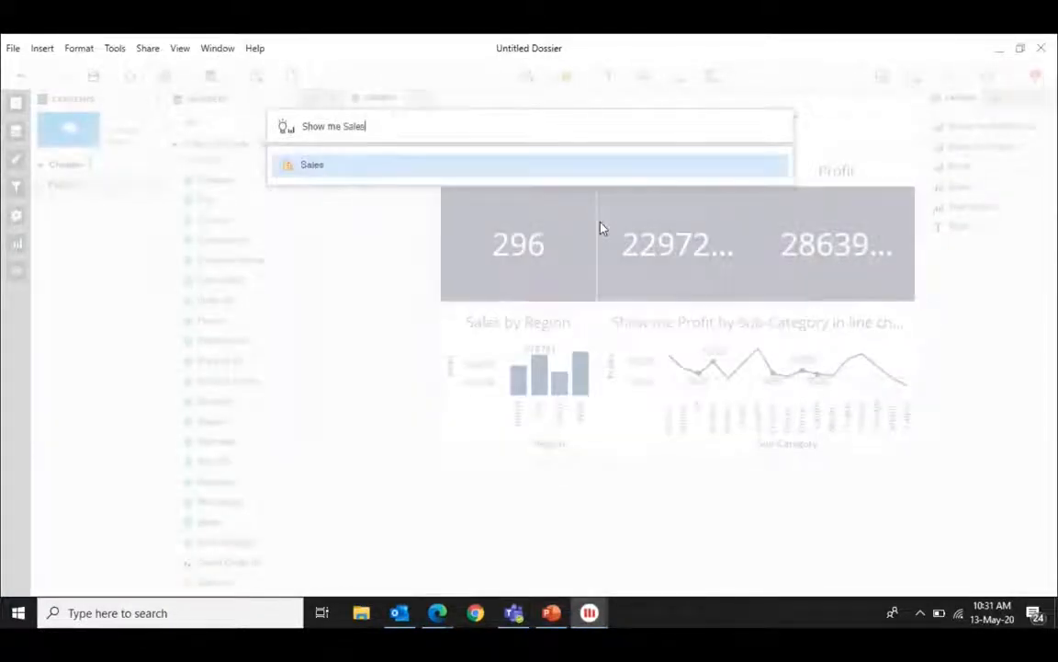
pyautogui.click(479, 173)
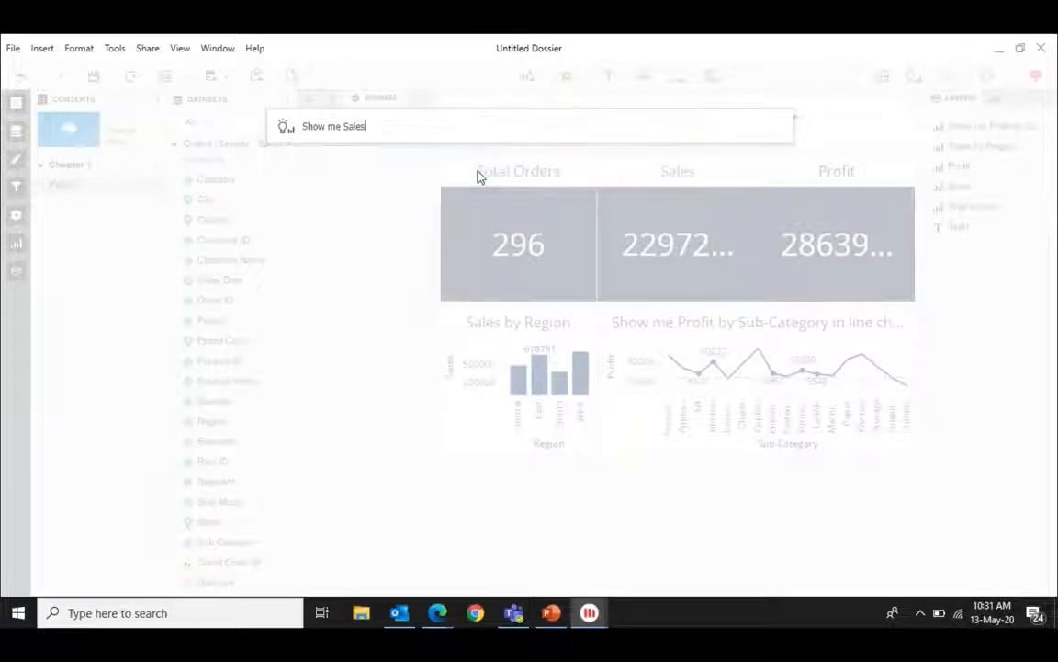
pyautogui.write('by S')
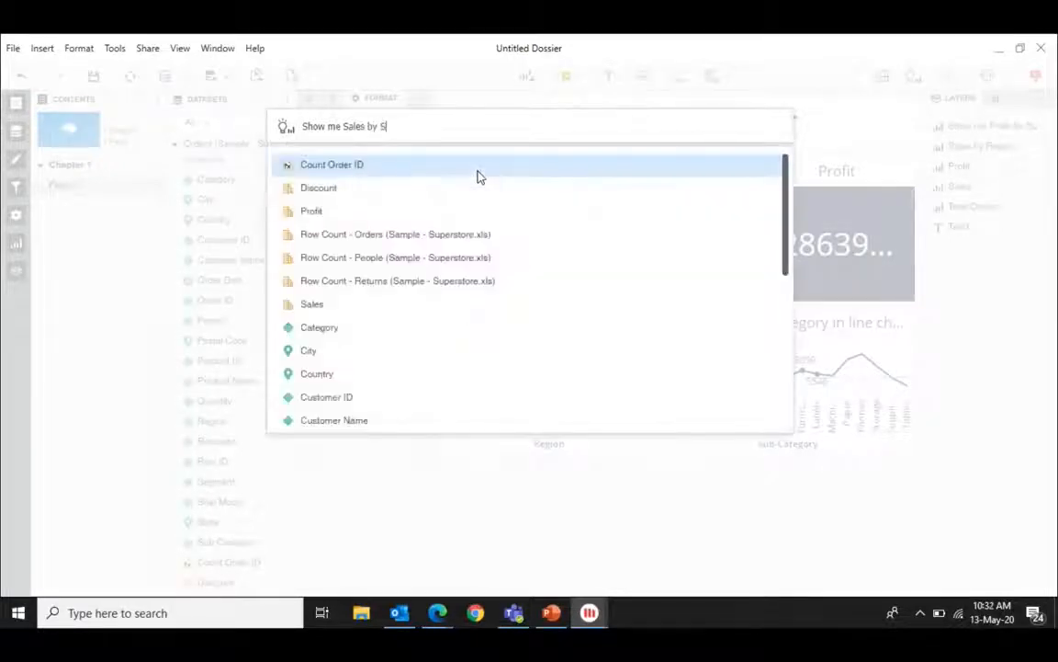
pyautogui.write('tat')
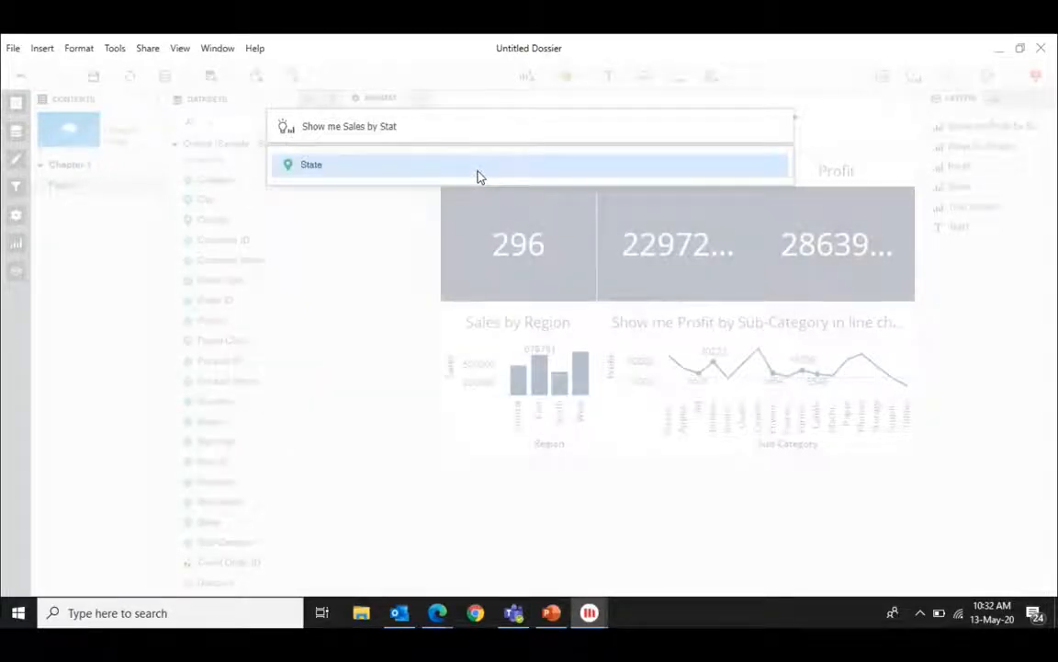
pyautogui.click(477, 175)
pyautogui.write('in a ')
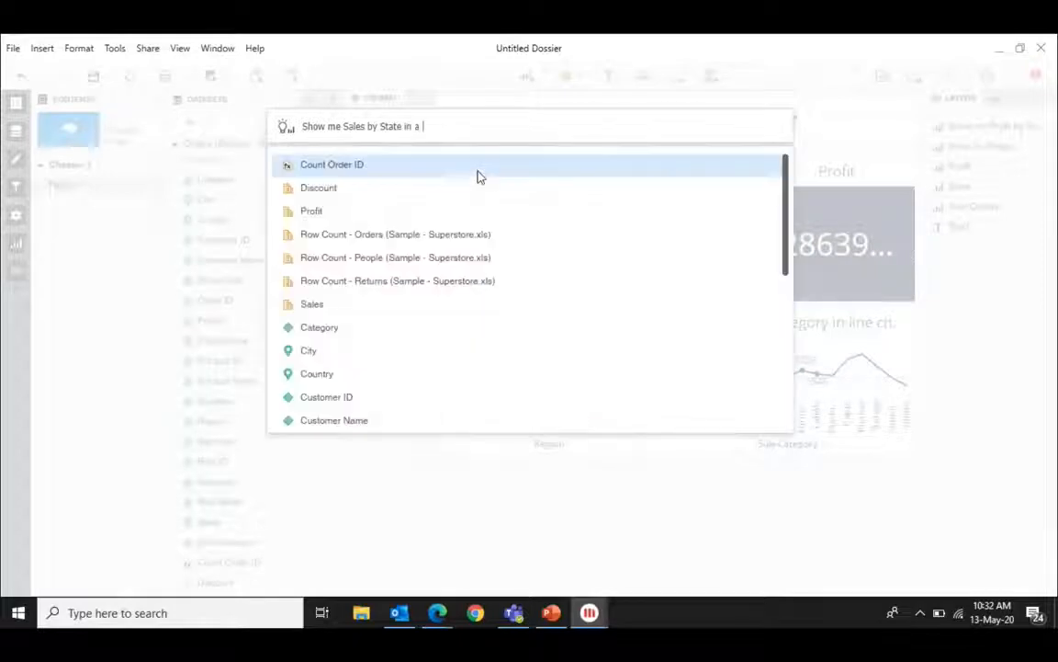
pyautogui.write('Grid')
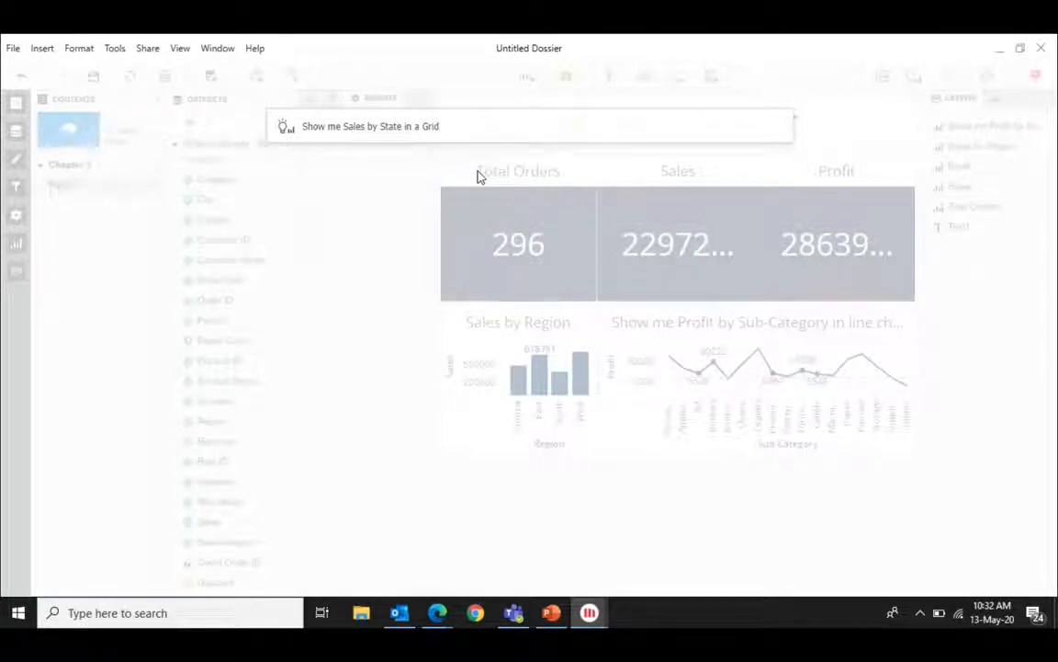
pyautogui.press('Return')
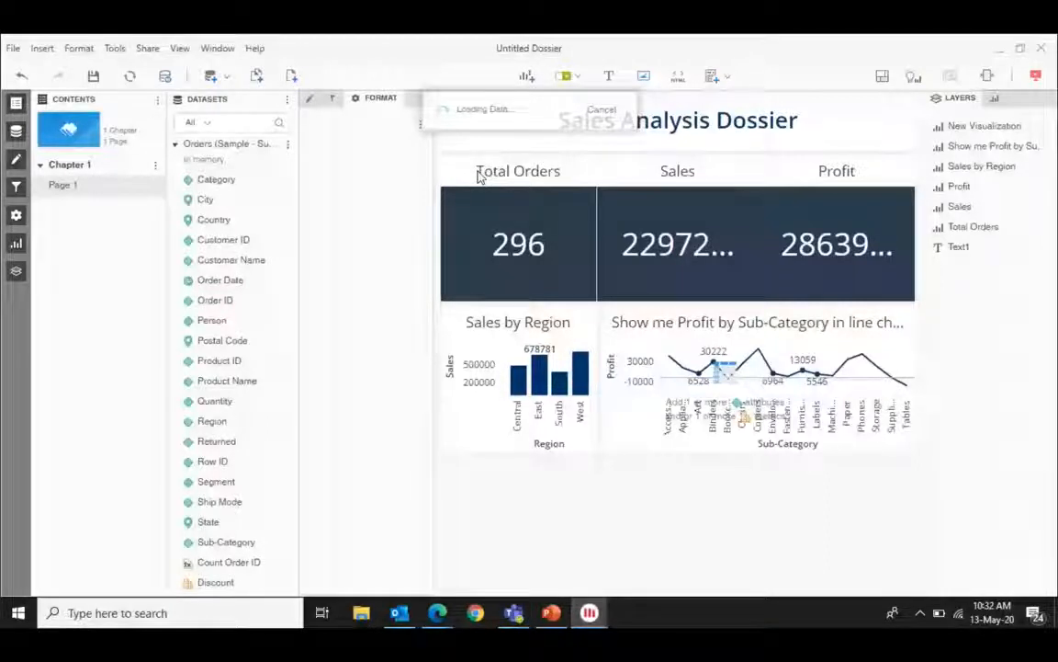
# - Generate a map from the query "Show me Sales by State" and place it beside the Sales by State grid
pyautogui.click(872, 74)
pyautogui.write('Show m')
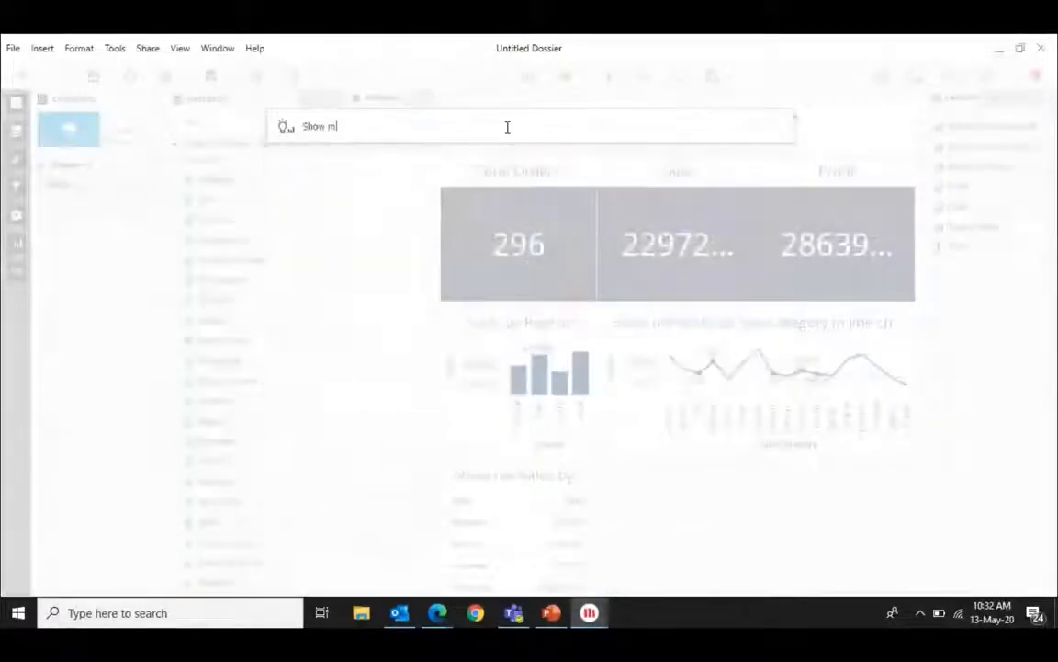
pyautogui.write('e Sale')
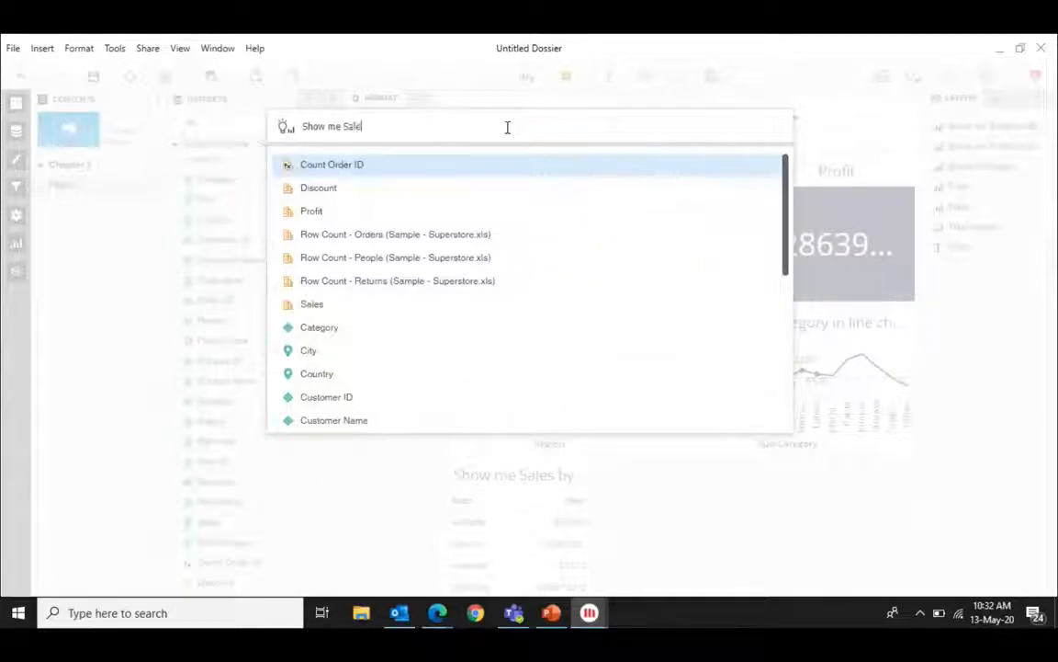
pyautogui.write('s by State')
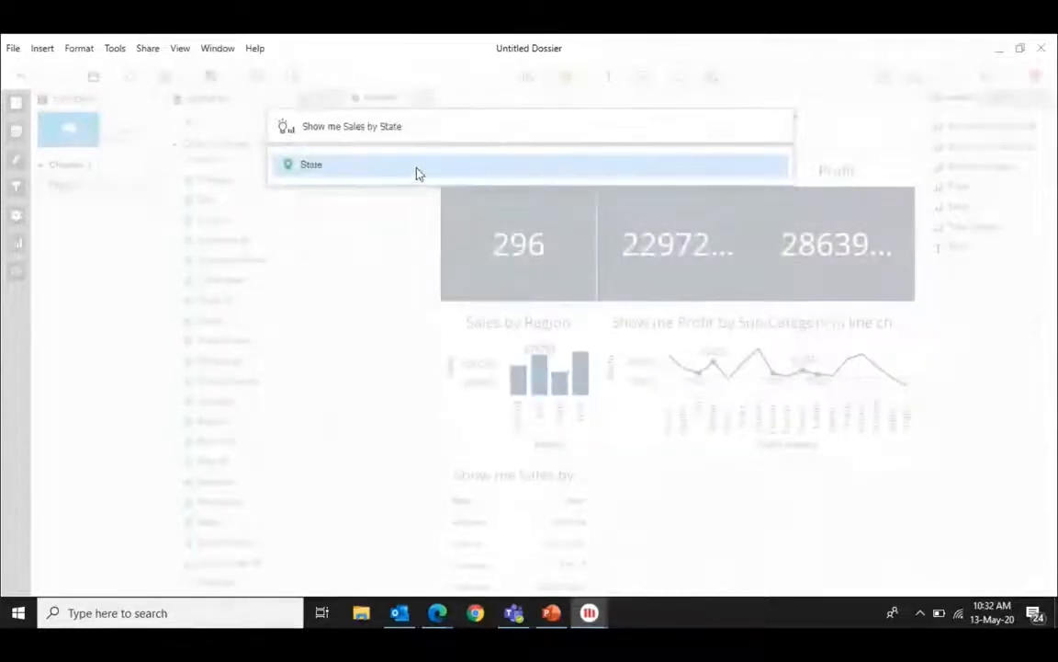
pyautogui.click(418, 173)
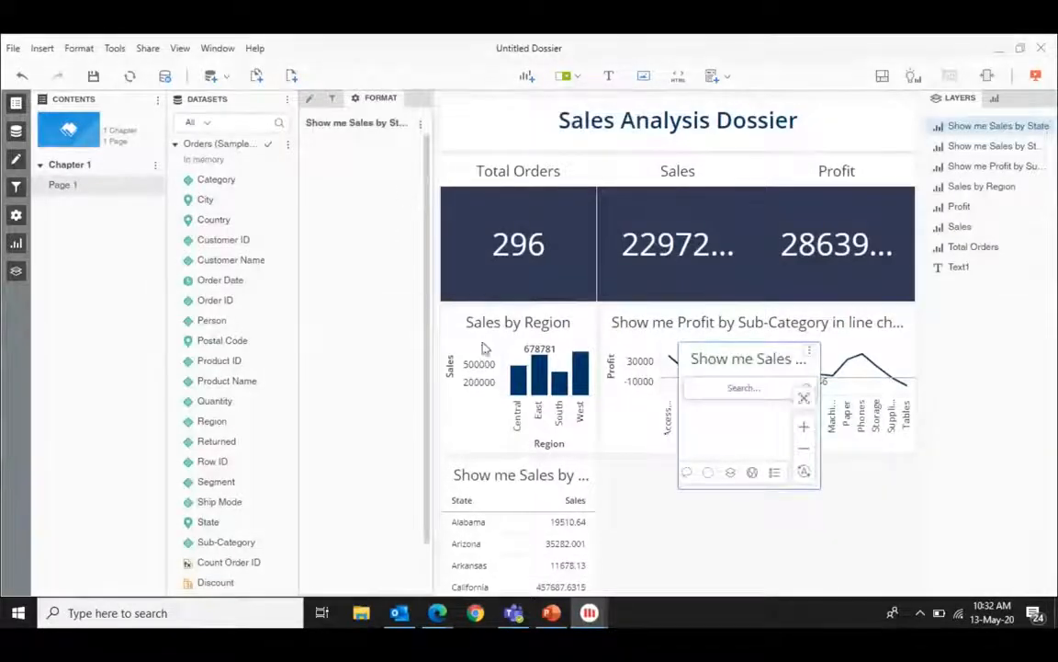
pyautogui.moveTo(722, 361); pyautogui.dragTo(660, 471)
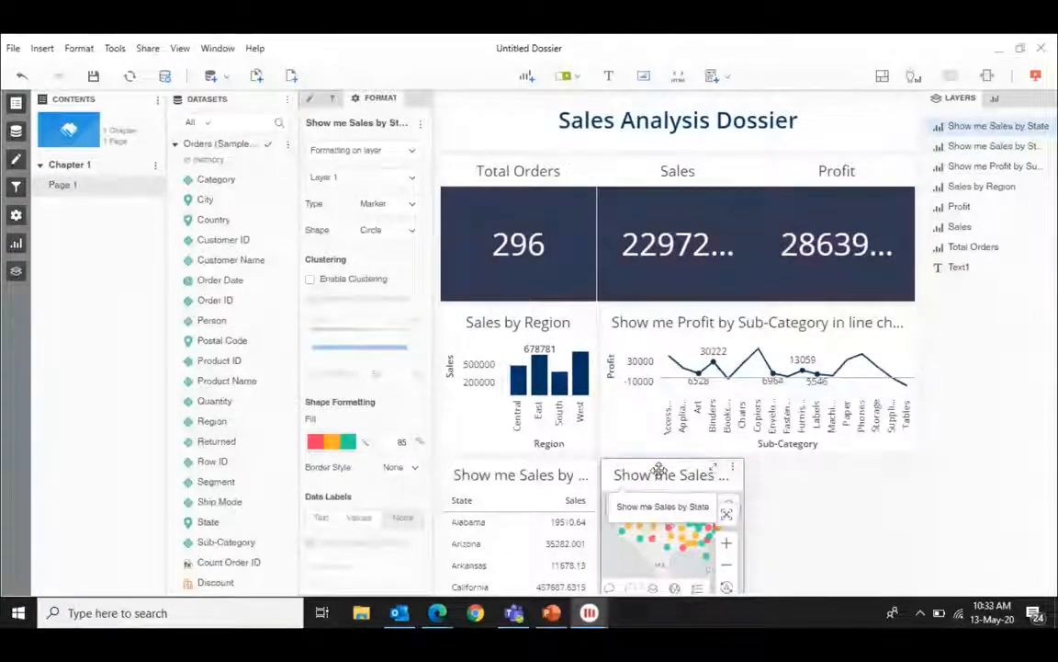
# - Change the layer type of the Sales by State map to Area
pyautogui.click(915, 76)
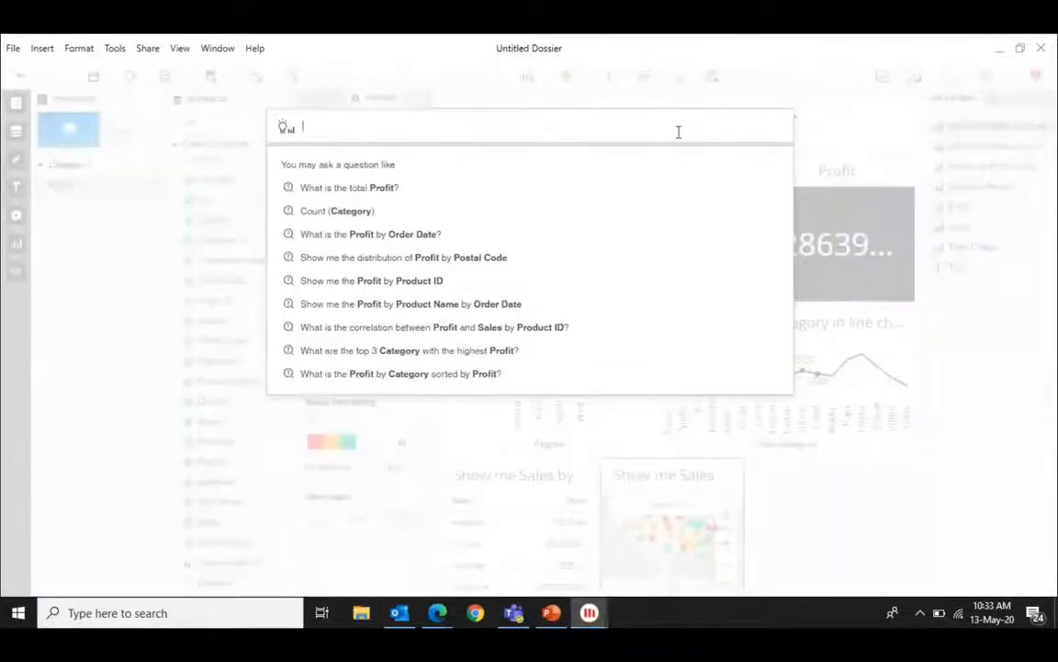
pyautogui.click(671, 470)
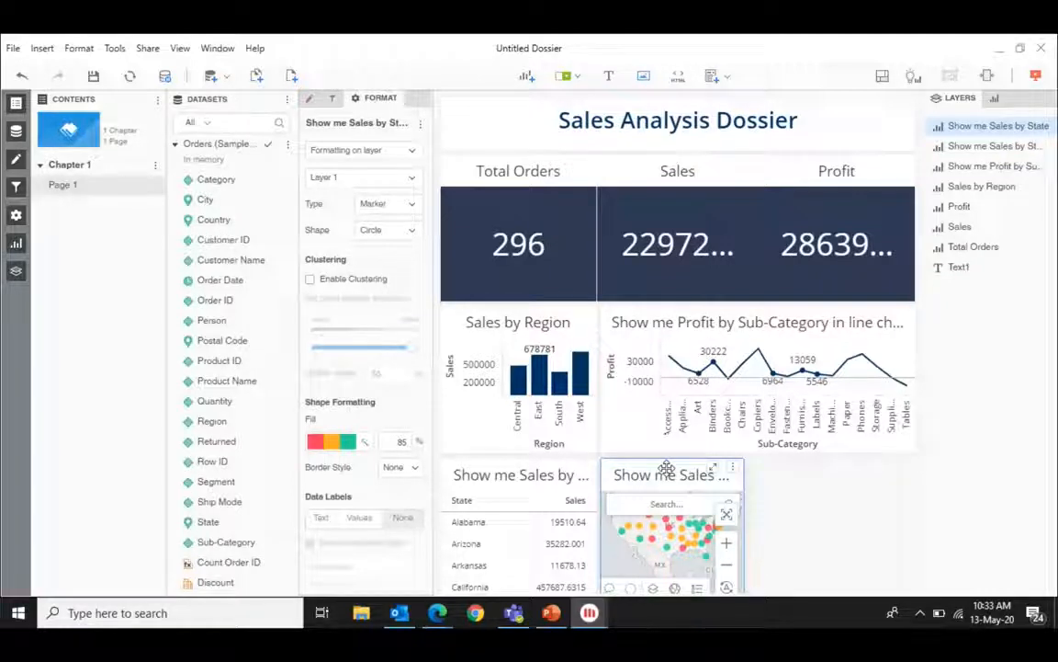
pyautogui.click(388, 204)
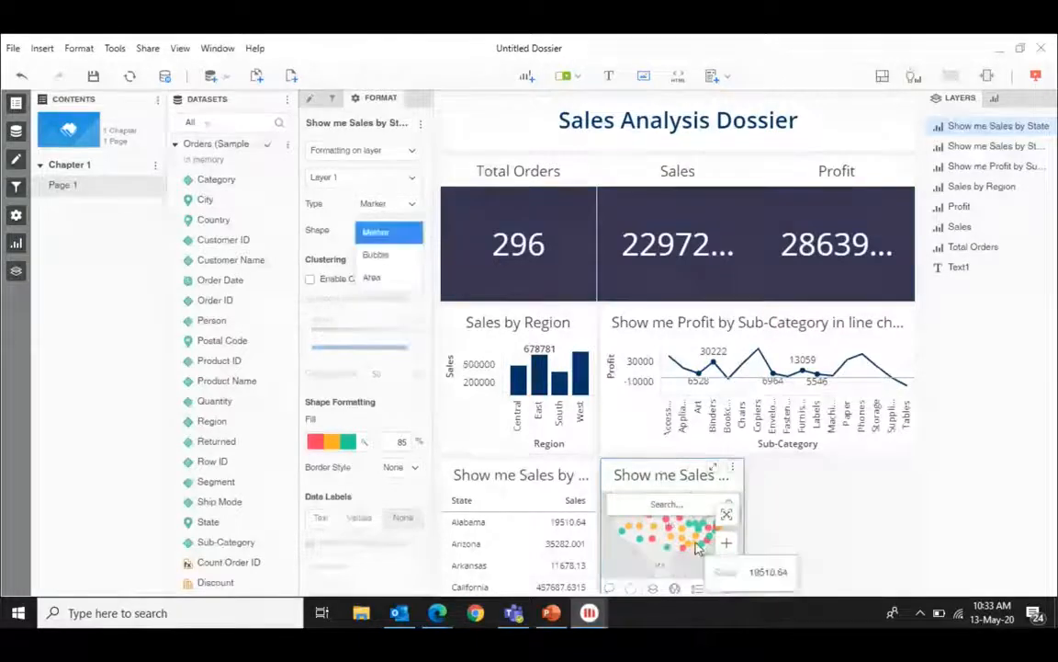
pyautogui.click(372, 278)
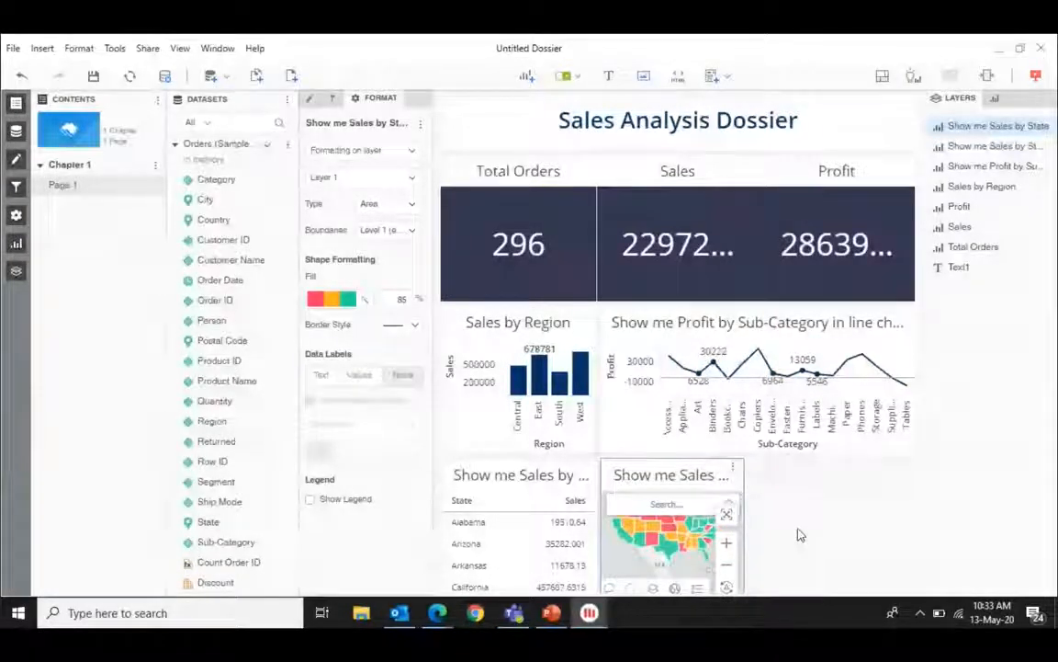
# - Rename the Sales by State grid visualization as "Sales by State(Grid View)"
pyautogui.click(524, 474)
pyautogui.write('Sales b')
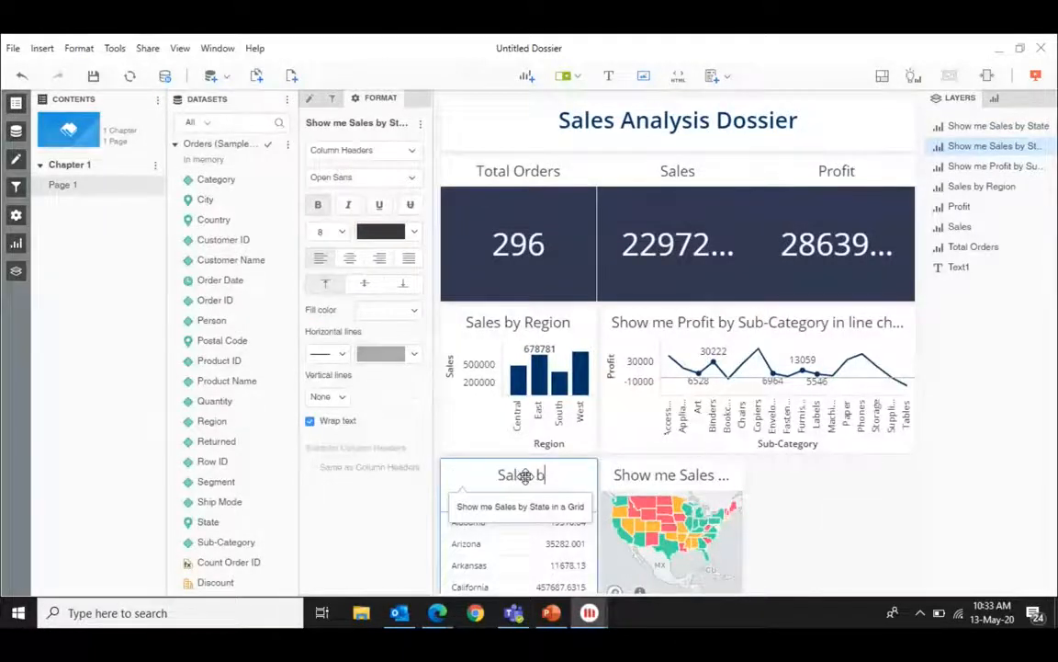
pyautogui.write('y Sal')
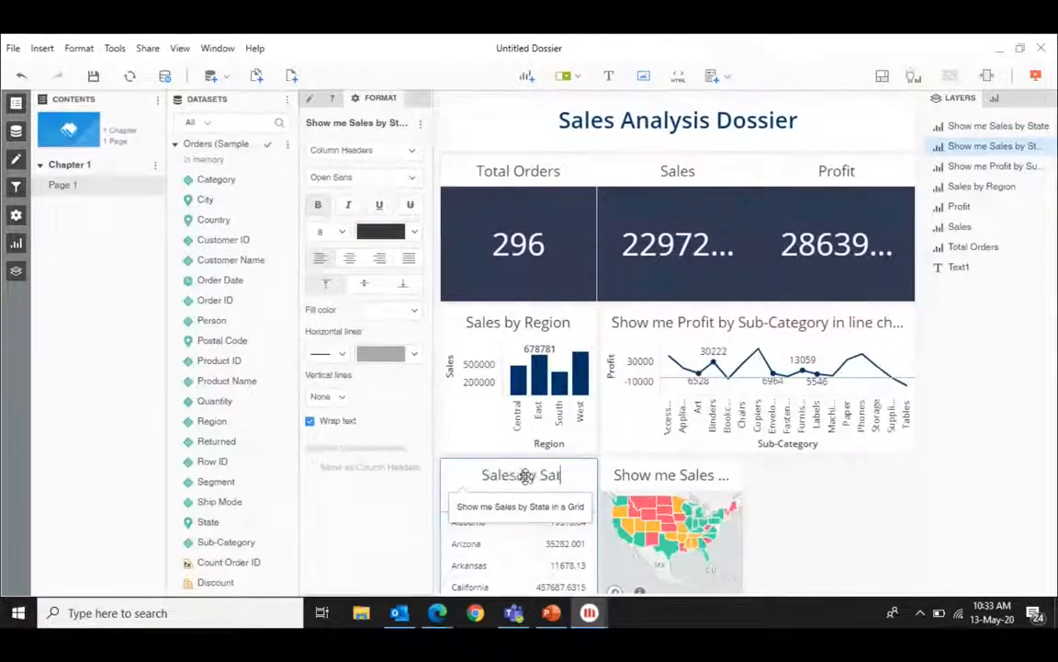
pyautogui.write('tate in')
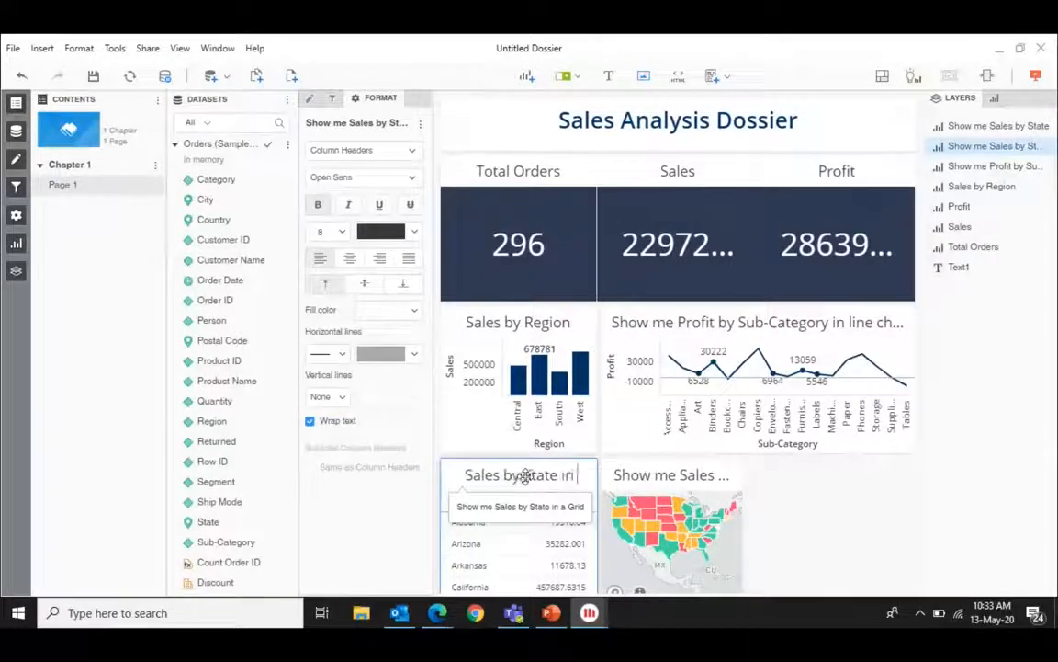
pyautogui.write(' a')
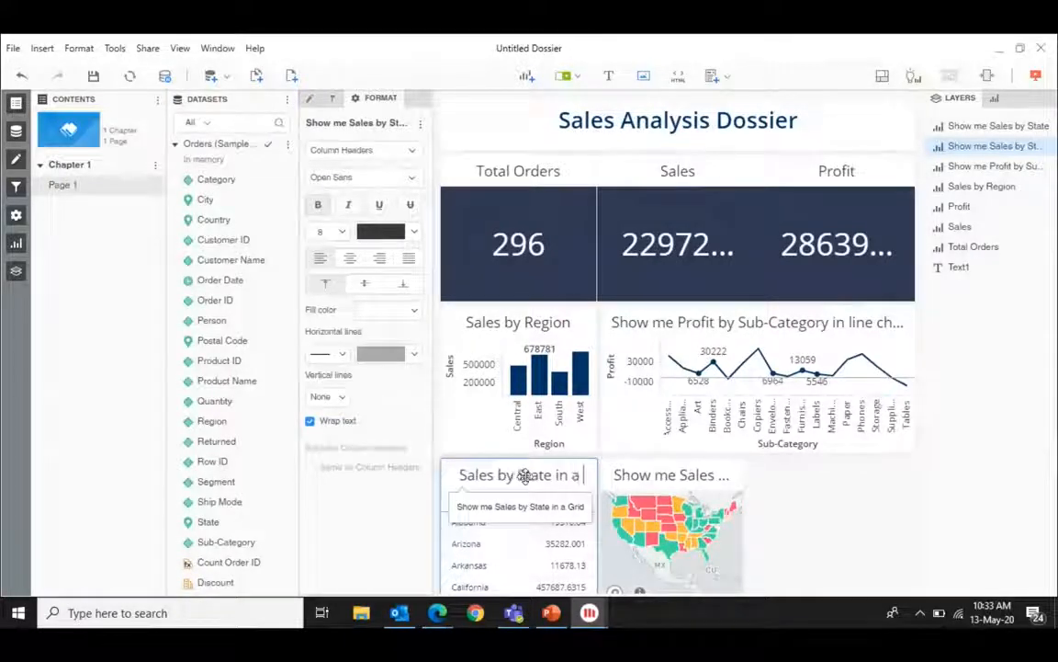
pyautogui.press('BackSpace')
pyautogui.press('BackSpace')
pyautogui.press('BackSpace')
pyautogui.press('BackSpace')
pyautogui.press('BackSpace')
pyautogui.press('BackSpace')
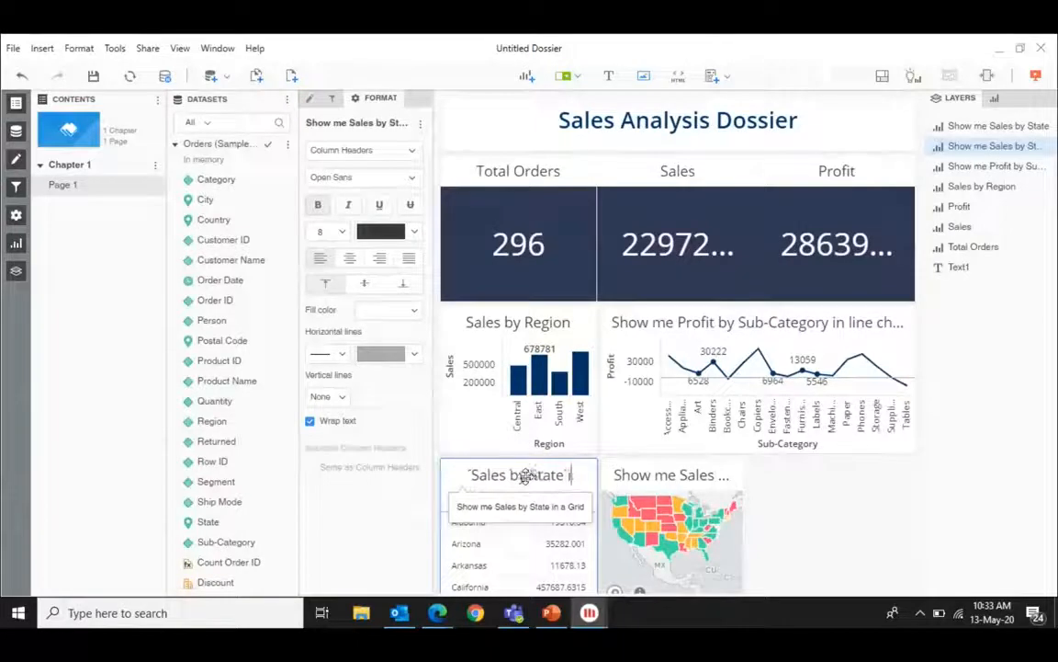
pyautogui.write('(Grid')
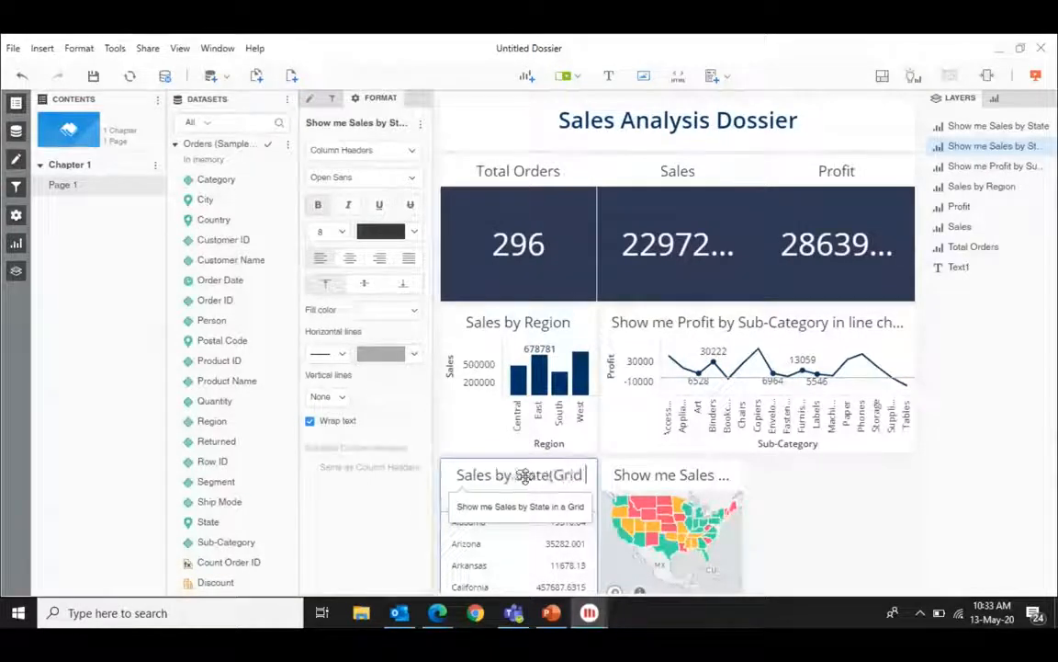
pyautogui.write(' View')
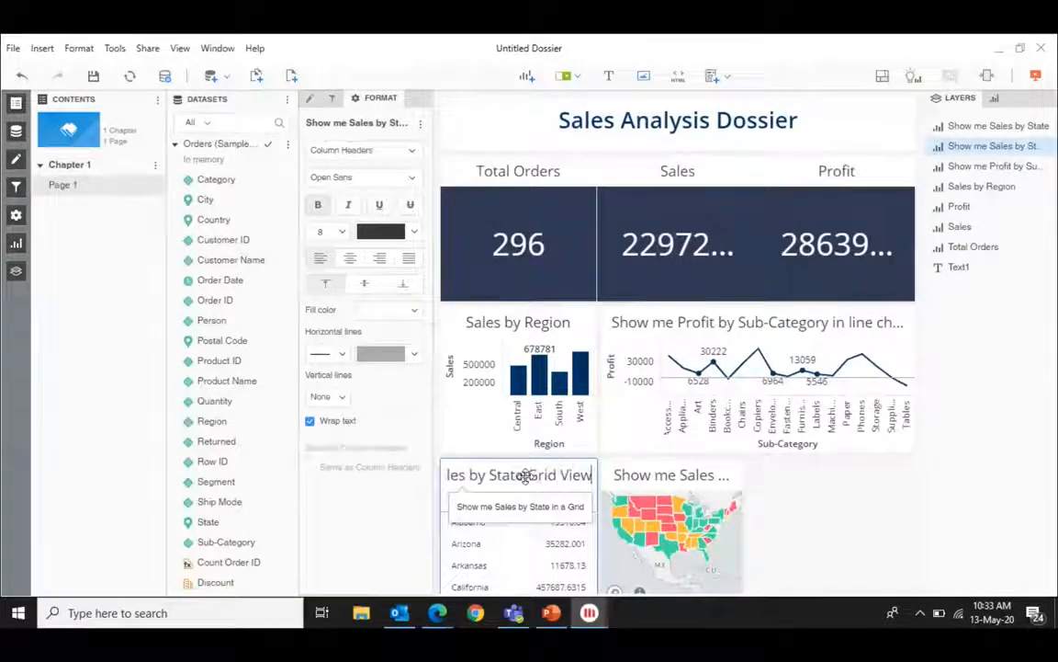
pyautogui.press('Return')
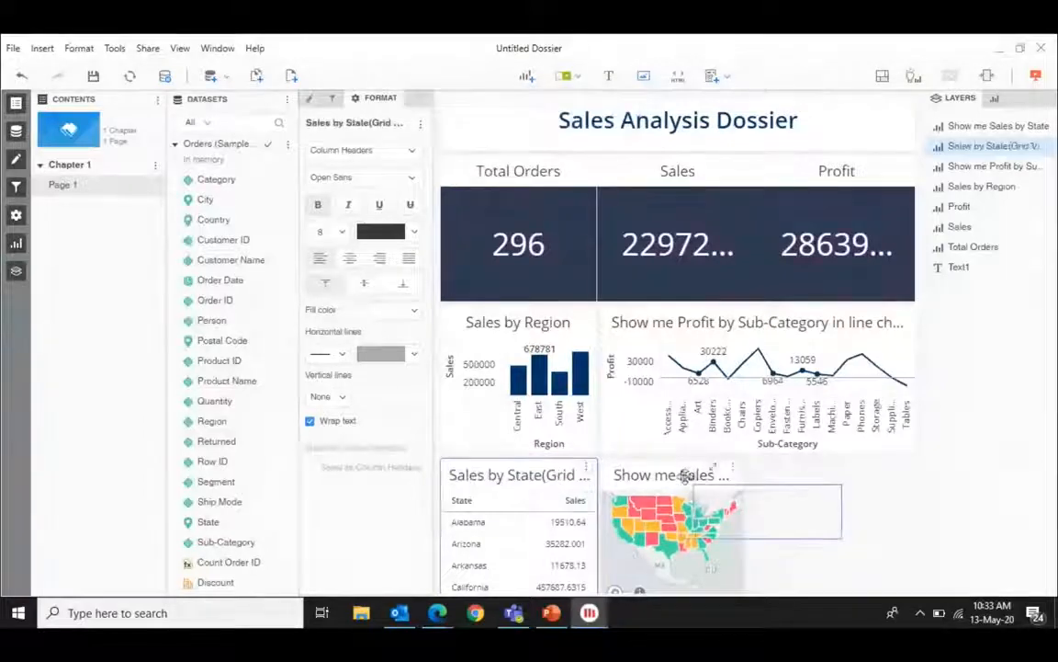
# - Rename the map visualization as "Sales by State(Map View)" and widen it into the empty space beside it
pyautogui.click(681, 477)
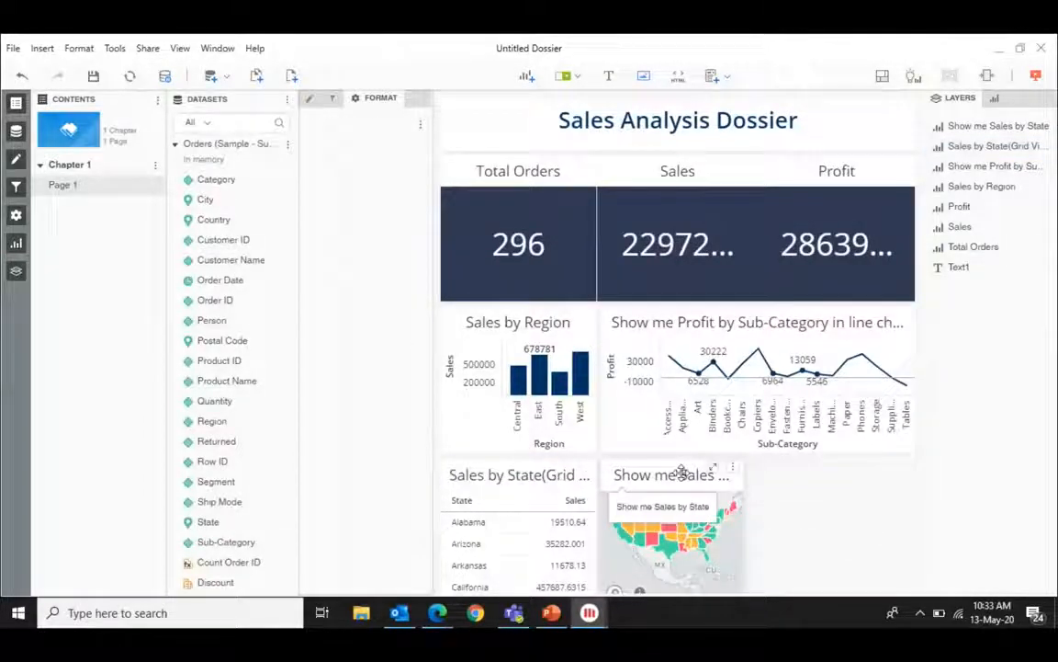
pyautogui.doubleClick(682, 474)
pyautogui.write('Sale')
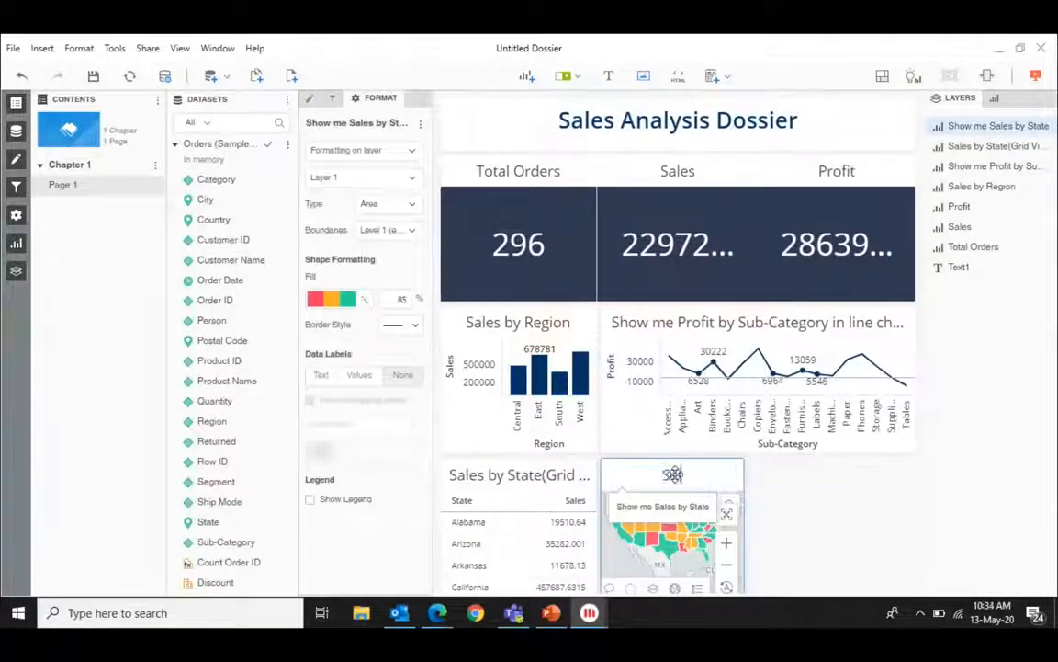
pyautogui.write('s by State')
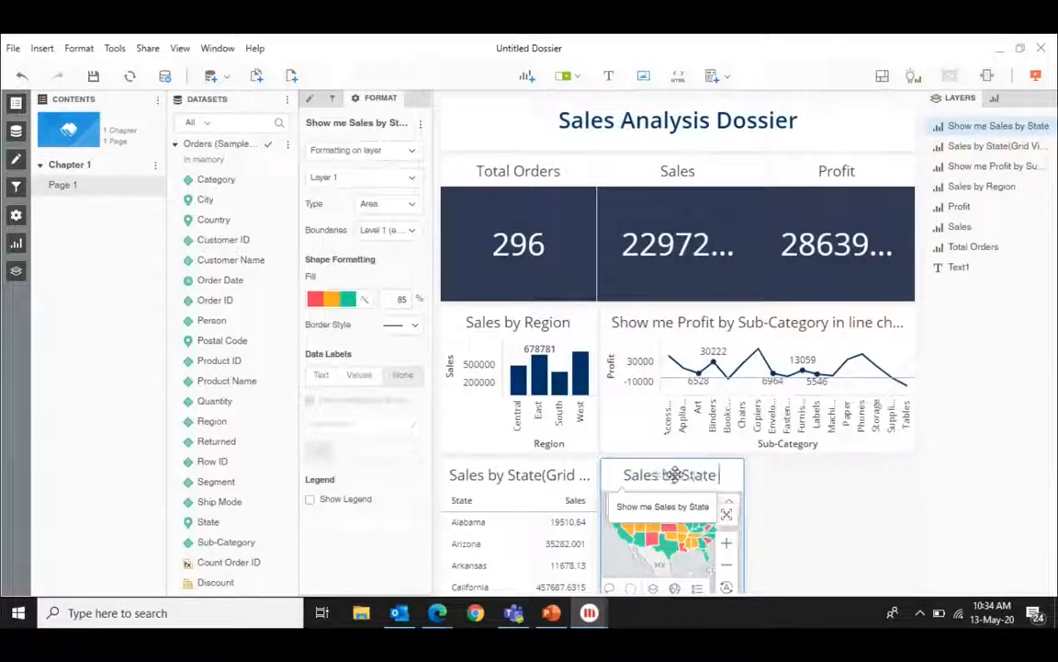
pyautogui.press('Return')
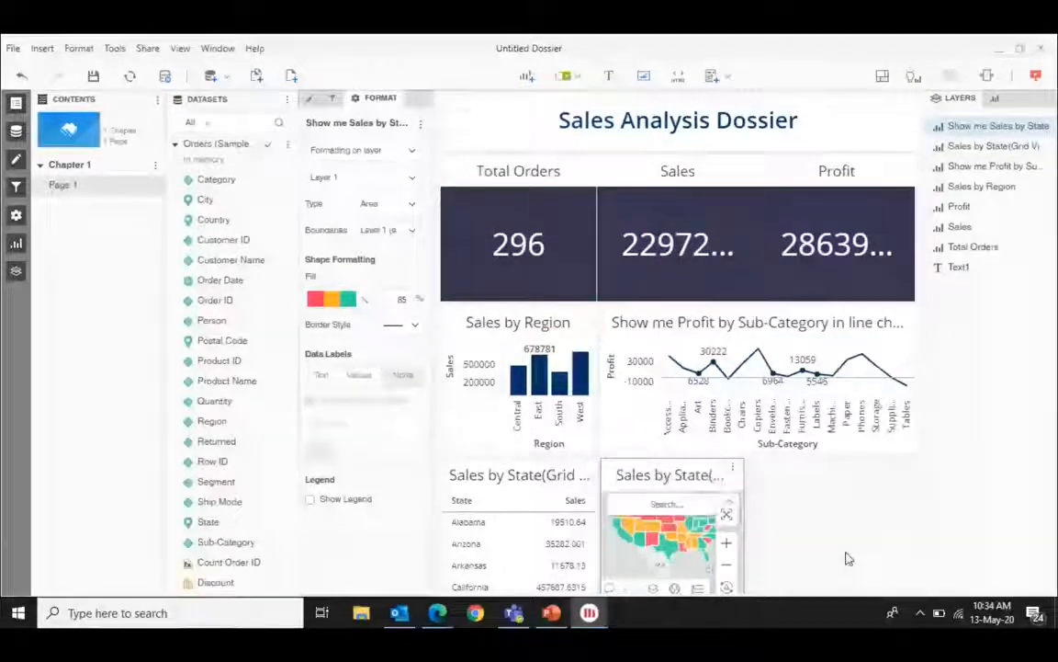
pyautogui.moveTo(846, 552); pyautogui.dragTo(823, 479)
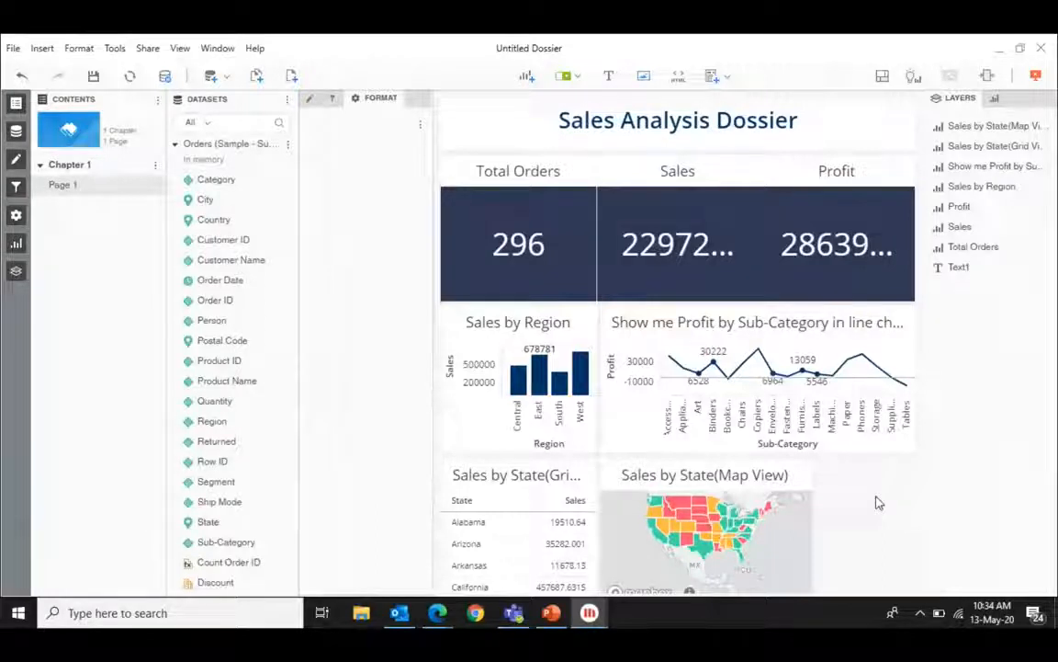
# - Display the dossier in presentation mode and look through the rows of the Sales by State grid
pyautogui.click(1036, 76)
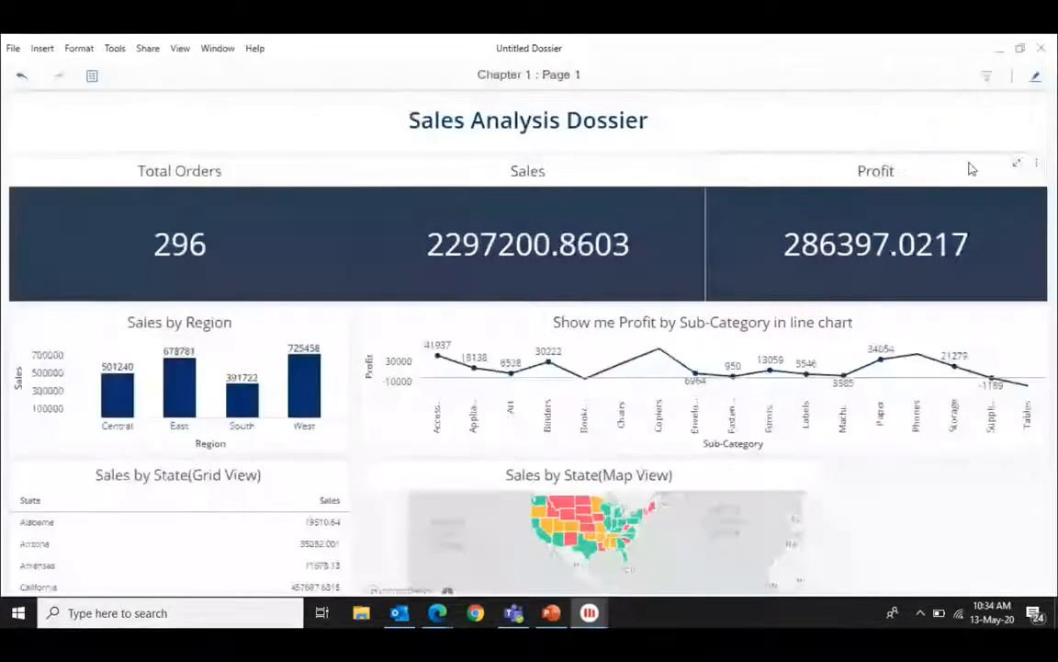
pyautogui.moveTo(347, 503); pyautogui.dragTo(347, 554)
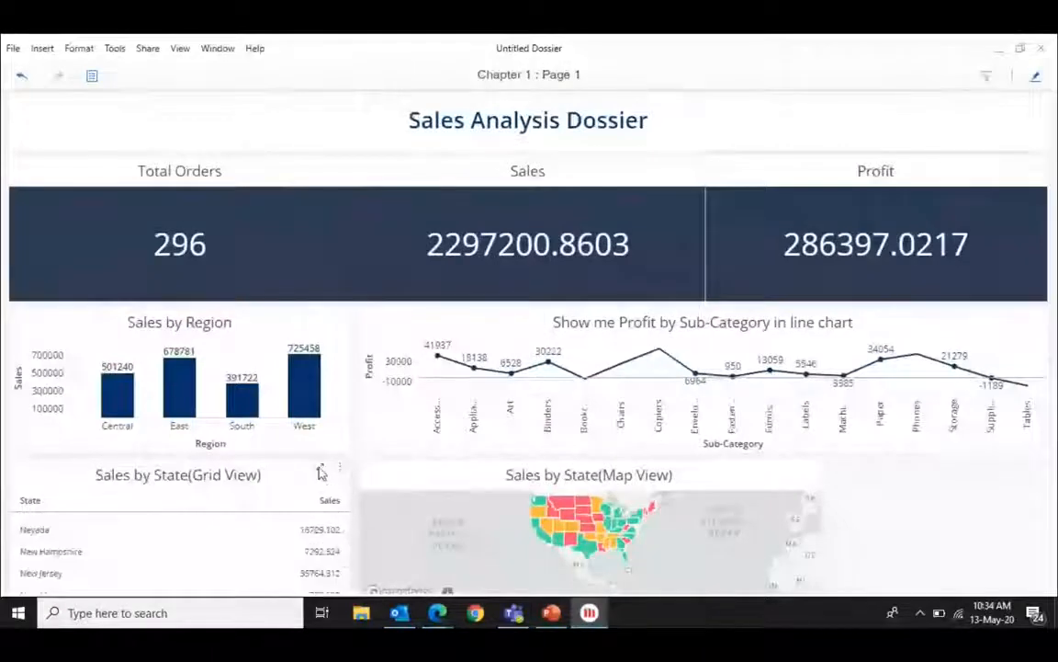
# - Maximize the Sales by State(Grid View) visualization, look through its state rows, and restore it to its original size
pyautogui.click(319, 469)
pyautogui.moveTo(1046, 404); pyautogui.dragTo(1044, 221)
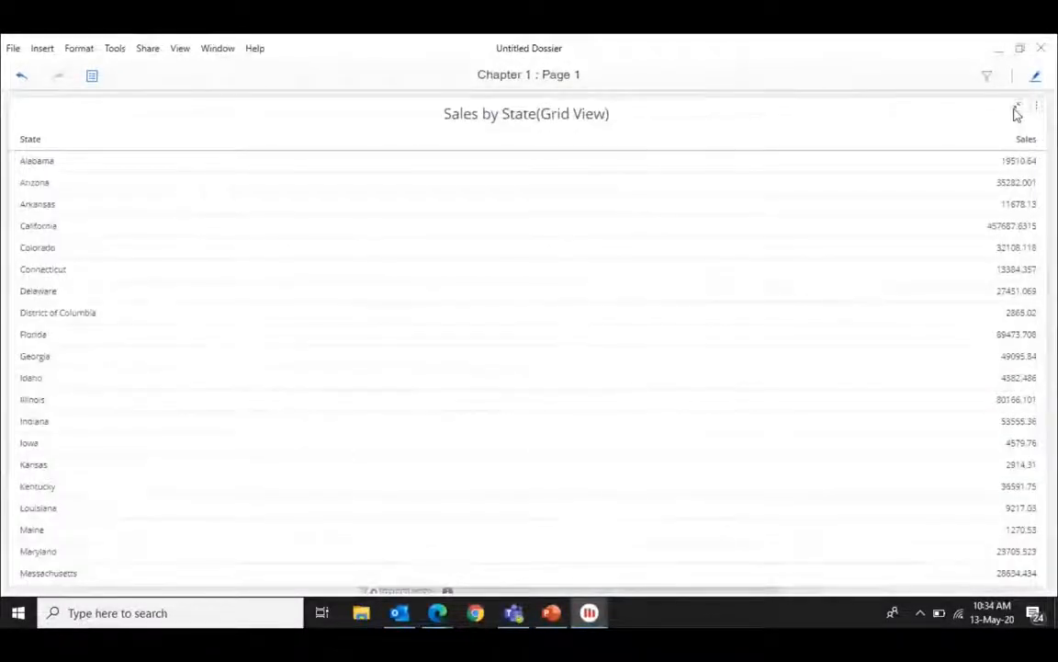
pyautogui.click(1017, 110)
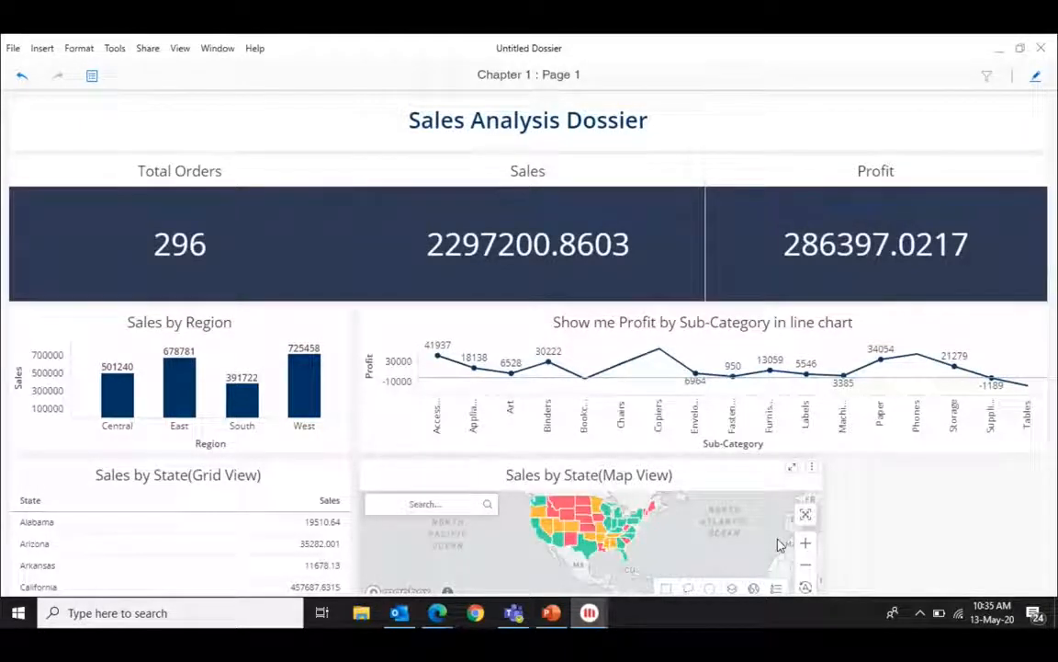
# - Examine the Sales by State(Map View) visualization maximized and zoomed in on the United States, then restore its size
pyautogui.click(806, 545)
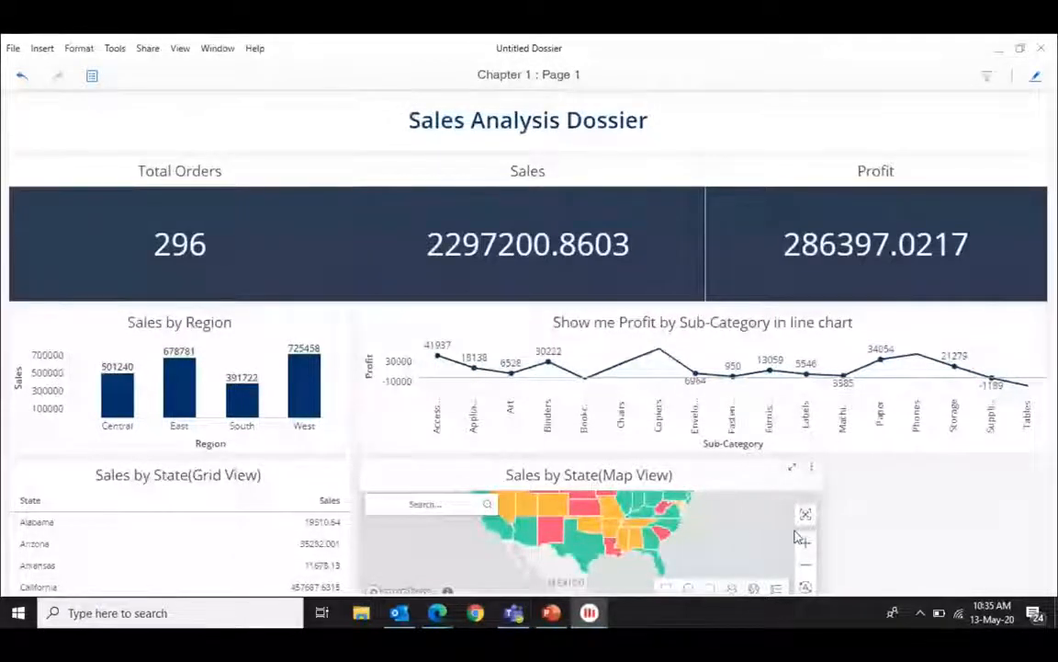
pyautogui.click(793, 469)
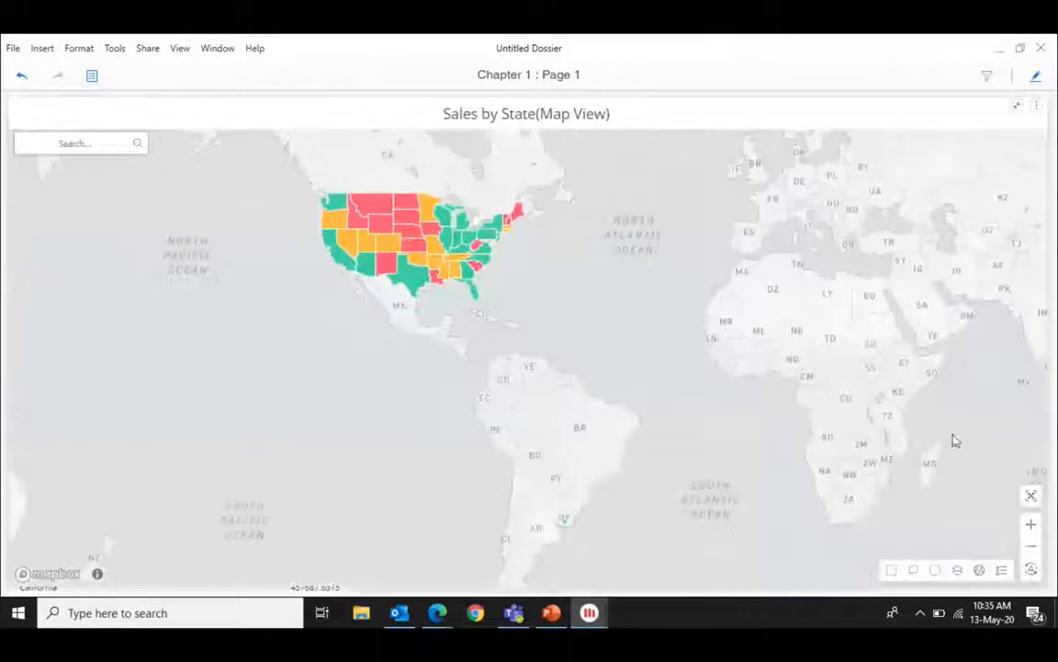
pyautogui.click(1031, 525)
pyautogui.click(1031, 524)
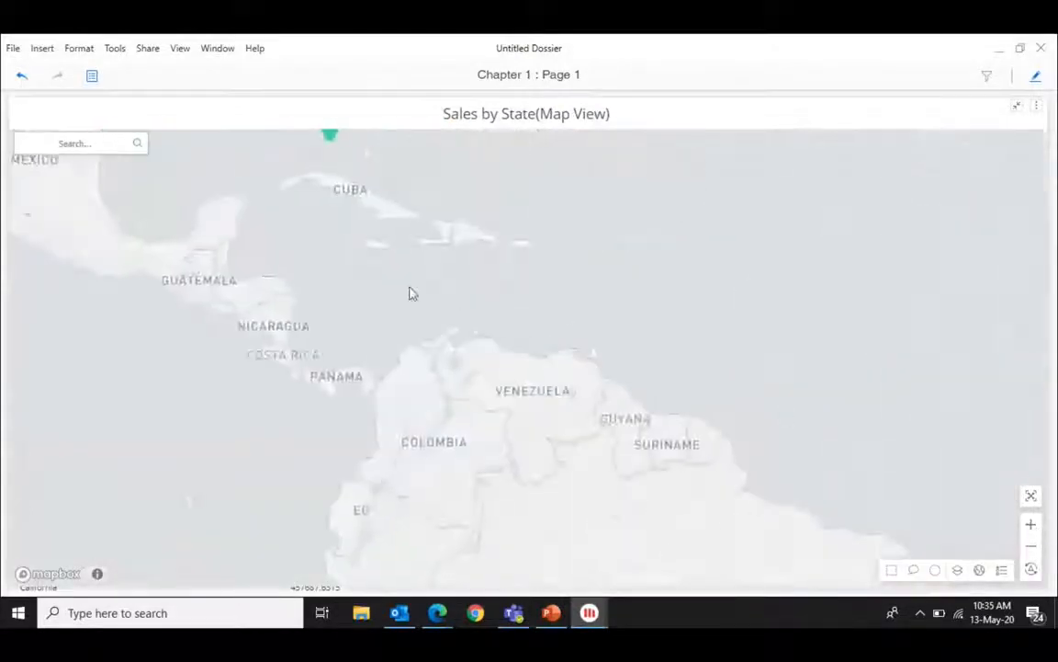
pyautogui.moveTo(338, 135); pyautogui.dragTo(777, 543)
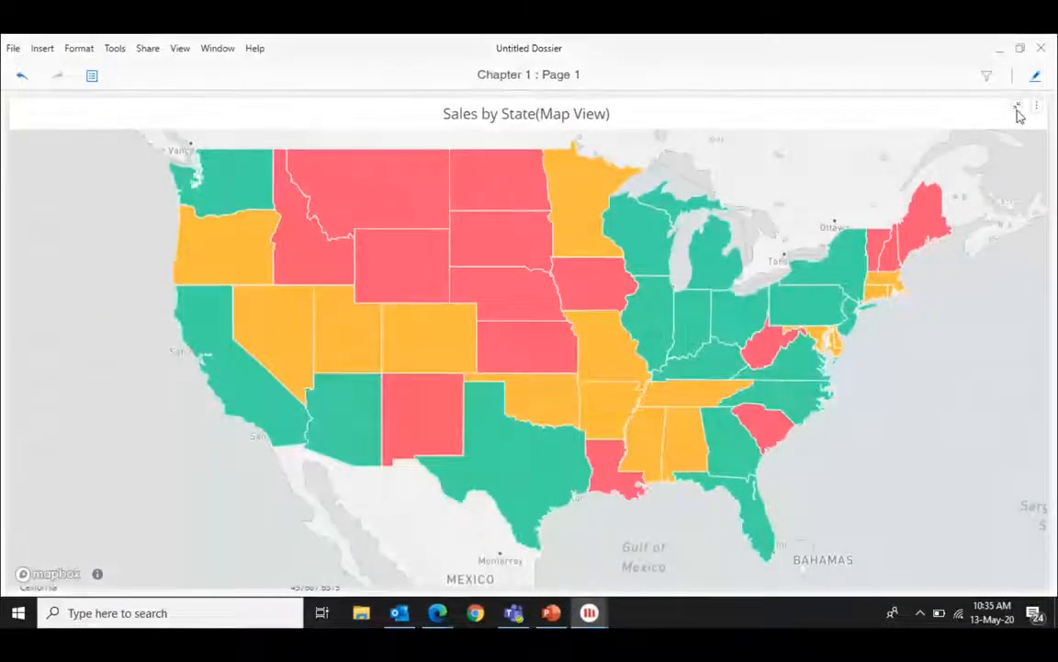
pyautogui.click(1017, 108)
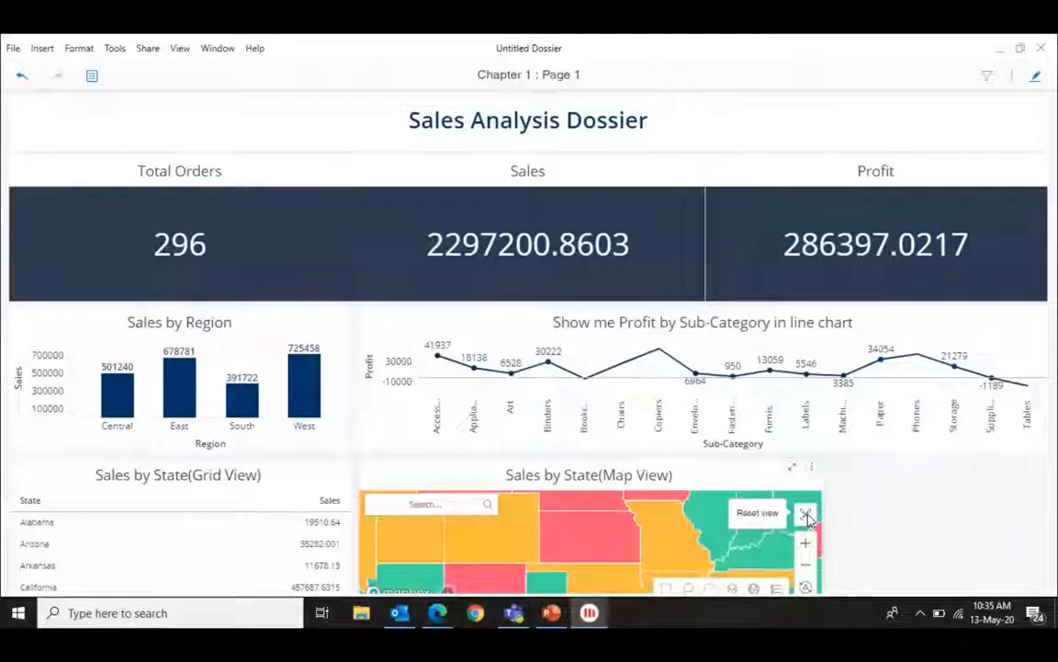
# - Reset the view of the Sales by State map and recentre it on the United States at normal size
pyautogui.click(807, 515)
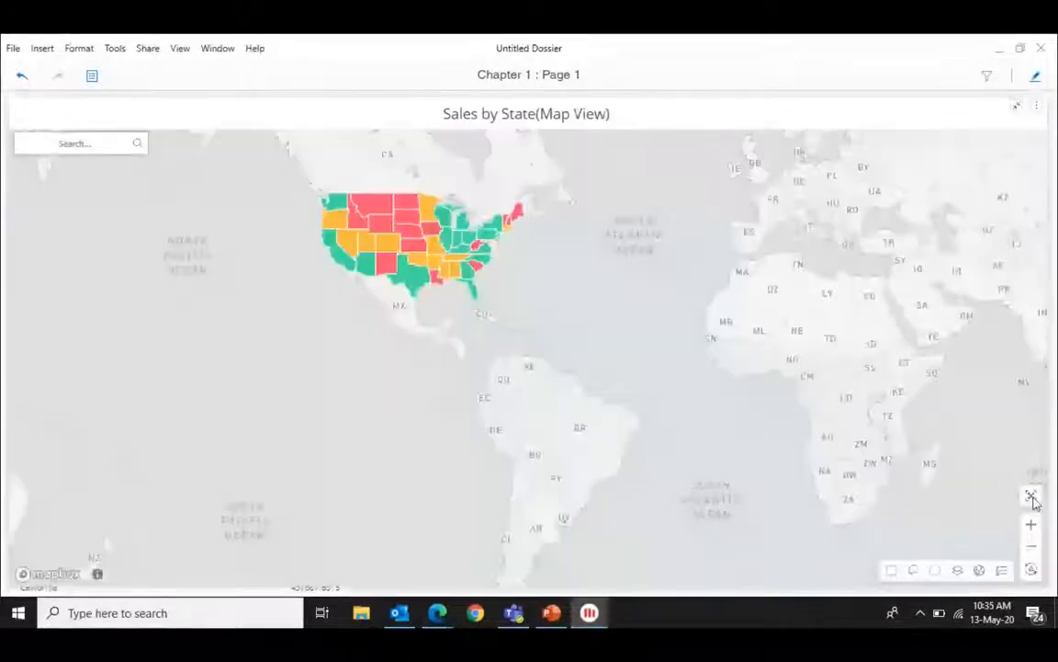
pyautogui.click(1016, 108)
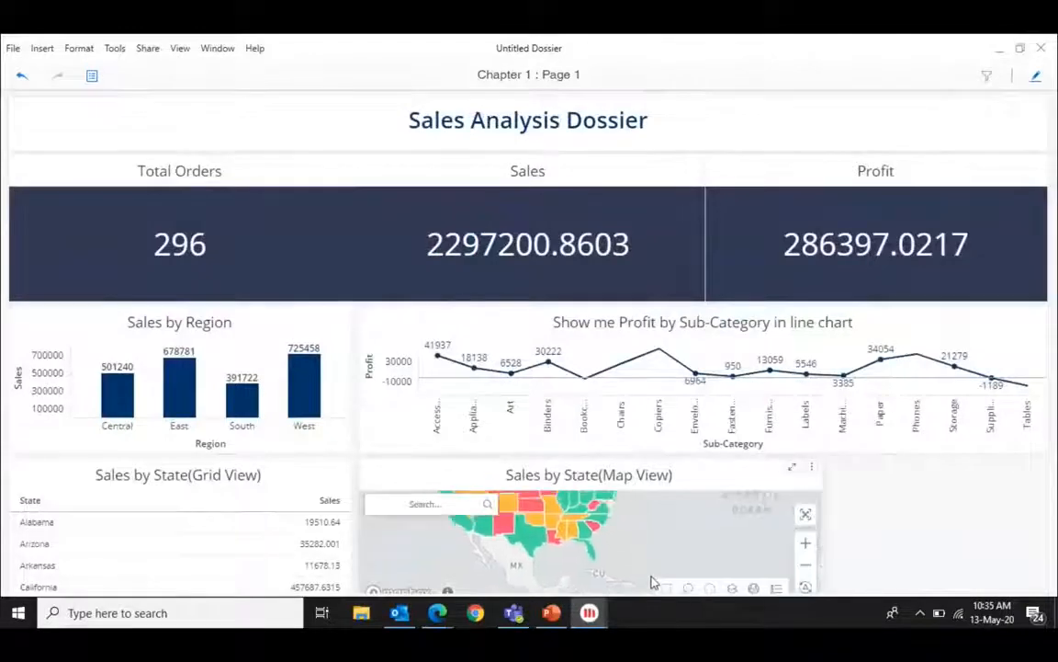
pyautogui.moveTo(655, 588); pyautogui.dragTo(657, 609)
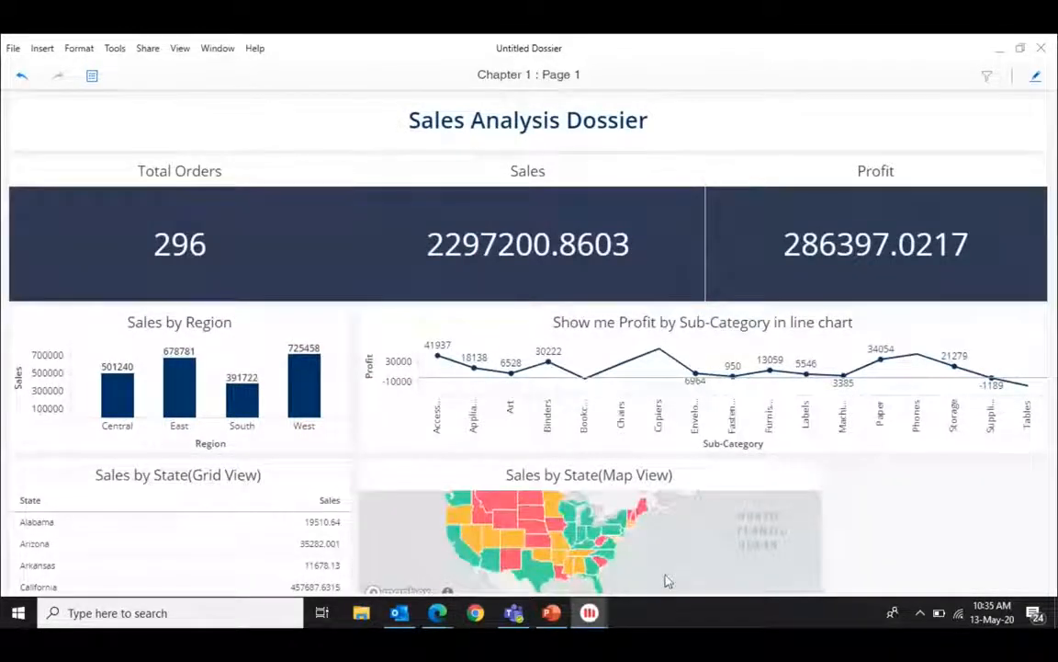
pyautogui.moveTo(685, 549); pyautogui.dragTo(688, 555)
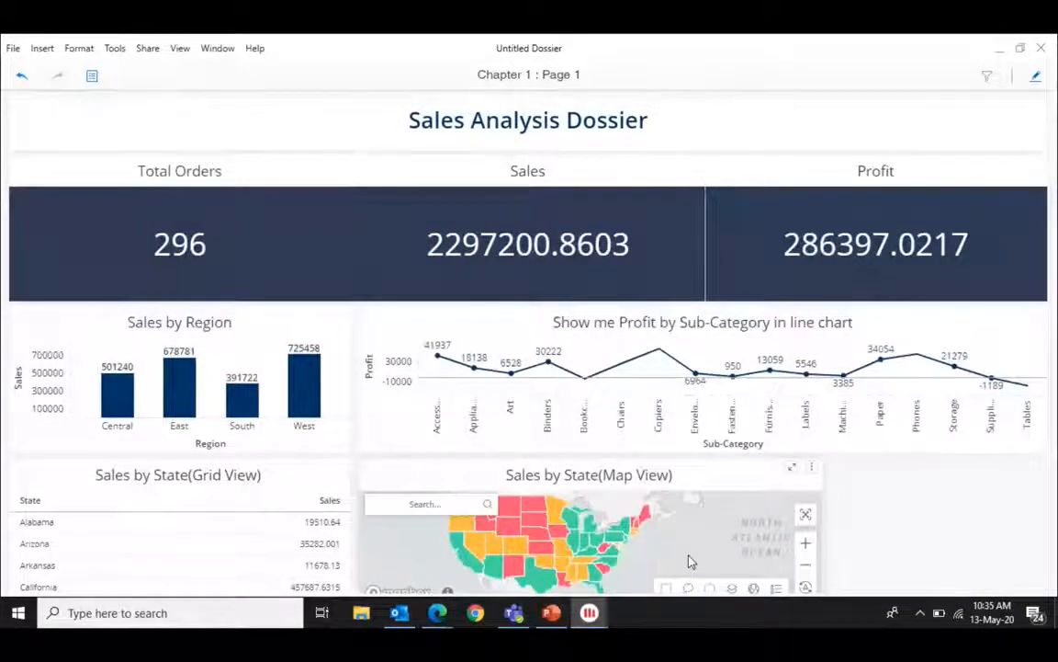
# - Bring the Untitled Dossier window back from the desktop and switch the dossier from presentation to editing mode
pyautogui.click(1001, 48)
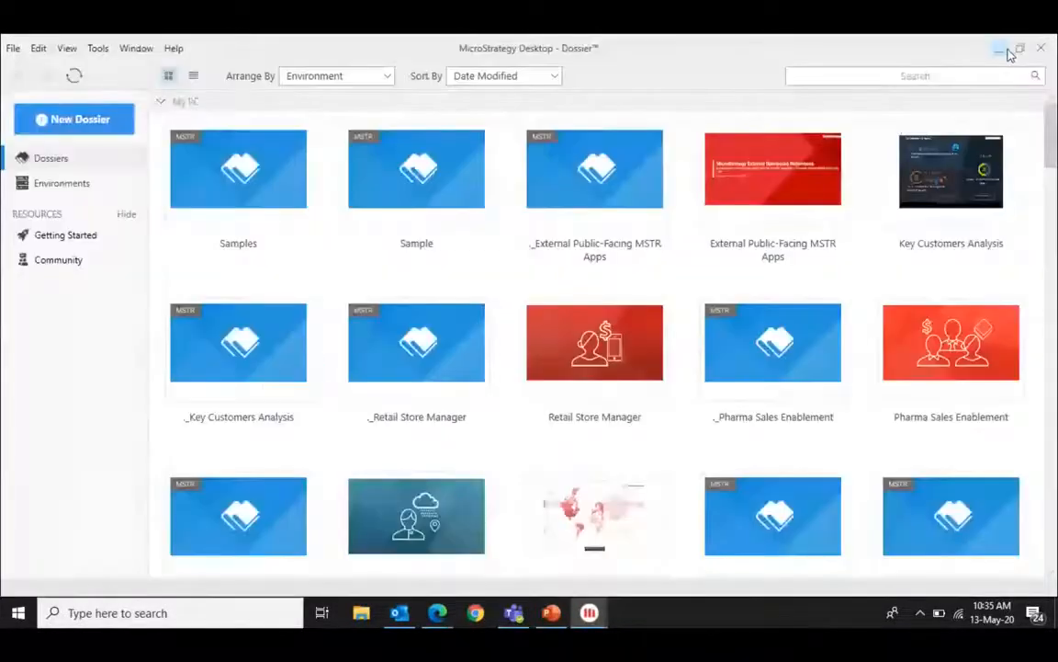
pyautogui.click(1003, 47)
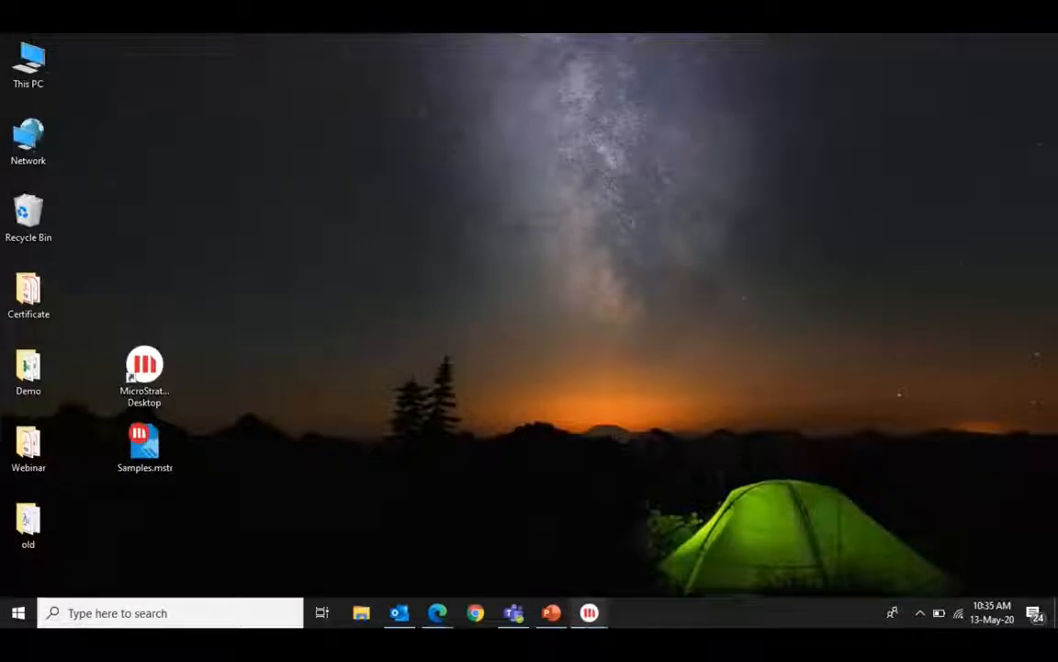
pyautogui.moveTo(589, 611)
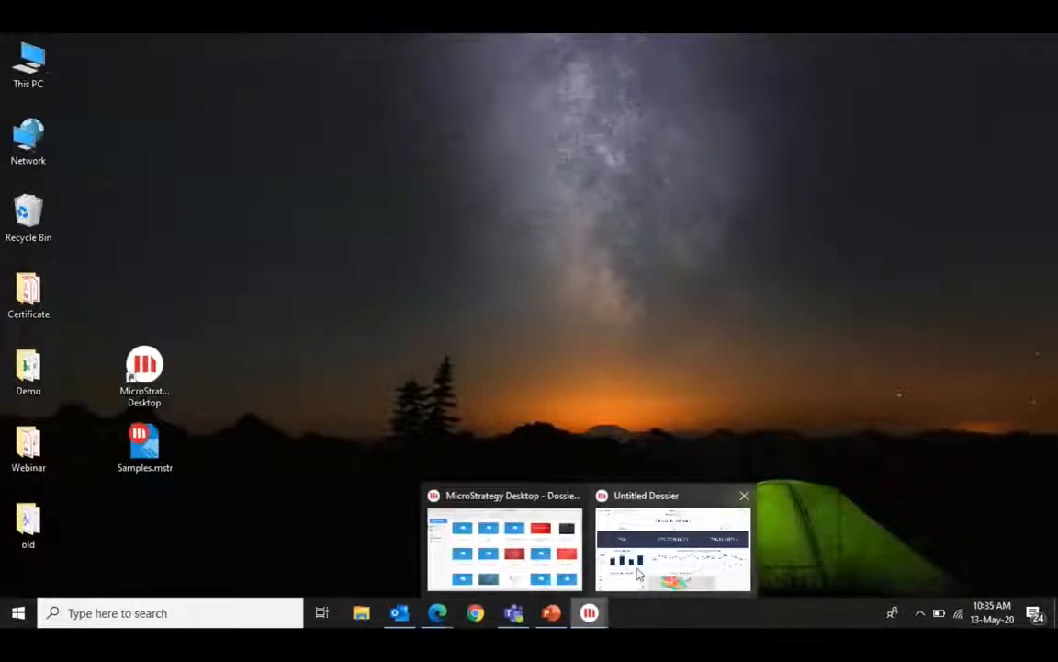
pyautogui.click(639, 573)
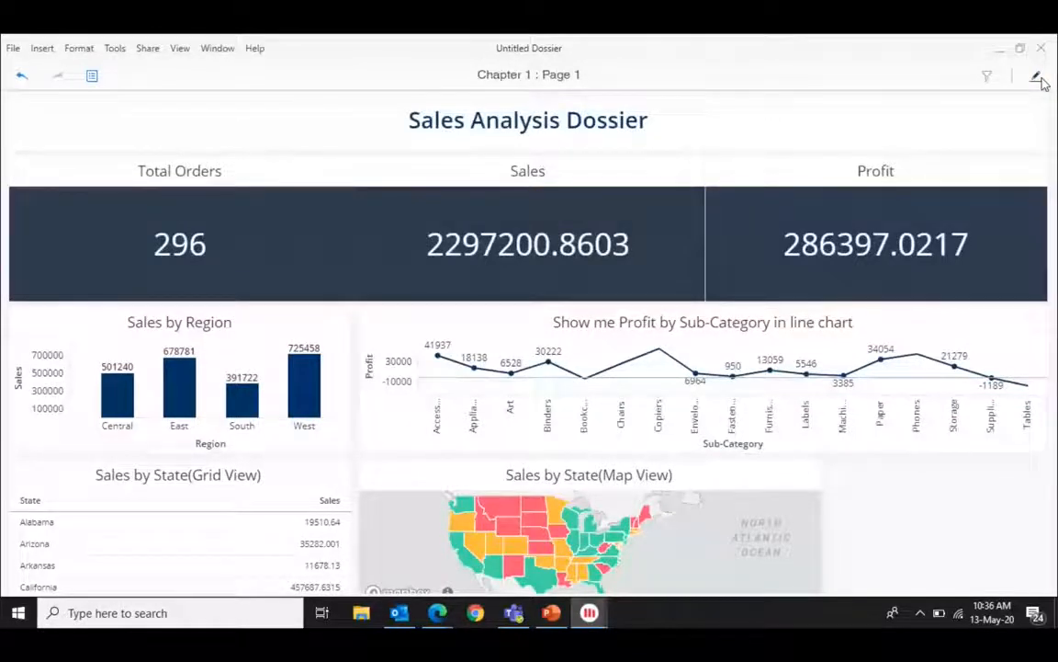
pyautogui.click(1036, 77)
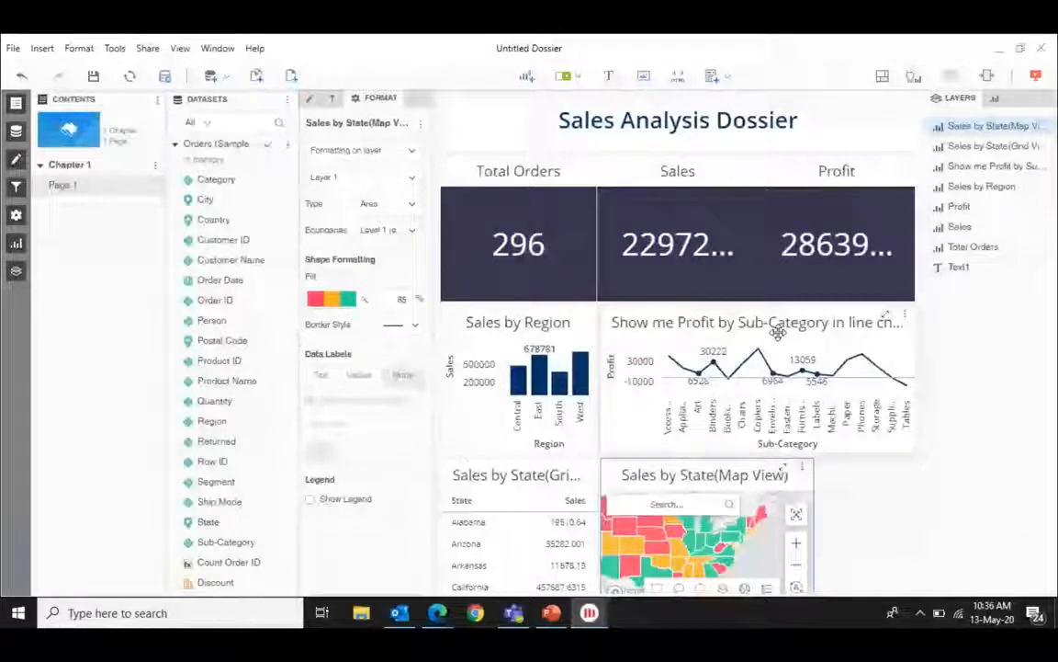
# - Generate a chart from the suggested question "What are the top 3 Category with the highest Sales?" and place it beside the map
pyautogui.click(914, 77)
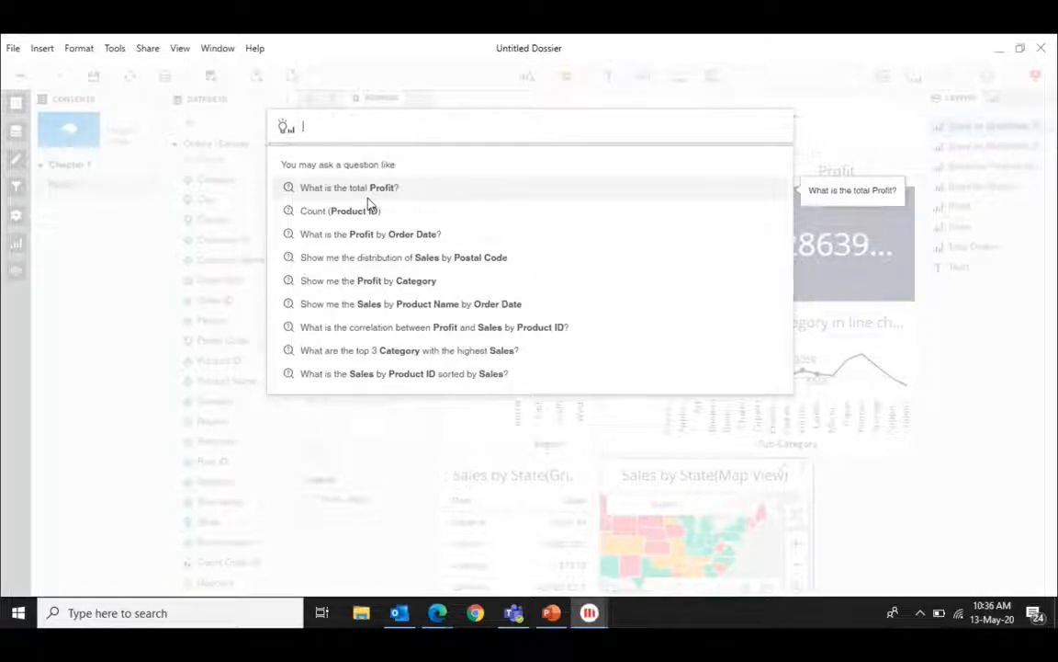
pyautogui.click(370, 353)
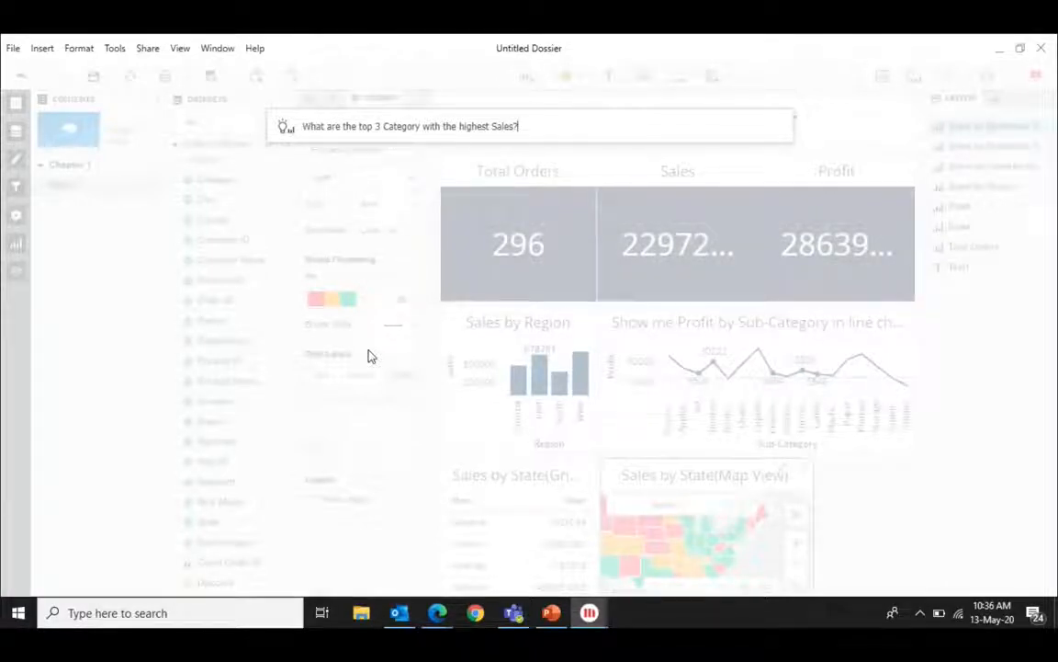
pyautogui.press('Return')
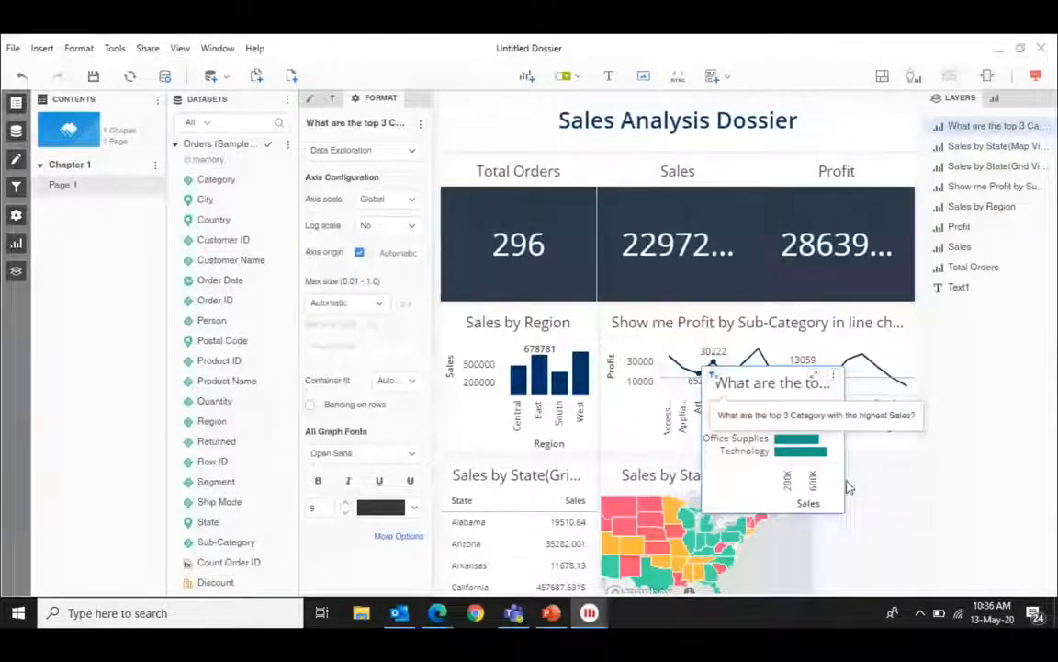
pyautogui.moveTo(849, 487); pyautogui.dragTo(891, 481)
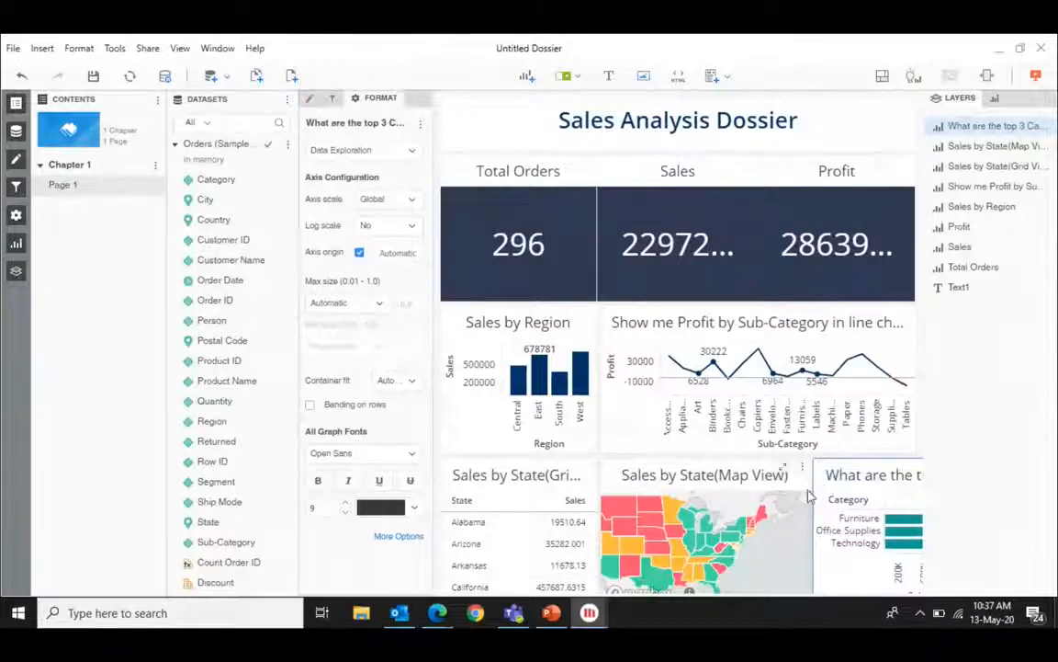
pyautogui.moveTo(817, 488); pyautogui.dragTo(862, 468)
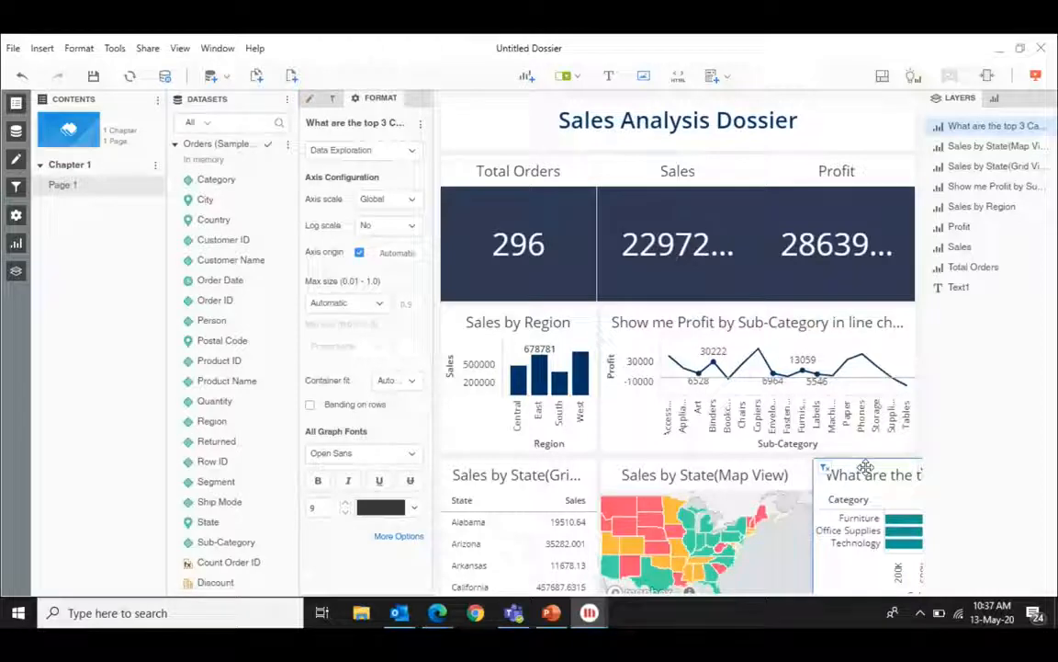
# - View the top 3 Category chart maximized and delete it from the page
pyautogui.click(895, 468)
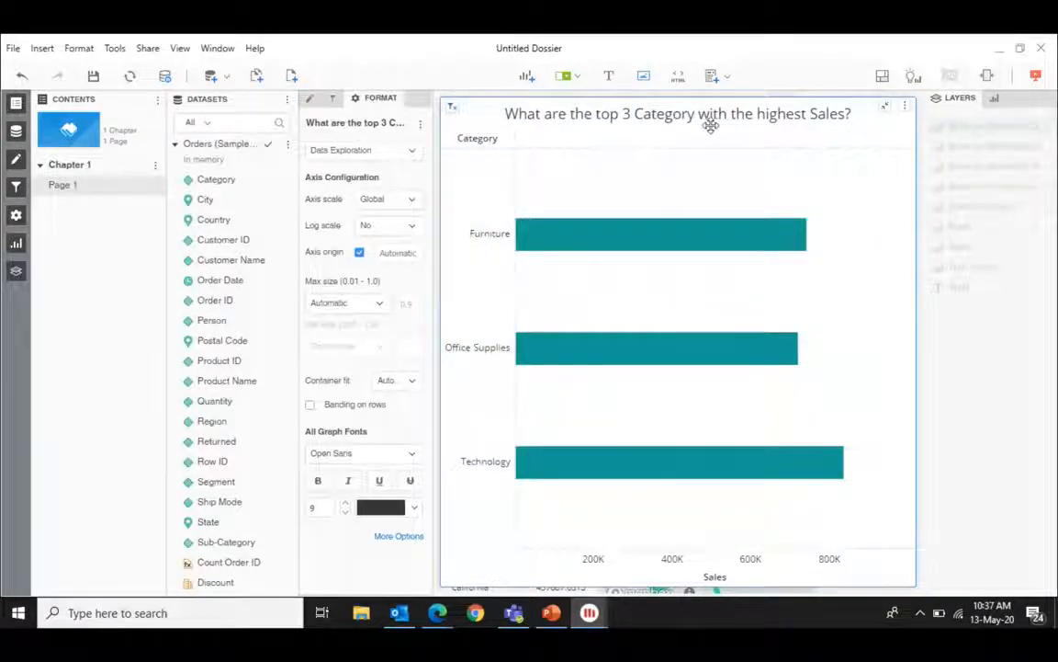
pyautogui.click(909, 107)
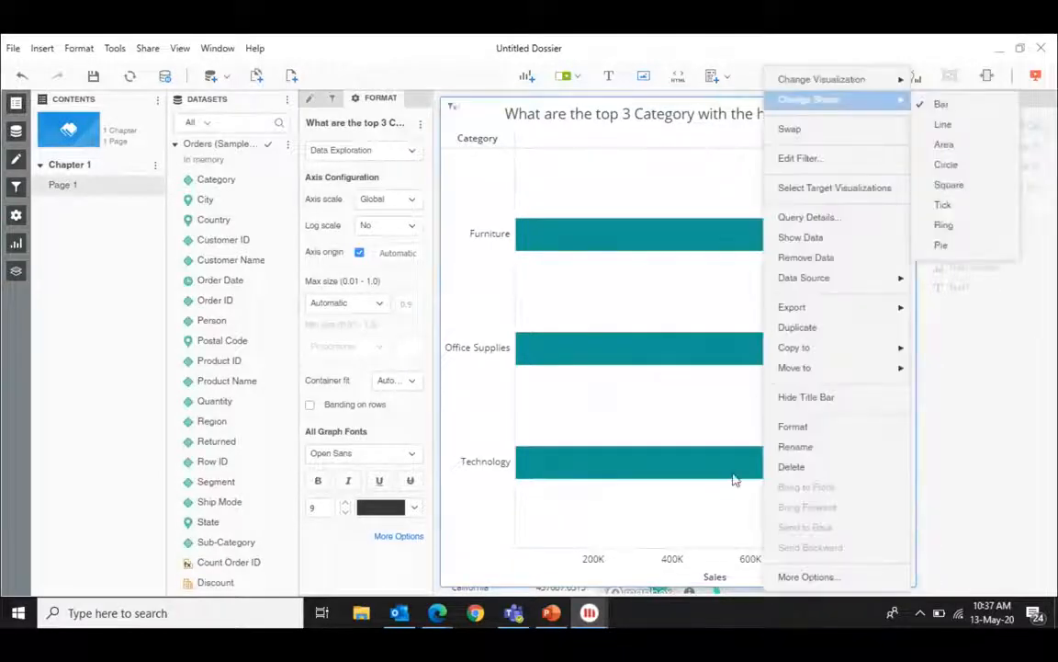
pyautogui.click(791, 467)
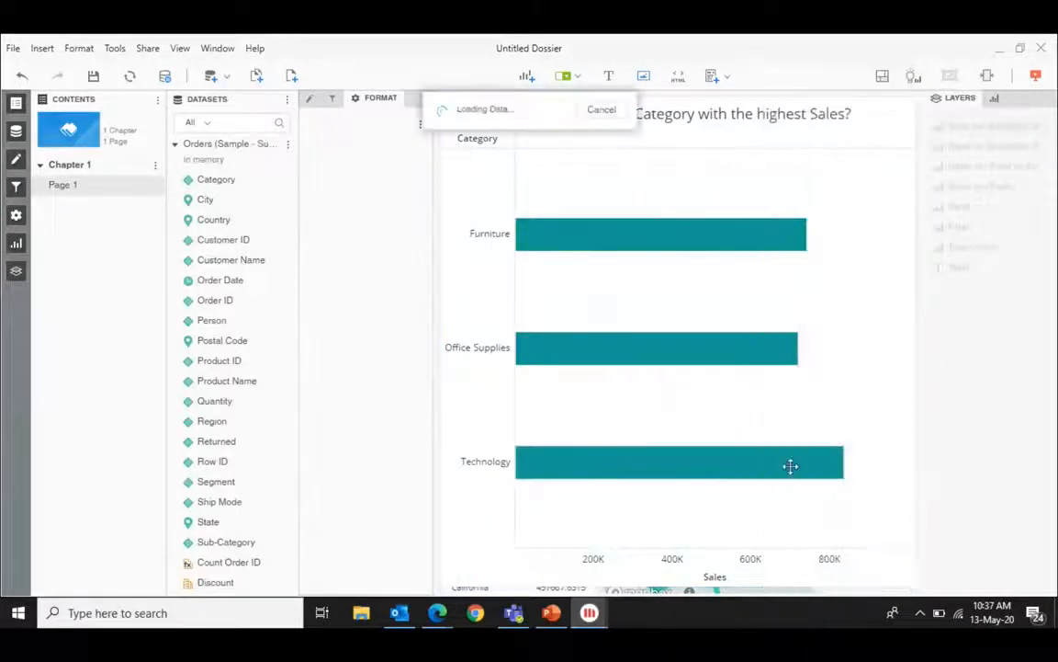
# - Generate a visualization by asking the natural-language question "What are the top 10 Category by Sales in a pie chart"
pyautogui.click(912, 78)
pyautogui.write('What are the ')
pyautogui.write('tod')
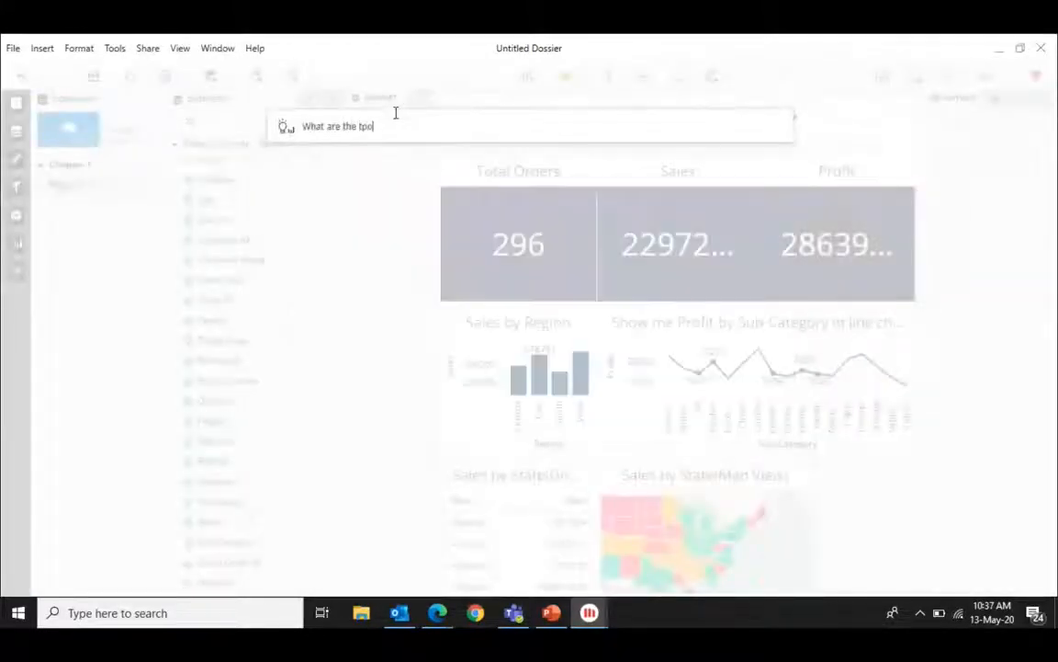
pyautogui.press('BackSpace')
pyautogui.write('p ')
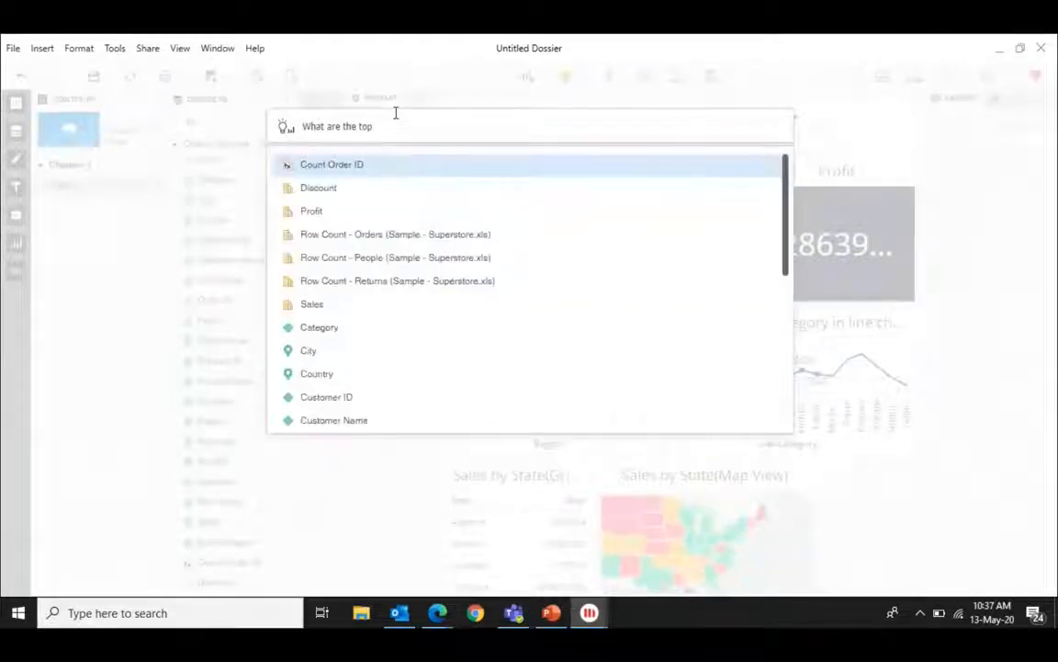
pyautogui.write('10 Ca')
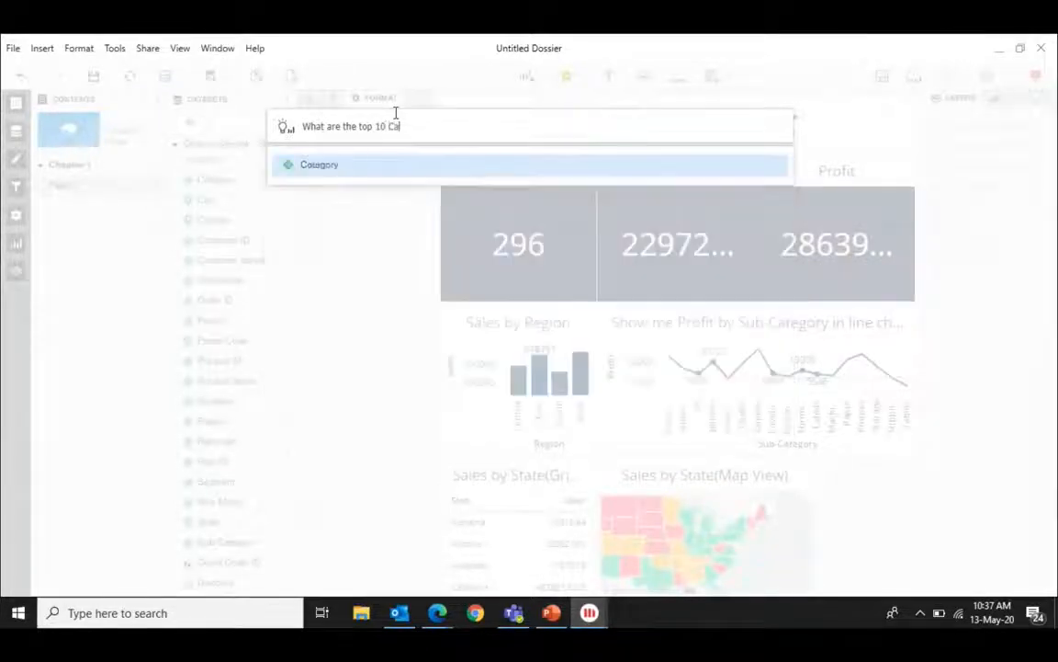
pyautogui.write('tegory')
pyautogui.click(361, 164)
pyautogui.write('by S')
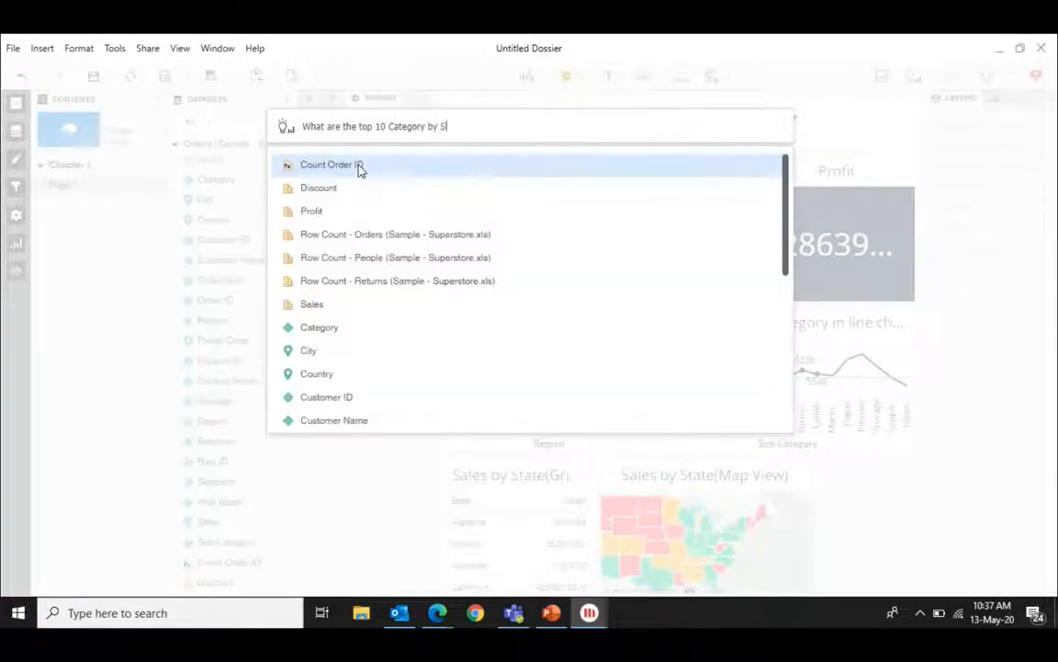
pyautogui.write('ales')
pyautogui.click(359, 167)
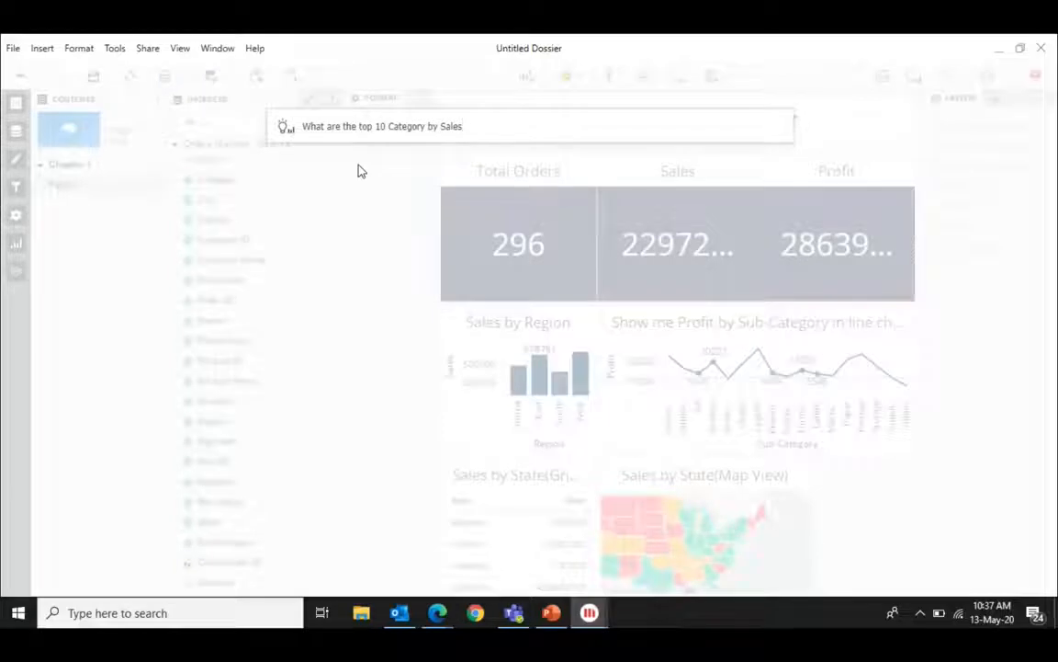
pyautogui.write('in a ')
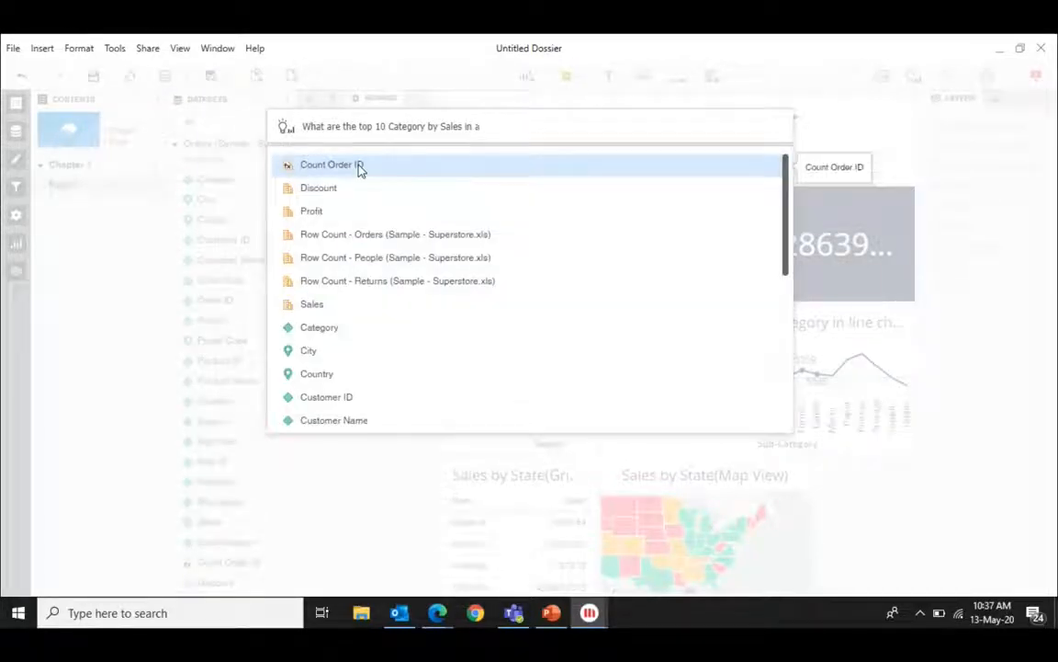
pyautogui.write('pie chart')
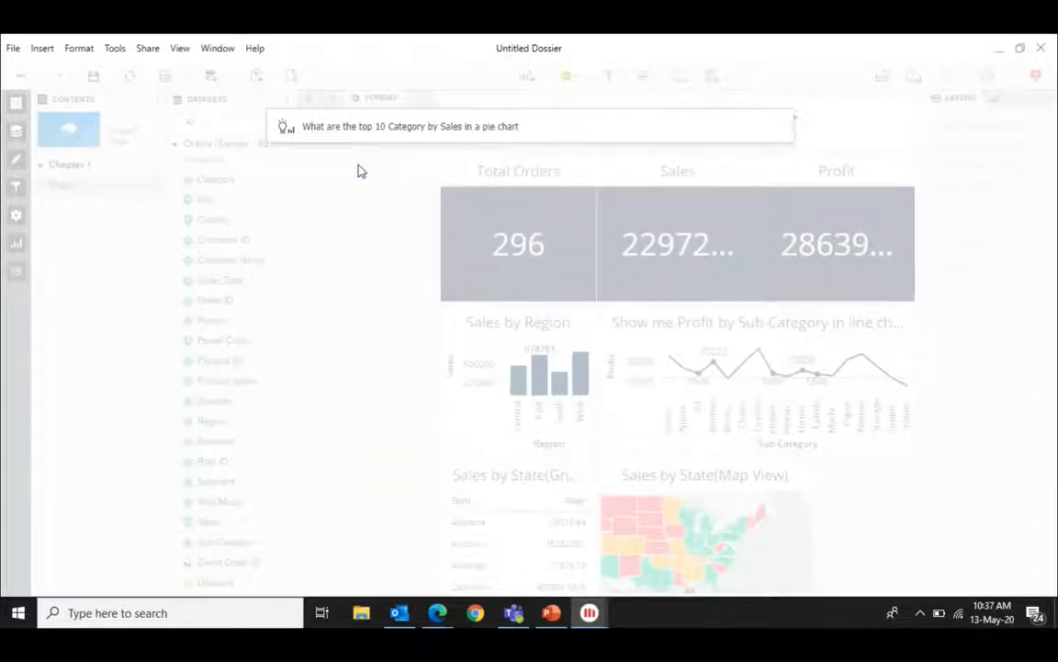
pyautogui.press('Return')
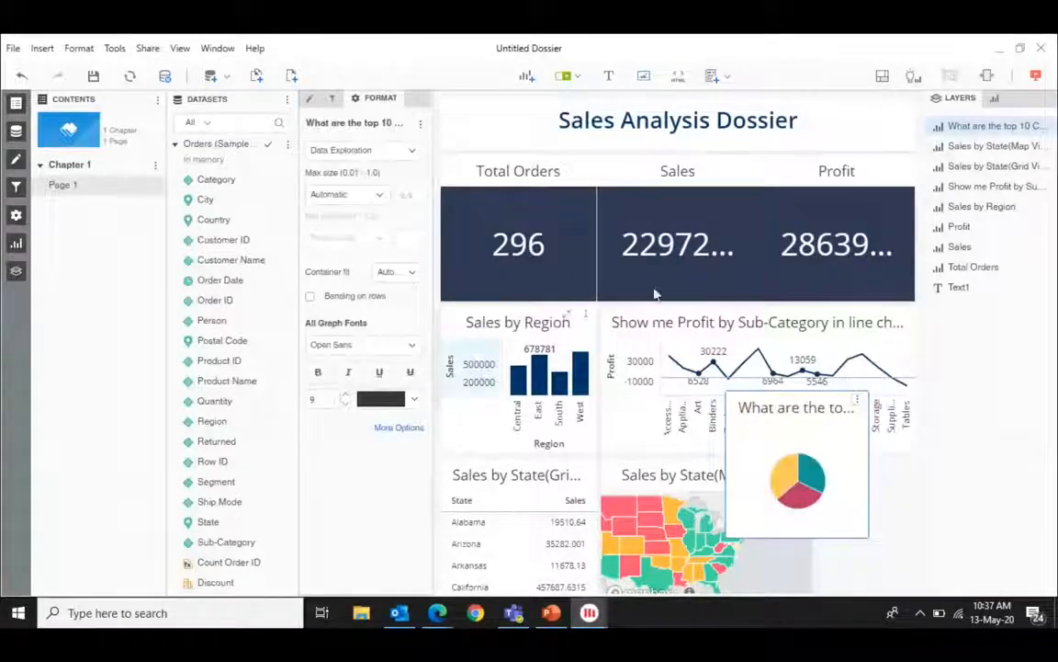
pyautogui.moveTo(781, 480)
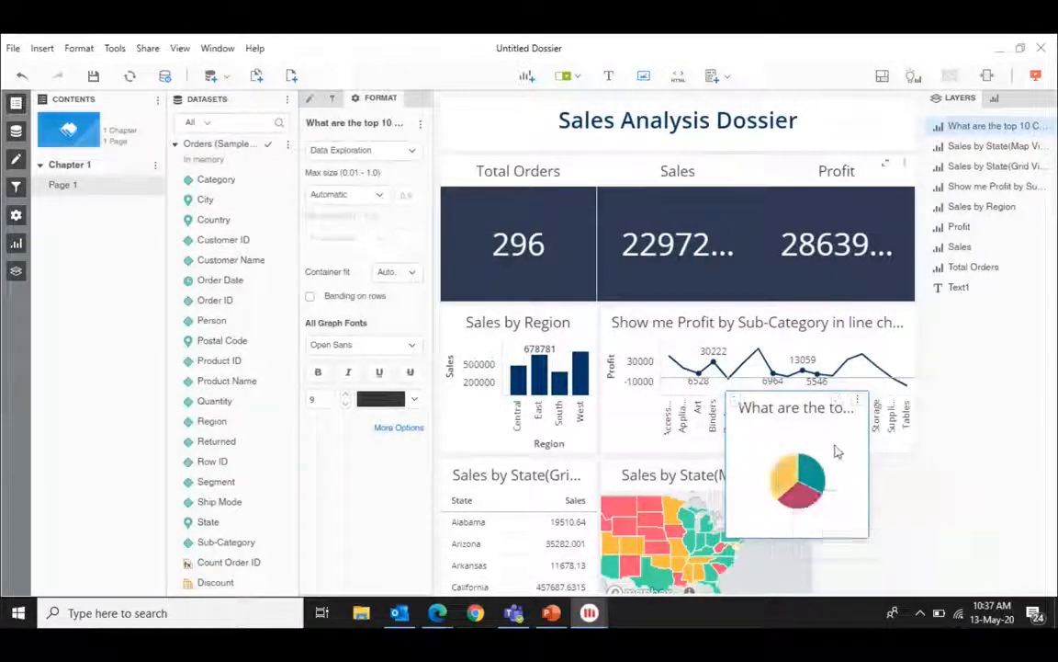
pyautogui.click(857, 401)
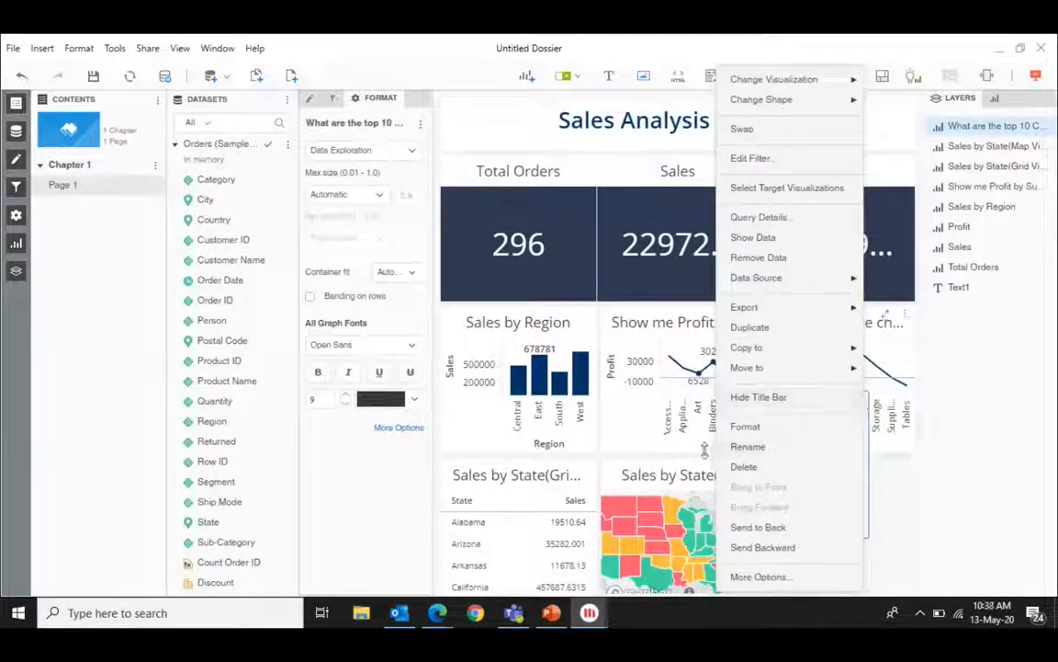
pyautogui.click(888, 504)
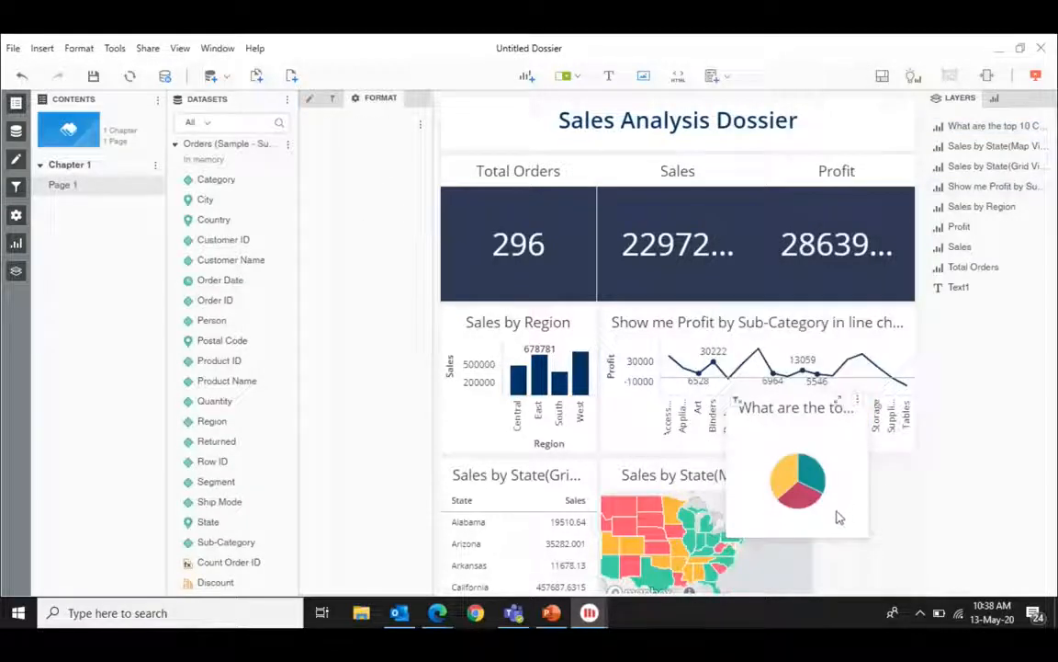
# - Delete the top 10 Category by Sales pie chart from the page, dismissing the incoming mail notification
pyautogui.click(795, 529)
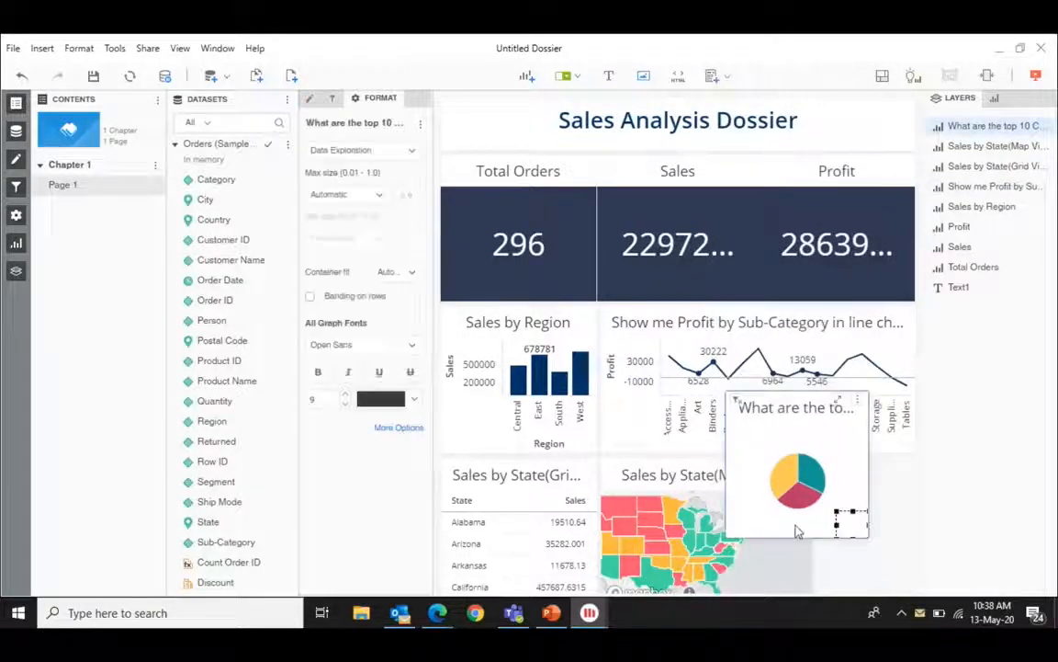
pyautogui.click(856, 402)
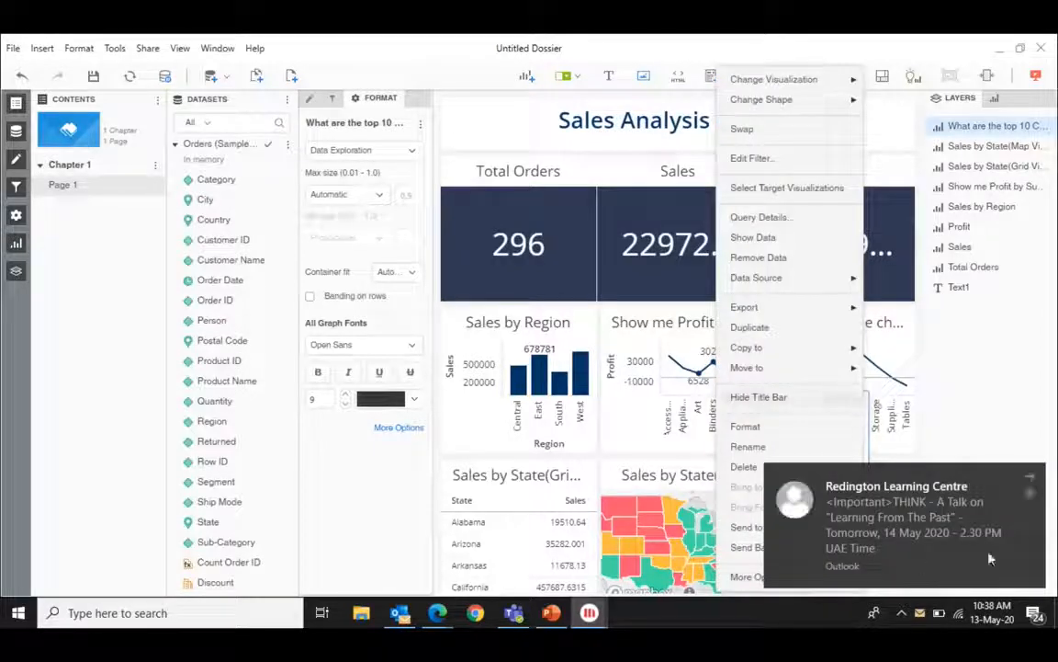
pyautogui.click(1033, 476)
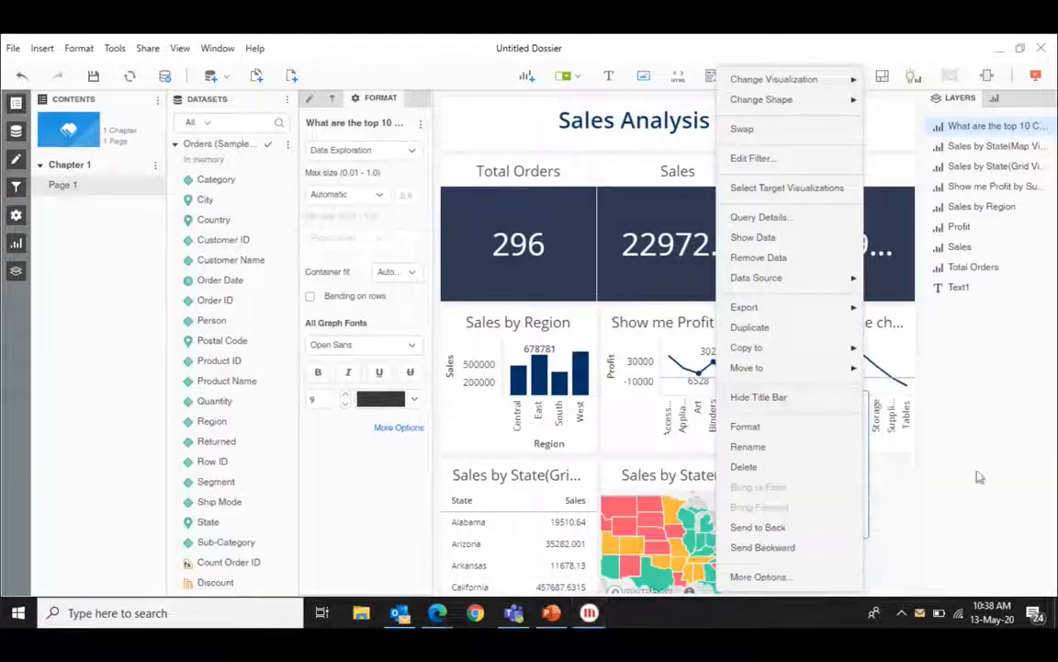
pyautogui.click(749, 467)
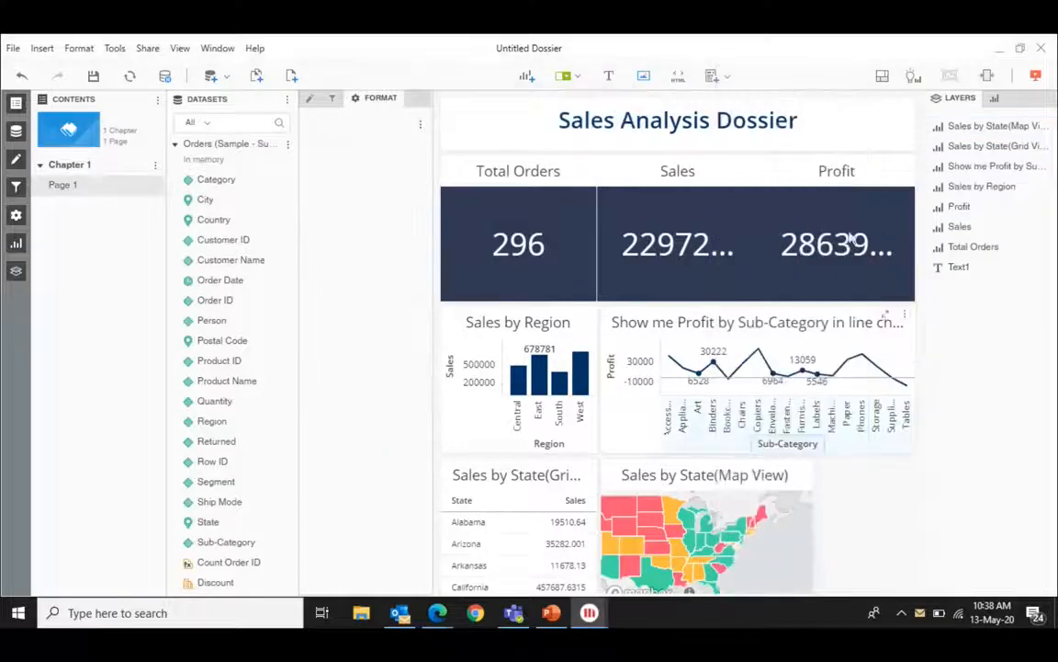
# - Generate a chart by asking "What are the top 3 Product Name by Sales ?" and place it beside the map
pyautogui.click(914, 82)
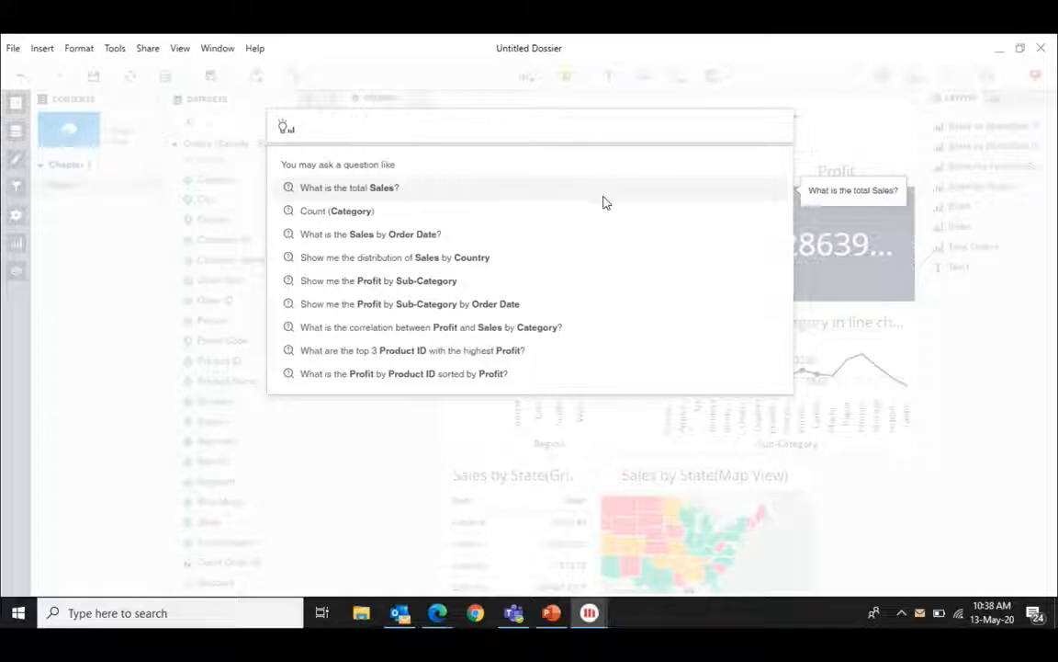
pyautogui.write('What')
pyautogui.write(' ate t')
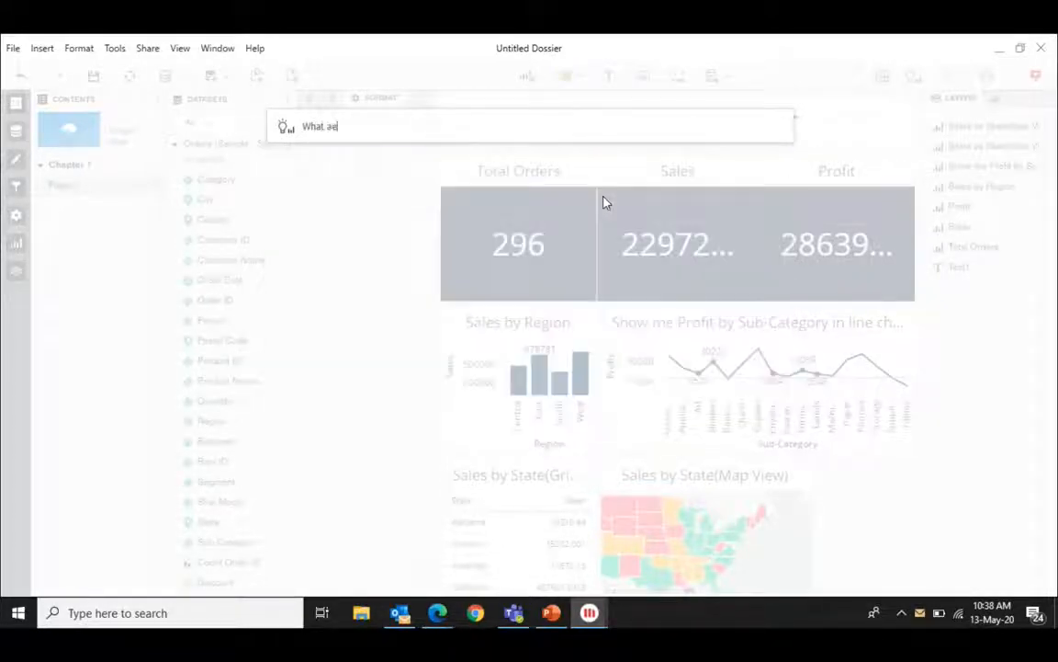
pyautogui.press('BackSpace')
pyautogui.press('BackSpace')
pyautogui.press('BackSpace')
pyautogui.press('BackSpace')
pyautogui.write('re  t')
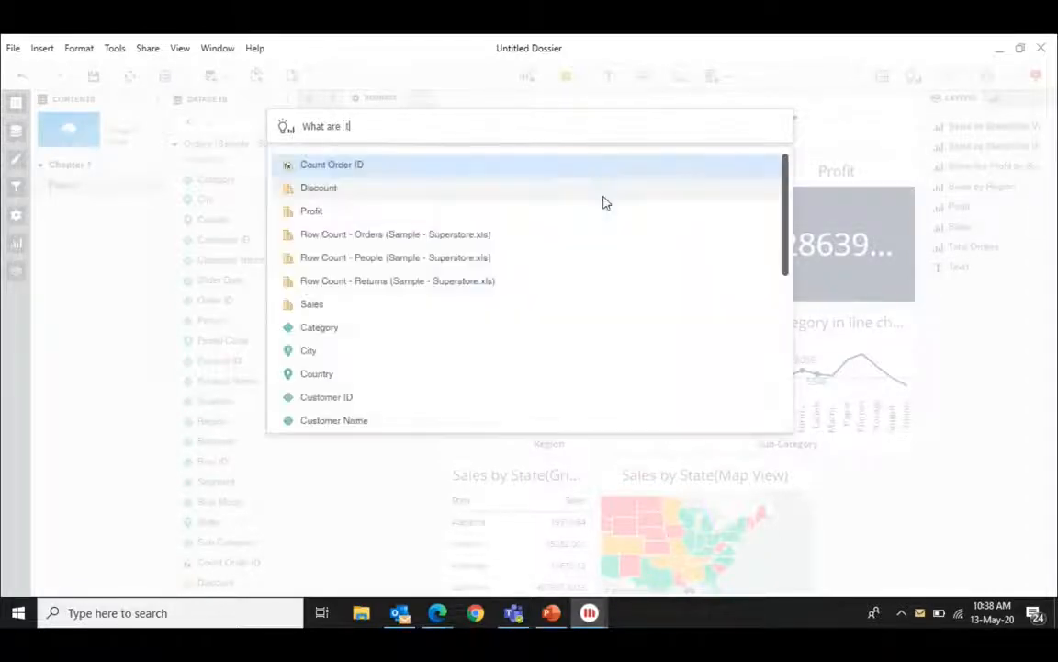
pyautogui.write('he top 3 Prod')
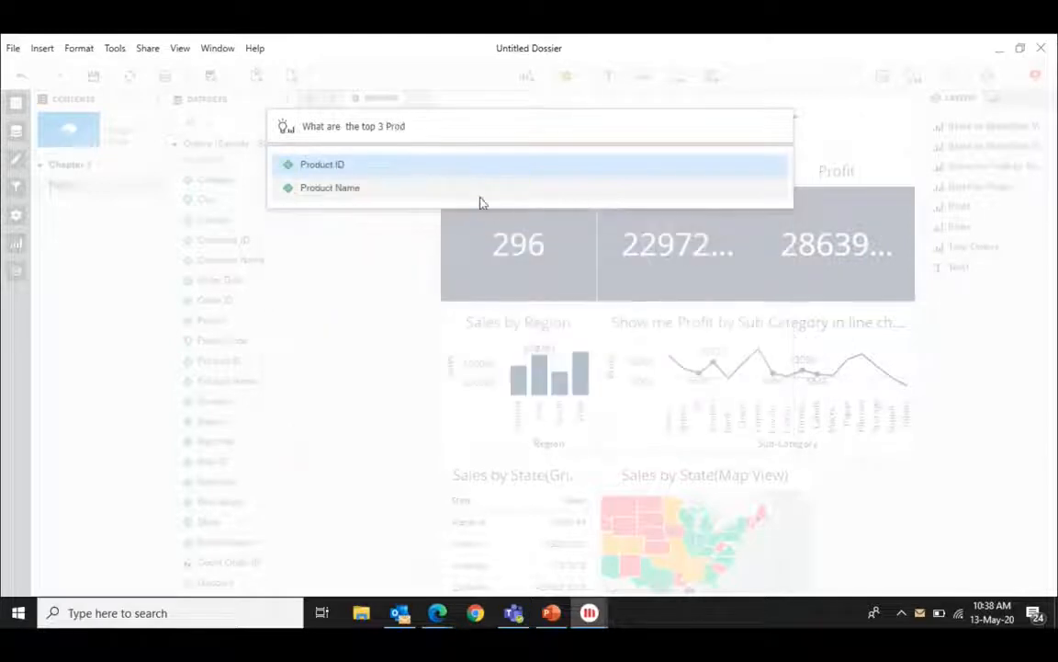
pyautogui.click(474, 196)
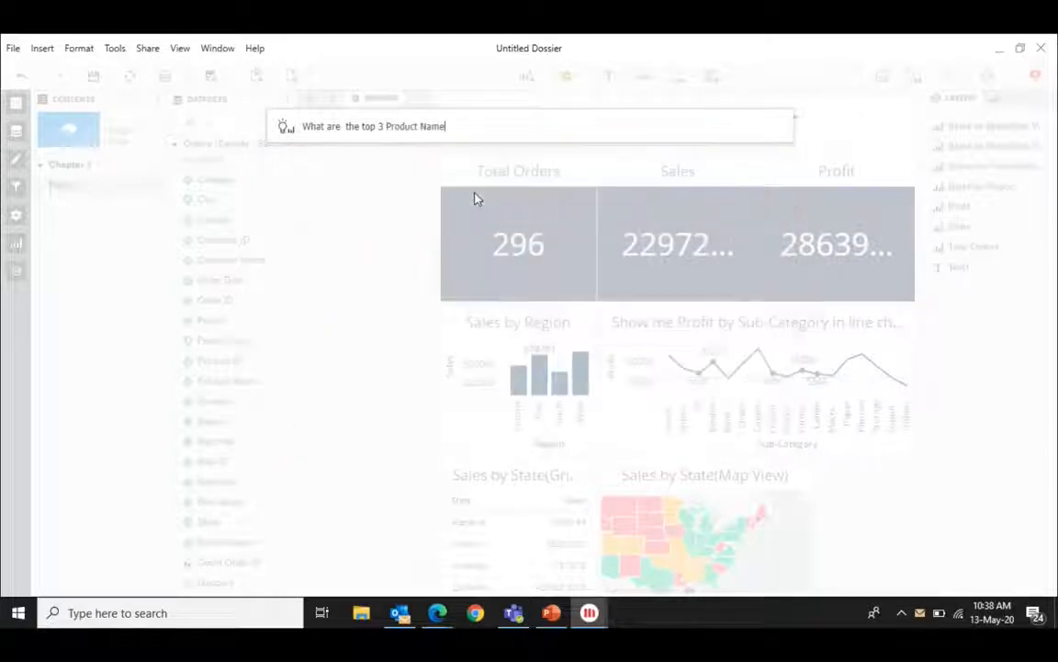
pyautogui.write('by Sales')
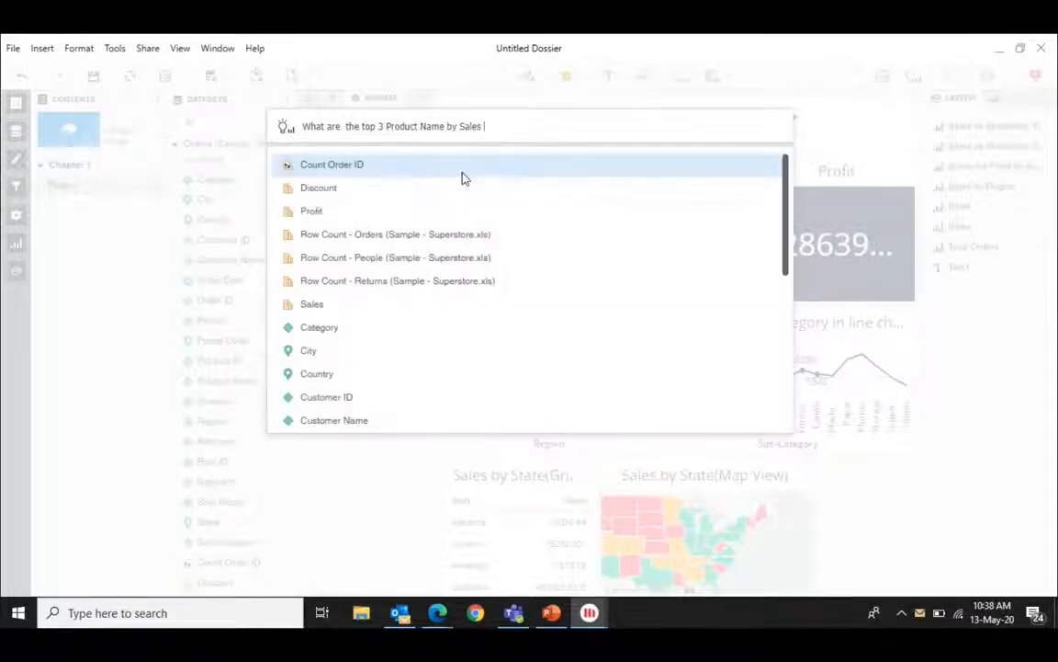
pyautogui.write(' in a')
pyautogui.press('BackSpace')
pyautogui.press('BackSpace')
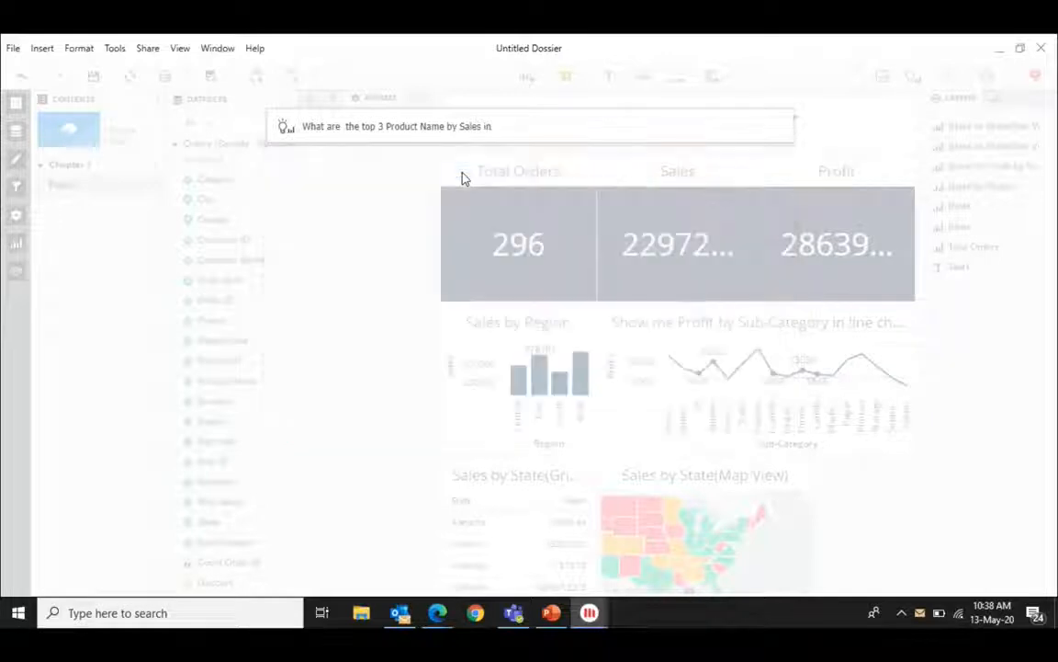
pyautogui.press('BackSpace')
pyautogui.press('BackSpace')
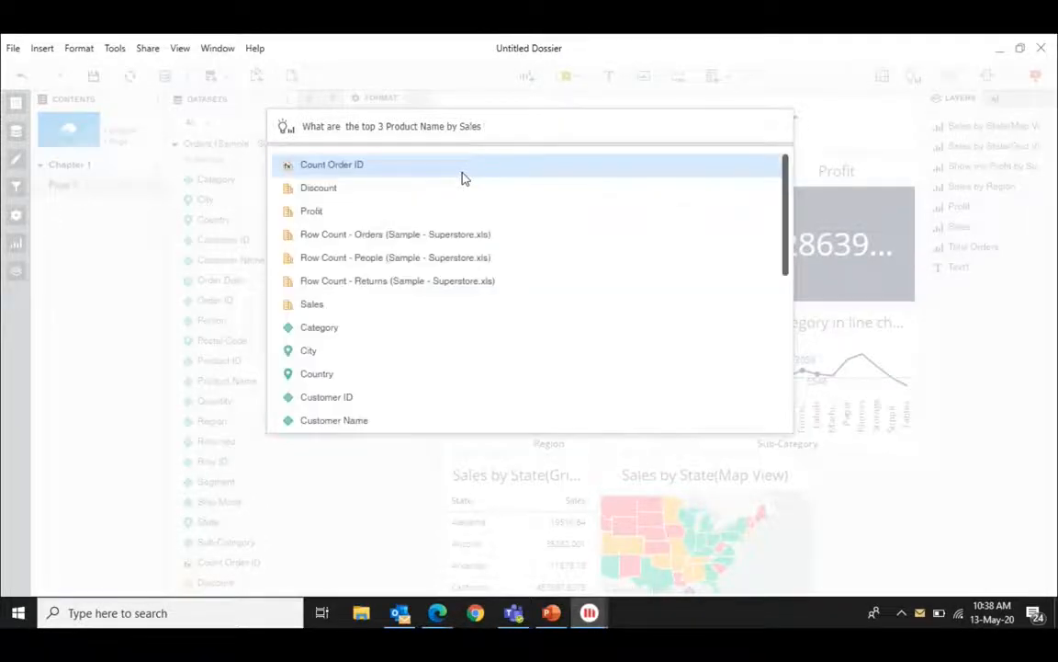
pyautogui.write('?')
pyautogui.press('Return')
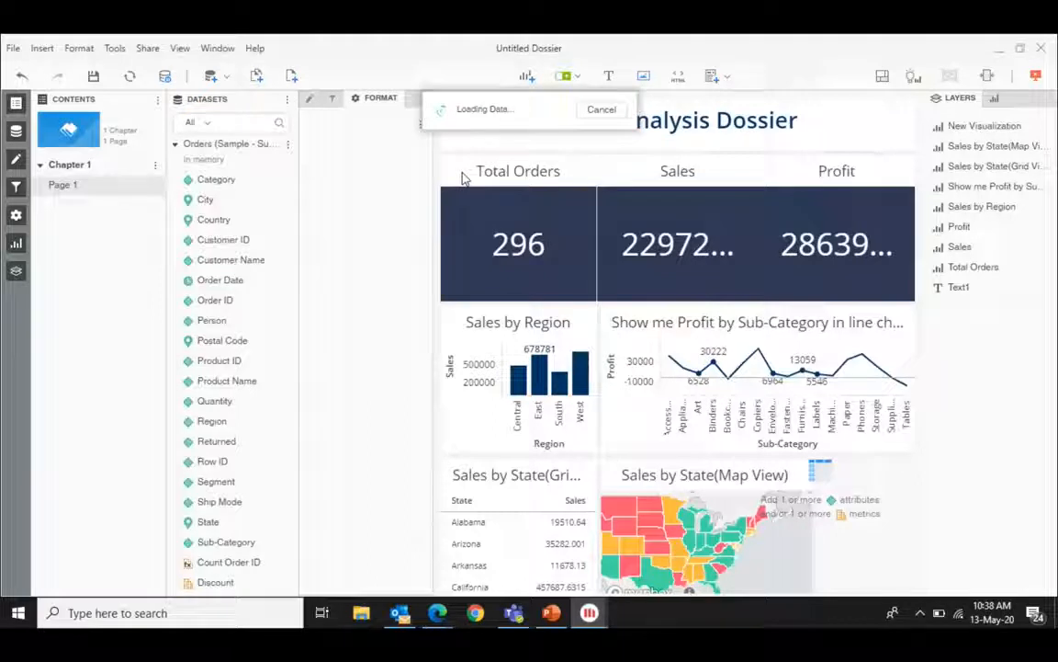
pyautogui.moveTo(805, 428); pyautogui.dragTo(870, 477)
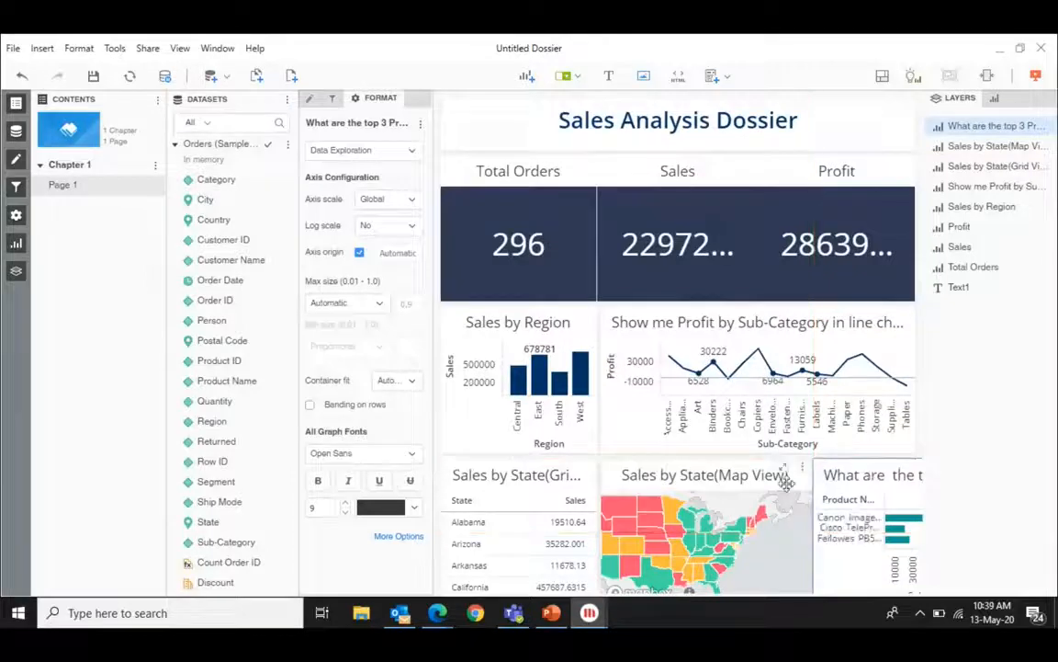
# - Narrow the Sales by State grid to free room for the map and the new chart in the same row
pyautogui.click(606, 478)
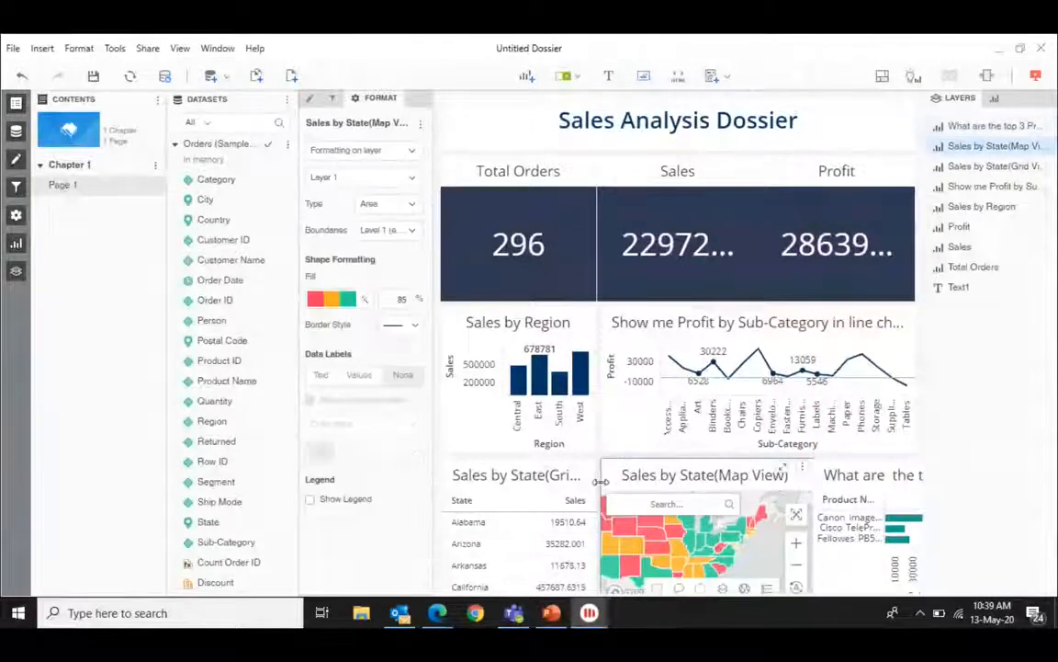
pyautogui.moveTo(600, 481); pyautogui.dragTo(533, 485)
pyautogui.click(531, 485)
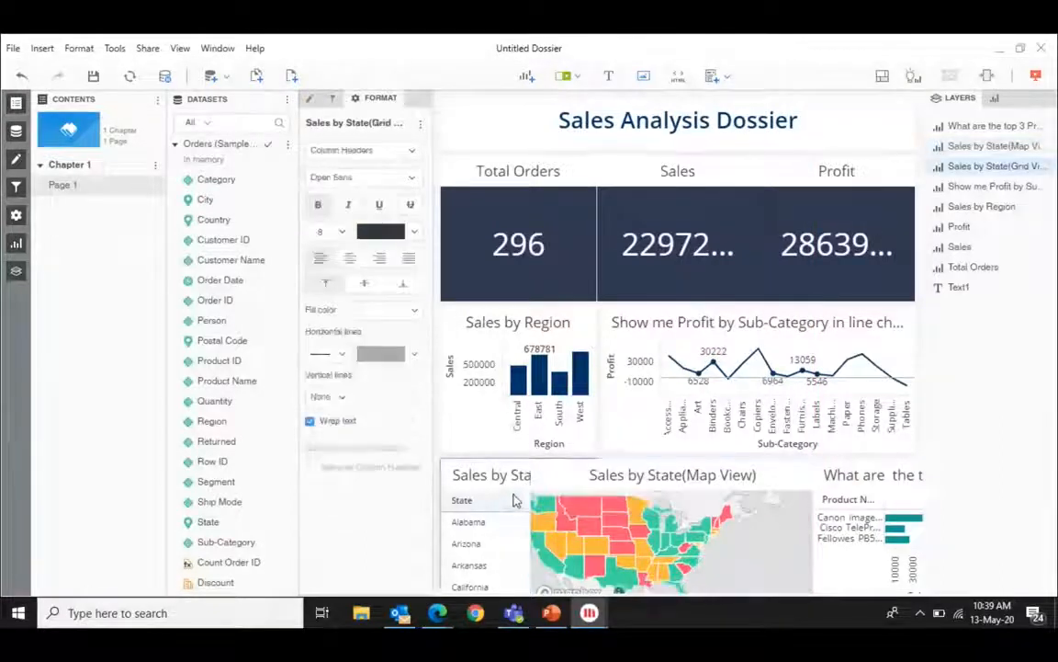
pyautogui.moveTo(531, 485); pyautogui.dragTo(508, 496)
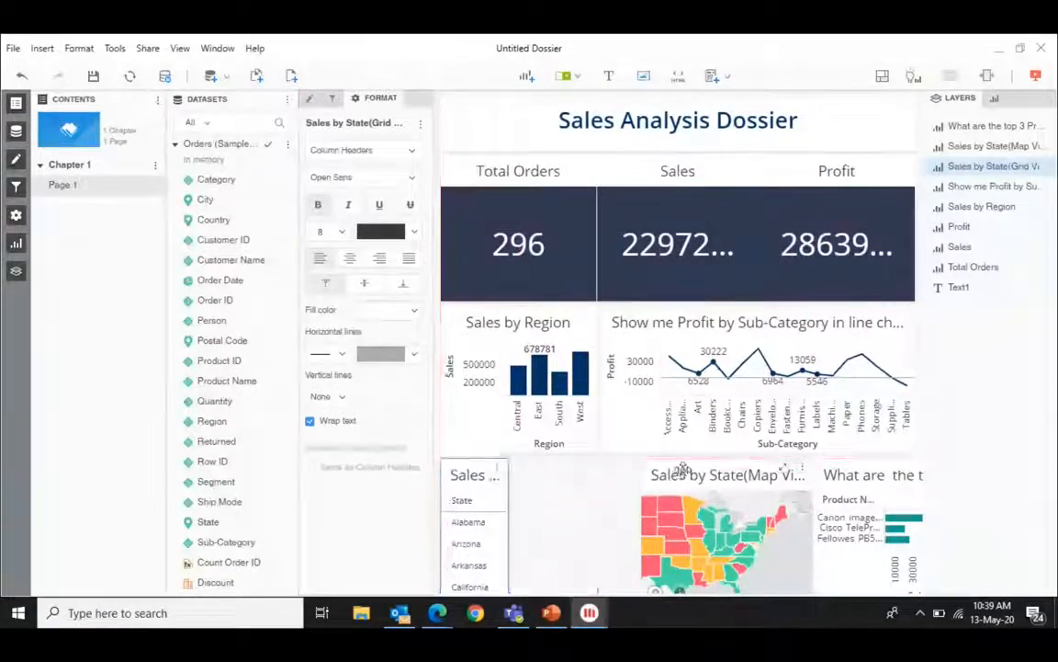
# - Move the narrowed map next to the grid and fit the top 3 Product Name chart into the remaining space
pyautogui.moveTo(576, 482); pyautogui.dragTo(553, 475)
pyautogui.click(747, 513)
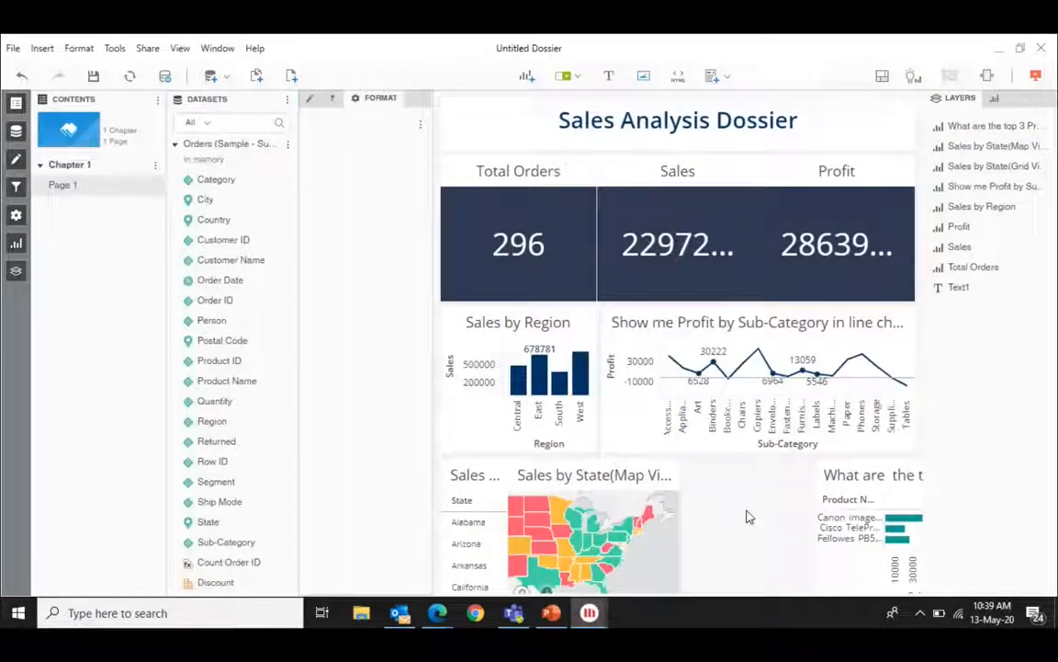
pyautogui.moveTo(731, 475); pyautogui.dragTo(723, 484)
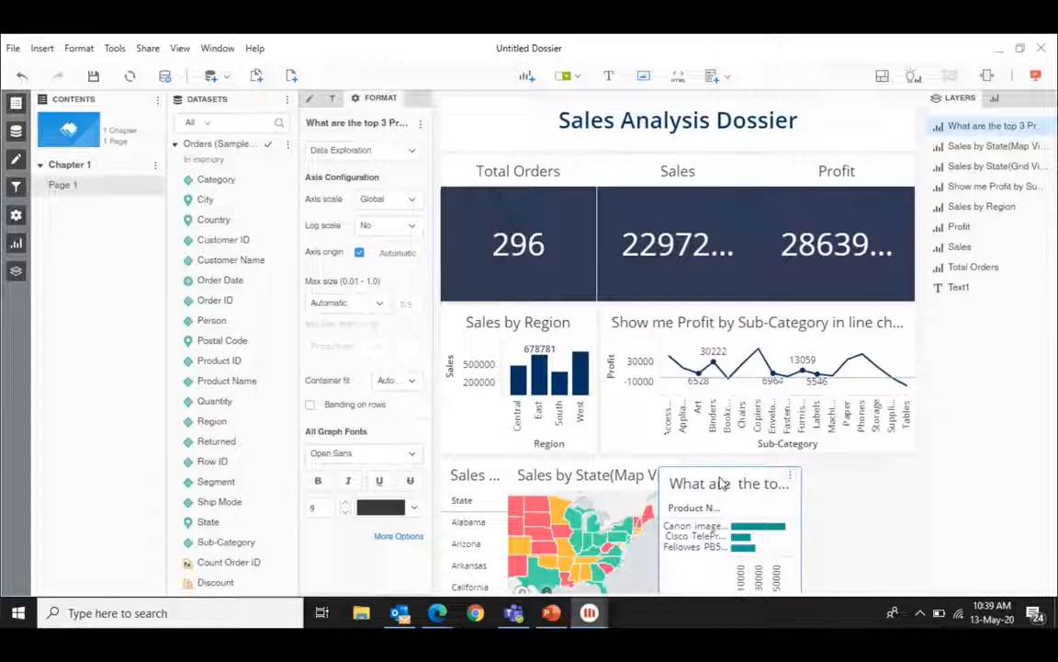
pyautogui.moveTo(722, 484); pyautogui.dragTo(763, 551)
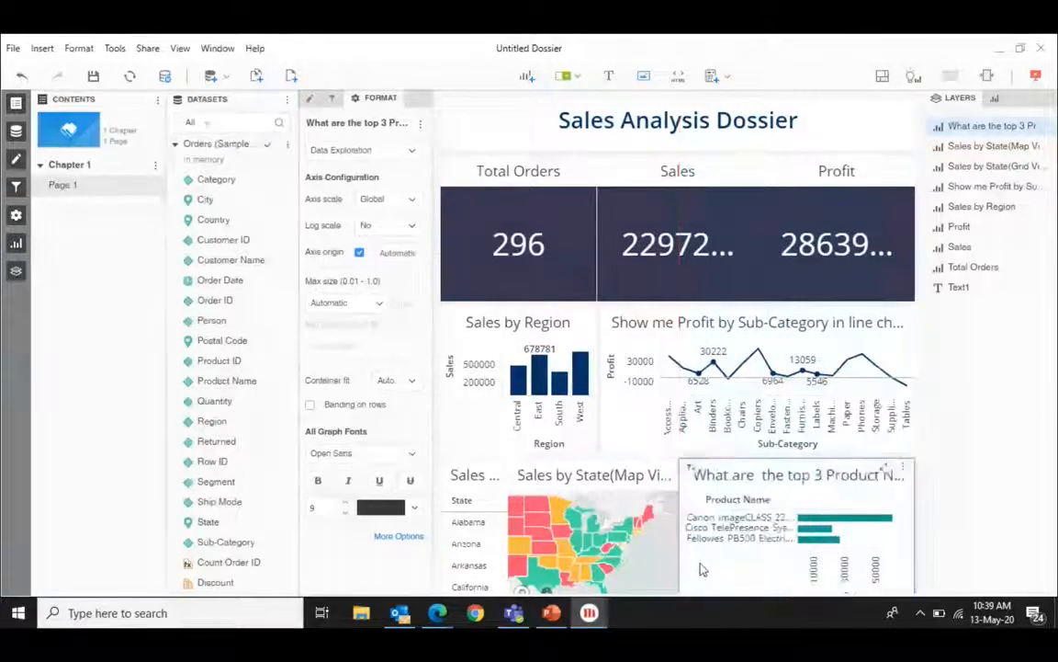
# - Fill the top 3 Product Name chart's bars with dark blue and show bold value data labels
pyautogui.click(412, 150)
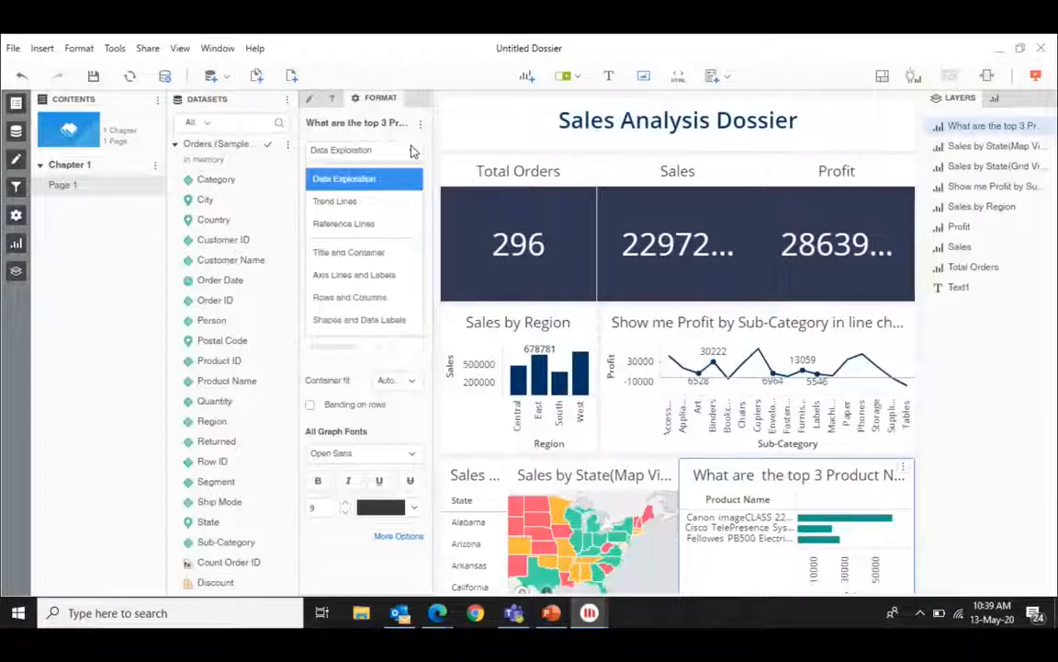
pyautogui.click(366, 322)
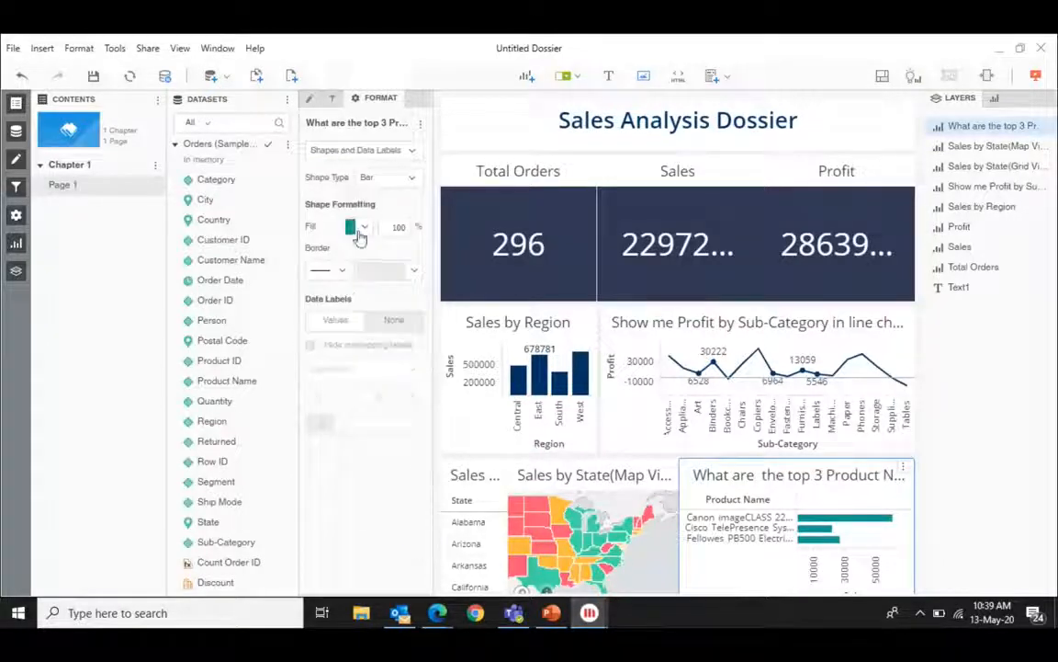
pyautogui.click(360, 229)
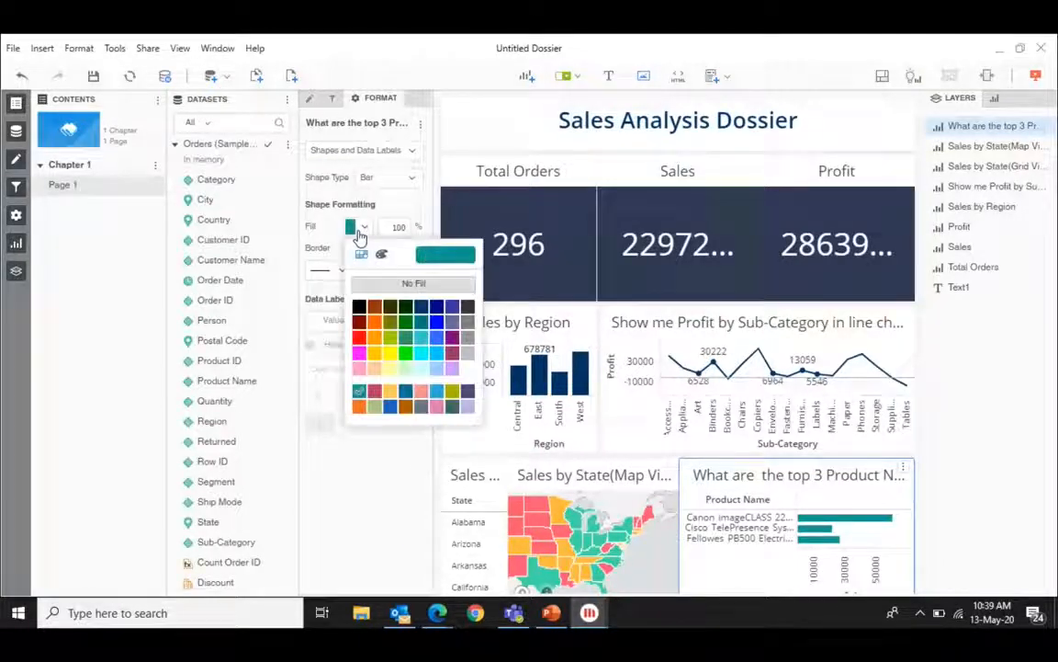
pyautogui.click(420, 307)
pyautogui.click(337, 321)
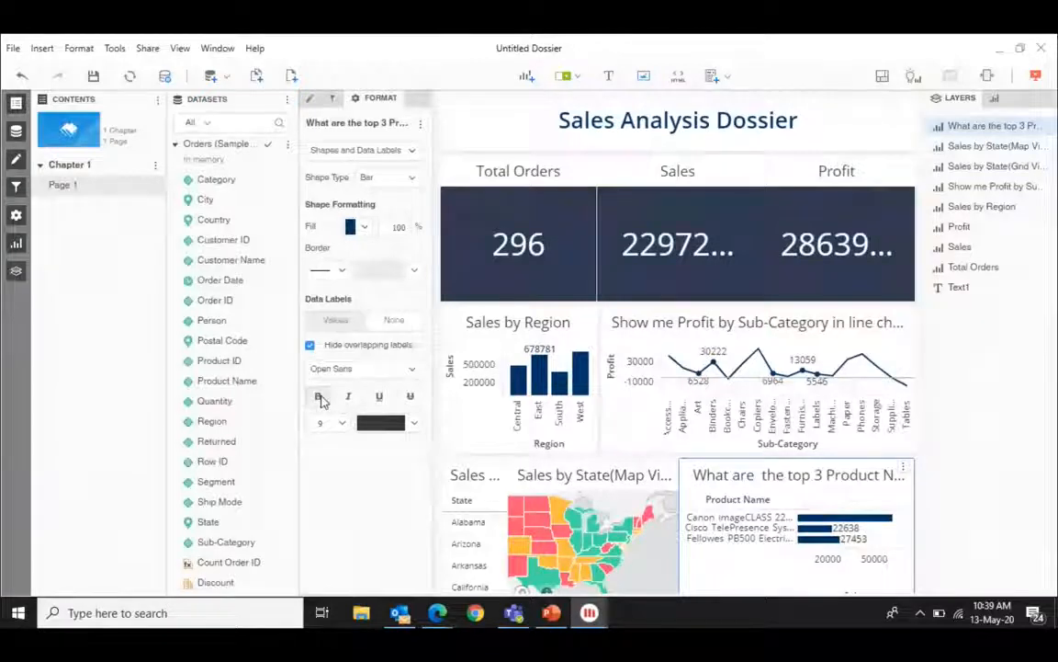
# - Preview the finished page in presentation mode and return to editing
pyautogui.click(1035, 77)
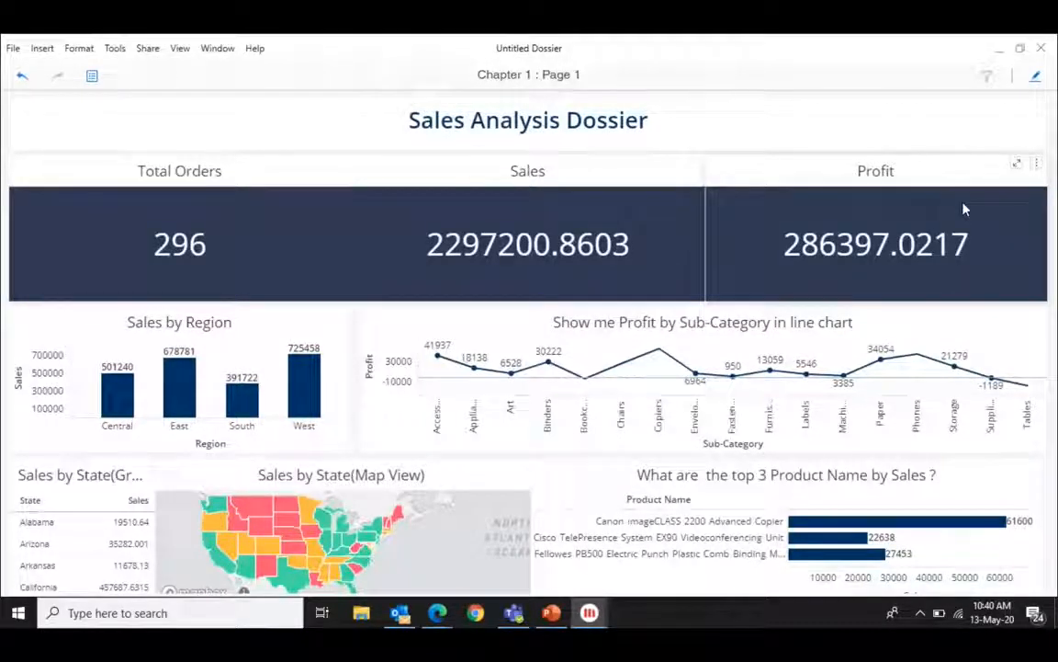
pyautogui.click(1036, 78)
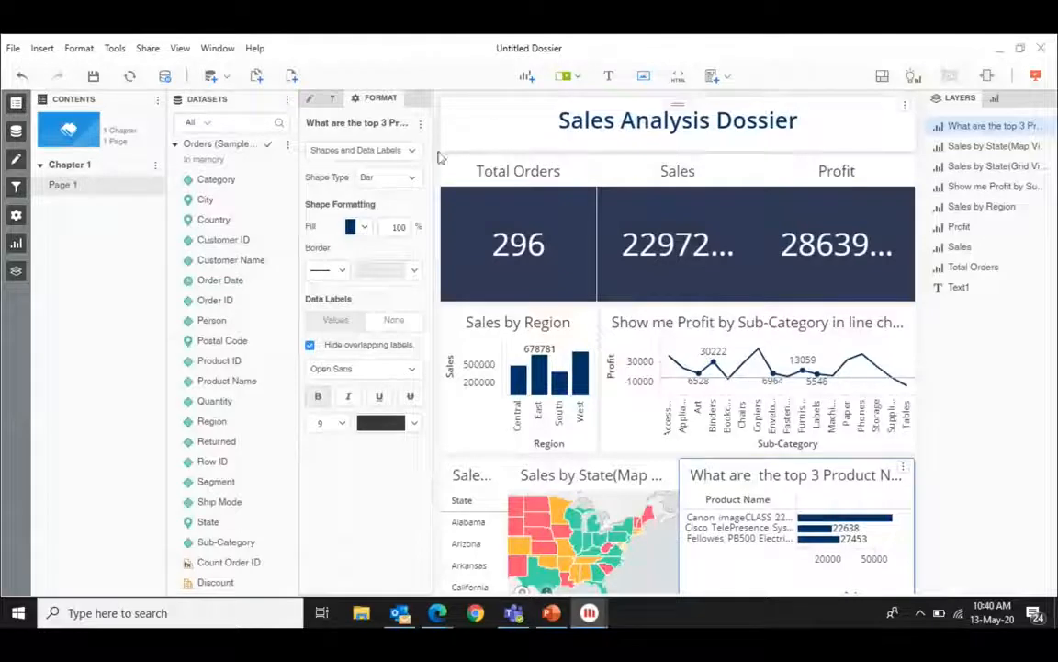
# - Add Category as a filter for Chapter 1 and set its display style to Drop-down
pyautogui.click(333, 100)
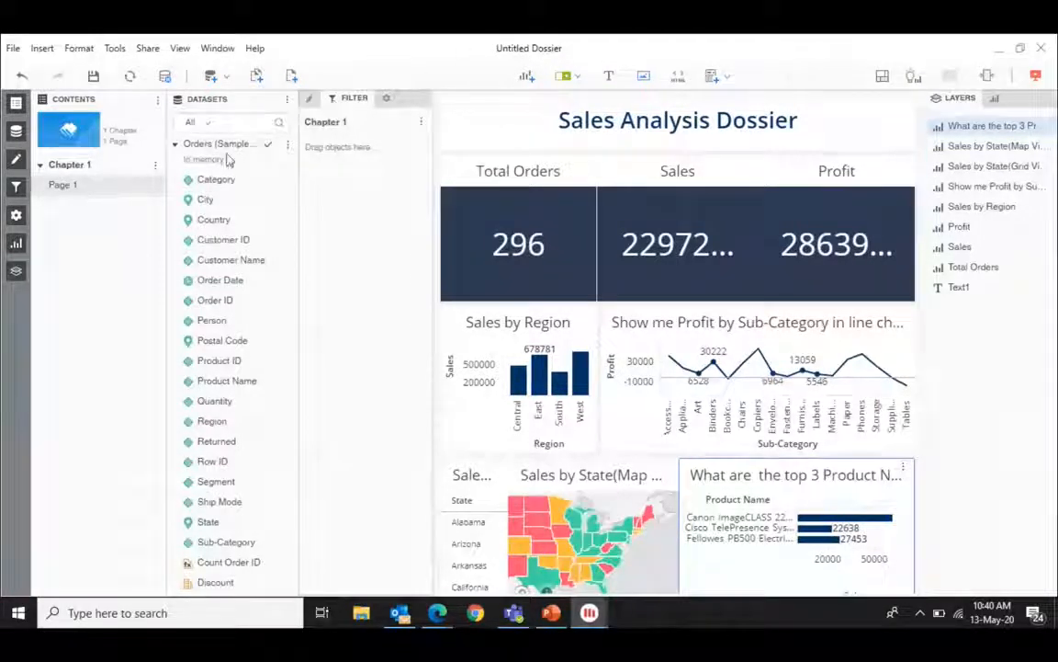
pyautogui.moveTo(229, 180); pyautogui.dragTo(365, 154)
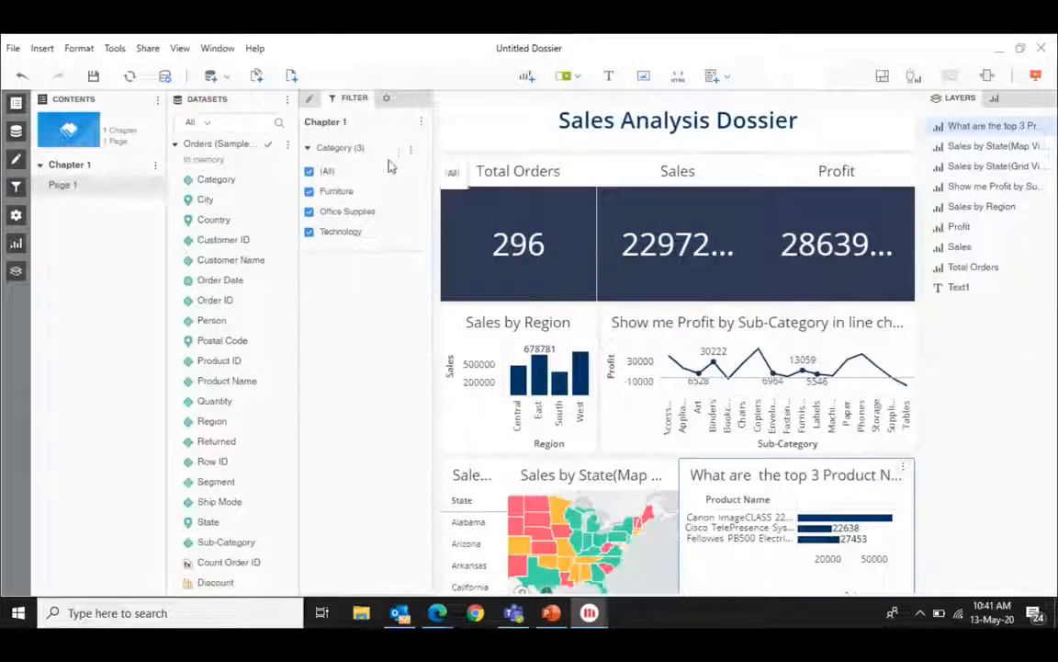
pyautogui.click(412, 154)
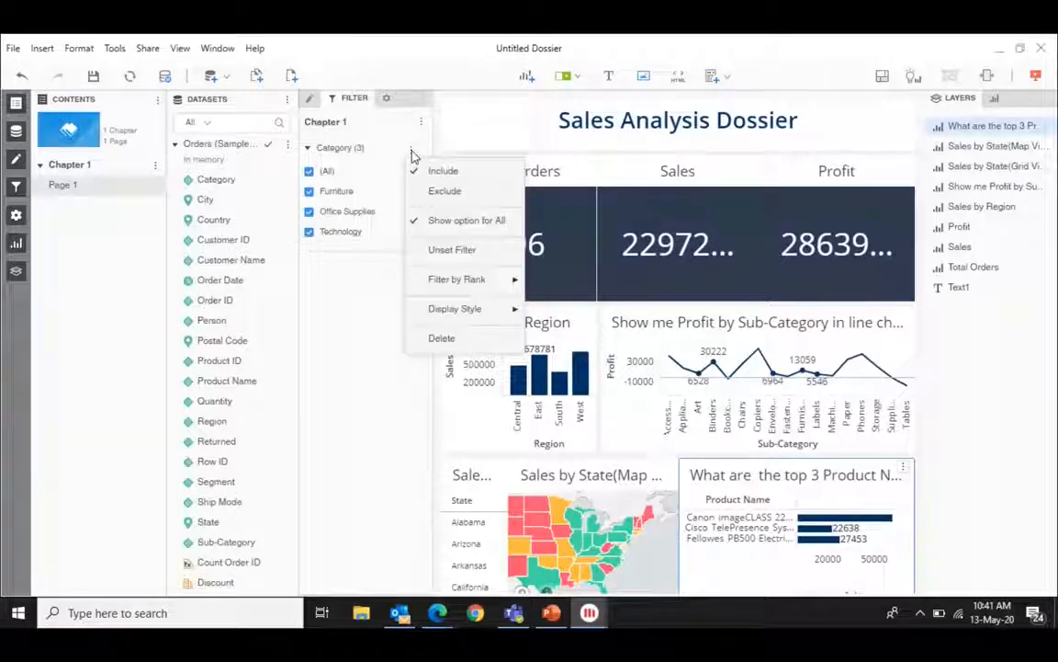
pyautogui.click(389, 343)
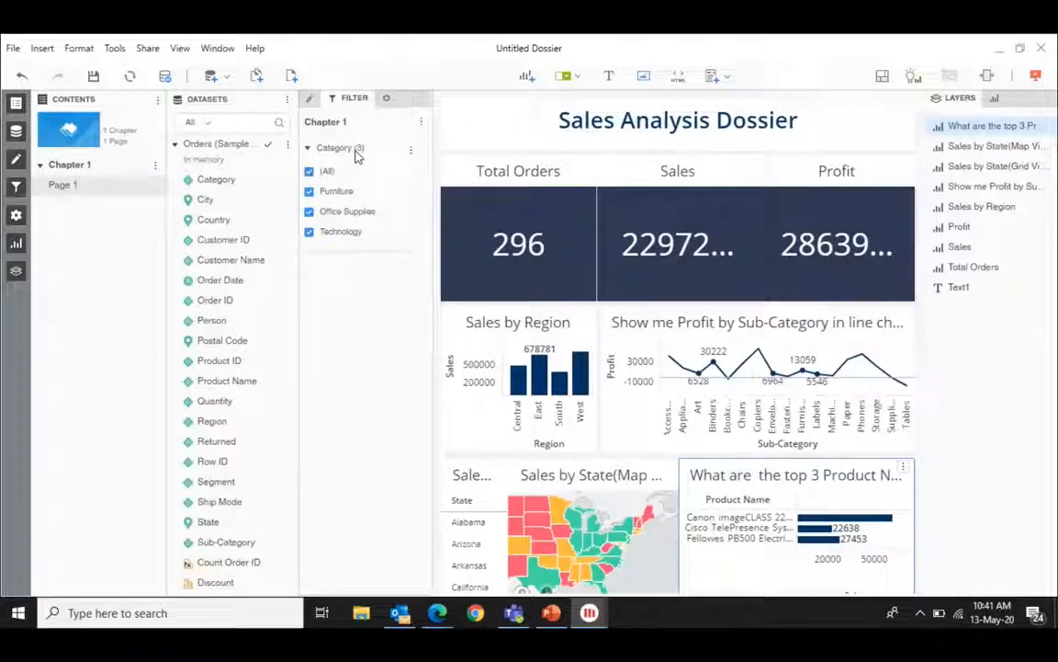
pyautogui.click(411, 150)
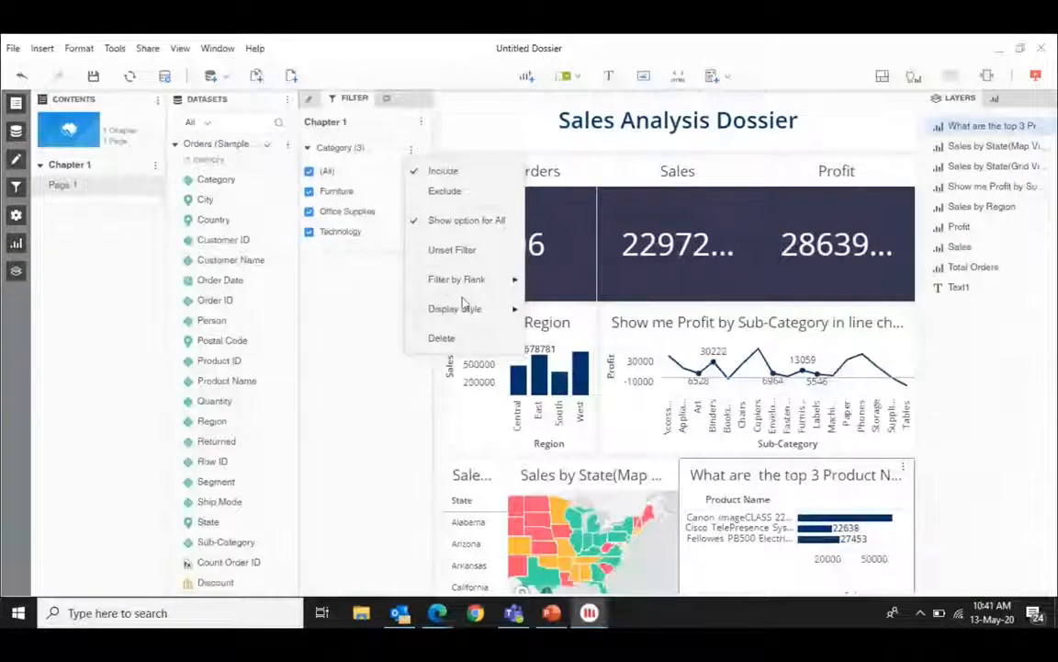
pyautogui.moveTo(469, 309)
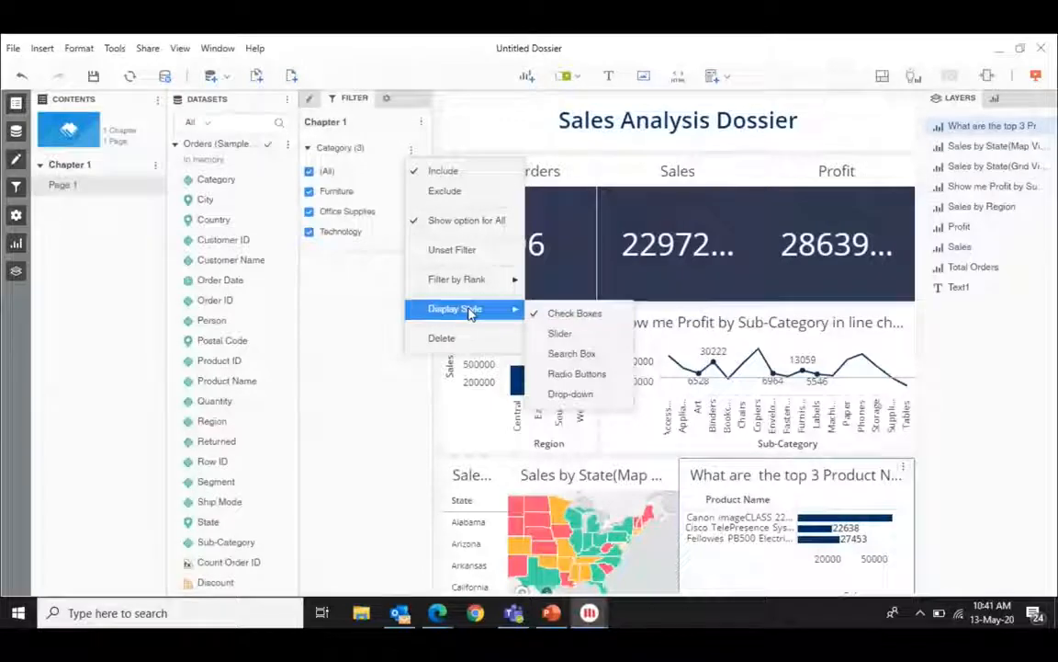
pyautogui.click(559, 394)
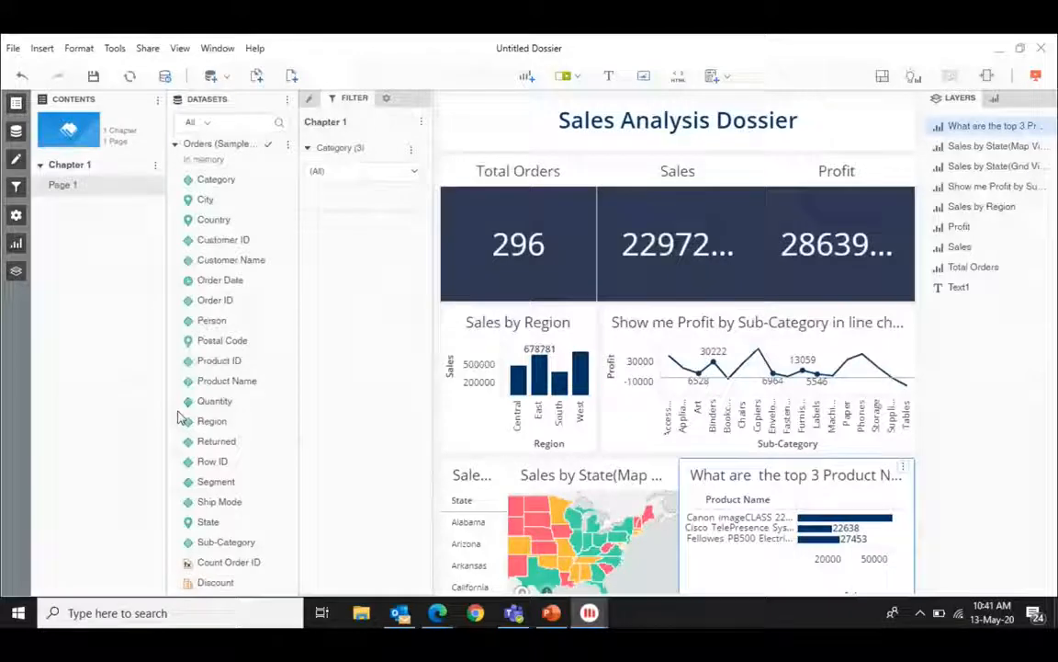
# - Add Sub-Category as a filter for Chapter 1 and set its display style to Drop-down
pyautogui.write('Sub')
pyautogui.moveTo(226, 179); pyautogui.dragTo(360, 251)
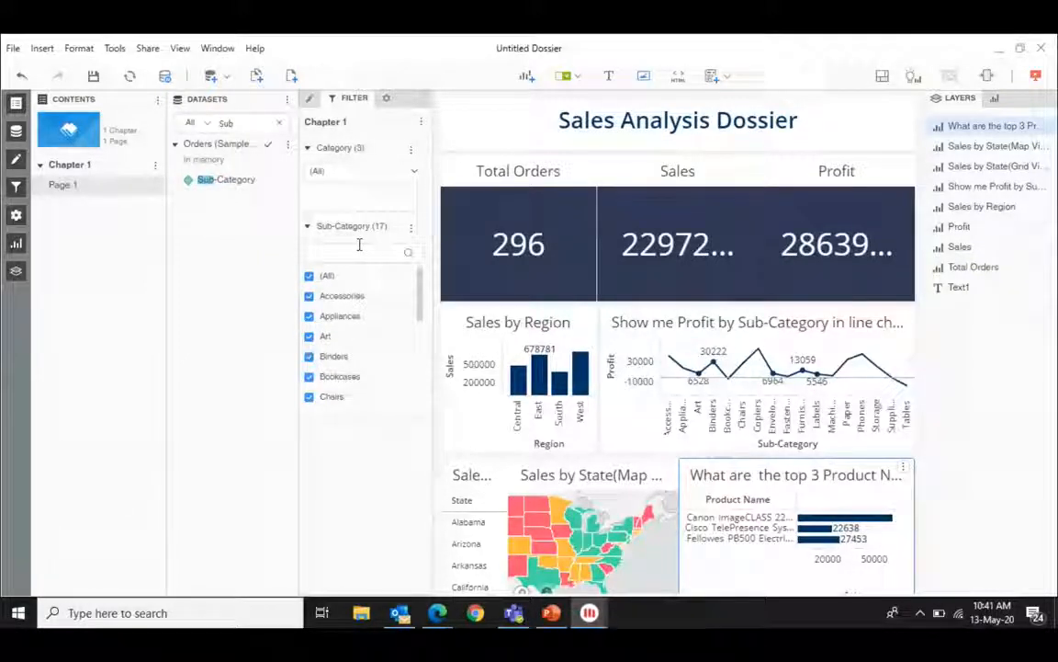
pyautogui.click(411, 226)
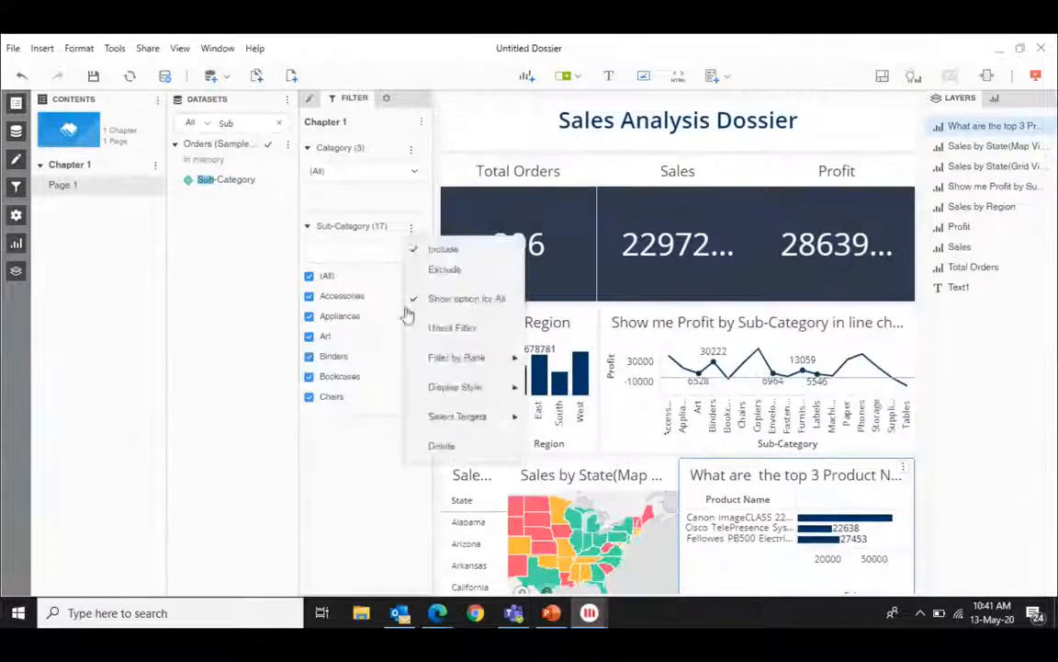
pyautogui.click(349, 444)
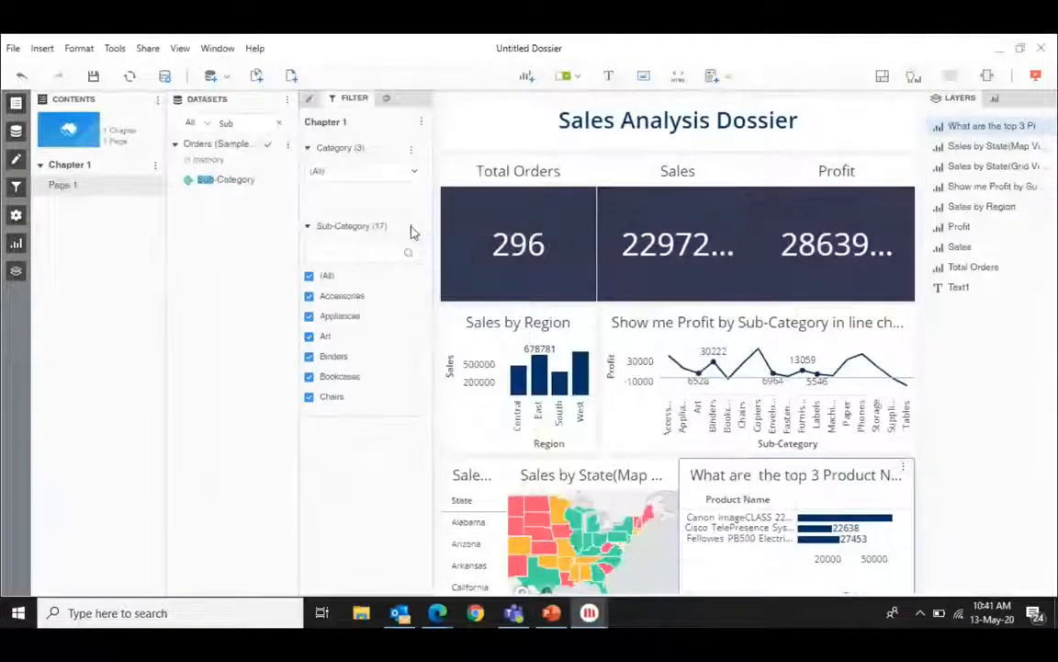
pyautogui.click(411, 230)
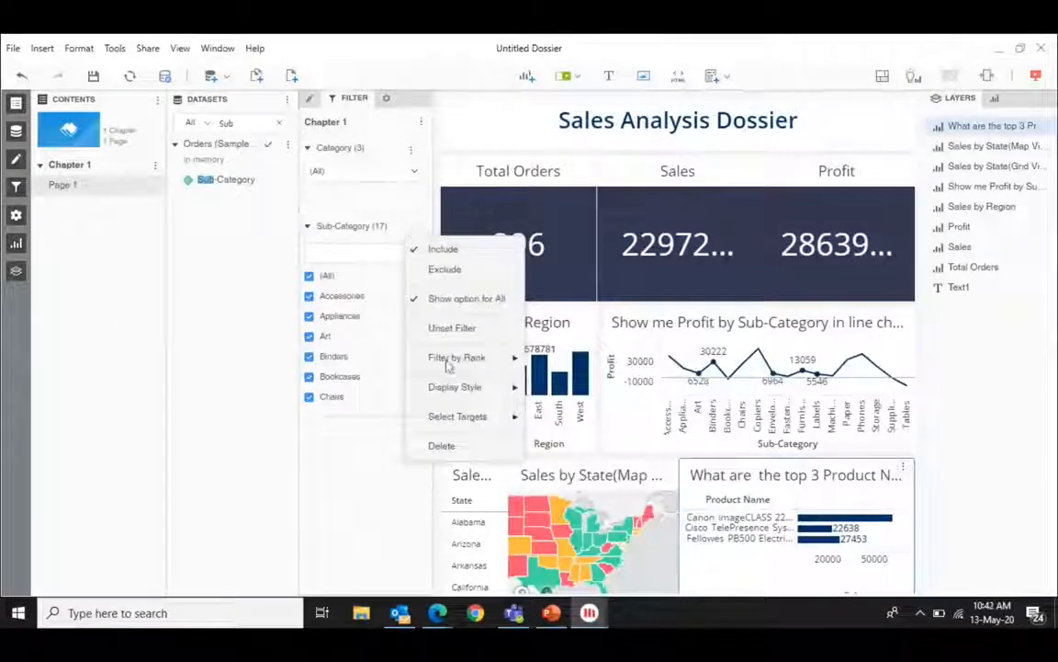
pyautogui.click(459, 386)
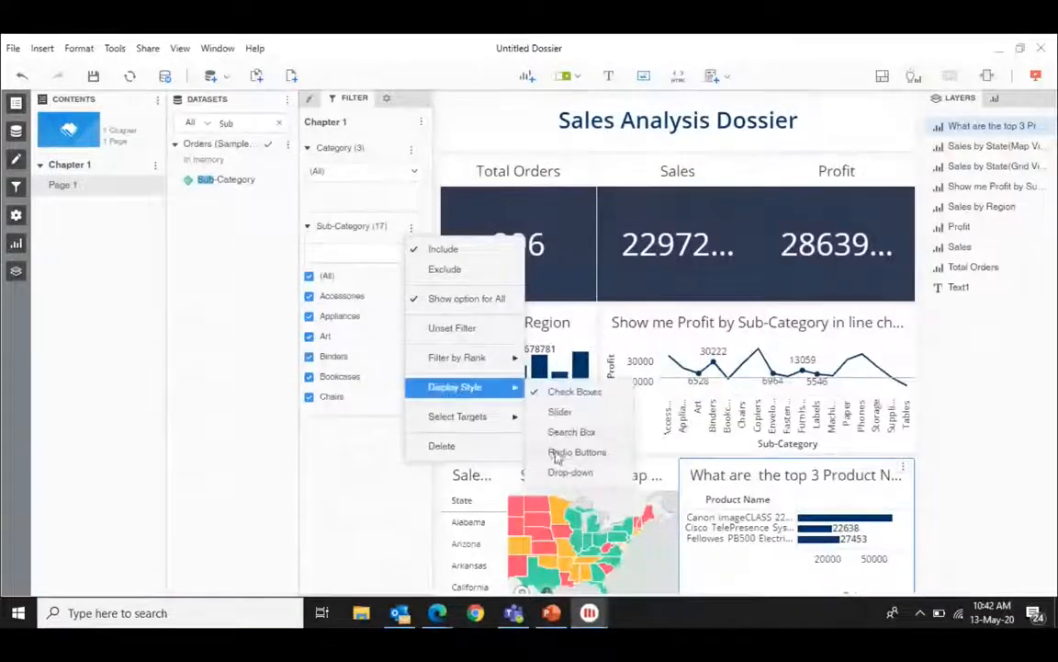
pyautogui.click(570, 472)
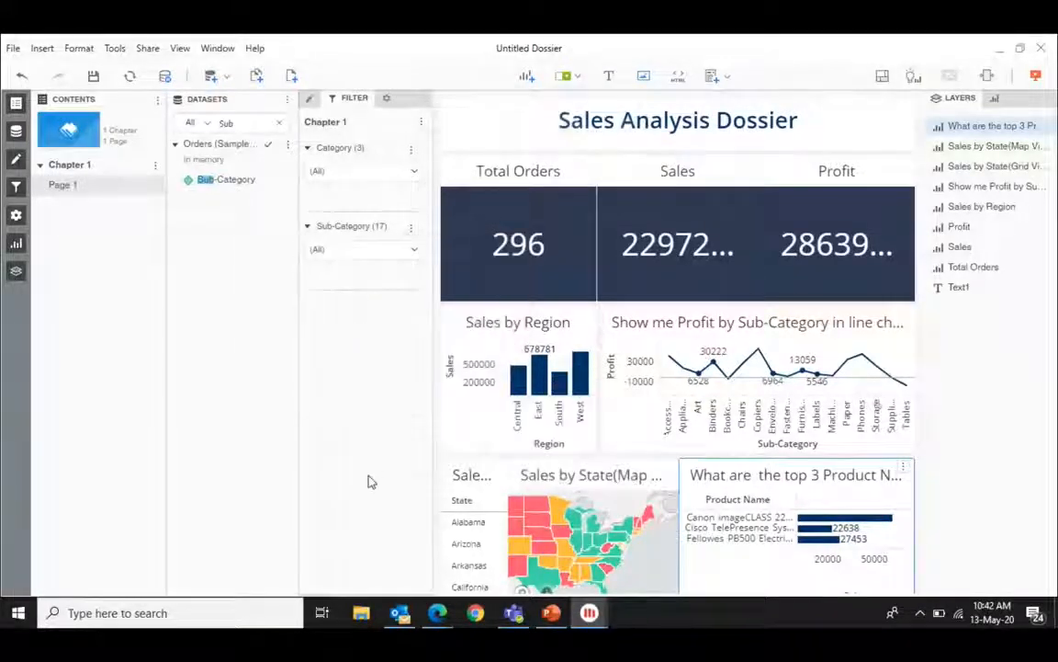
# - Add State as a filter for Chapter 1 and set its display style to Drop-down
pyautogui.click(279, 123)
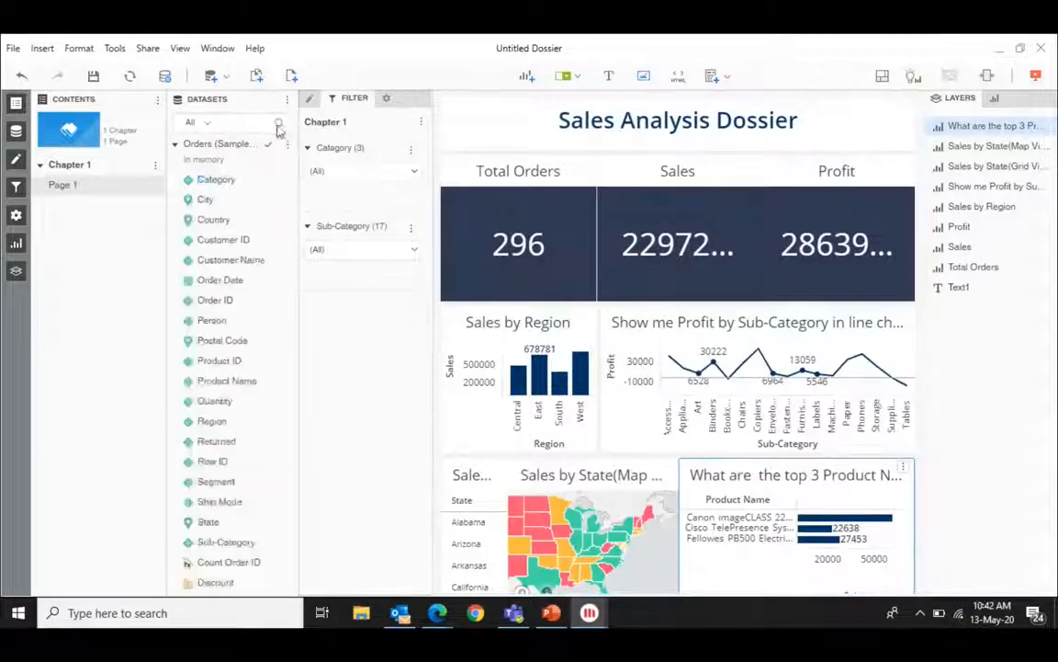
pyautogui.write('st')
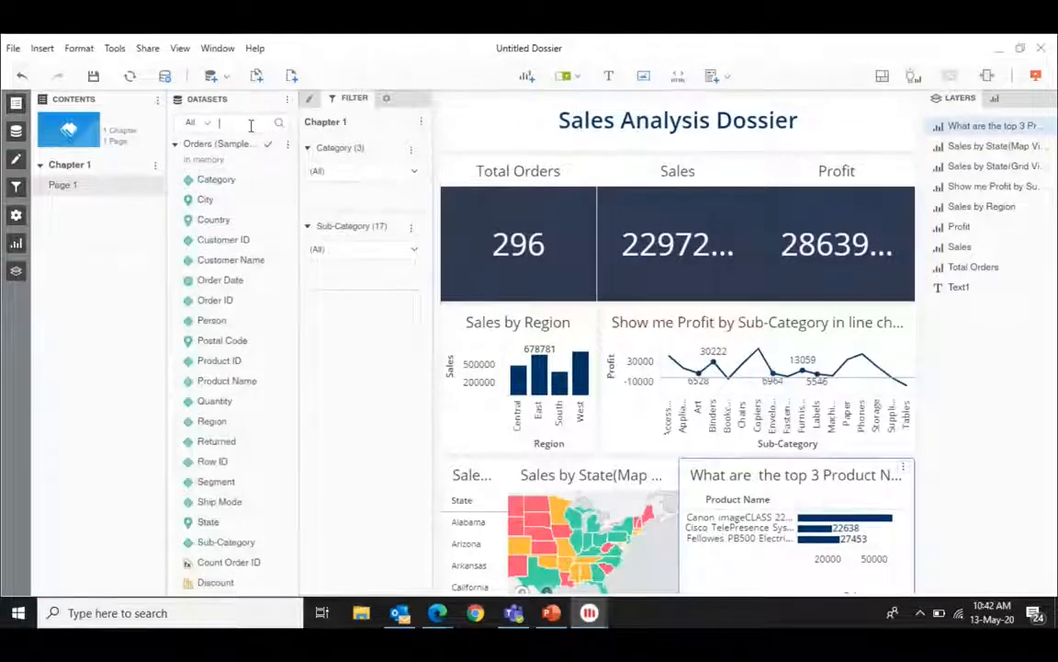
pyautogui.write('ate')
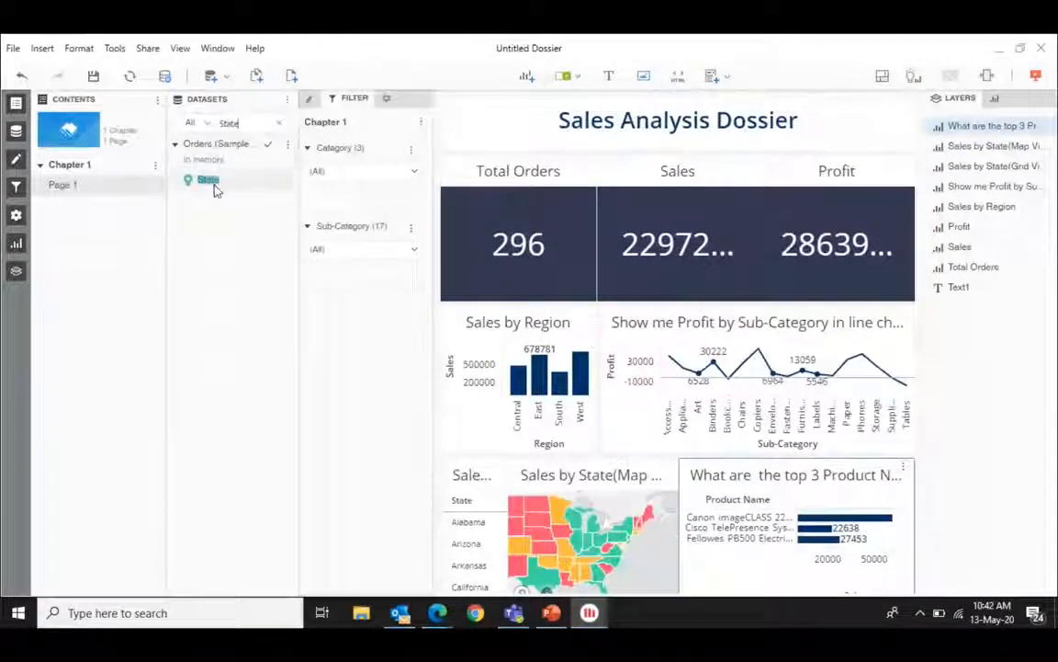
pyautogui.moveTo(340, 305); pyautogui.dragTo(347, 316)
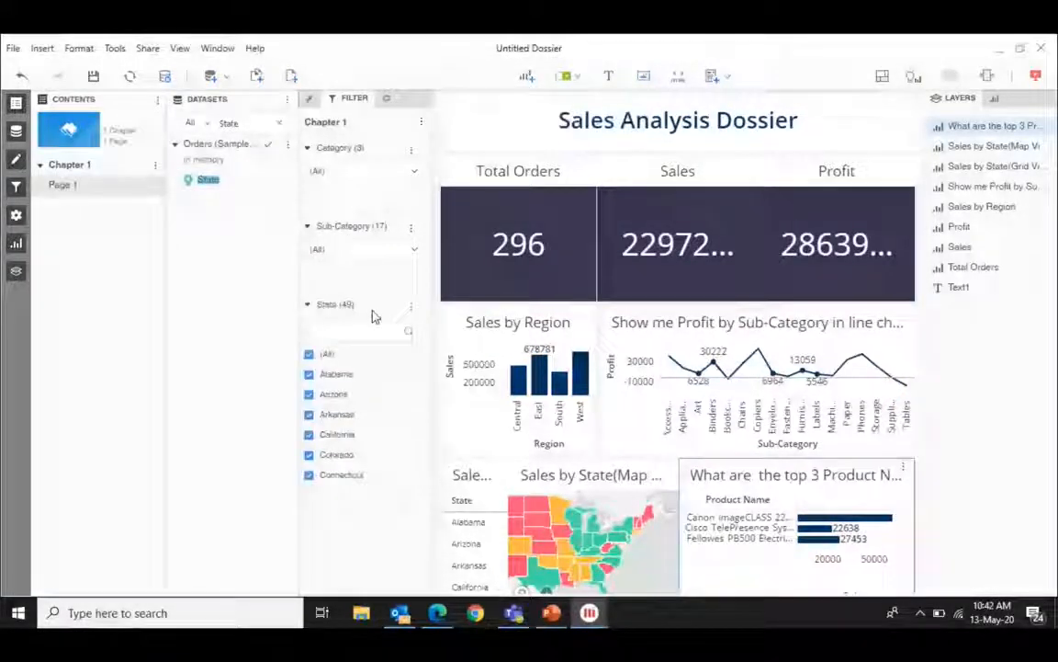
pyautogui.click(411, 306)
pyautogui.moveTo(477, 494)
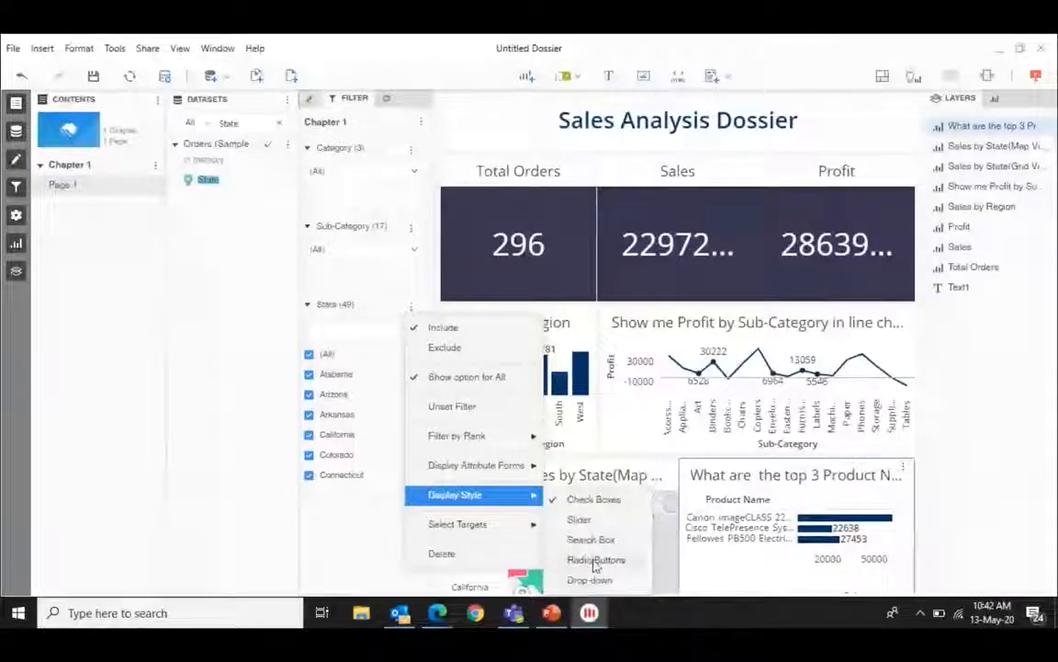
pyautogui.click(593, 579)
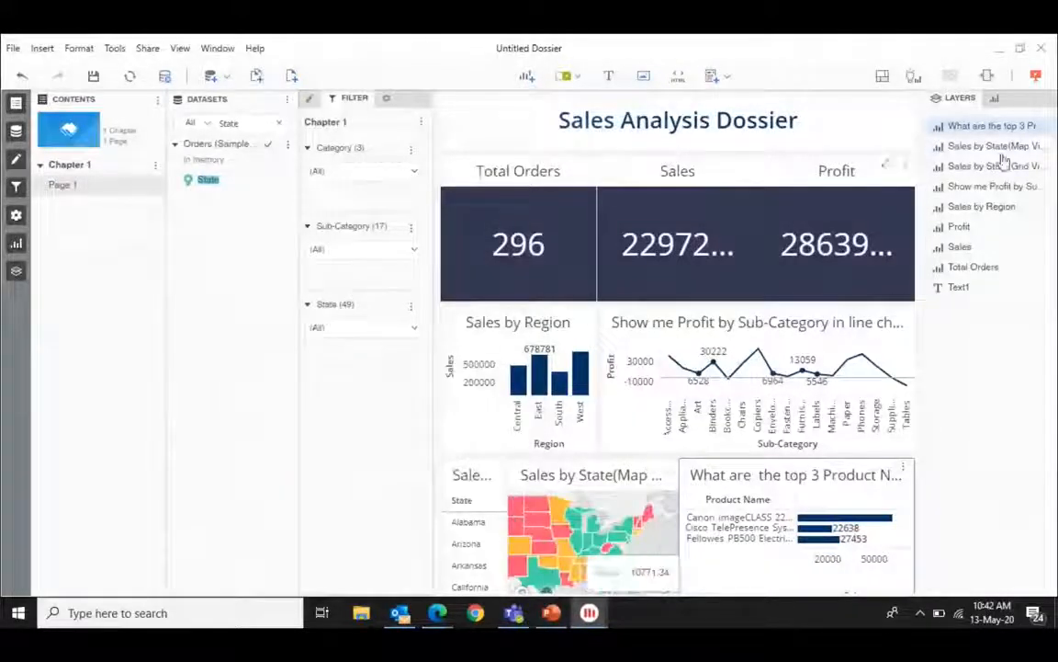
# - Preview the page in presentation mode, return to editing and try to reposition the Sales by State map
pyautogui.click(1037, 78)
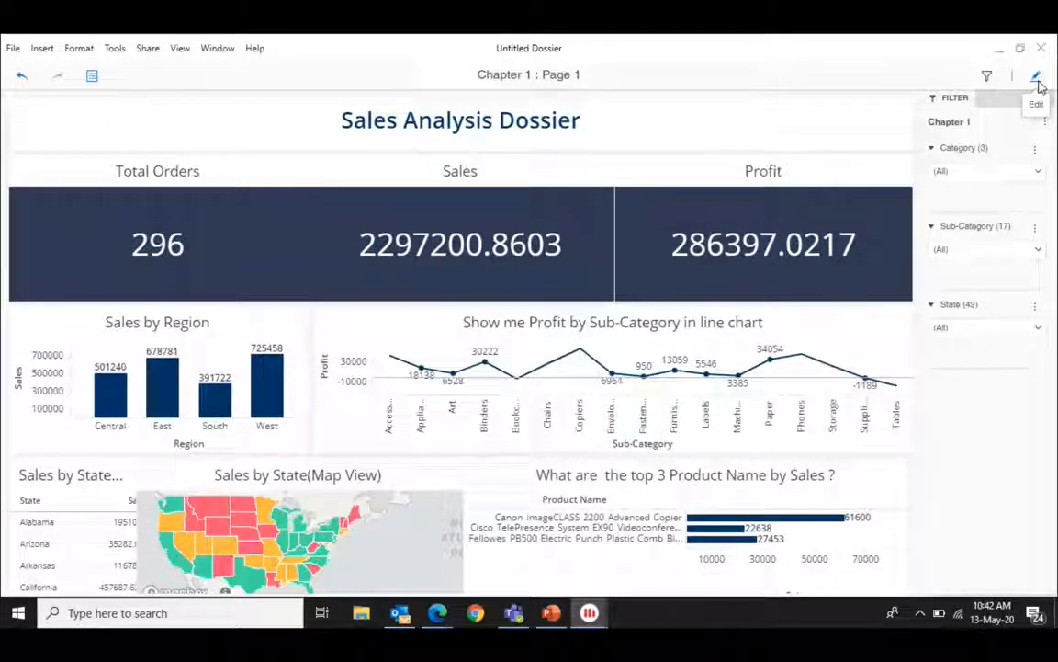
pyautogui.click(1038, 81)
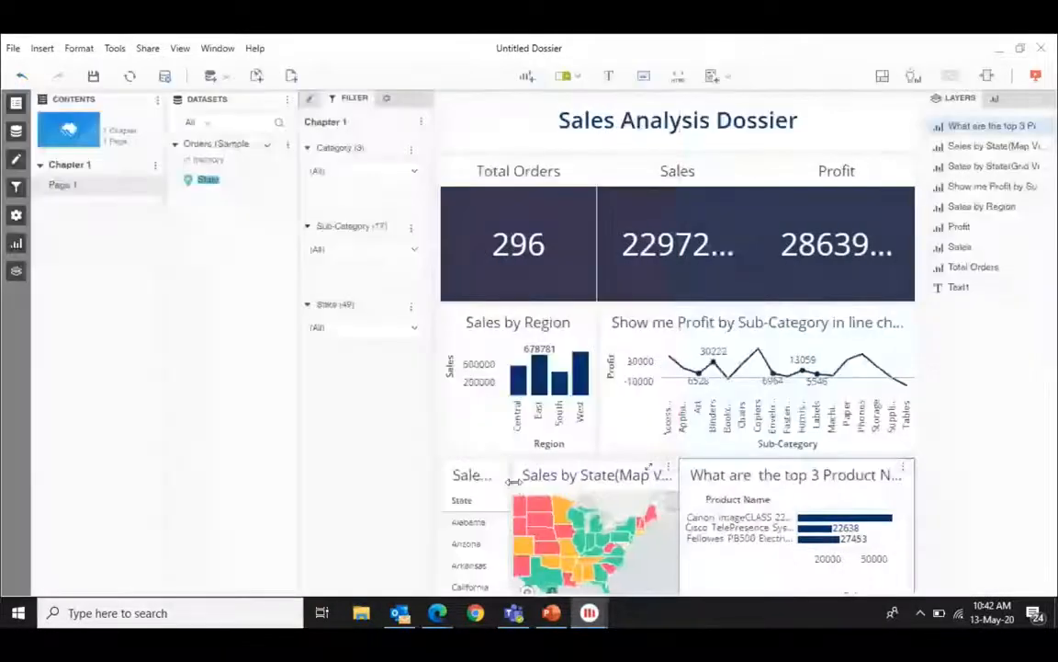
pyautogui.click(531, 473)
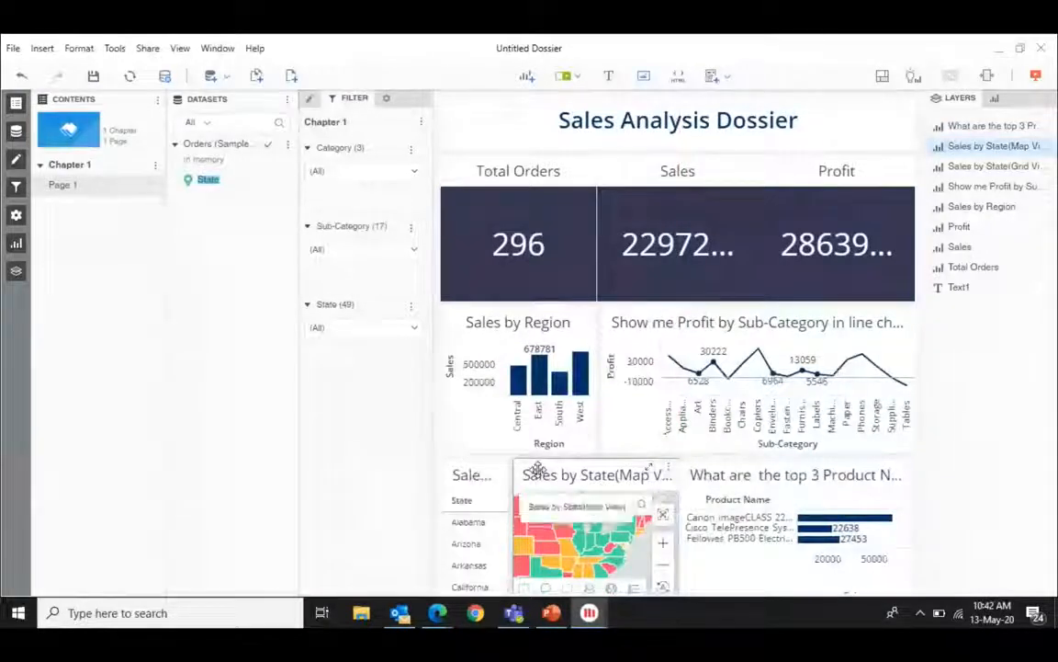
pyautogui.moveTo(537, 470); pyautogui.dragTo(392, 479)
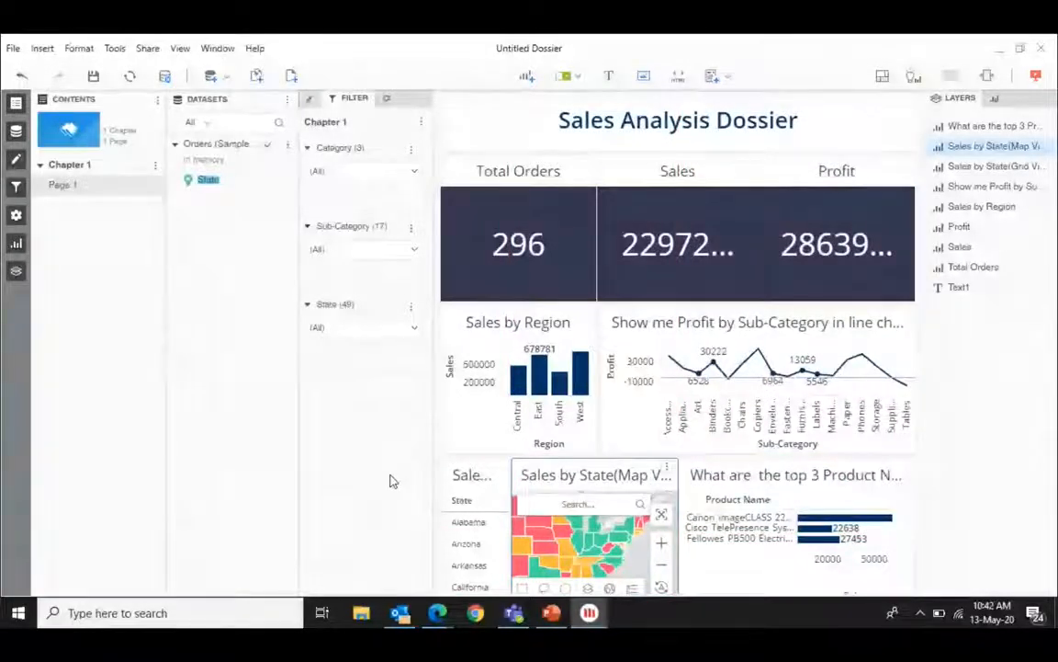
# - Add Ship Mode and Segment as filters for Chapter 1, both with the Drop-down display style
pyautogui.click(236, 121)
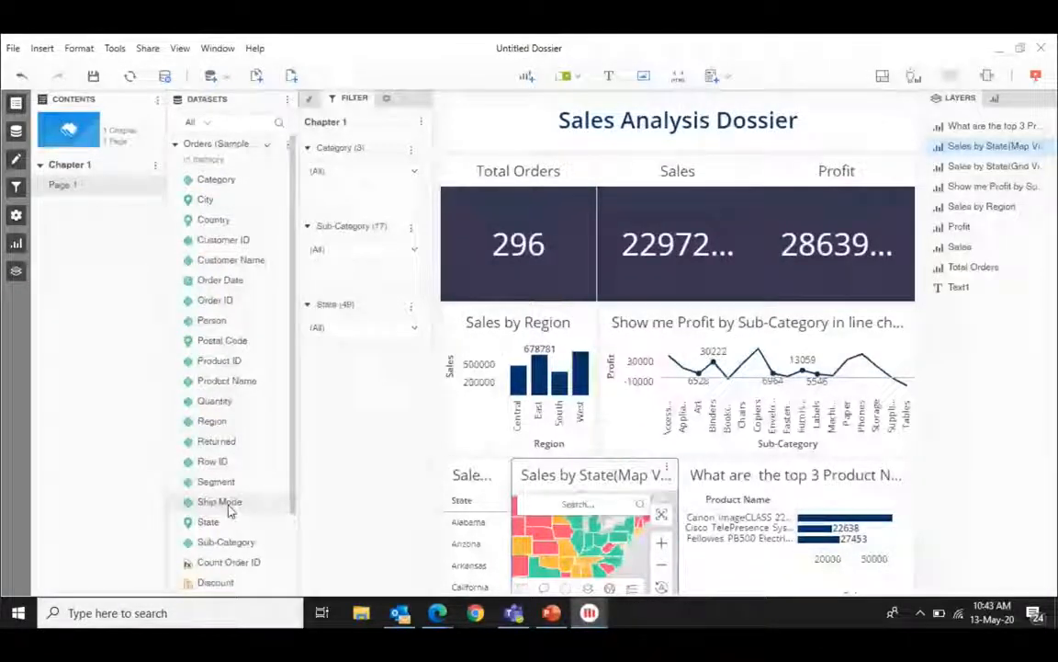
pyautogui.moveTo(229, 511); pyautogui.dragTo(340, 393)
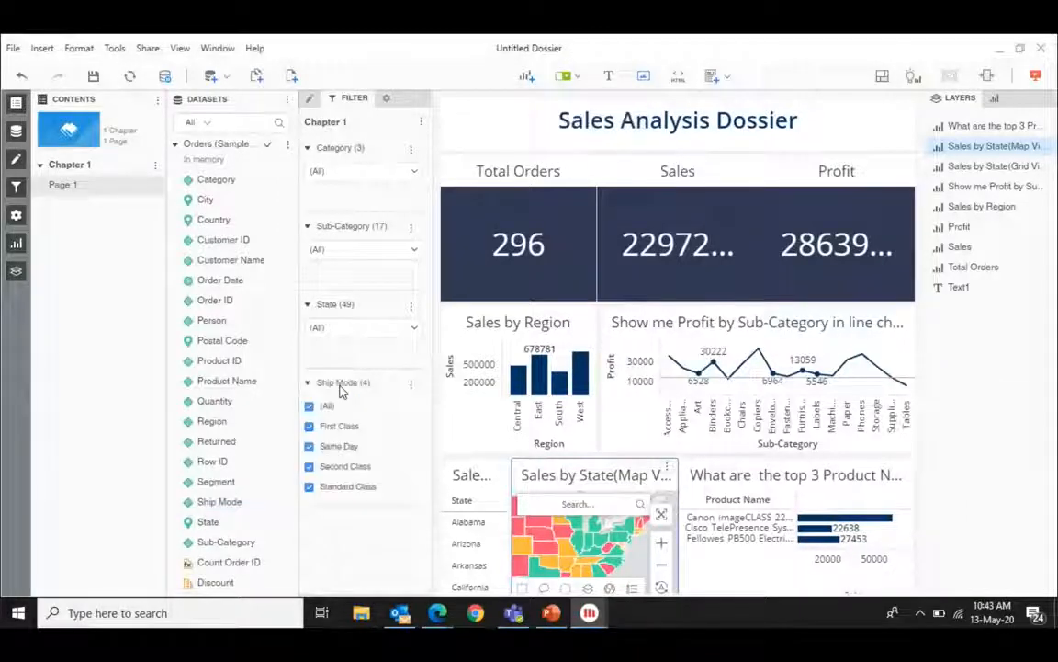
pyautogui.click(411, 384)
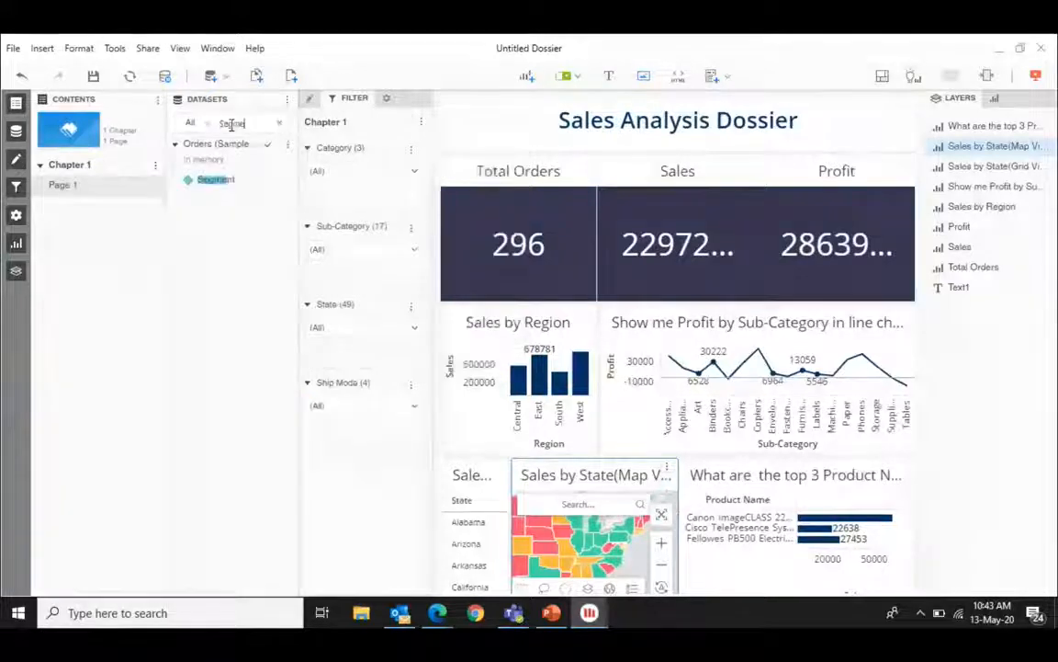
pyautogui.moveTo(215, 180); pyautogui.dragTo(411, 464)
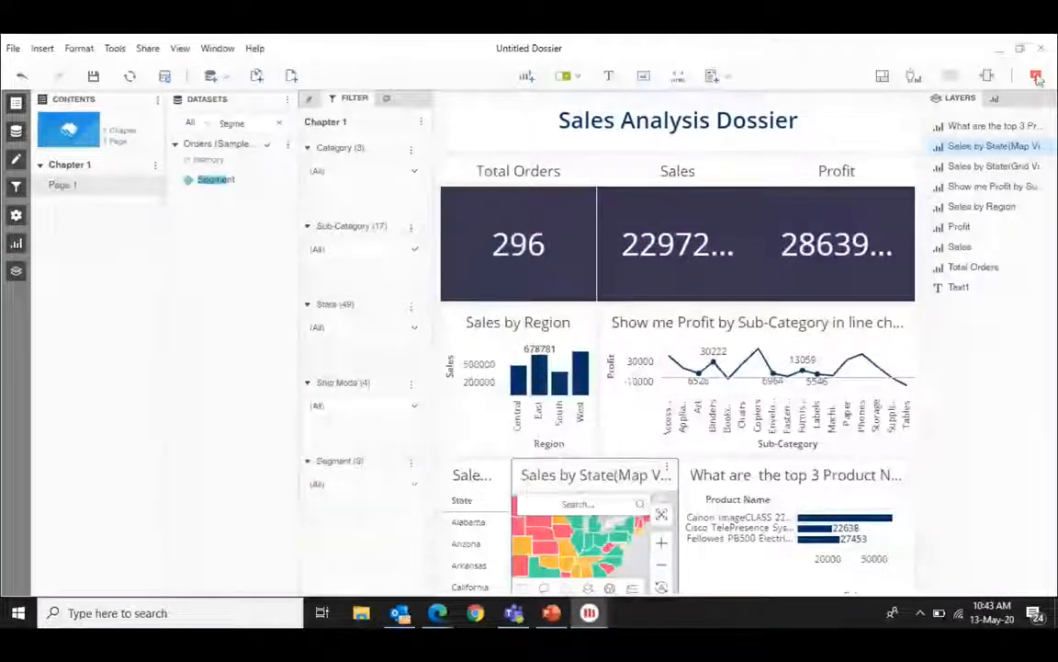
# - Test the filters in presentation mode by setting Category to Furniture and Sub-Category to Chairs
pyautogui.click(1036, 76)
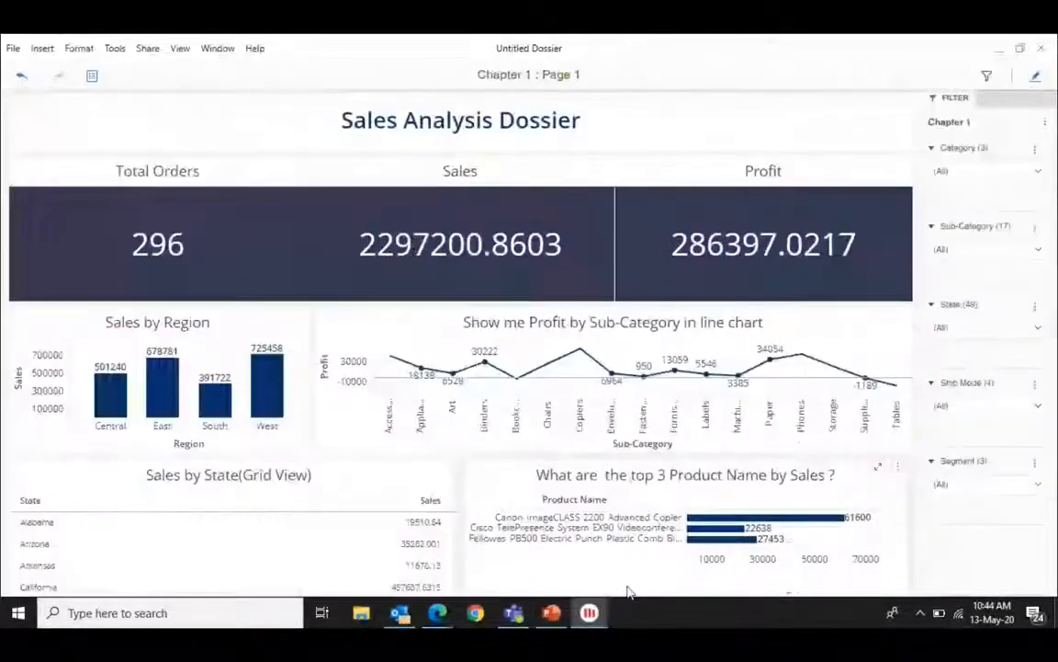
pyautogui.click(1040, 173)
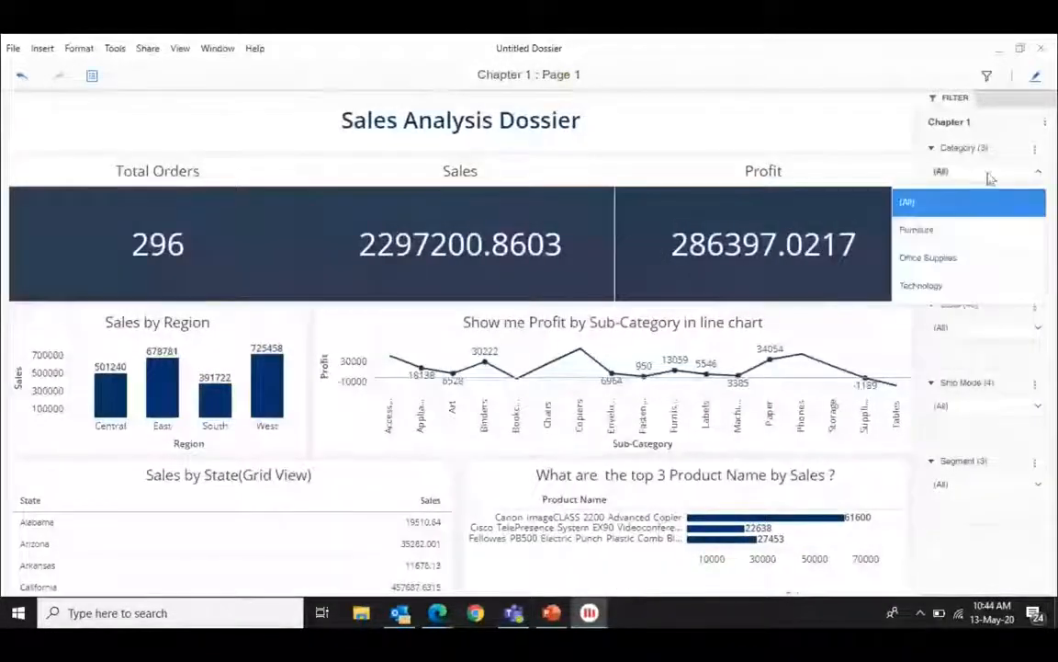
pyautogui.click(956, 231)
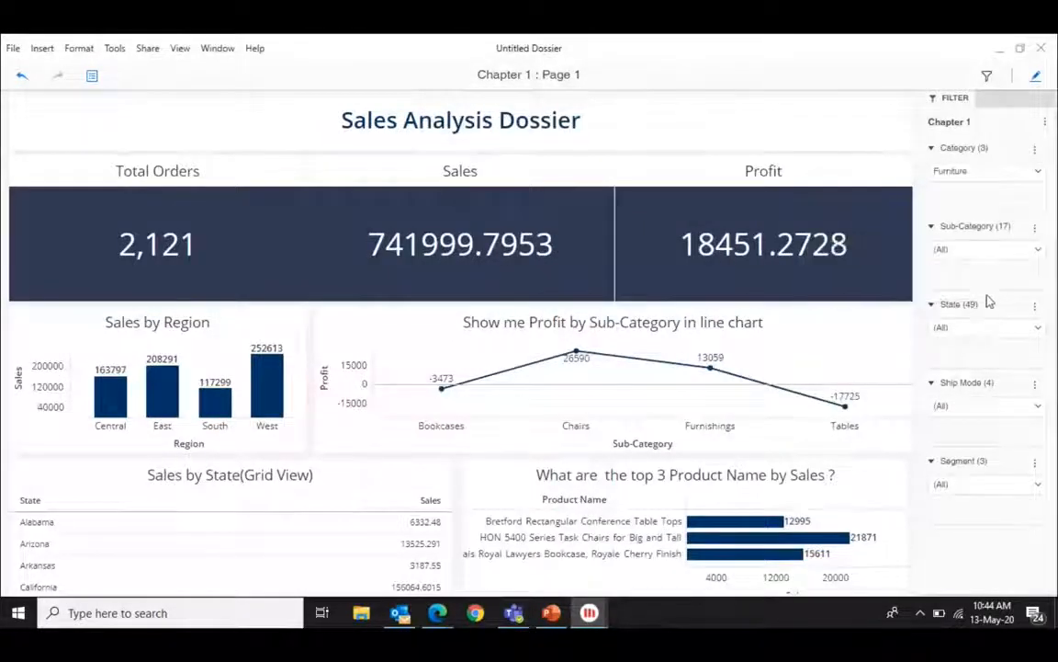
pyautogui.click(1041, 252)
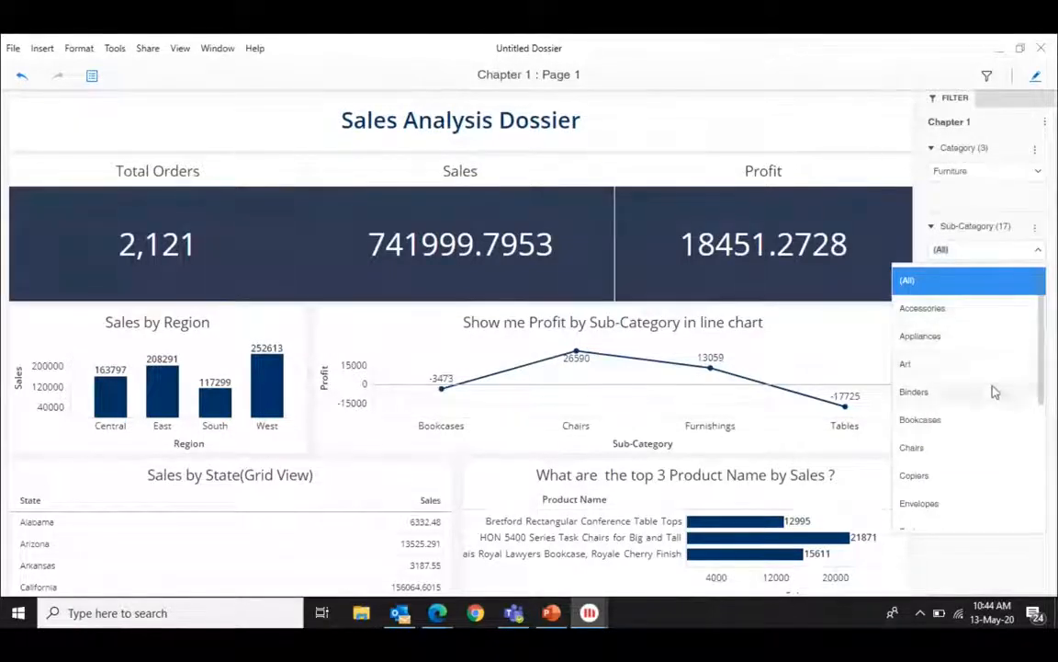
pyautogui.click(946, 450)
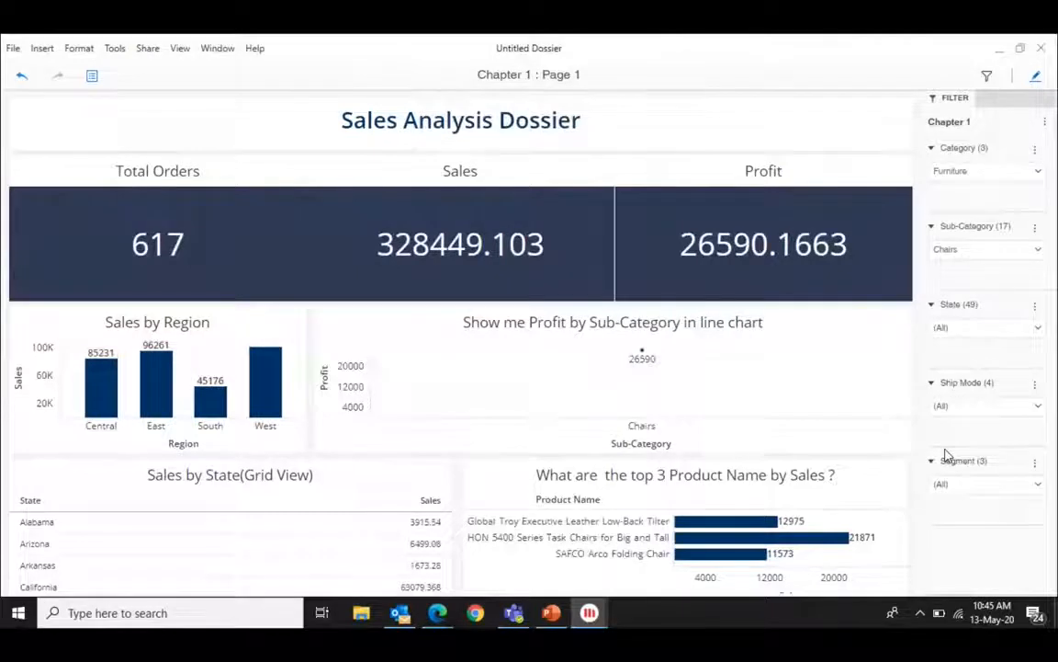
# - Filter the page by the Second Class ship mode and reset Ship Mode to (All)
pyautogui.click(1037, 408)
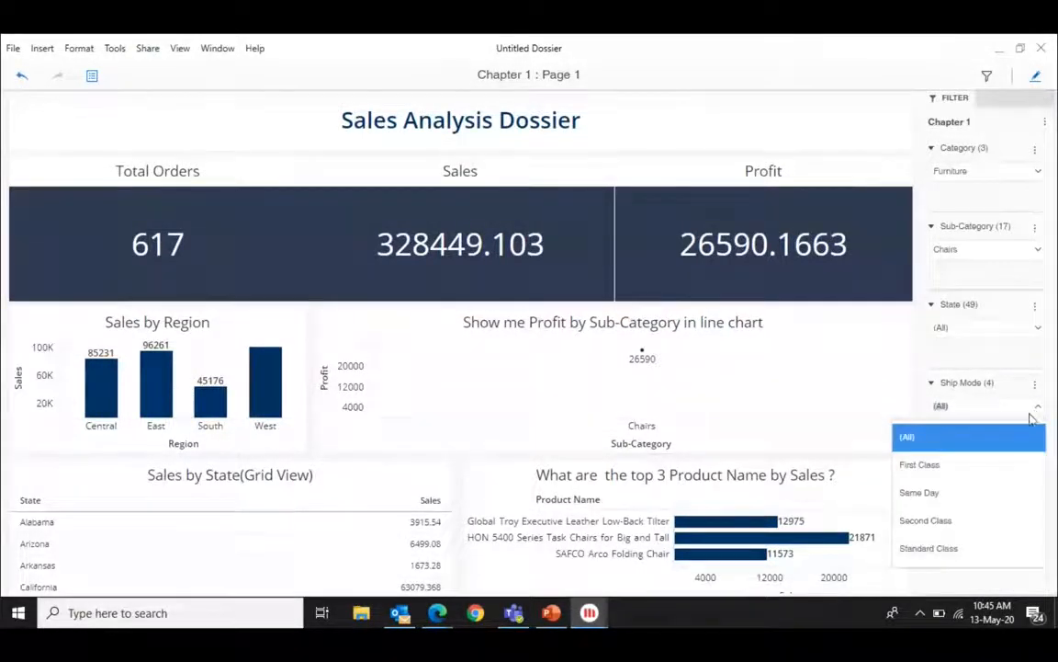
pyautogui.click(949, 521)
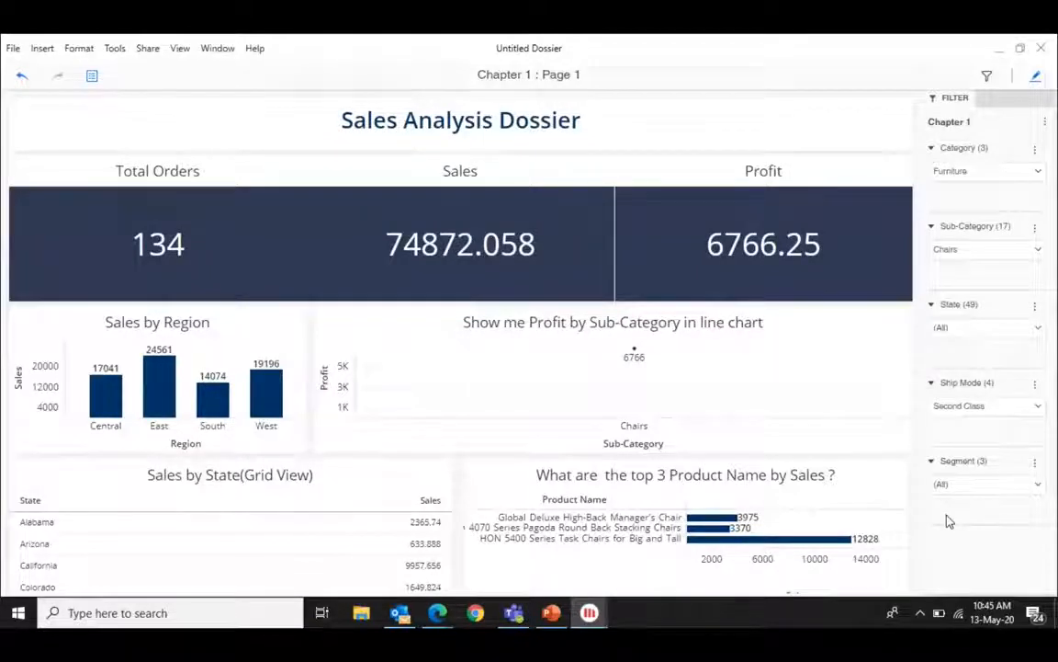
pyautogui.click(1034, 405)
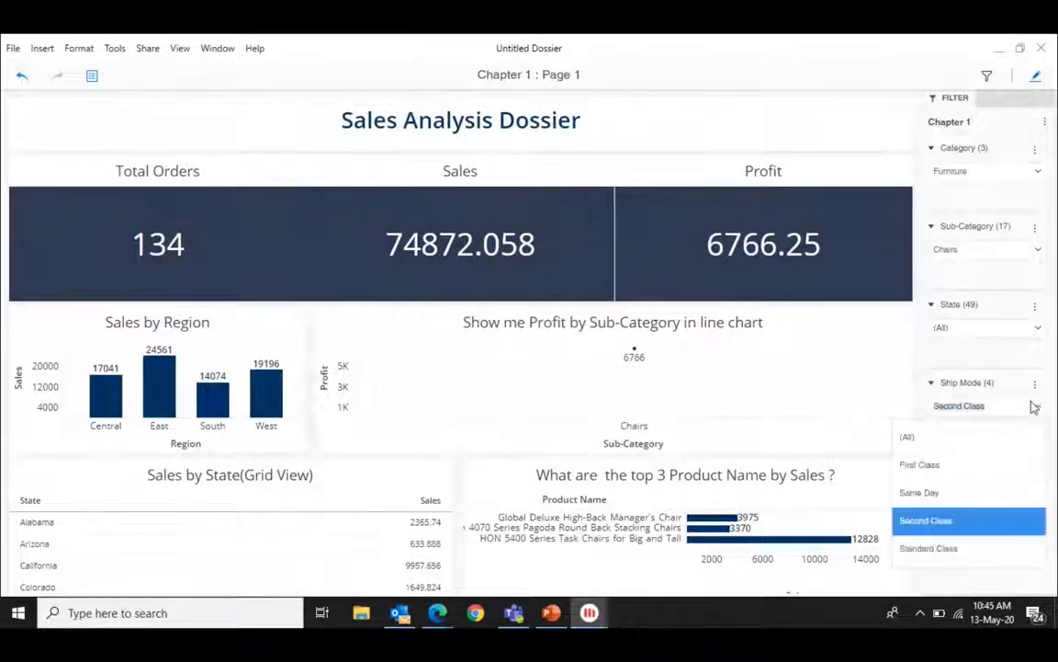
pyautogui.click(905, 438)
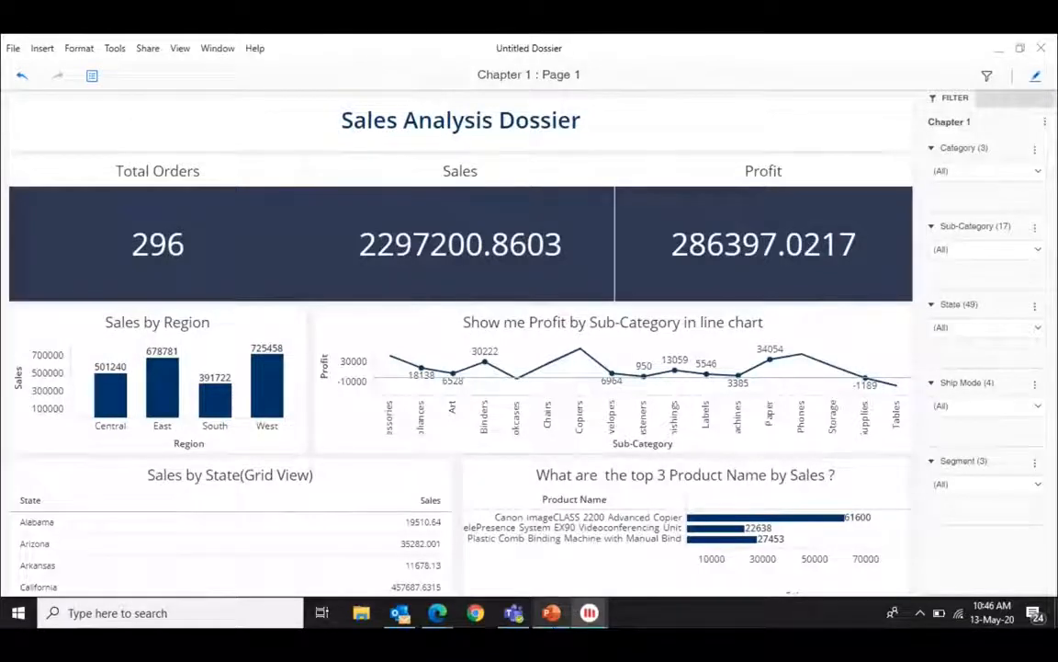
# - Switch to the Partner Enablement.pptx presentation in PowerPoint, collapse its slide sections and go to the Semantic Graph section
pyautogui.click(552, 615)
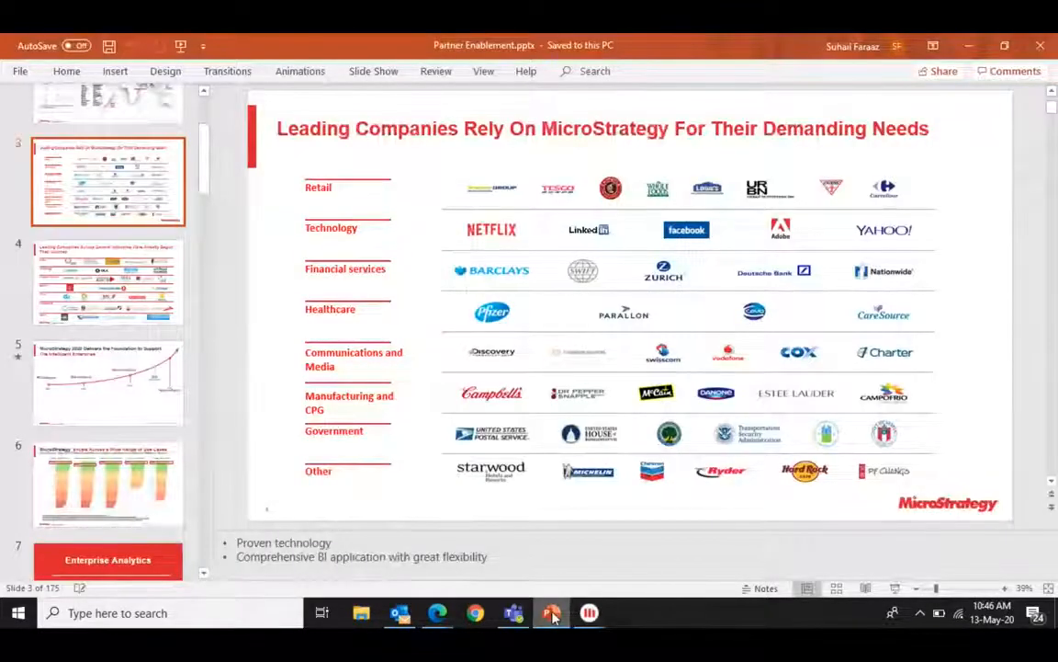
pyautogui.click(20, 103)
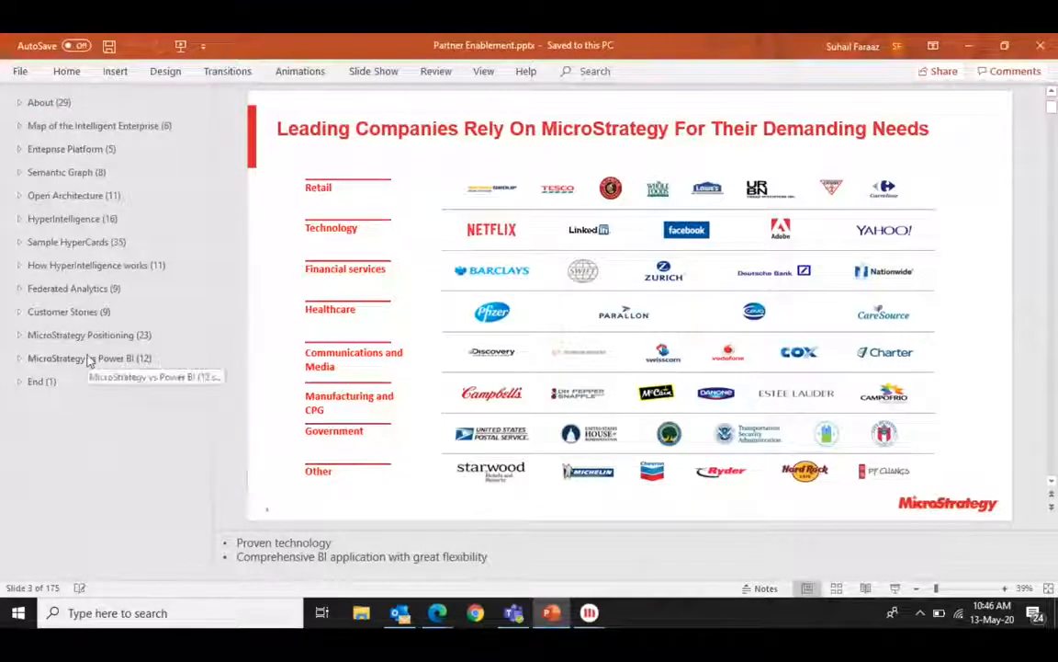
pyautogui.click(73, 179)
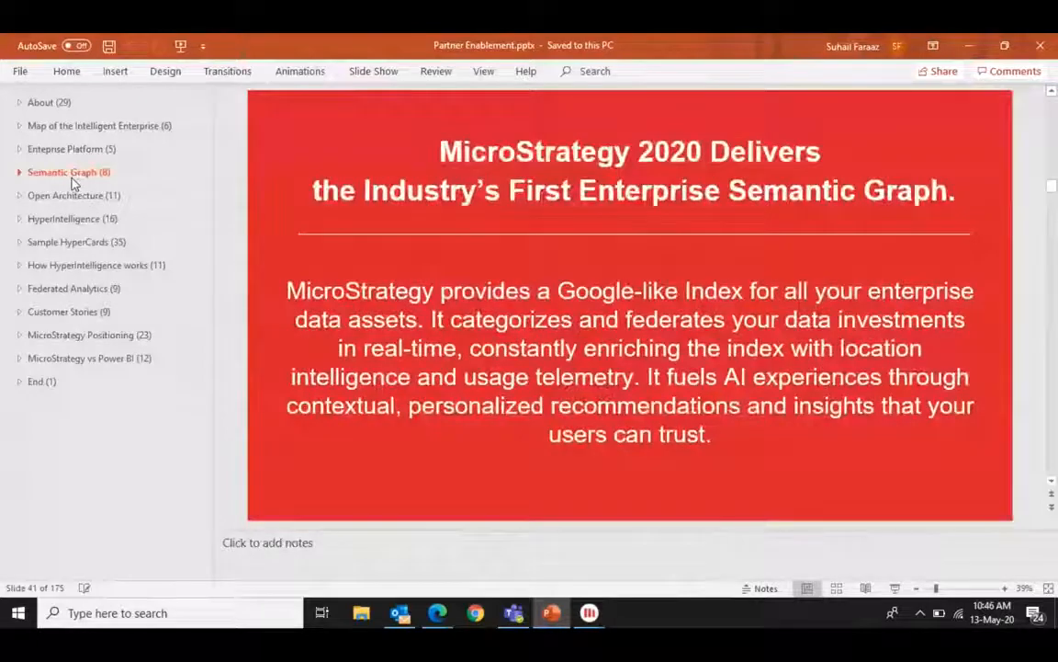